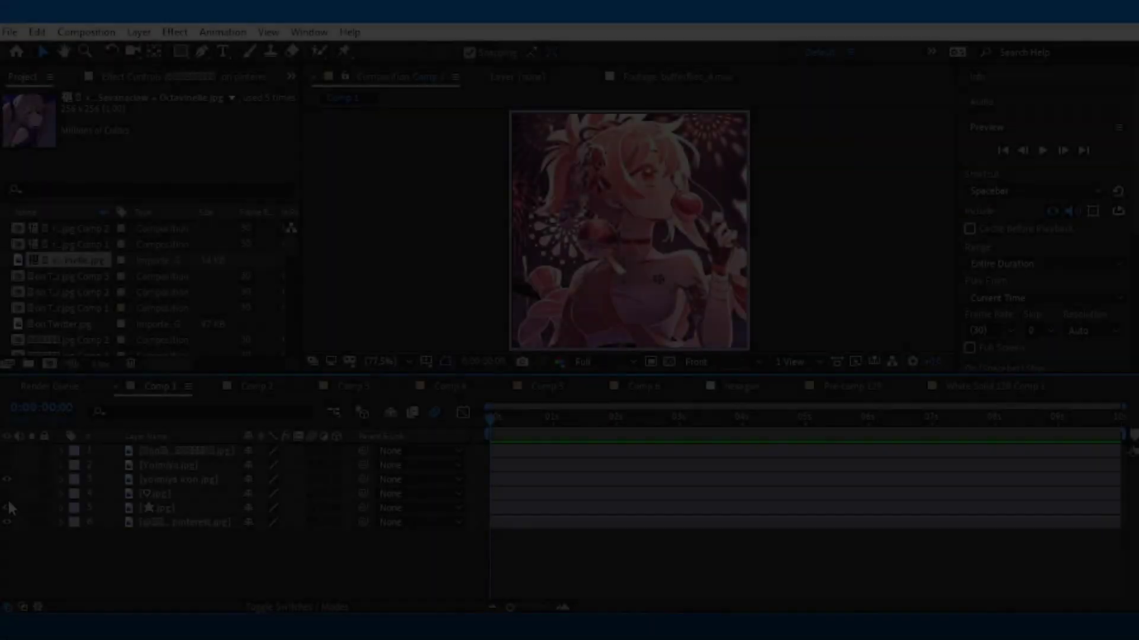
Make all six photo layers visible, precompose each one individually, and open the first photo's precomp.
{"action": "left_click_drag", "start_coordinate": [6, 507], "coordinate": [6, 451]}
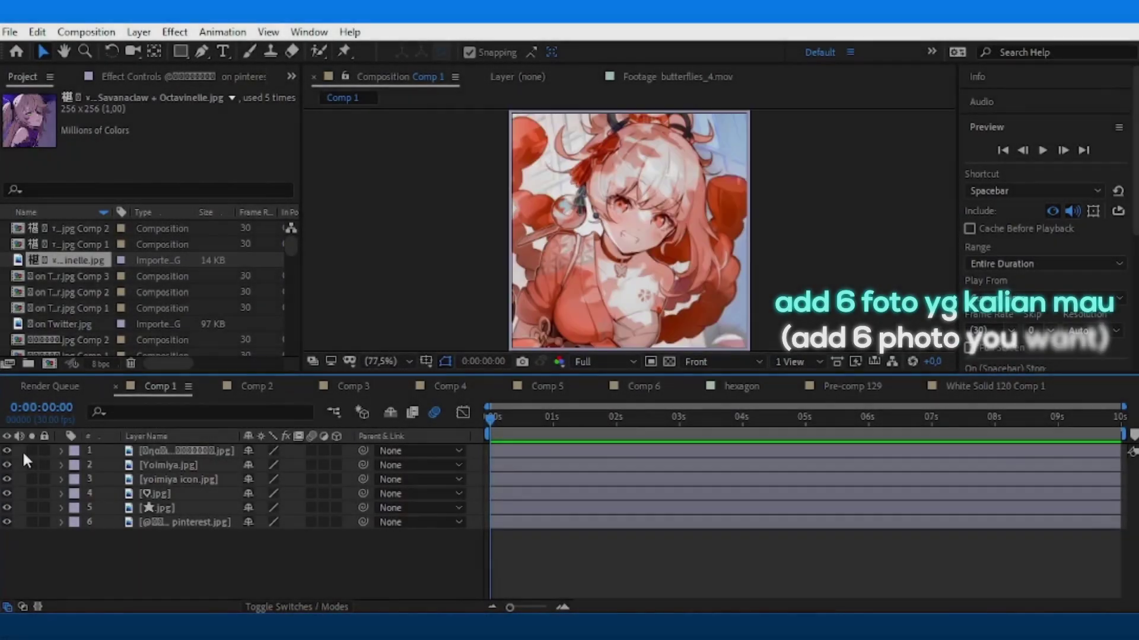
{"action": "key", "text": "ctrl+a"}
{"action": "right_click", "coordinate": [167, 456]}
{"action": "left_click", "coordinate": [227, 542]}
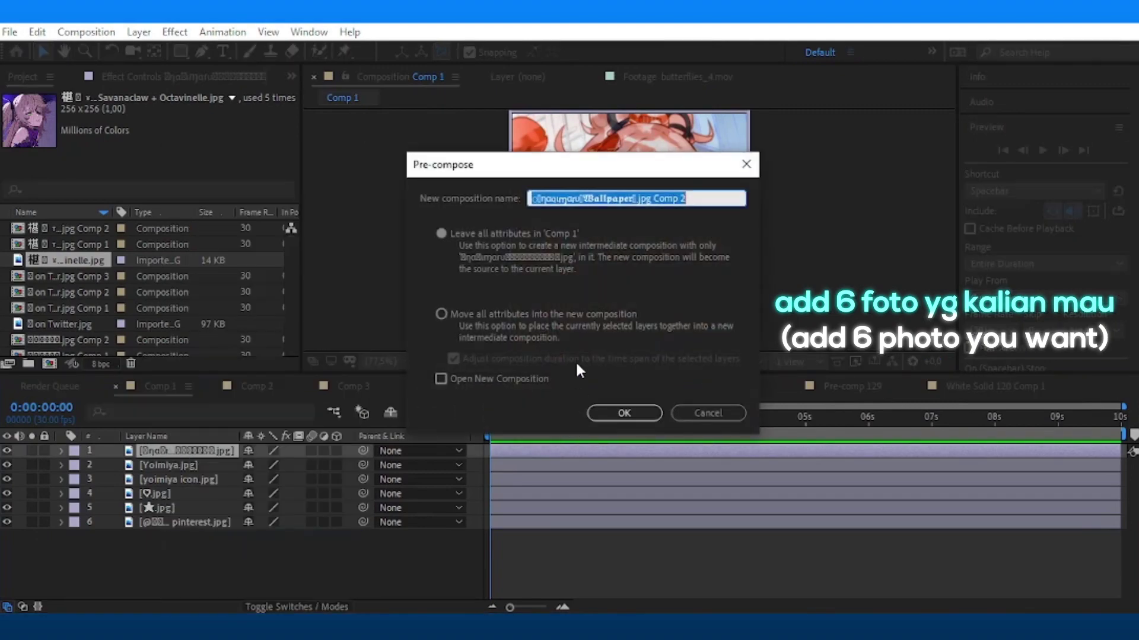
{"action": "left_click", "coordinate": [624, 413]}
{"action": "right_click", "coordinate": [554, 454]}
{"action": "left_click", "coordinate": [610, 542]}
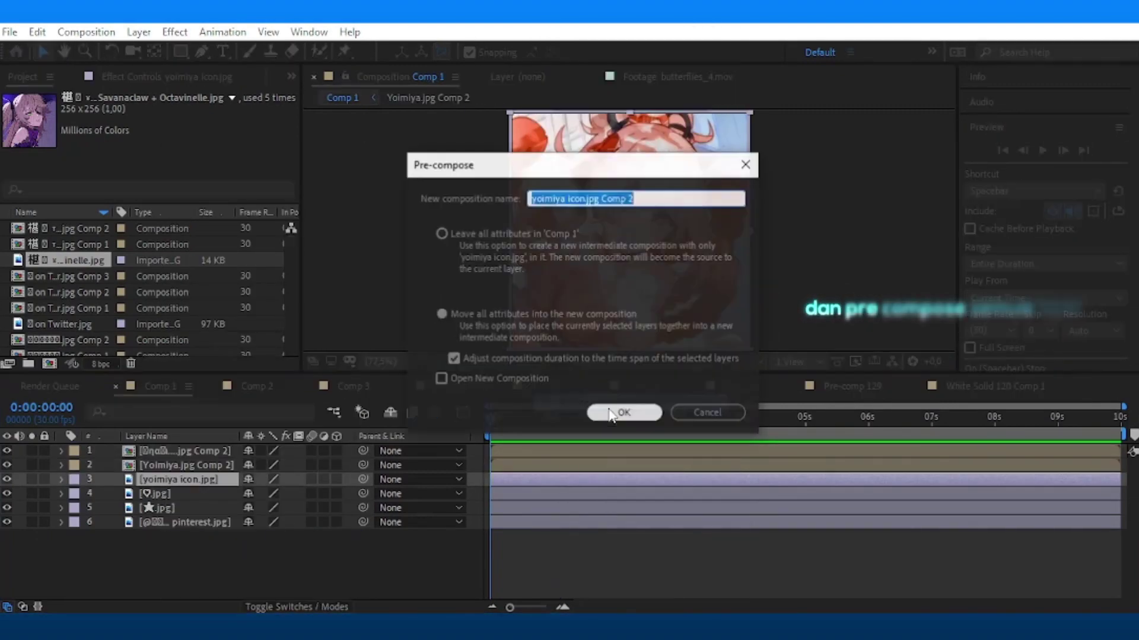
{"action": "left_click", "coordinate": [617, 416]}
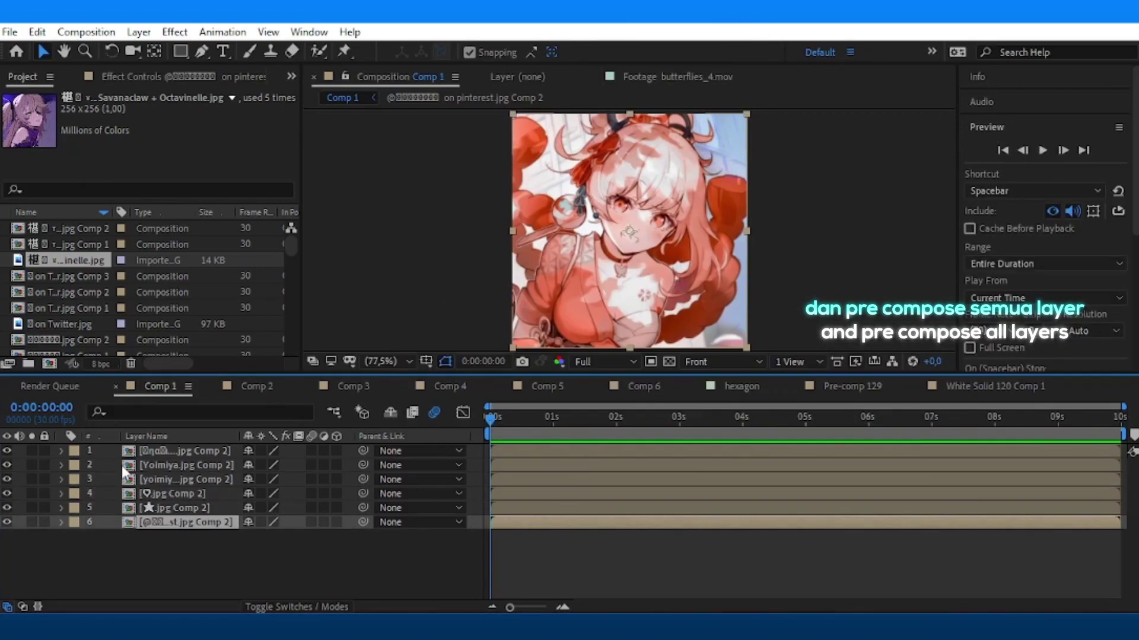
{"action": "double_click", "coordinate": [536, 453]}
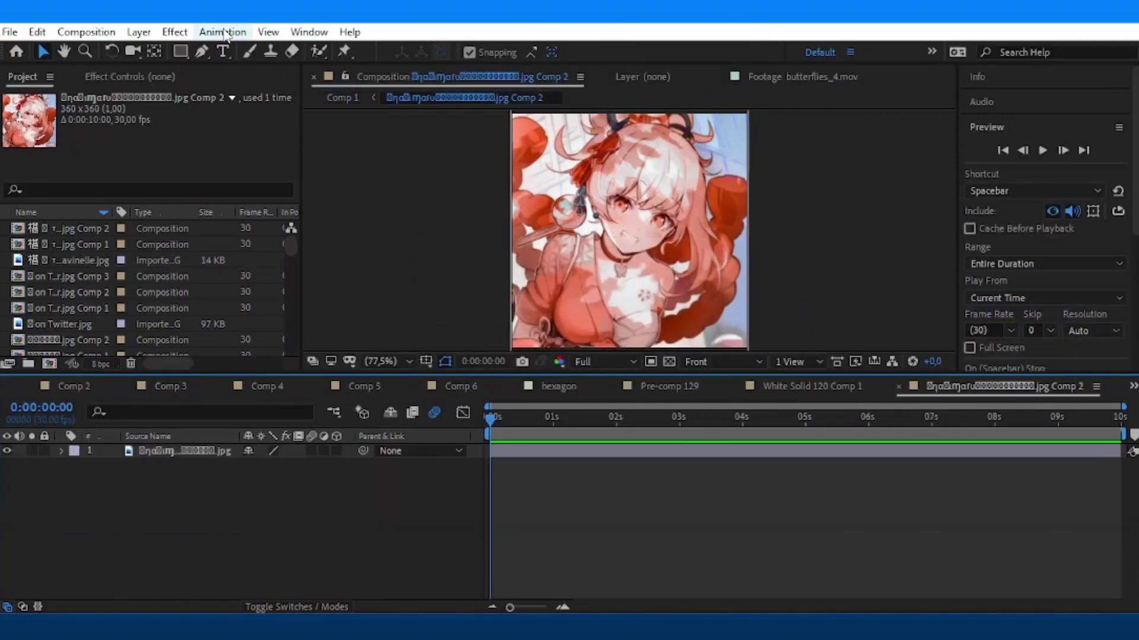
Change the precomp's width to 300 in Composition Settings, making it 300×360.
{"action": "left_click", "coordinate": [86, 31]}
{"action": "left_click", "coordinate": [107, 62]}
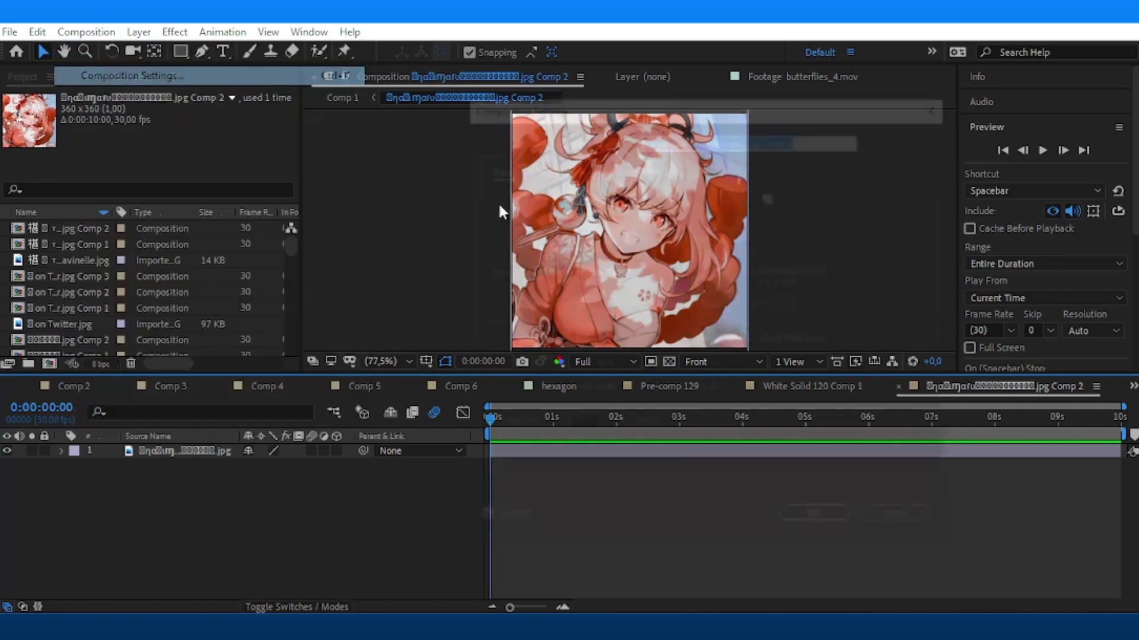
{"action": "left_click", "coordinate": [492, 300]}
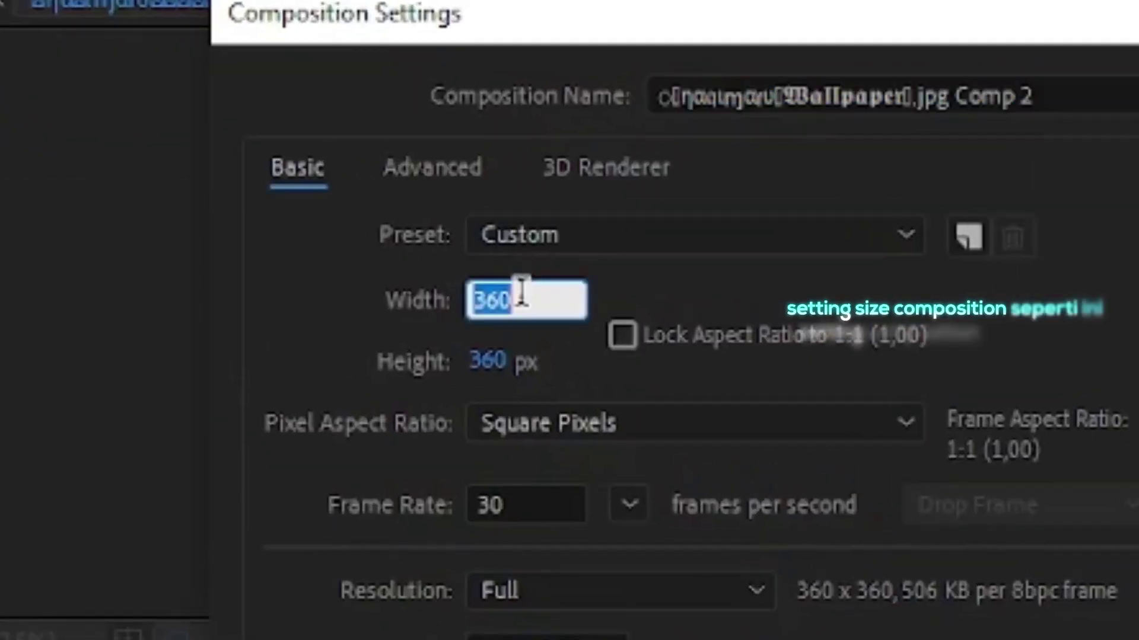
{"action": "type", "text": "30"}
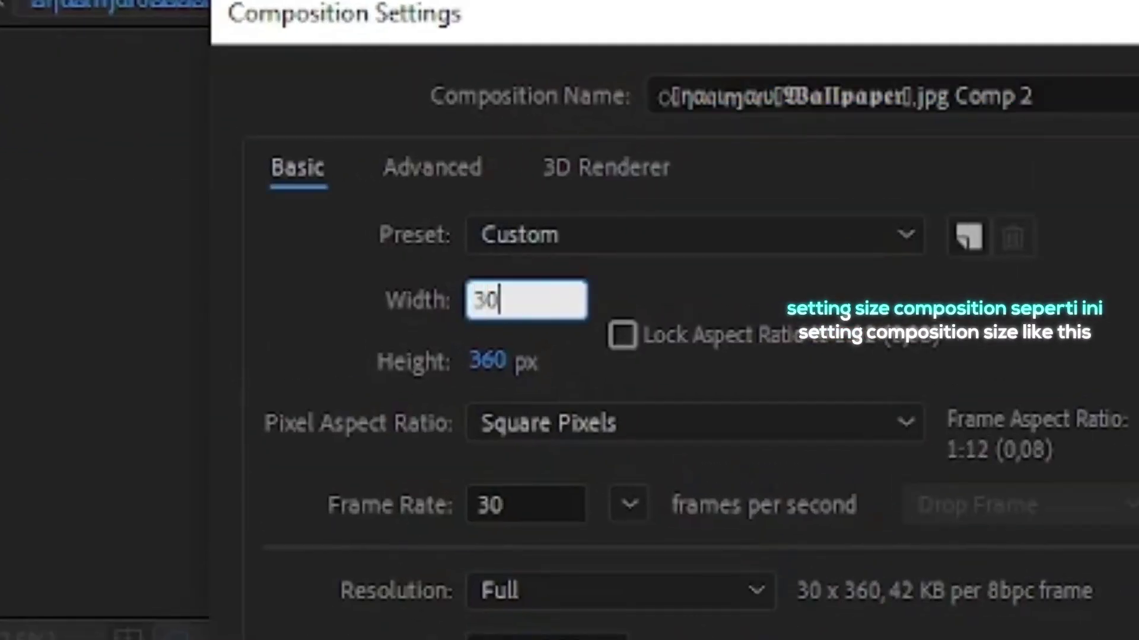
{"action": "type", "text": "0"}
{"action": "left_click", "coordinate": [864, 608]}
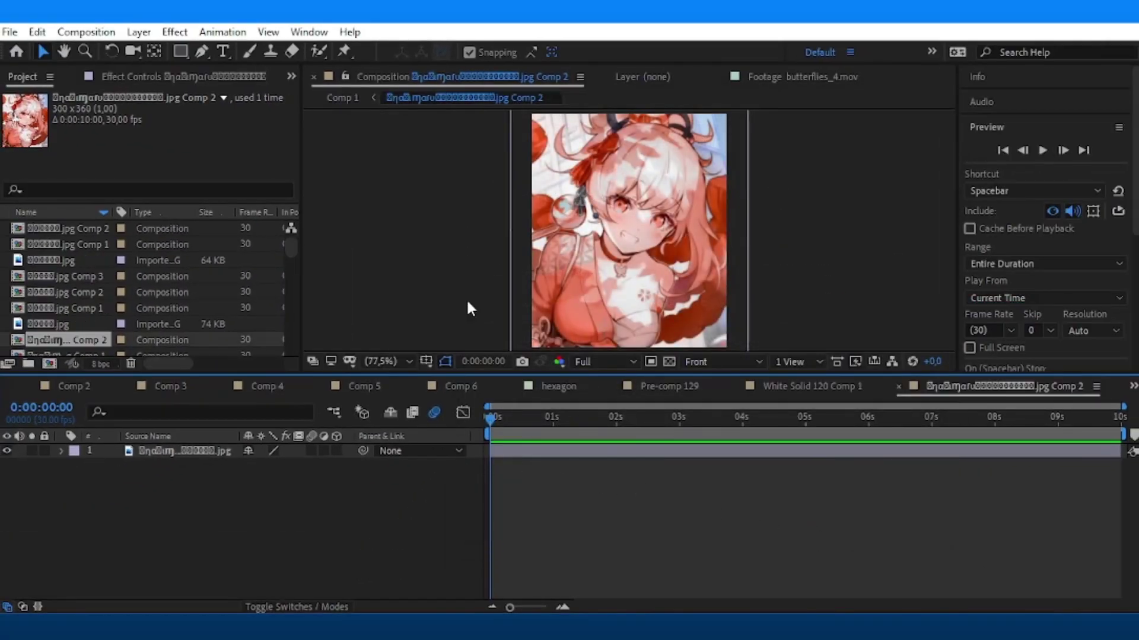
Scale the photo layer down to 50%.
{"action": "left_click", "coordinate": [561, 456]}
{"action": "key", "text": "s"}
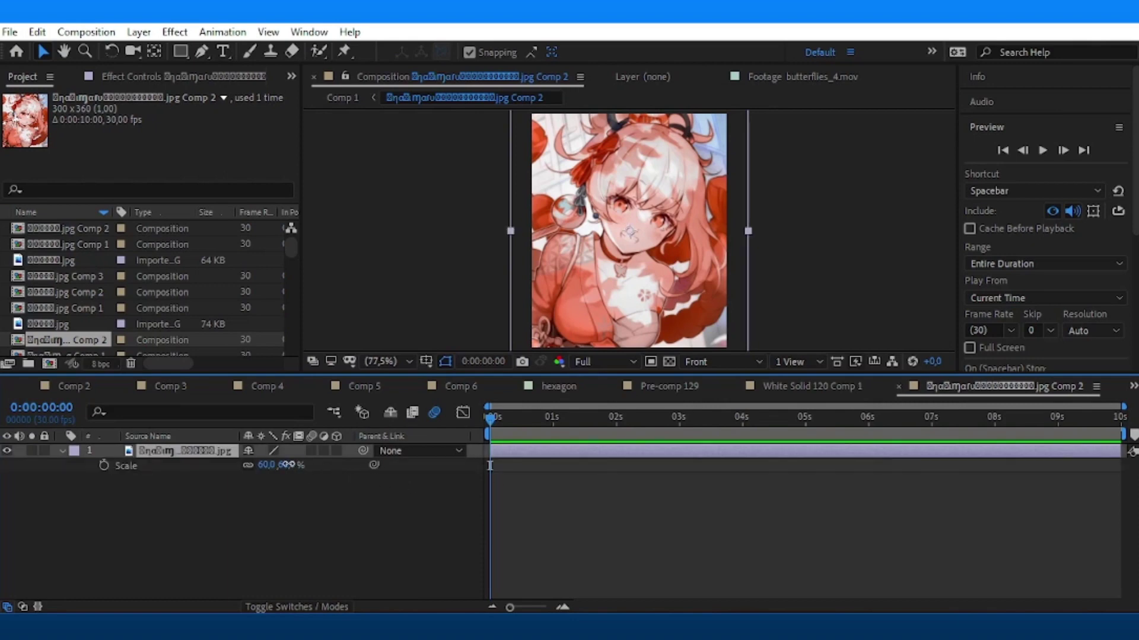
{"action": "left_click_drag", "start_coordinate": [287, 465], "coordinate": [291, 463]}
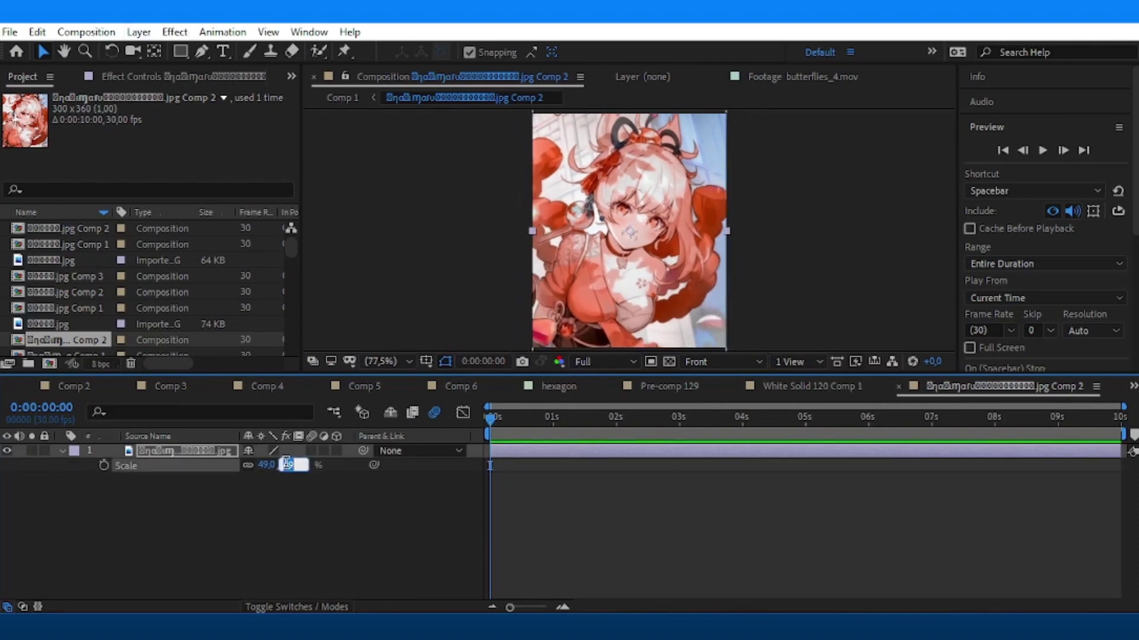
{"action": "type", "text": "0"}
{"action": "left_click", "coordinate": [518, 478]}
Add a white solid with a Subtract rectangle mask, leaving a thin white border.
{"action": "left_click", "coordinate": [139, 32]}
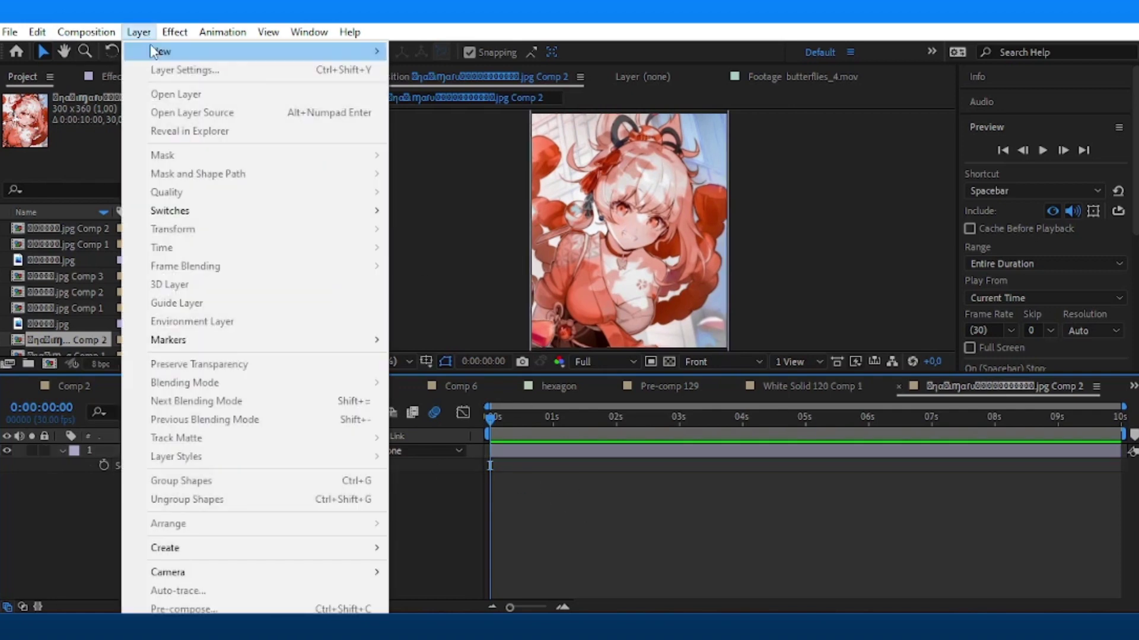
{"action": "mouse_move", "coordinate": [161, 48]}
{"action": "left_click", "coordinate": [498, 71]}
{"action": "left_click", "coordinate": [647, 492]}
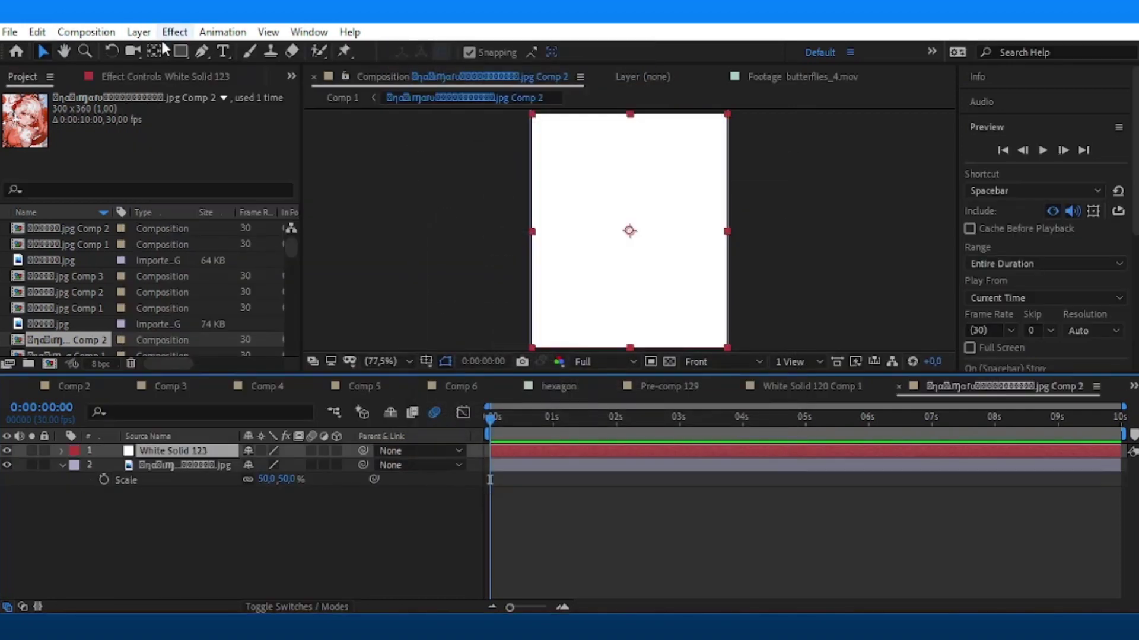
{"action": "left_click_drag", "start_coordinate": [535, 116], "coordinate": [724, 346]}
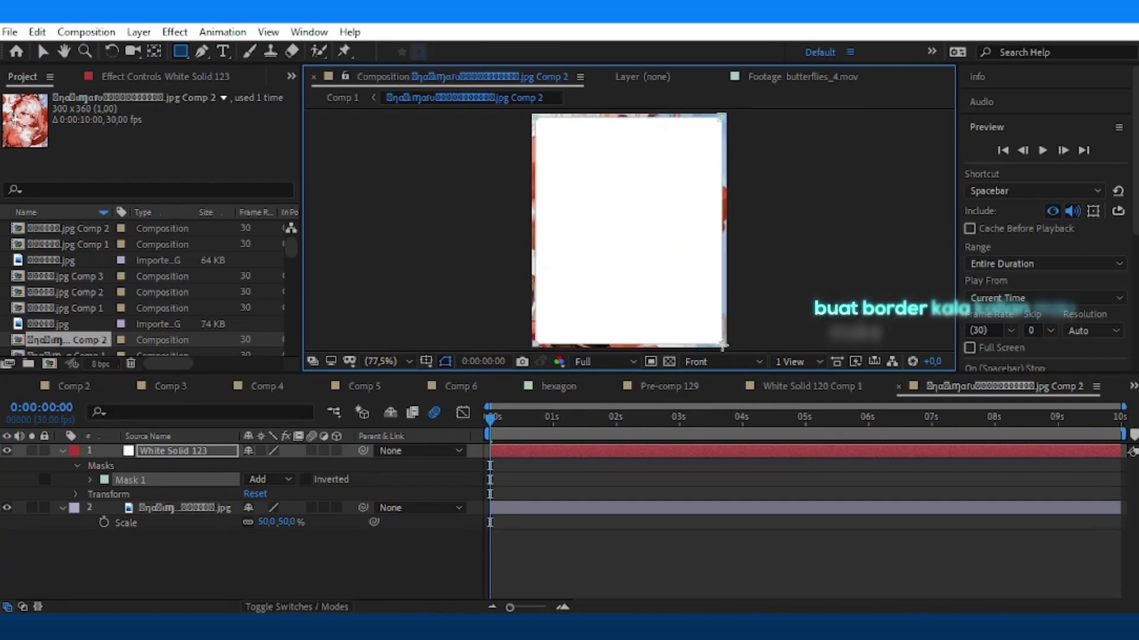
{"action": "left_click", "coordinate": [270, 479]}
{"action": "left_click", "coordinate": [296, 386]}
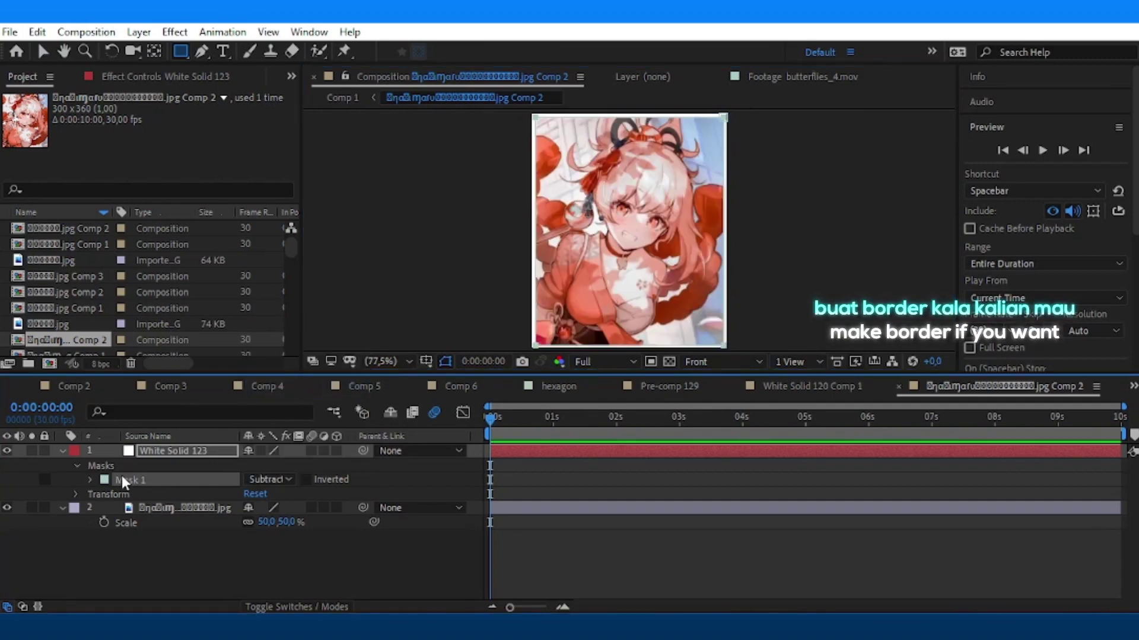
Collapse and select the white solid, then switch back to Comp 1.
{"action": "key", "text": "v"}
{"action": "left_click", "coordinate": [63, 451]}
{"action": "left_click", "coordinate": [162, 452]}
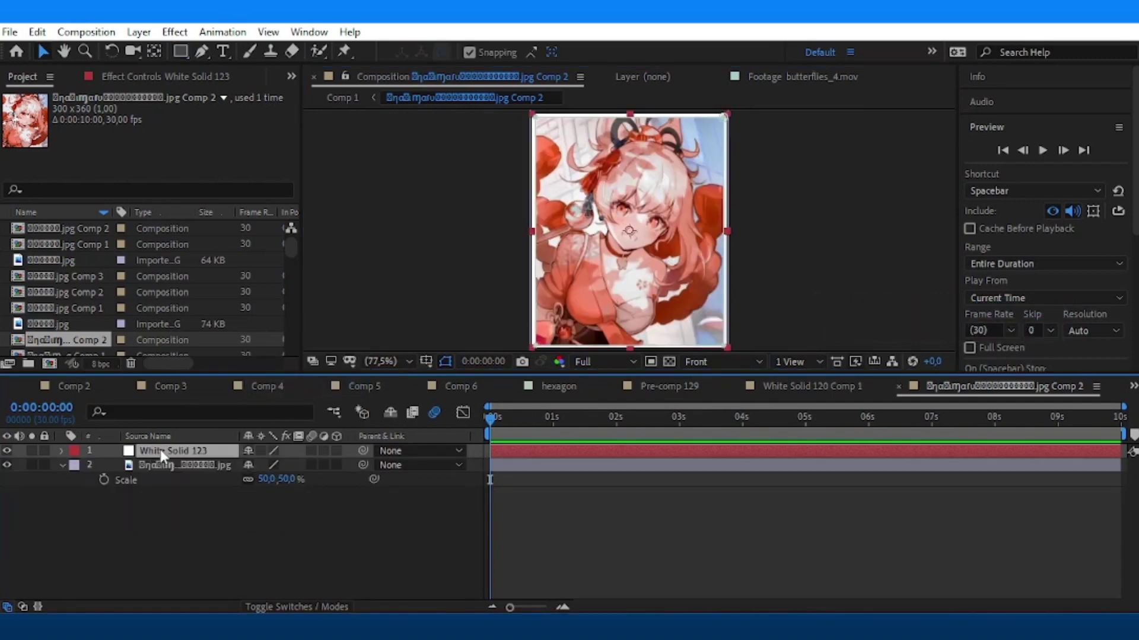
{"action": "left_click", "coordinate": [1132, 386]}
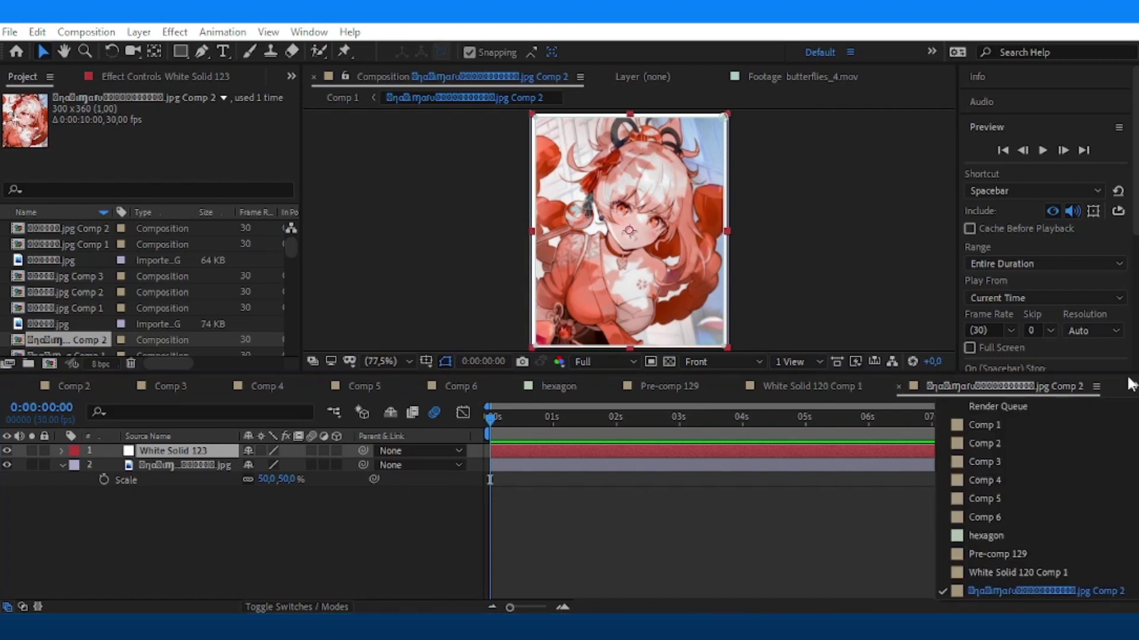
{"action": "left_click", "coordinate": [985, 425]}
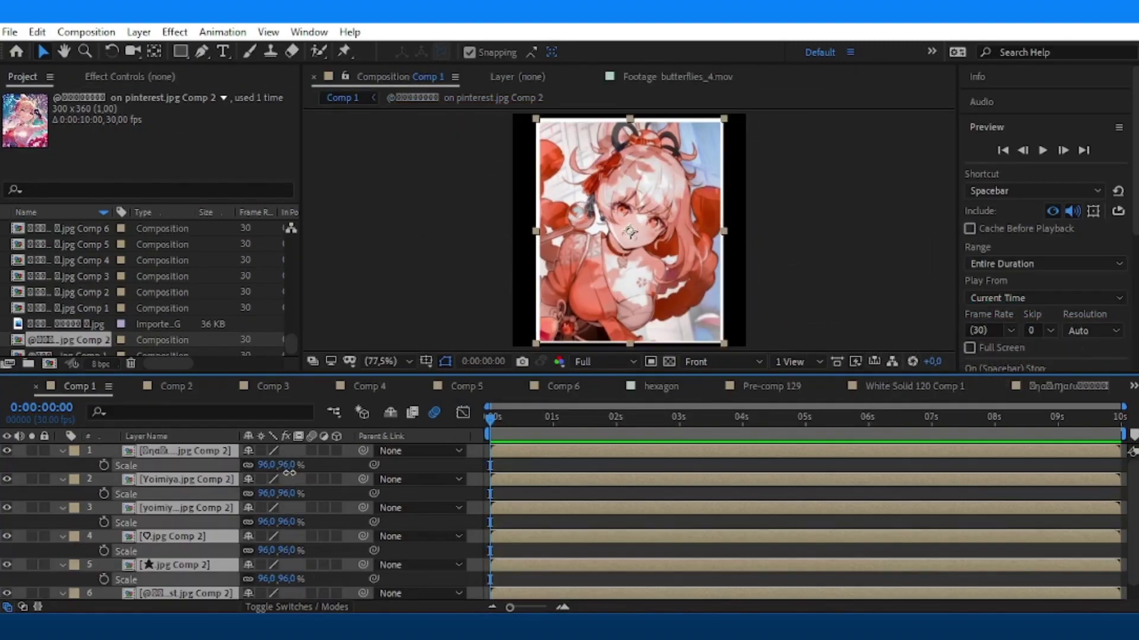
Shrink all six photo layers to 76% scale.
{"action": "left_click_drag", "start_coordinate": [287, 493], "coordinate": [273, 492]}
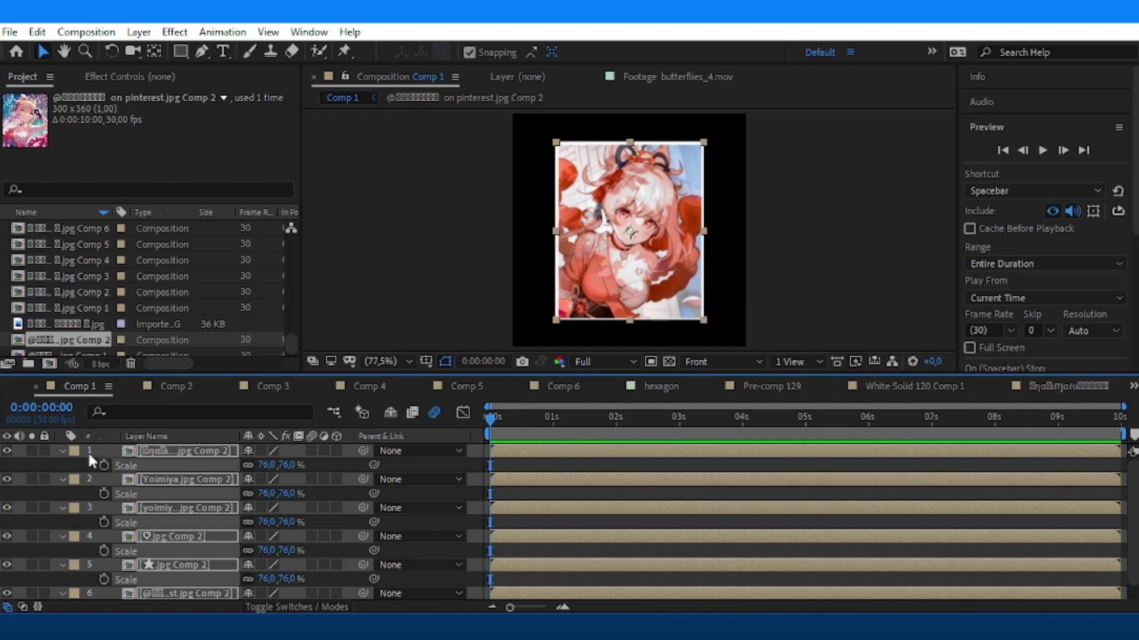
{"action": "key", "text": "s"}
{"action": "left_click", "coordinate": [190, 451]}
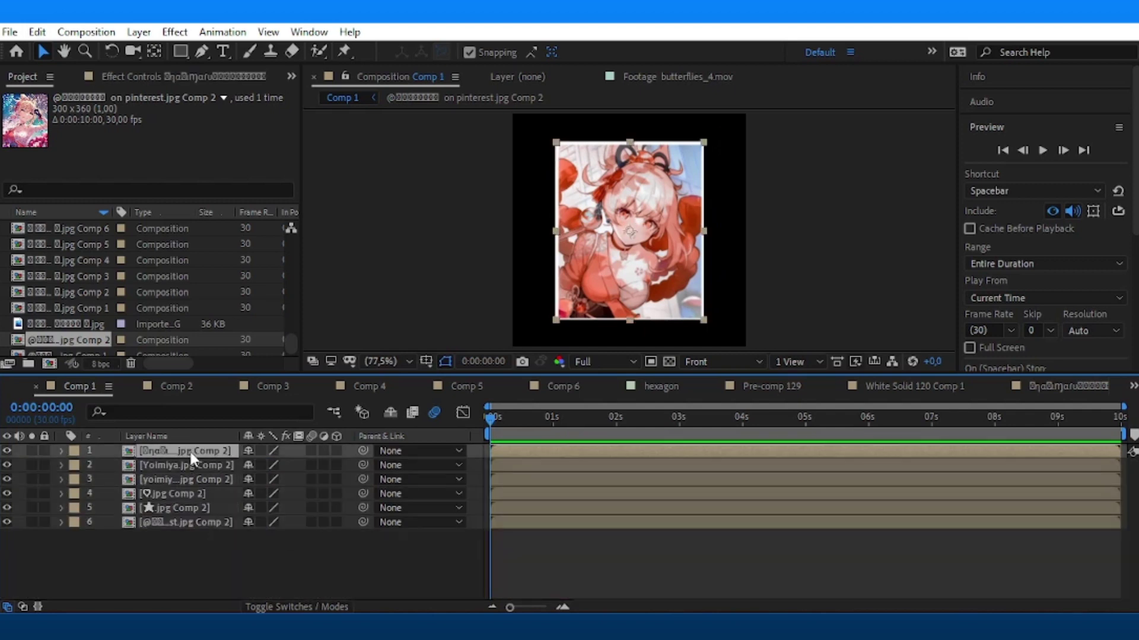
{"action": "key", "text": "p"}
{"action": "left_click_drag", "start_coordinate": [282, 465], "coordinate": [272, 460]}
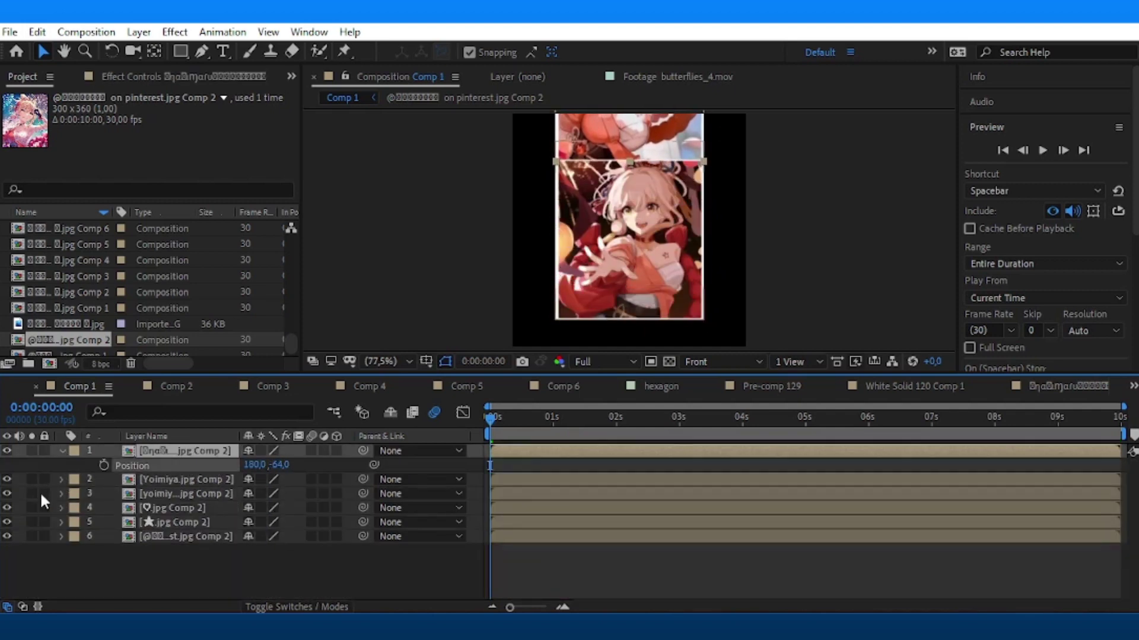
{"action": "key", "text": "ctrl+z"}
Turn on the 3D switch for all six photo layers.
{"action": "left_click", "coordinate": [337, 451]}
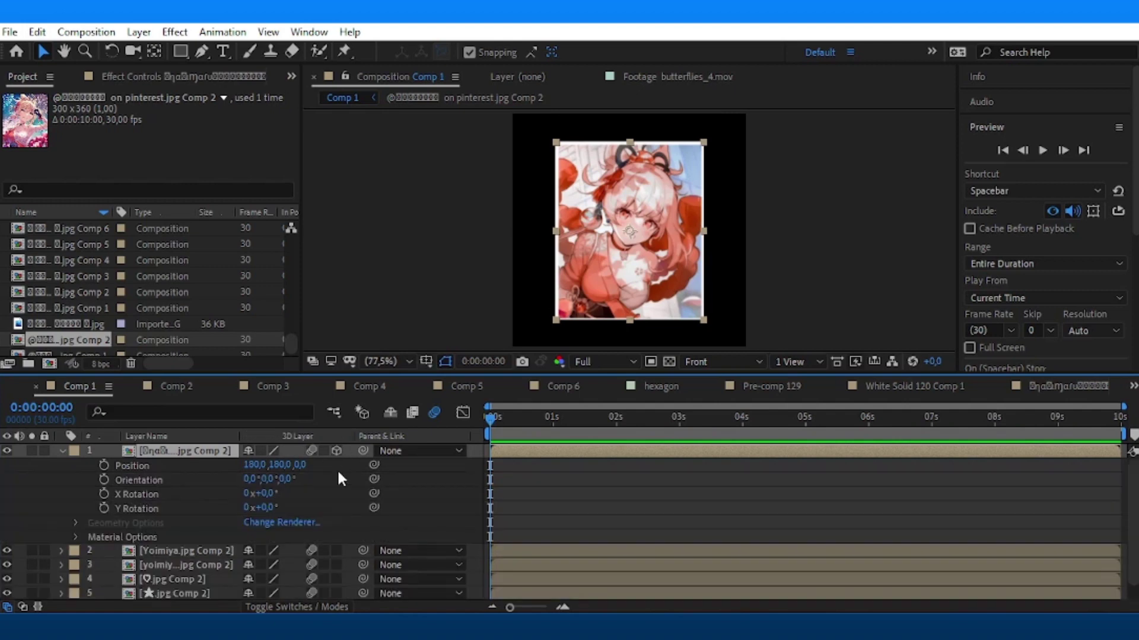
{"action": "left_click", "coordinate": [61, 451]}
{"action": "left_click_drag", "start_coordinate": [336, 465], "coordinate": [336, 522]}
{"action": "left_click", "coordinate": [179, 495]}
Move the first photo up to Y -107 and the second down to Y 468, then save.
{"action": "left_click", "coordinate": [183, 452]}
{"action": "key", "text": "p"}
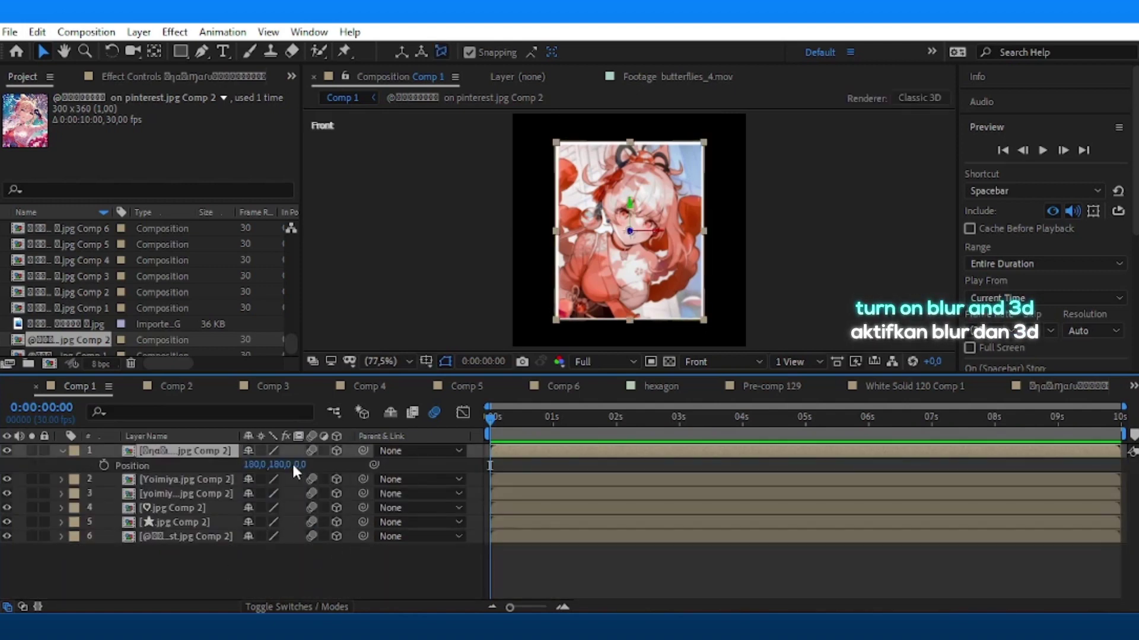
{"action": "left_click_drag", "start_coordinate": [279, 465], "coordinate": [64, 445]}
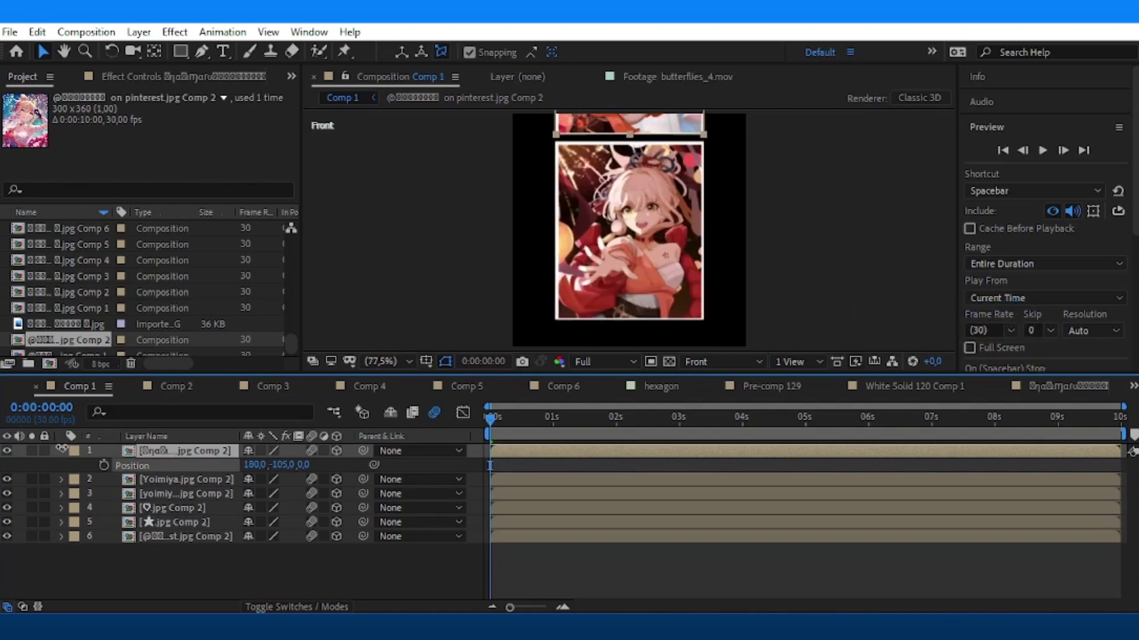
{"action": "left_click", "coordinate": [167, 478]}
{"action": "key", "text": "p"}
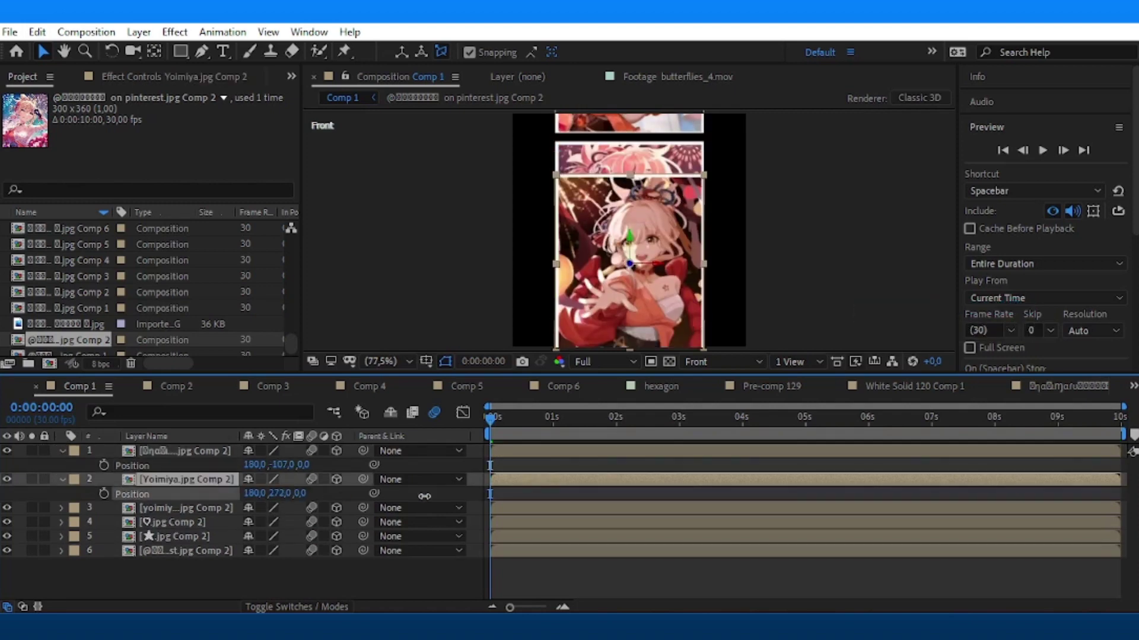
{"action": "left_click_drag", "start_coordinate": [277, 493], "coordinate": [505, 509]}
{"action": "key", "text": "ctrl+s"}
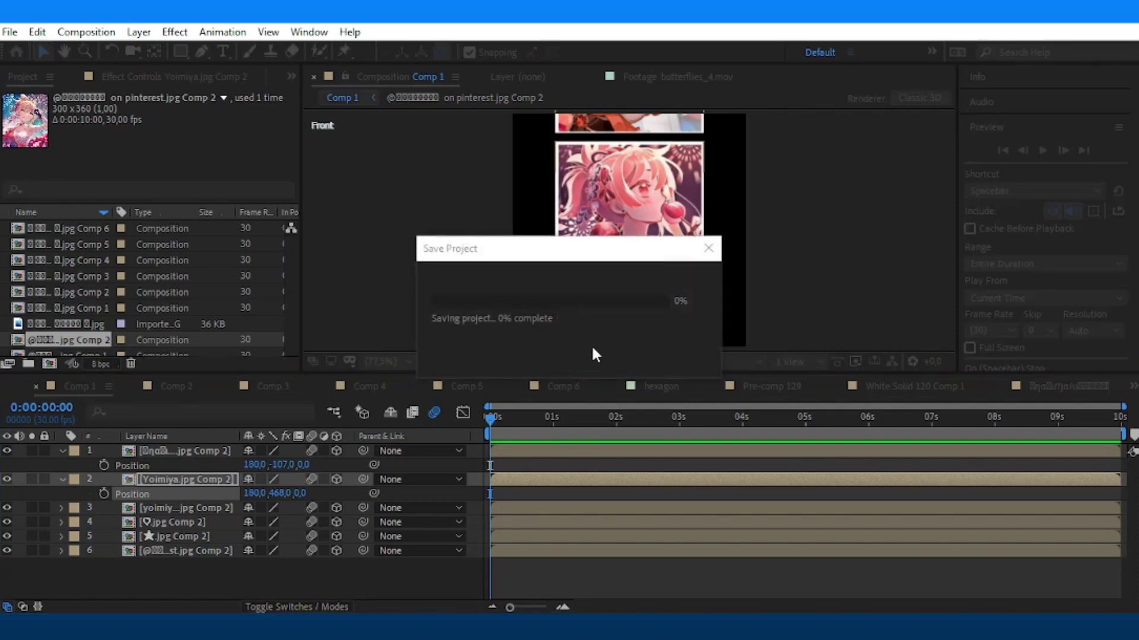
{"action": "left_click", "coordinate": [591, 342]}
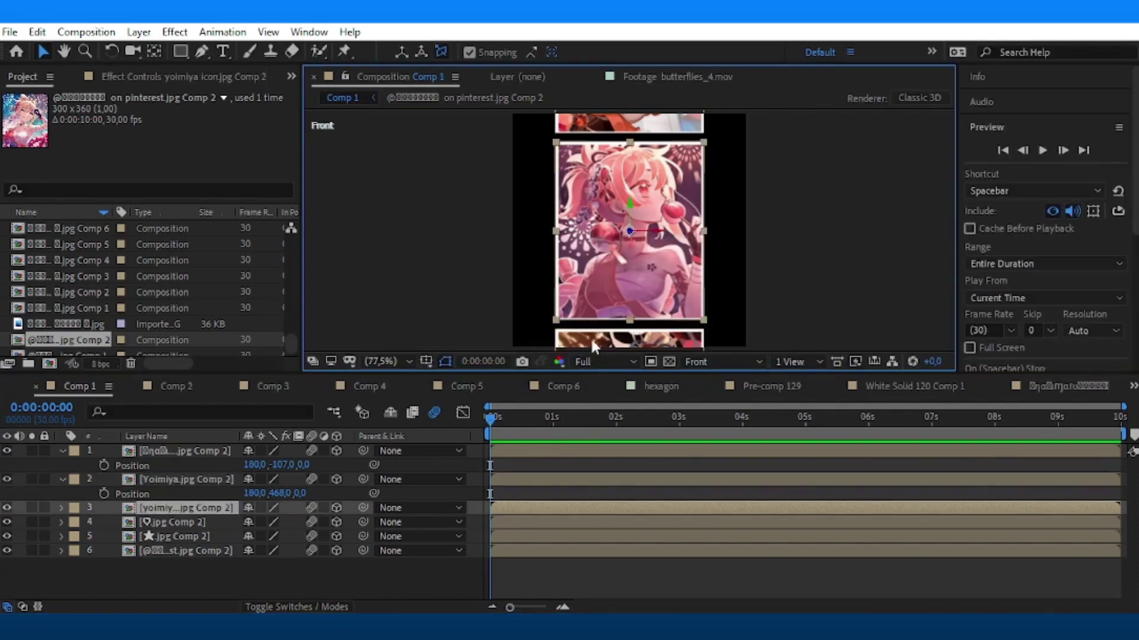
Start the pink-haired photo at 248% scale and 120° Z Rotation, and move it to the top.
{"action": "left_click", "coordinate": [102, 510]}
{"action": "key", "text": "r"}
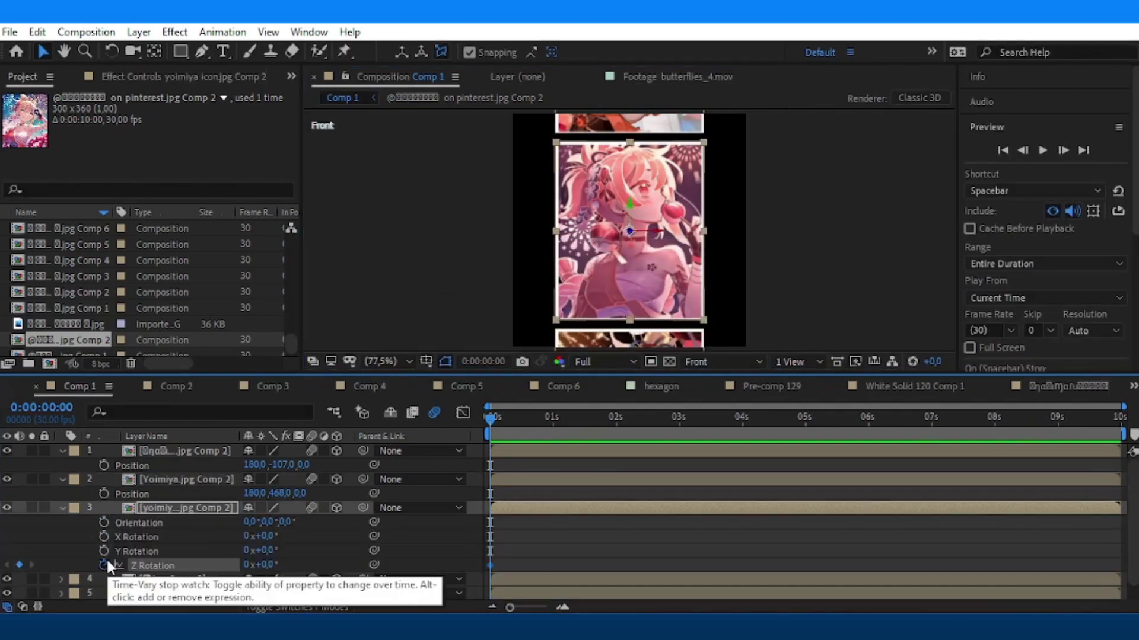
{"action": "key", "text": "alt+shift+s"}
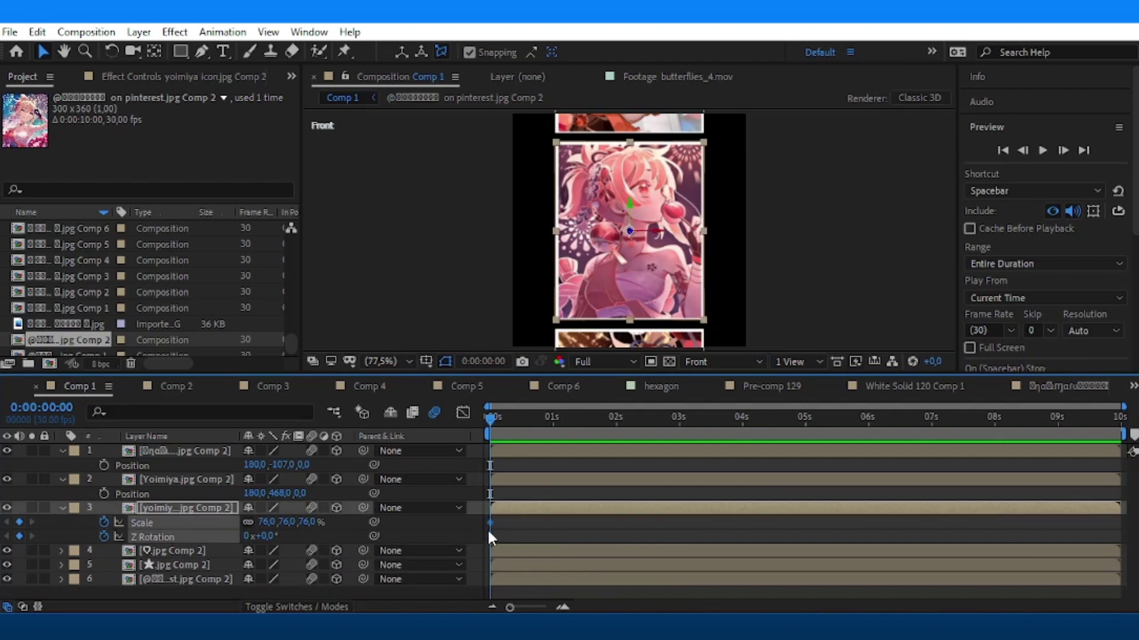
{"action": "left_click_drag", "start_coordinate": [489, 531], "coordinate": [546, 544]}
{"action": "left_click_drag", "start_coordinate": [1122, 407], "coordinate": [639, 407]}
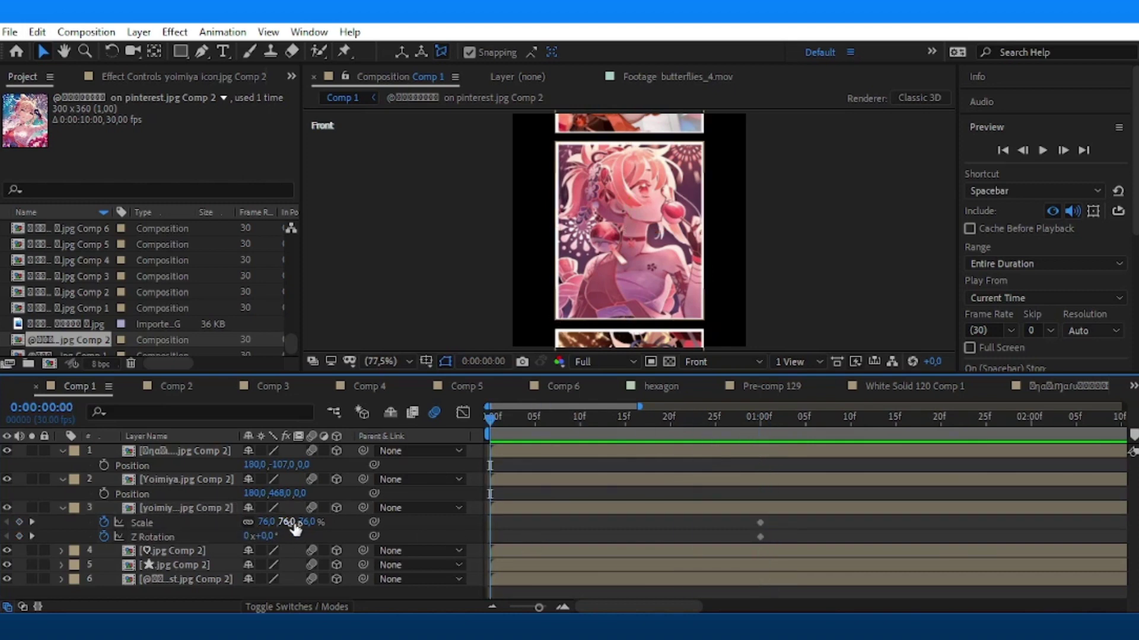
{"action": "left_click_drag", "start_coordinate": [267, 522], "coordinate": [278, 537]}
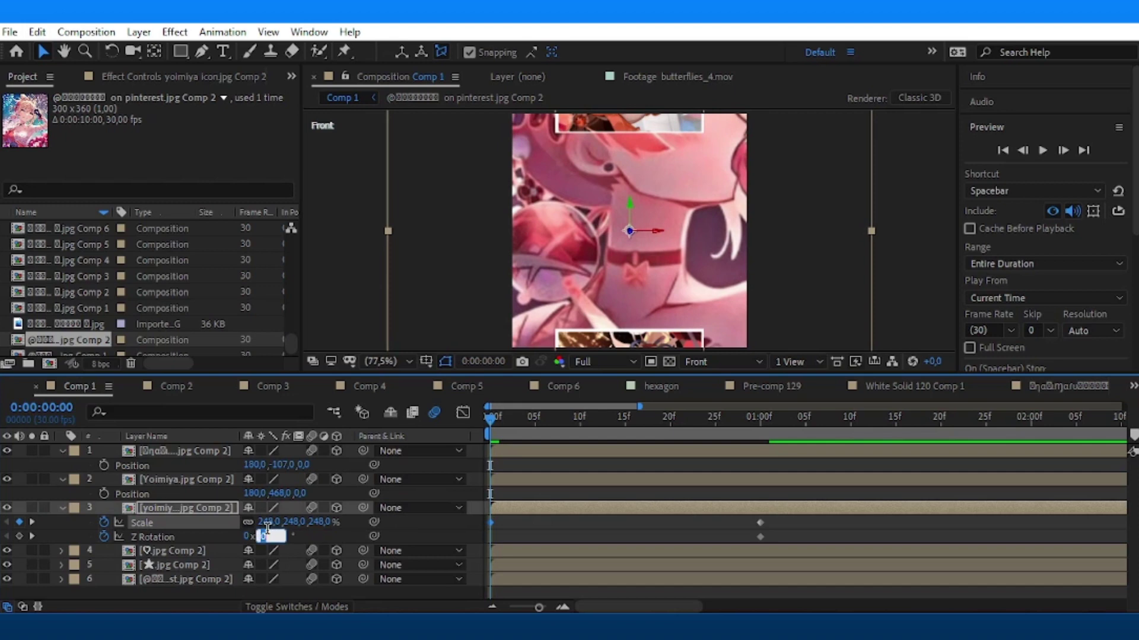
{"action": "type", "text": "120"}
{"action": "key", "text": "Return"}
{"action": "mouse_move", "coordinate": [198, 508]}
{"action": "left_mouse_down"}
{"action": "mouse_move", "coordinate": [199, 455]}
{"action": "mouse_move", "coordinate": [364, 466]}
{"action": "left_mouse_up"}
{"action": "left_click_drag", "start_coordinate": [170, 509], "coordinate": [184, 446]}
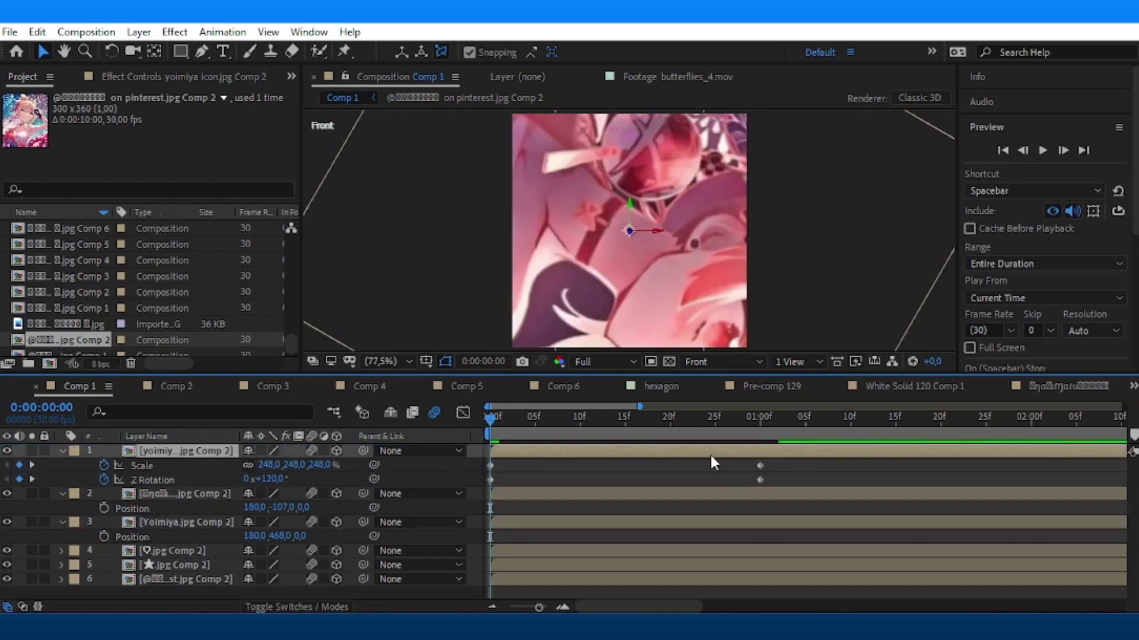
Easy Ease the scale and rotation keyframes and make Z Rotation fast early, slow late.
{"action": "left_click_drag", "start_coordinate": [529, 469], "coordinate": [488, 467]}
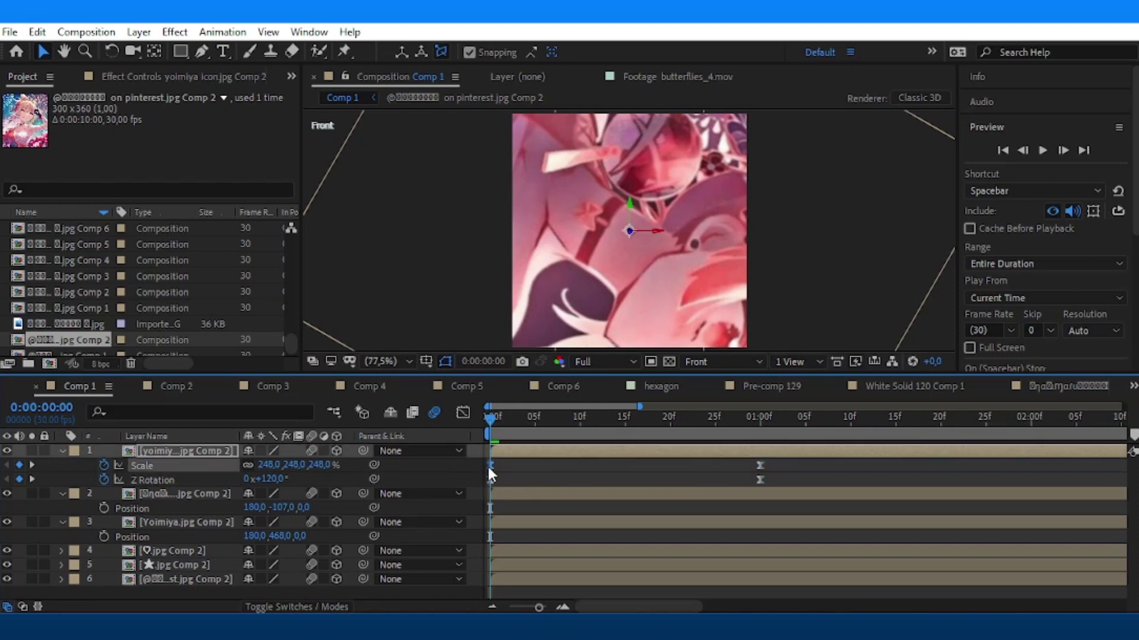
{"action": "key", "text": "shift+F3"}
{"action": "right_click", "coordinate": [590, 491]}
{"action": "left_click", "coordinate": [652, 324]}
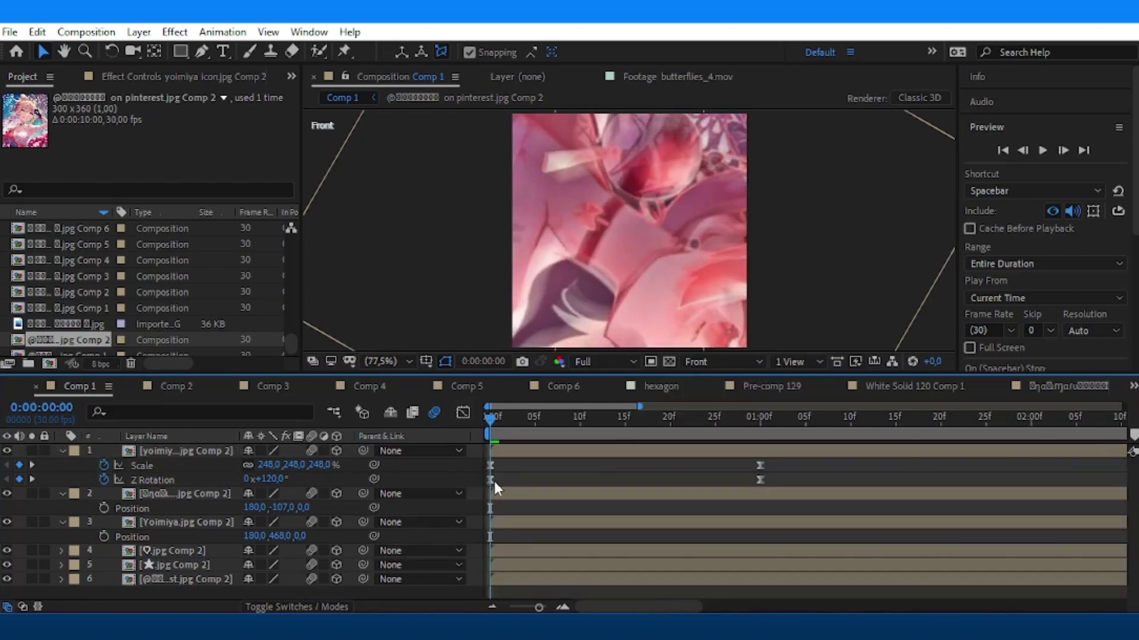
{"action": "left_click", "coordinate": [152, 480]}
{"action": "left_click_drag", "start_coordinate": [670, 564], "coordinate": [476, 542]}
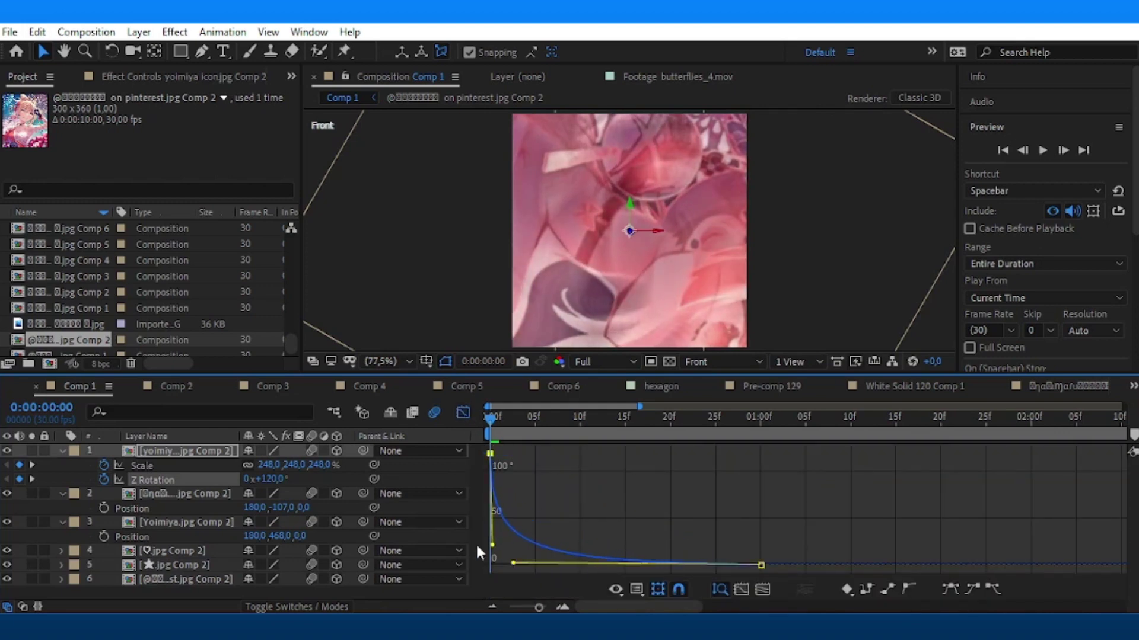
{"action": "key", "text": "shift+F3"}
{"action": "left_click_drag", "start_coordinate": [703, 418], "coordinate": [752, 448]}
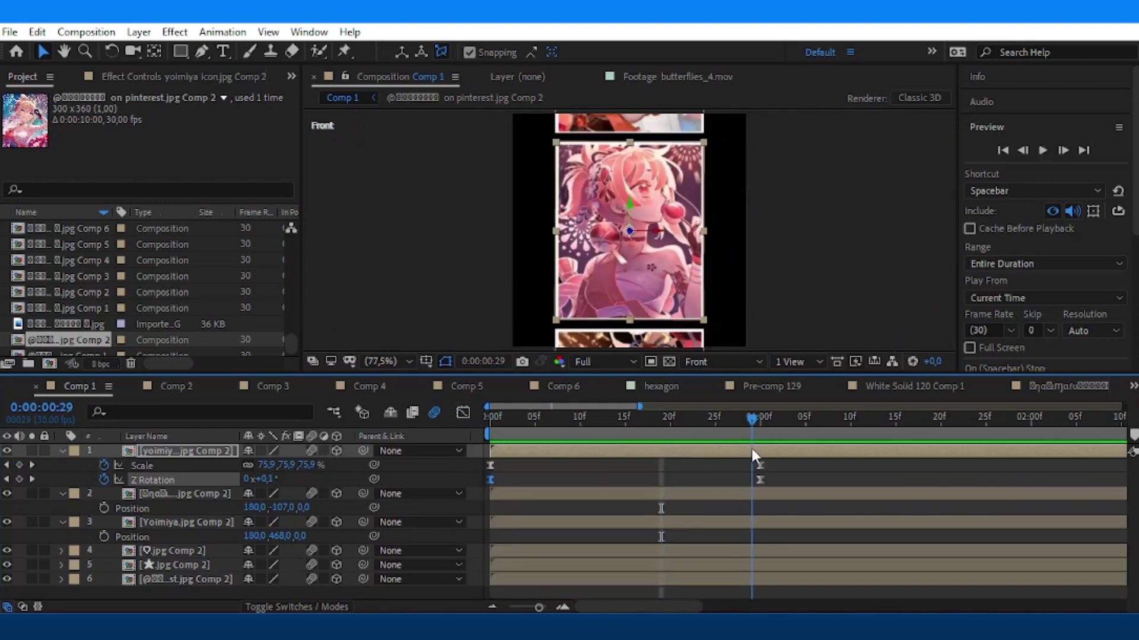
Add Null 170 and parent photo layers 2 through 7 to it.
{"action": "left_click", "coordinate": [146, 32]}
{"action": "mouse_move", "coordinate": [160, 48]}
{"action": "left_click", "coordinate": [451, 124]}
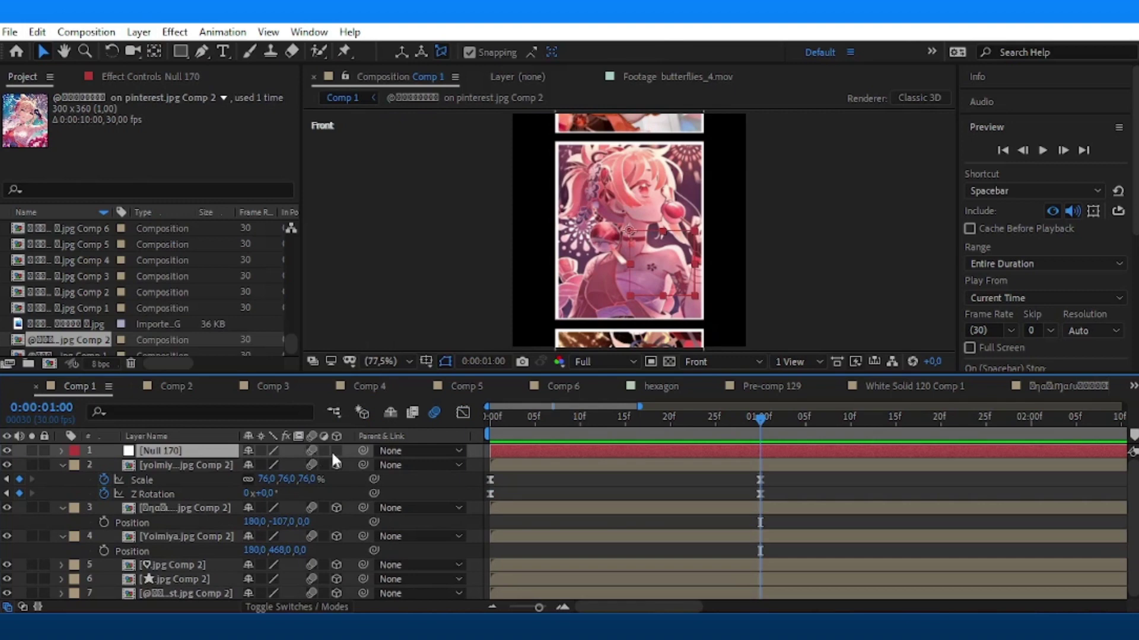
{"action": "left_click_drag", "start_coordinate": [53, 491], "coordinate": [168, 596]}
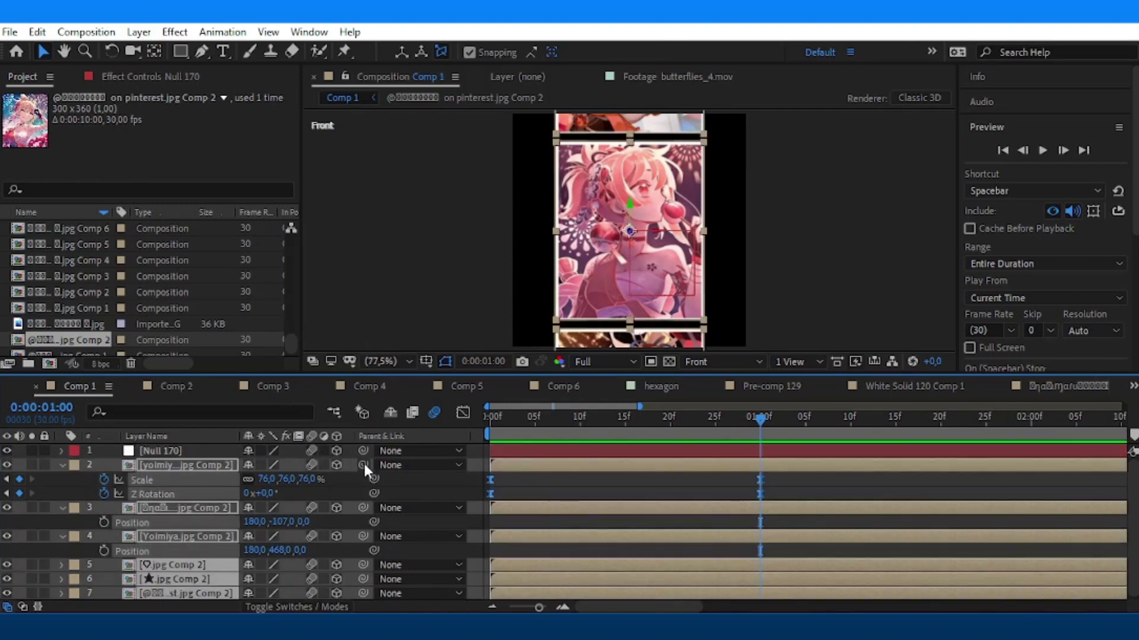
{"action": "left_click_drag", "start_coordinate": [364, 464], "coordinate": [172, 450]}
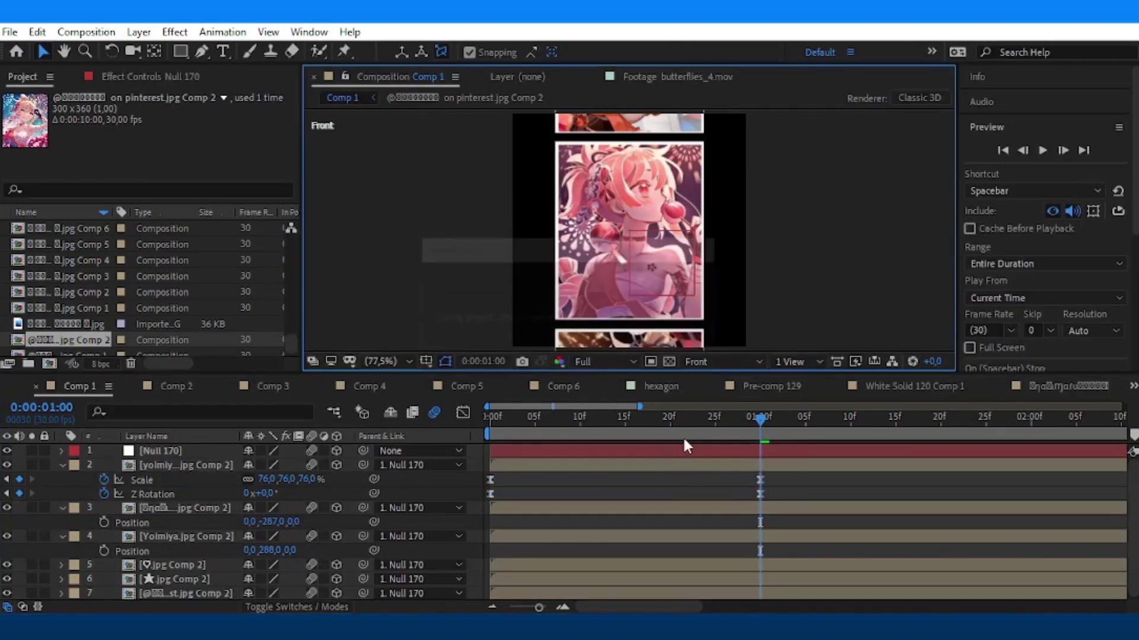
Keyframe Null 170's Position at 0:15 and raise it to Y -383 at 2:00.
{"action": "left_click_drag", "start_coordinate": [684, 440], "coordinate": [625, 444]}
{"action": "key", "text": "p"}
{"action": "left_click", "coordinate": [104, 466]}
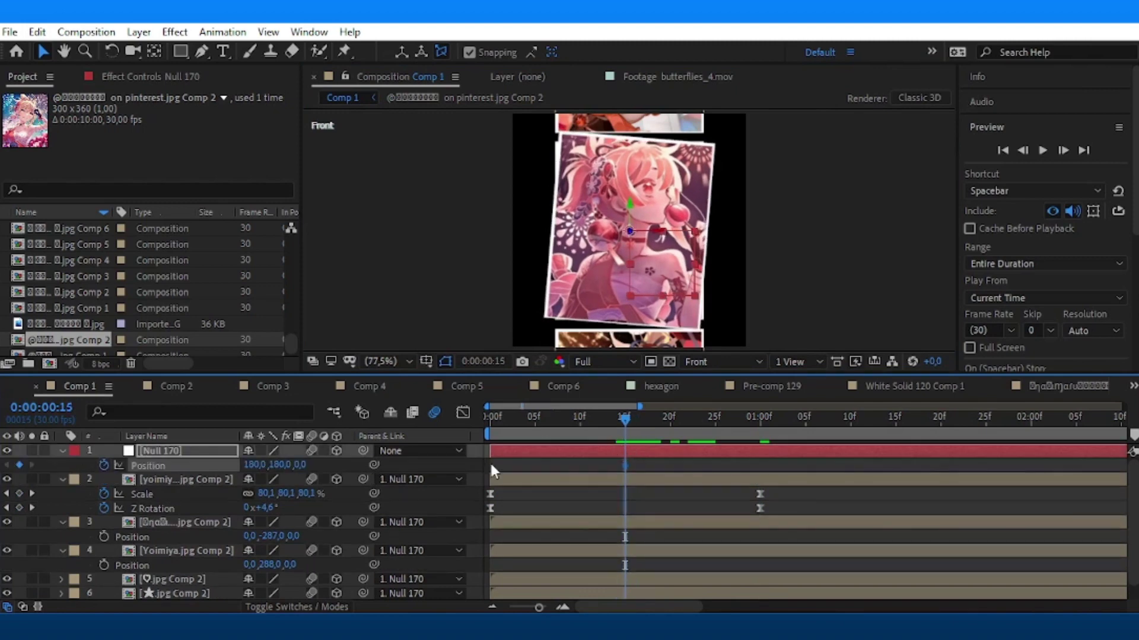
{"action": "left_click_drag", "start_coordinate": [986, 418], "coordinate": [1031, 418]}
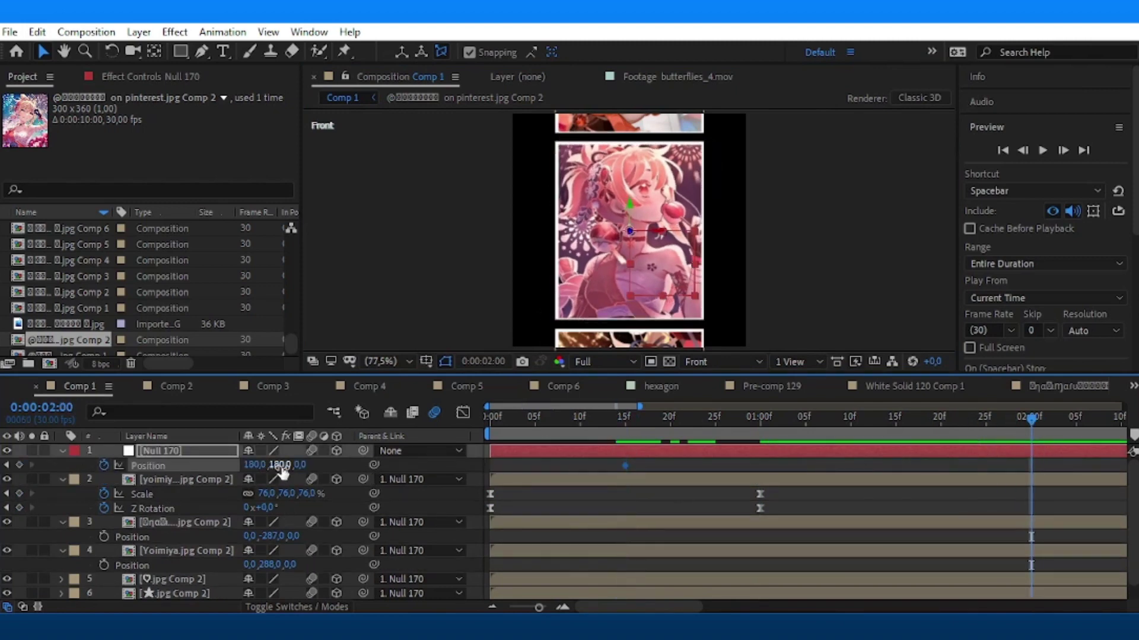
{"action": "left_click_drag", "start_coordinate": [279, 465], "coordinate": [106, 481]}
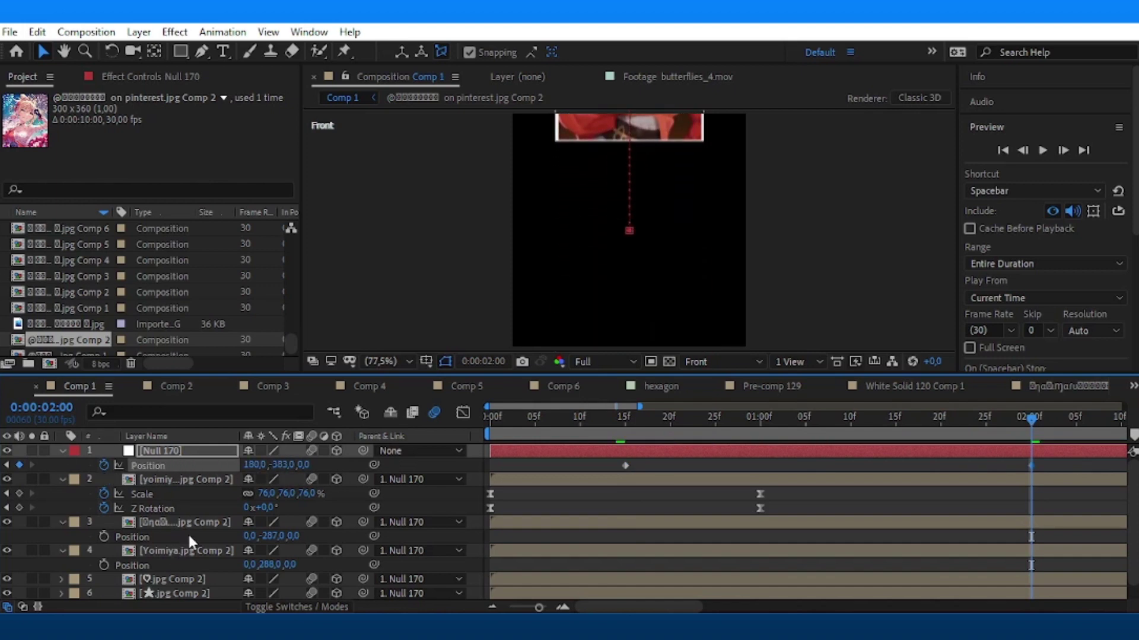
{"action": "left_click", "coordinate": [572, 520]}
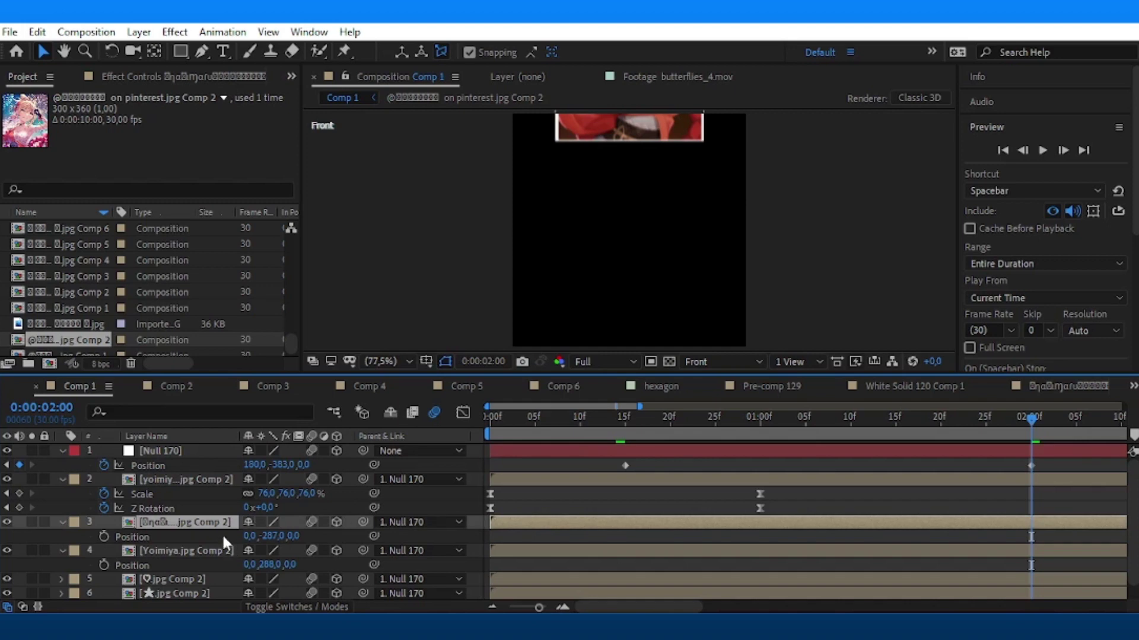
Fit the viewer and move photo layers 5–7 together down to Y 575.
{"action": "scroll", "coordinate": [663, 180], "scroll_direction": "down", "scroll_amount": 4}
{"action": "scroll", "coordinate": [642, 193], "scroll_direction": "down", "scroll_amount": 4}
{"action": "left_click", "coordinate": [385, 362]}
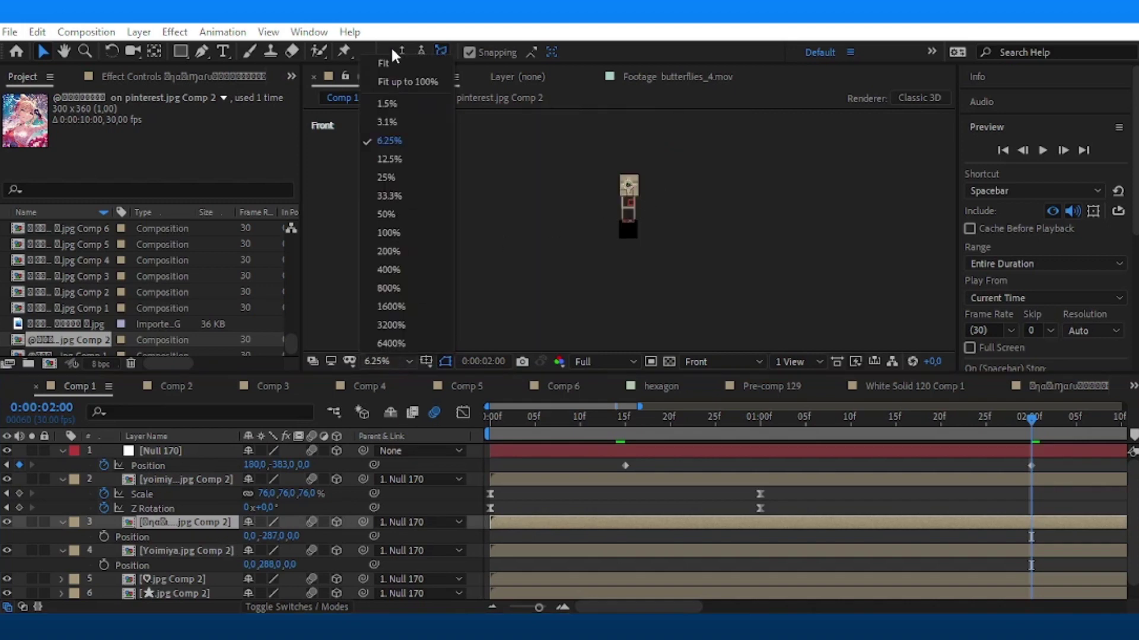
{"action": "left_click", "coordinate": [399, 82]}
{"action": "left_click", "coordinate": [183, 549]}
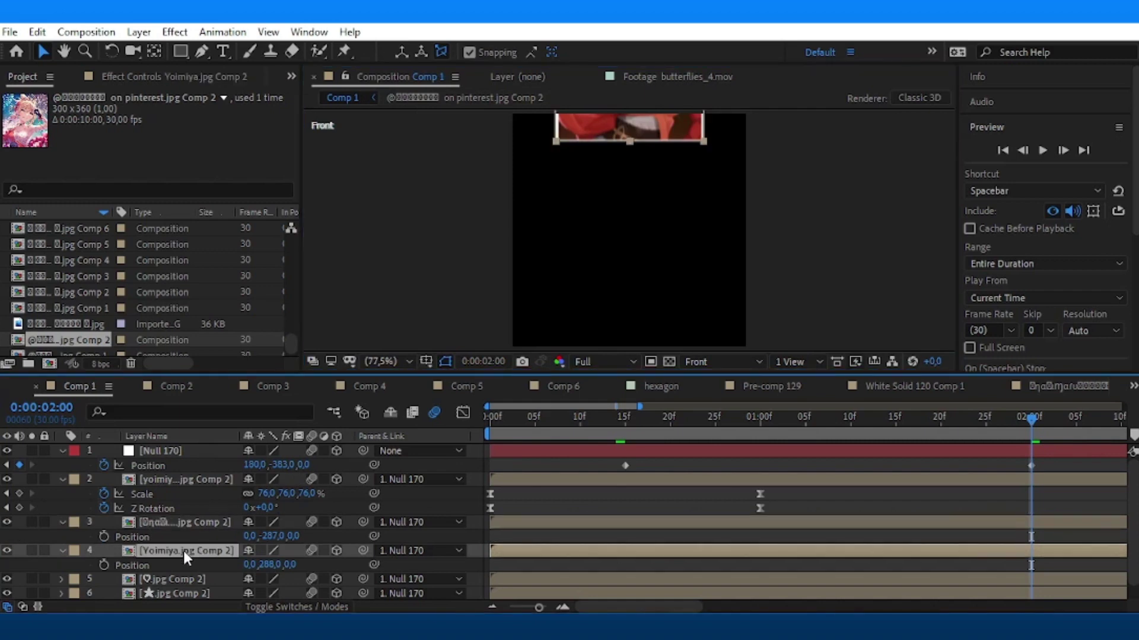
{"action": "left_click", "coordinate": [178, 579]}
{"action": "scroll", "coordinate": [155, 581], "scroll_direction": "down", "scroll_amount": 1}
{"action": "left_click", "coordinate": [127, 579], "text": "shift"}
{"action": "left_click", "coordinate": [126, 591], "text": "shift"}
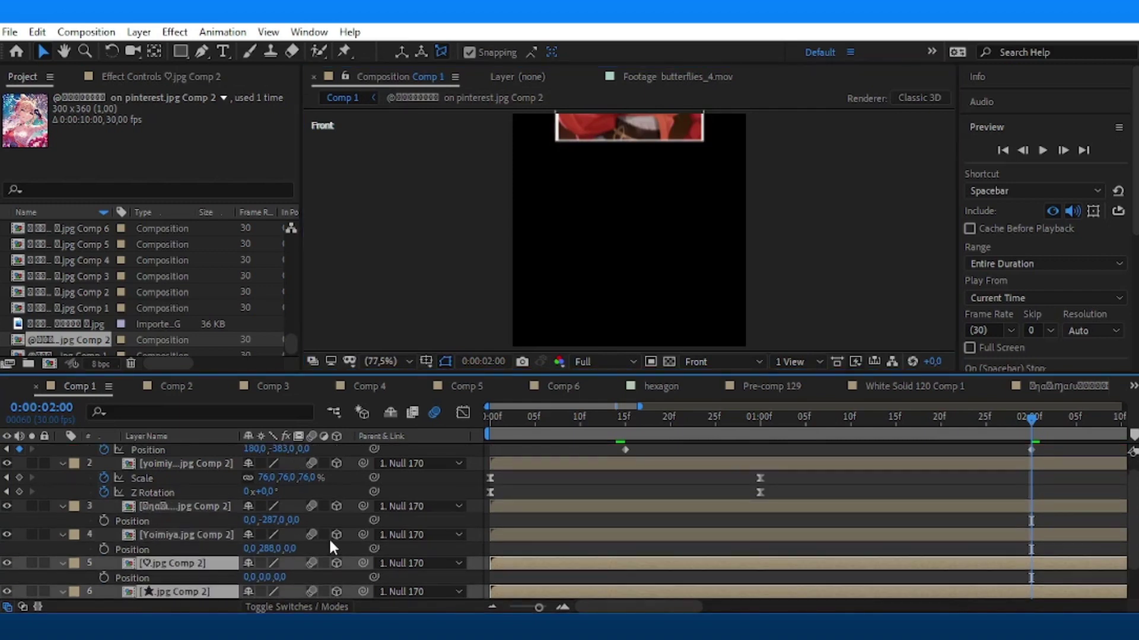
{"action": "key", "text": "p"}
{"action": "mouse_move", "coordinate": [264, 536]}
{"action": "left_mouse_down"}
{"action": "mouse_move", "coordinate": [786, 512]}
{"action": "mouse_move", "coordinate": [753, 519]}
{"action": "left_mouse_up"}
{"action": "left_click", "coordinate": [879, 338]}
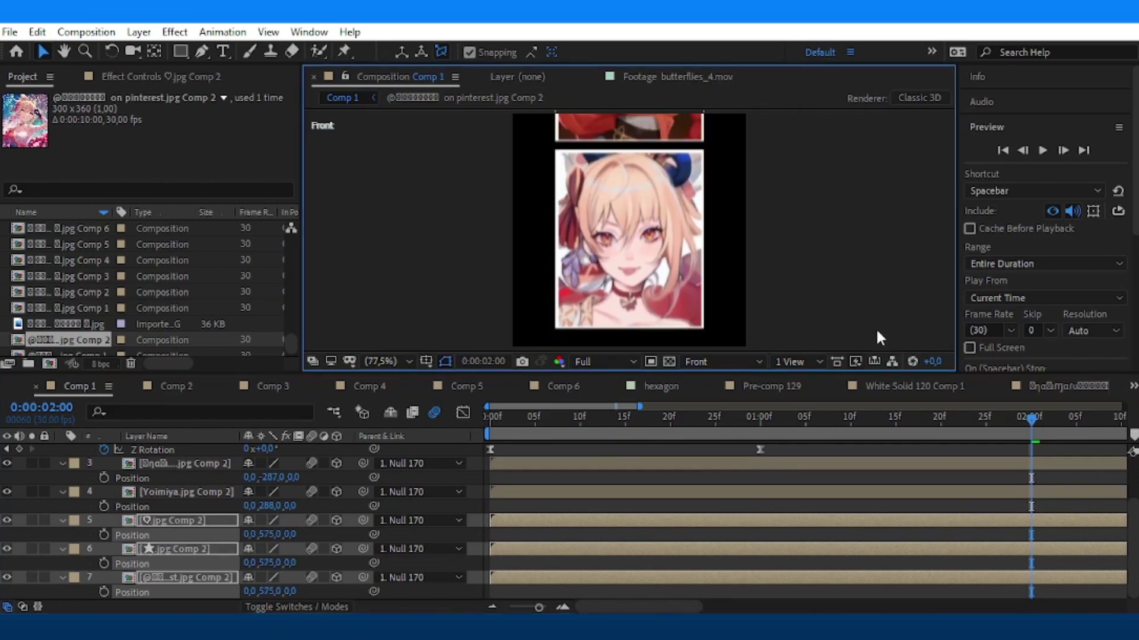
Raise Null 170 to preview the column and move the ★.jpg Comp 2 photo to Y 870.
{"action": "scroll", "coordinate": [262, 543], "scroll_direction": "up", "scroll_amount": 2}
{"action": "left_click_drag", "start_coordinate": [282, 467], "coordinate": [71, 454]}
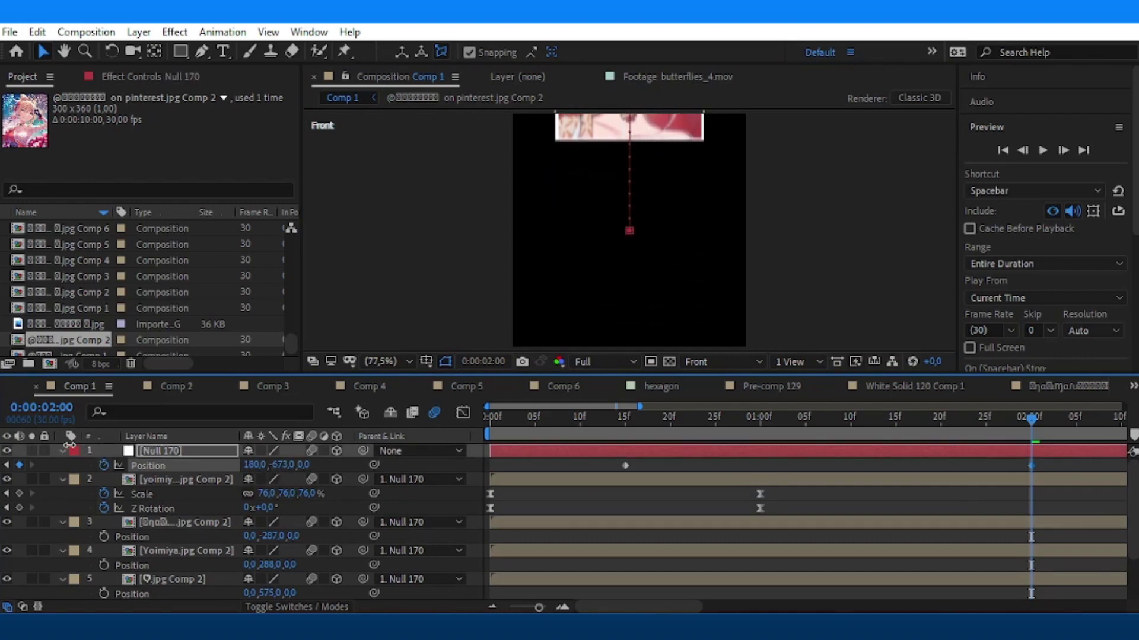
{"action": "scroll", "coordinate": [138, 523], "scroll_direction": "down", "scroll_amount": 2}
{"action": "left_click", "coordinate": [178, 549]}
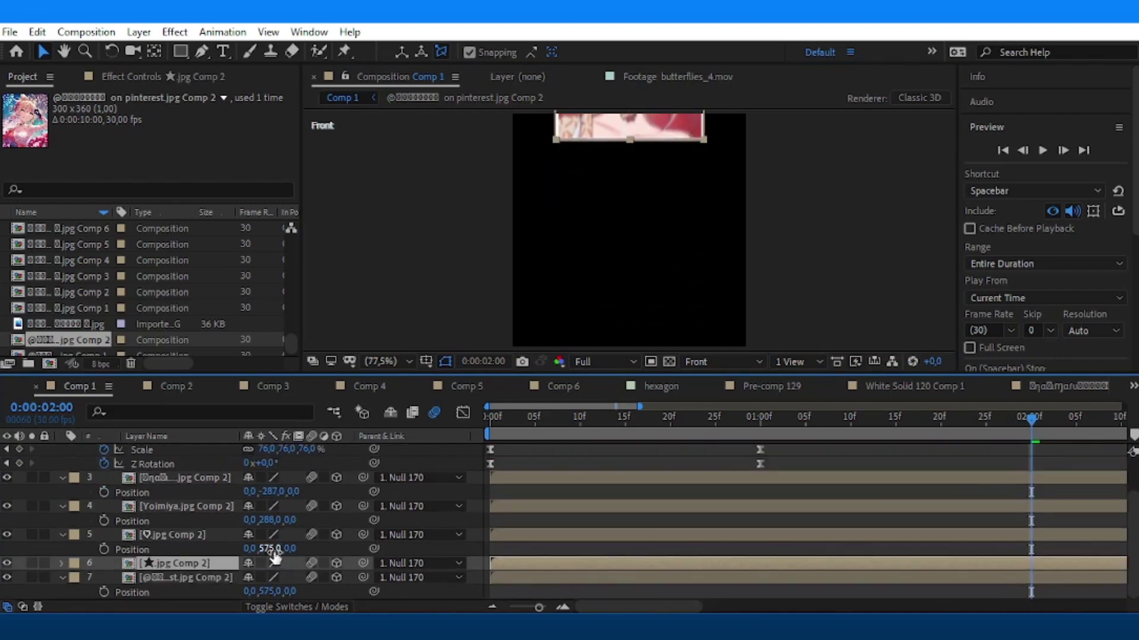
{"action": "mouse_move", "coordinate": [275, 566]}
{"action": "left_mouse_down"}
{"action": "mouse_move", "coordinate": [557, 526]}
{"action": "mouse_move", "coordinate": [545, 535]}
{"action": "left_mouse_up"}
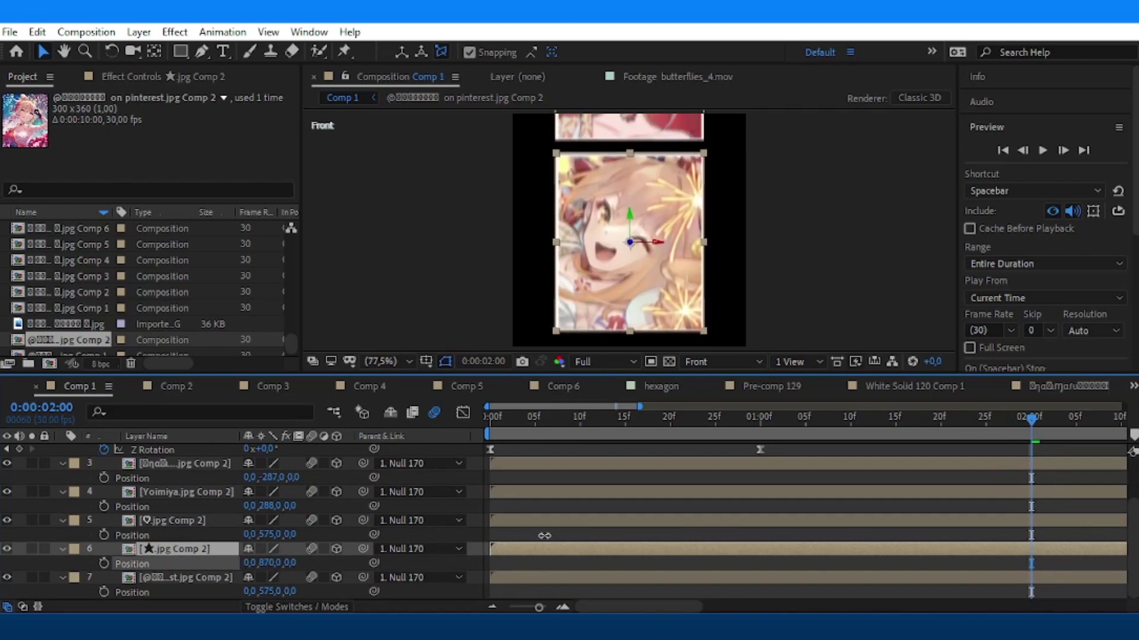
{"action": "scroll", "coordinate": [270, 483], "scroll_direction": "up", "scroll_amount": 3}
{"action": "mouse_move", "coordinate": [273, 464]}
{"action": "left_mouse_down"}
{"action": "mouse_move", "coordinate": [286, 485]}
{"action": "mouse_move", "coordinate": [242, 488]}
{"action": "left_mouse_up"}
Move the last photo layer down to Y 1165.
{"action": "scroll", "coordinate": [242, 488], "scroll_direction": "down", "scroll_amount": 3}
{"action": "left_click", "coordinate": [187, 579]}
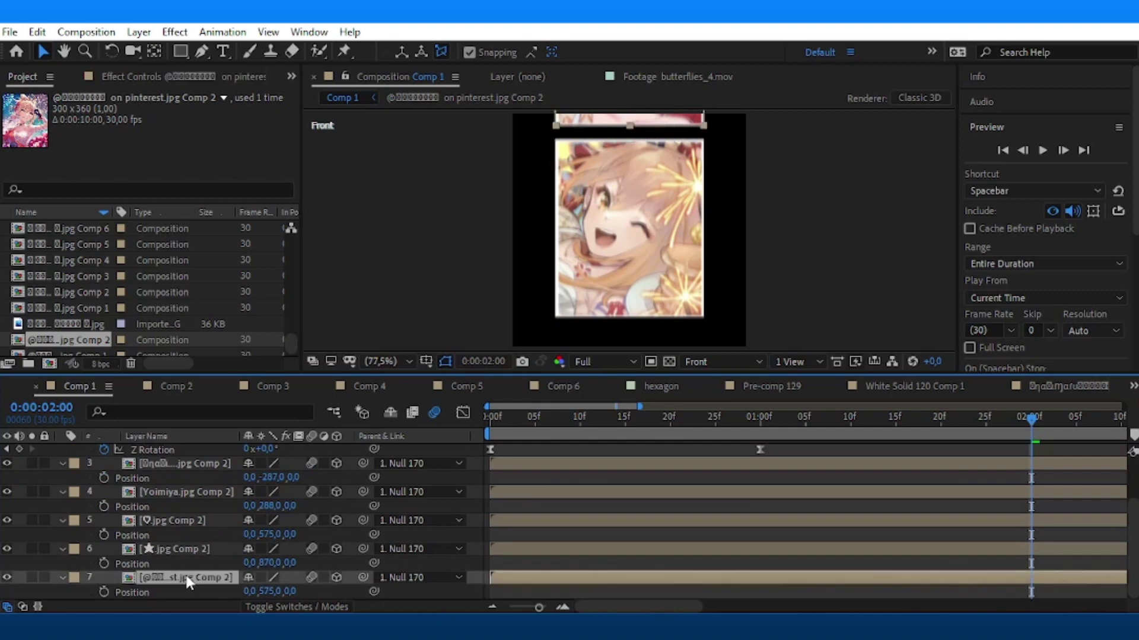
{"action": "left_click_drag", "start_coordinate": [273, 591], "coordinate": [858, 504]}
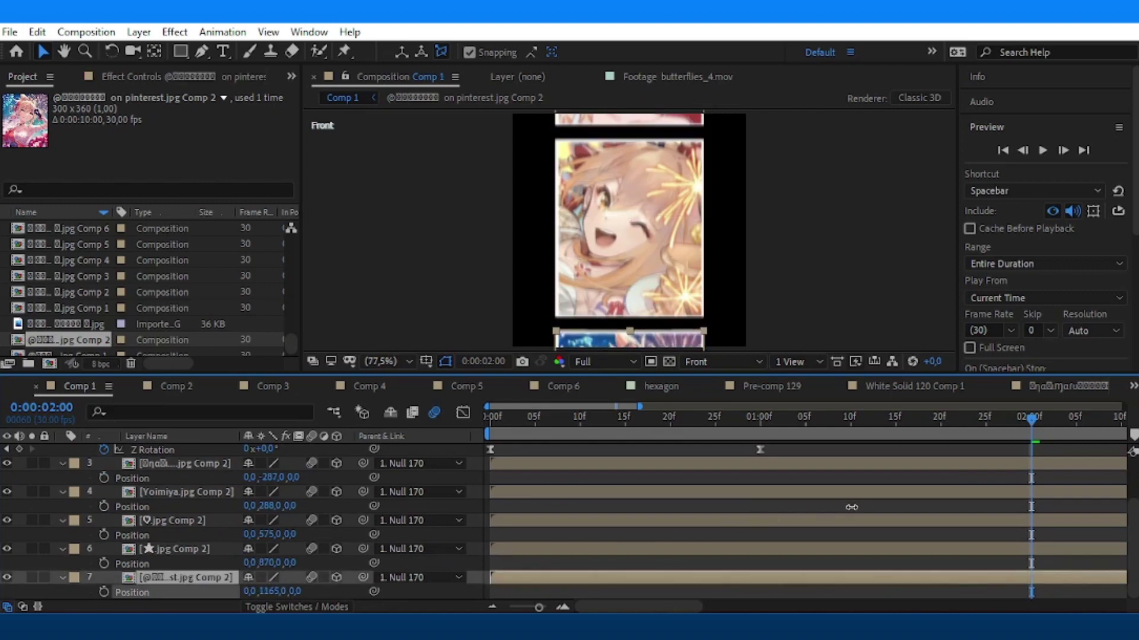
{"action": "scroll", "coordinate": [321, 519], "scroll_direction": "up", "scroll_amount": 3}
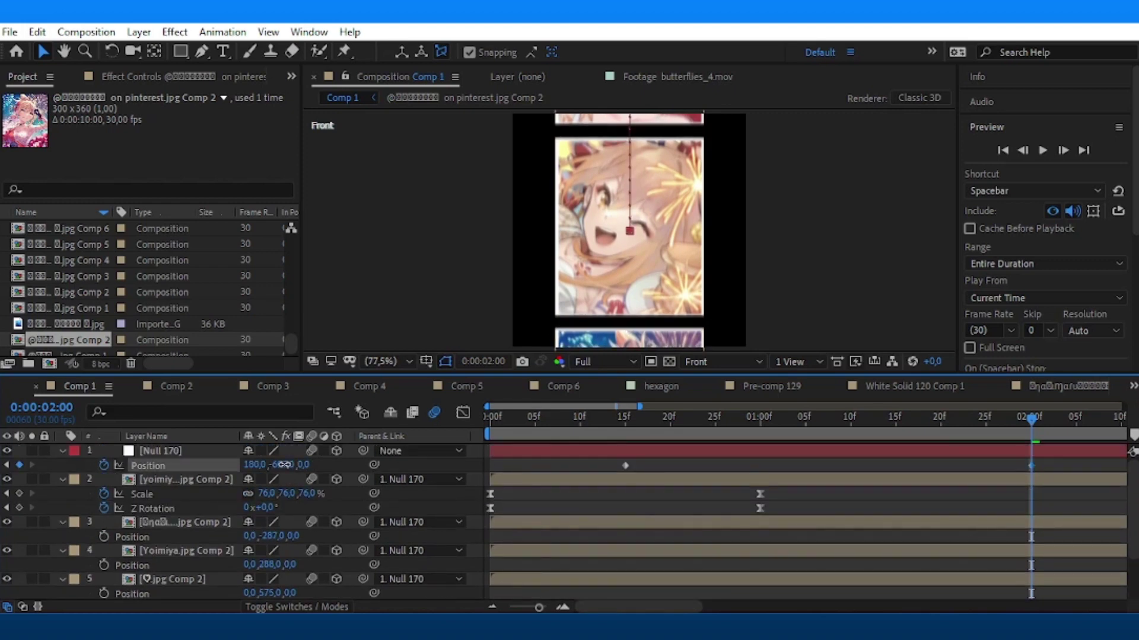
Set Null 170's end position to Y -688 and move that keyframe to about 1:20.
{"action": "left_click_drag", "start_coordinate": [285, 465], "coordinate": [278, 465]}
{"action": "left_click_drag", "start_coordinate": [1054, 463], "coordinate": [602, 457]}
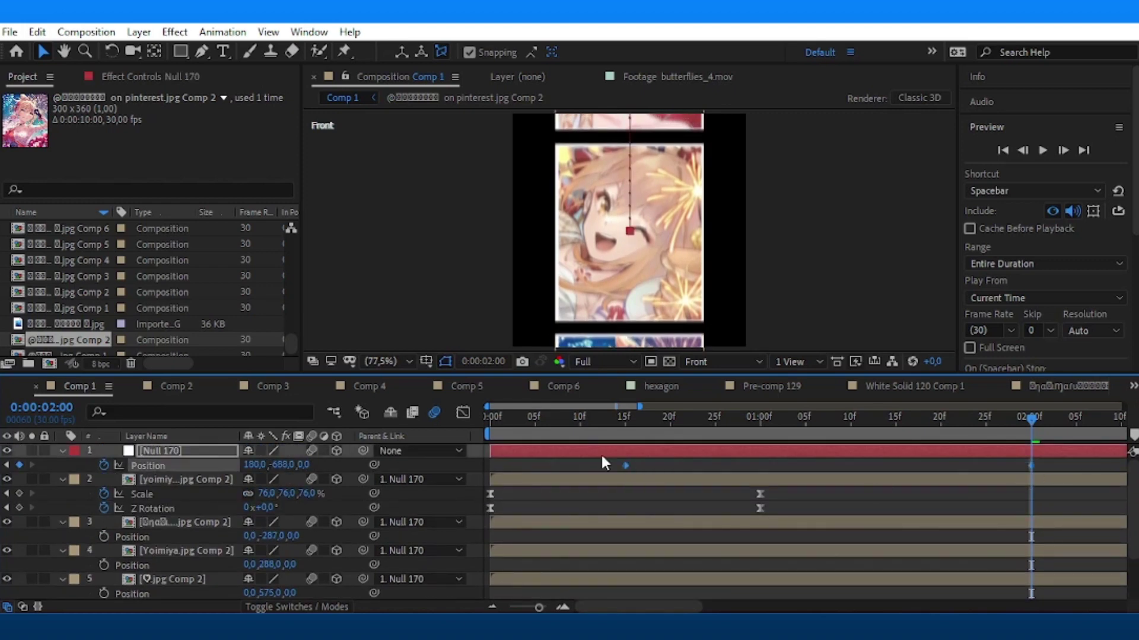
{"action": "left_click_drag", "start_coordinate": [1032, 466], "coordinate": [619, 475]}
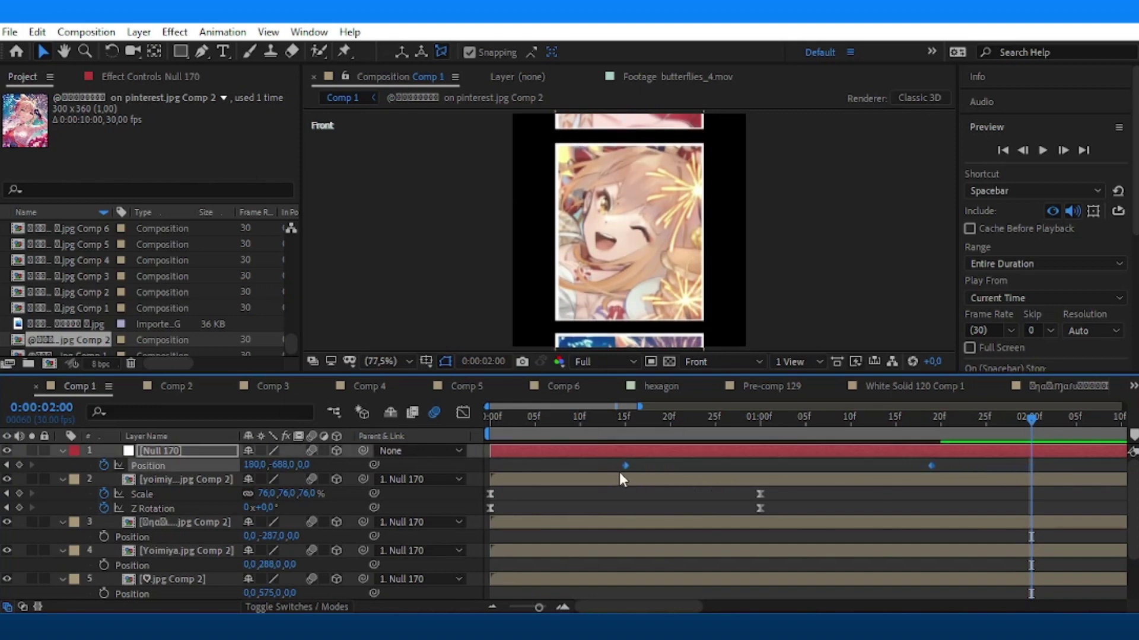
Pull the speed-graph influence handles for a strong ease in and out, then preview.
{"action": "left_click", "coordinate": [463, 412]}
{"action": "right_click", "coordinate": [956, 517]}
{"action": "left_click", "coordinate": [984, 380]}
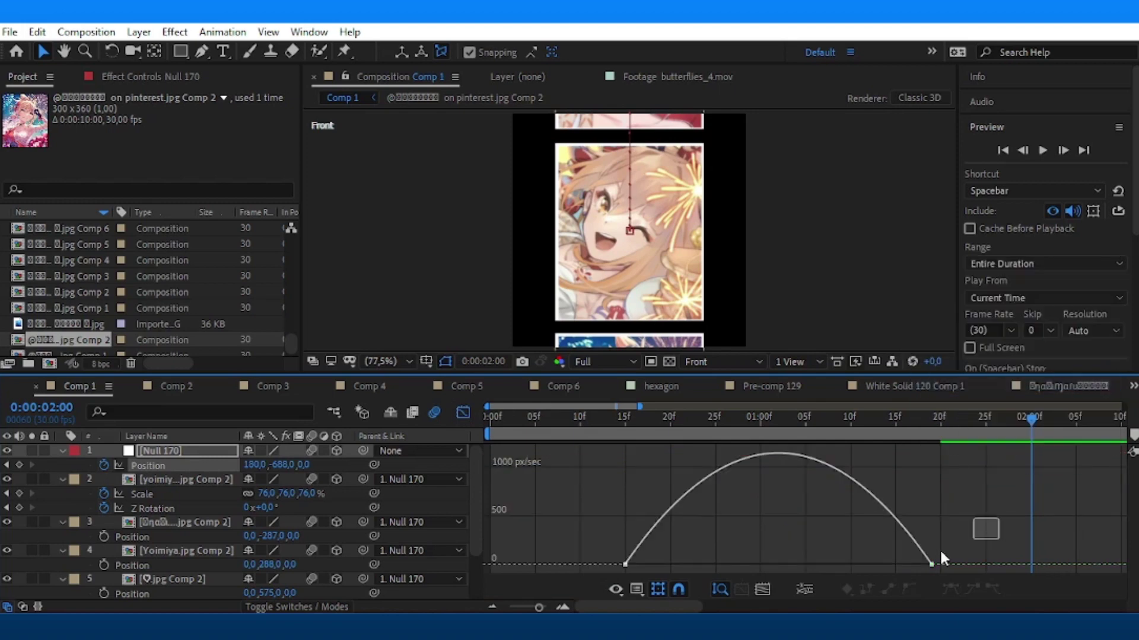
{"action": "left_click_drag", "start_coordinate": [676, 559], "coordinate": [806, 560]}
{"action": "key", "text": "space"}
{"action": "key", "text": "shift+F3"}
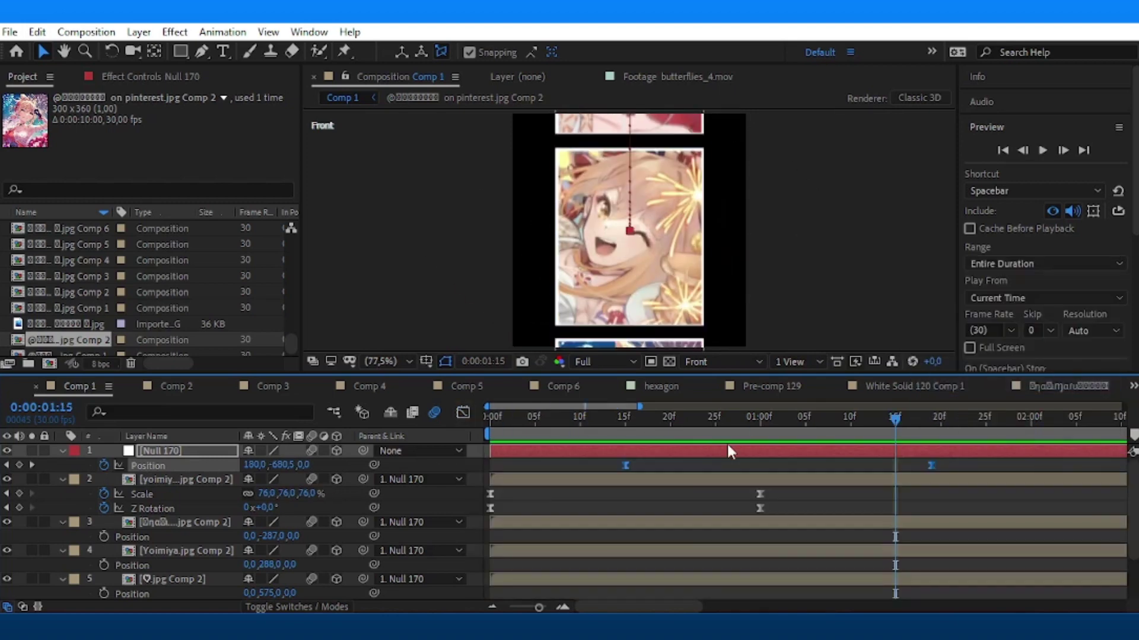
Add Null 171 and make it the parent of Null 170.
{"action": "left_click", "coordinate": [697, 429]}
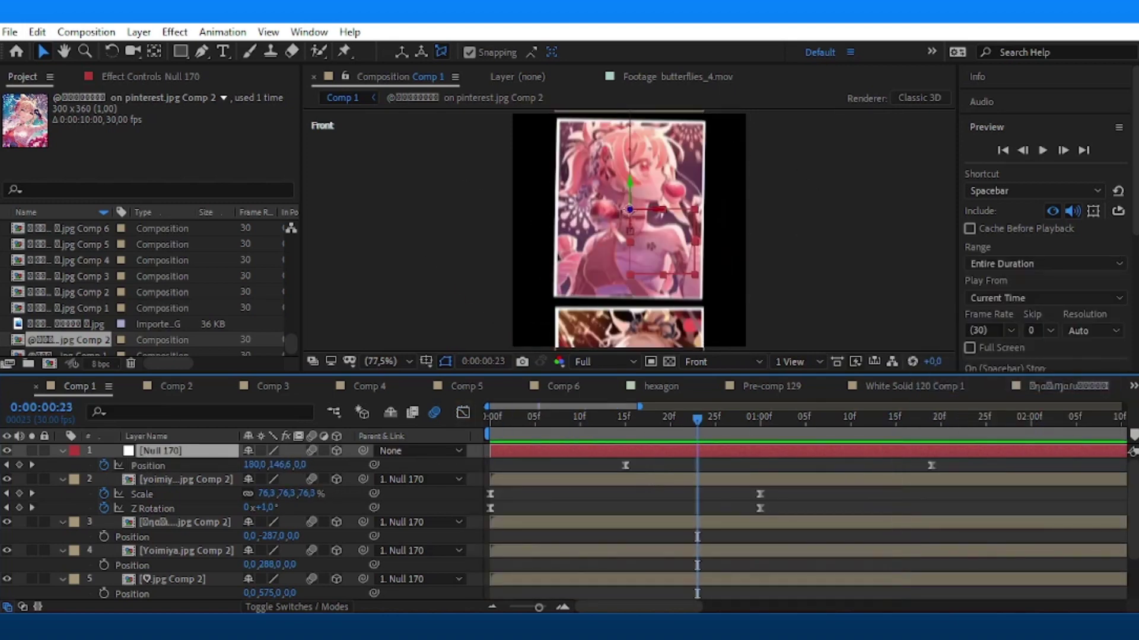
{"action": "left_click", "coordinate": [141, 33]}
{"action": "mouse_move", "coordinate": [155, 51]}
{"action": "left_click", "coordinate": [470, 123]}
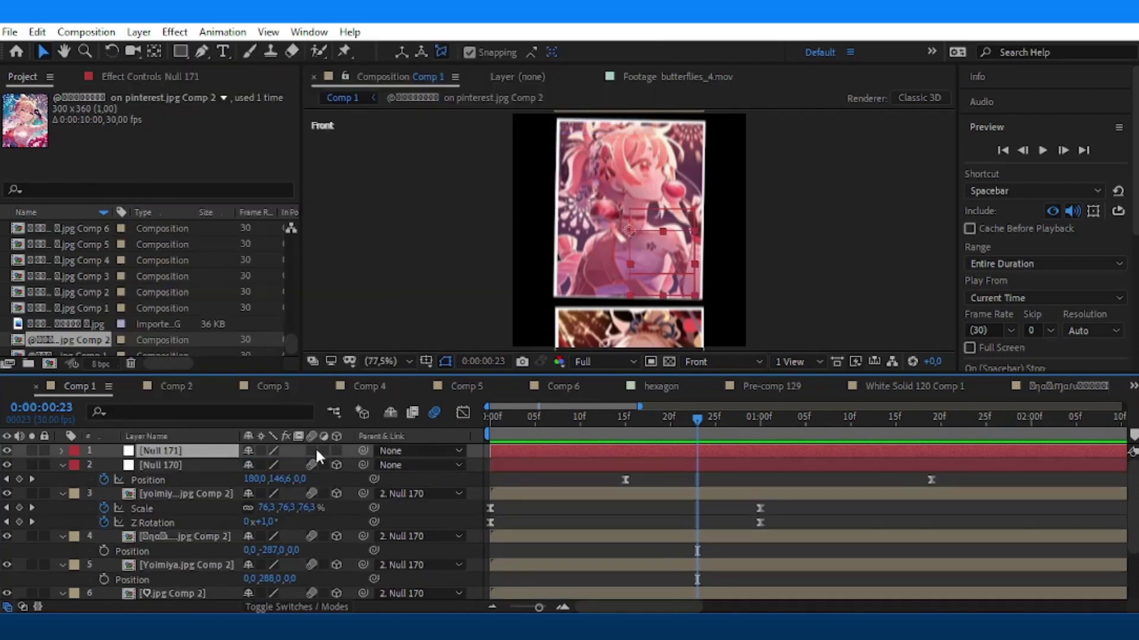
{"action": "left_click_drag", "start_coordinate": [333, 451], "coordinate": [357, 451]}
Keyframe Null 171's Z Rotation from 0° at 0:15 to -90° at 1:19.
{"action": "left_click", "coordinate": [621, 422]}
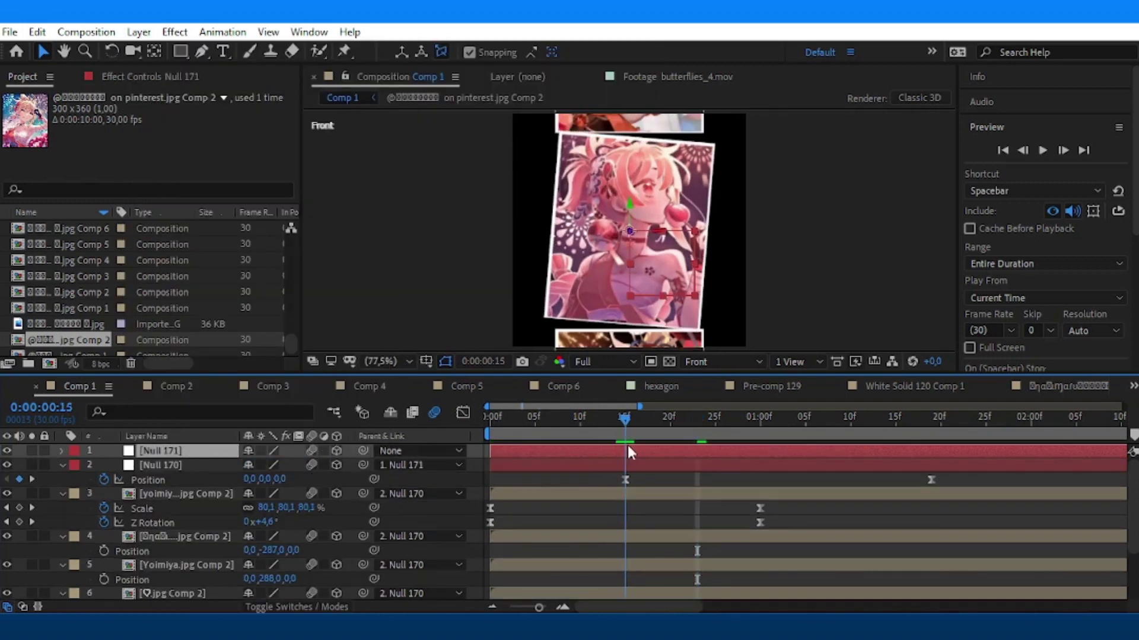
{"action": "key", "text": "r"}
{"action": "left_click", "coordinate": [104, 508]}
{"action": "key", "text": "u"}
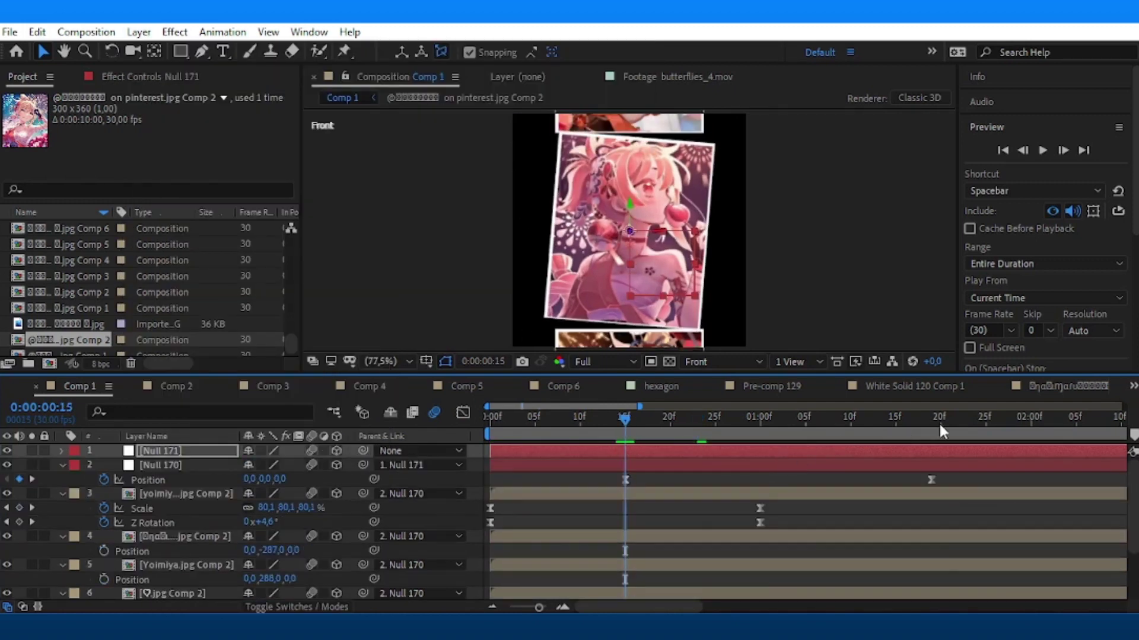
{"action": "left_click", "coordinate": [932, 419]}
{"action": "left_click_drag", "start_coordinate": [266, 465], "coordinate": [264, 481]}
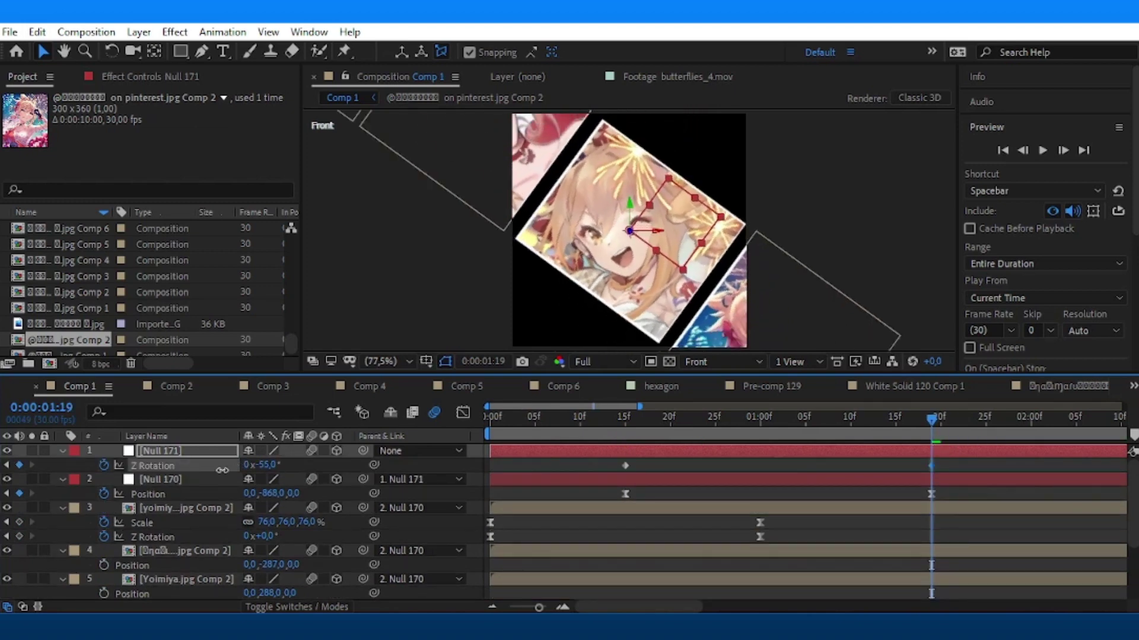
{"action": "key", "text": "Return"}
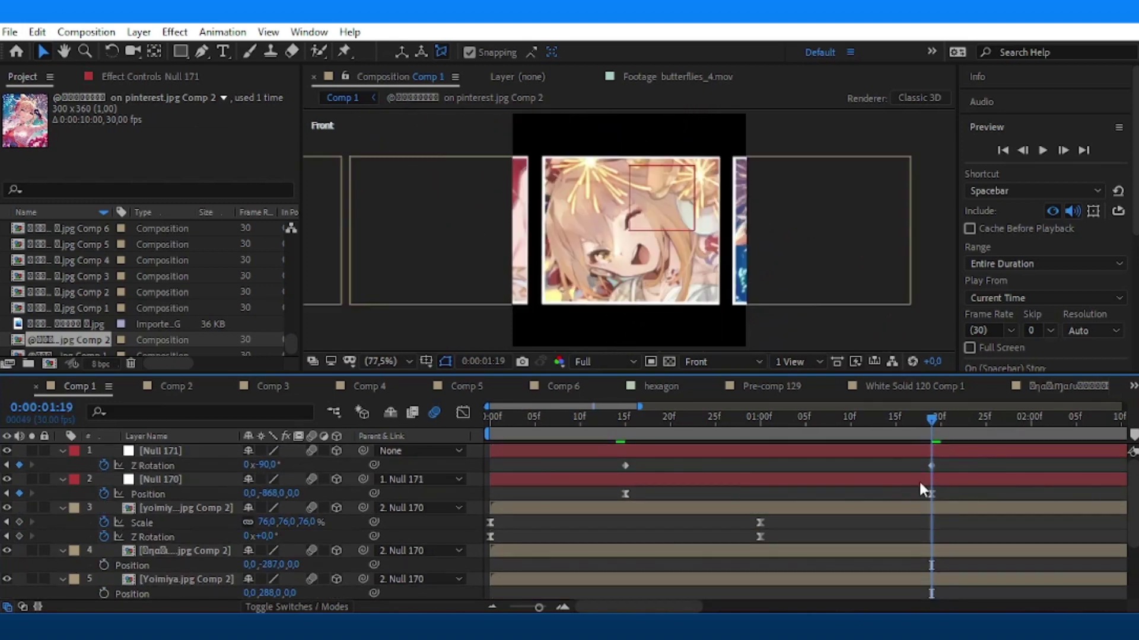
Easy Ease both Z Rotation keyframes and check their speed graph.
{"action": "mouse_move", "coordinate": [956, 474]}
{"action": "left_mouse_down"}
{"action": "mouse_move", "coordinate": [611, 457]}
{"action": "mouse_move", "coordinate": [807, 461]}
{"action": "left_mouse_up"}
{"action": "key", "text": "F9"}
{"action": "left_click", "coordinate": [463, 413]}
{"action": "left_click", "coordinate": [463, 412]}
{"action": "left_click", "coordinate": [621, 292]}
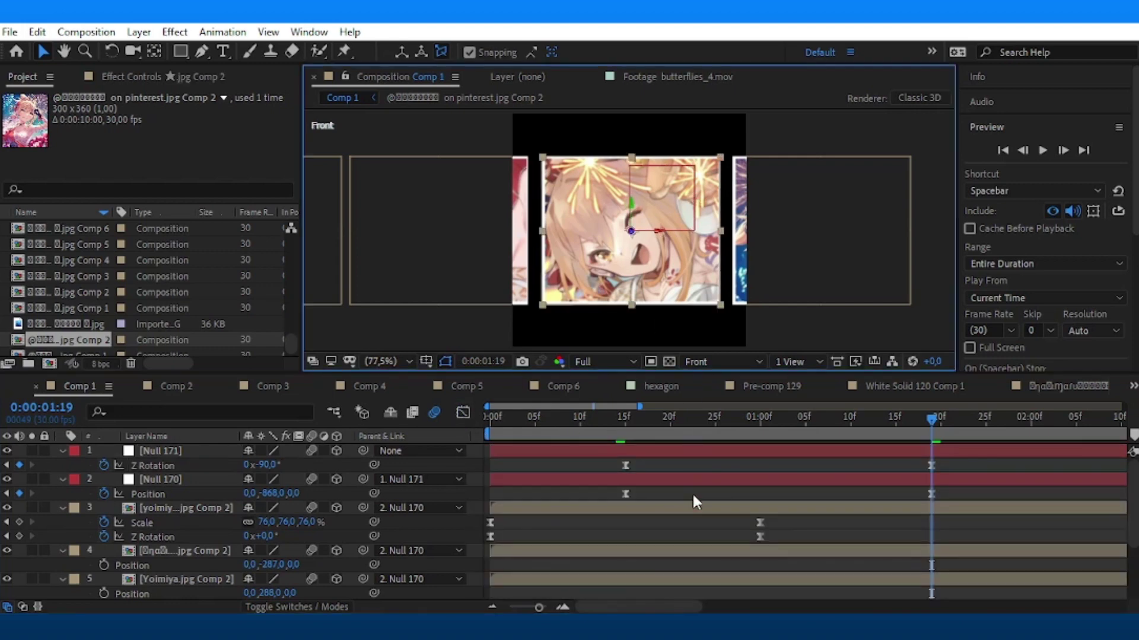
Rotate the ★.jpg Comp 2 image to 90° on Z and preview the animation.
{"action": "scroll", "coordinate": [287, 574], "scroll_direction": "down", "scroll_amount": 3}
{"action": "left_click_drag", "start_coordinate": [267, 563], "coordinate": [290, 576]}
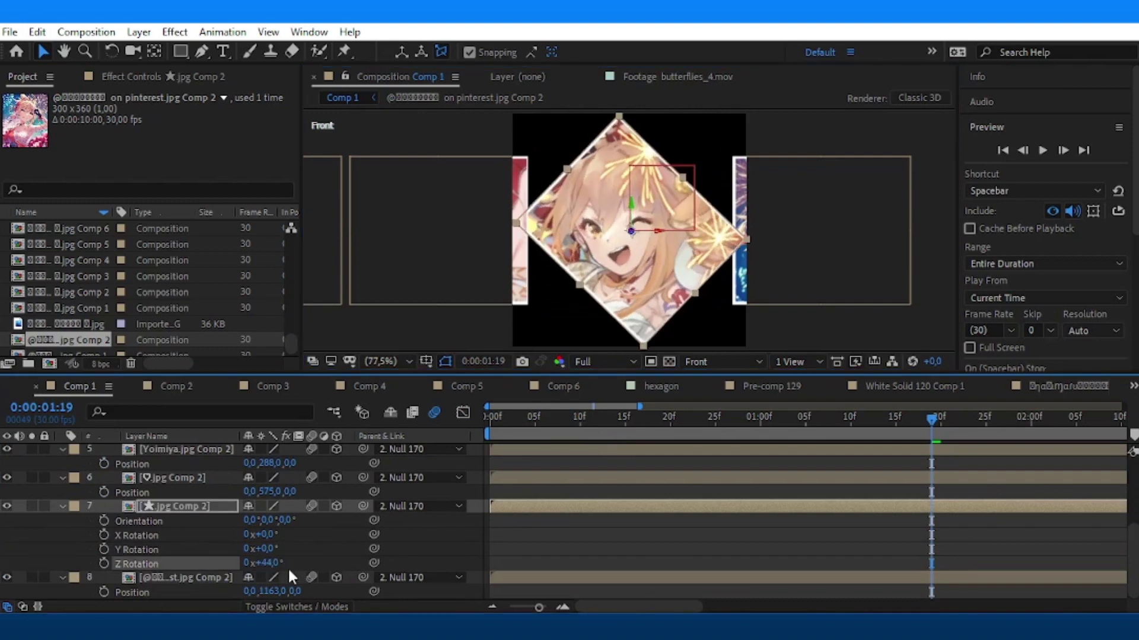
{"action": "type", "text": "90"}
{"action": "key", "text": "Return"}
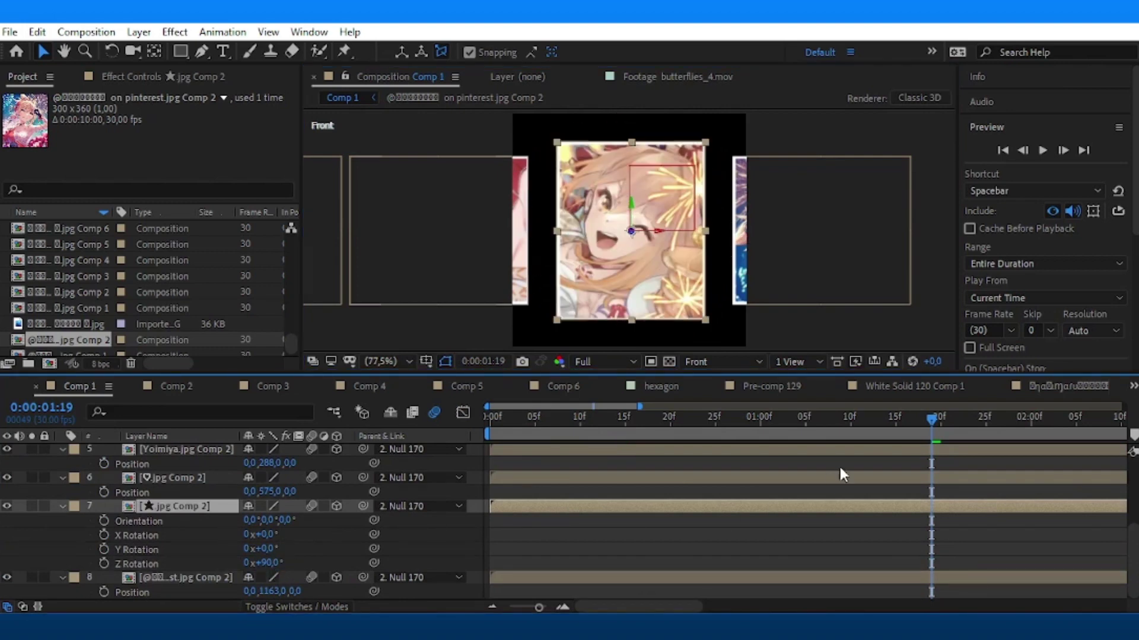
{"action": "key", "text": "space"}
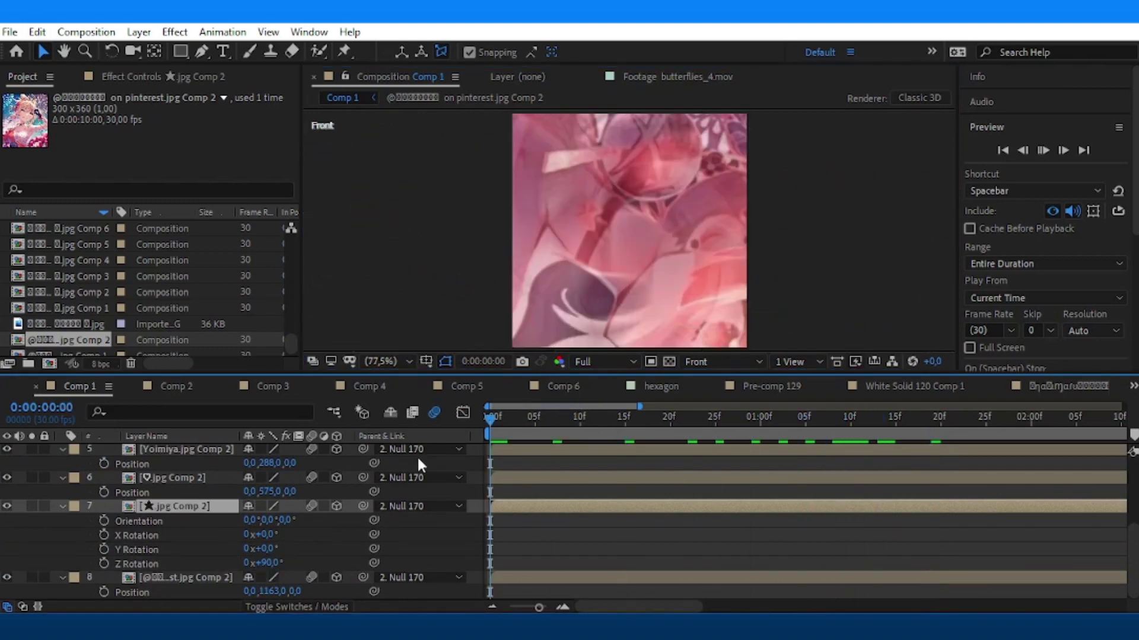
{"action": "scroll", "coordinate": [831, 474], "scroll_direction": "up", "scroll_amount": 5}
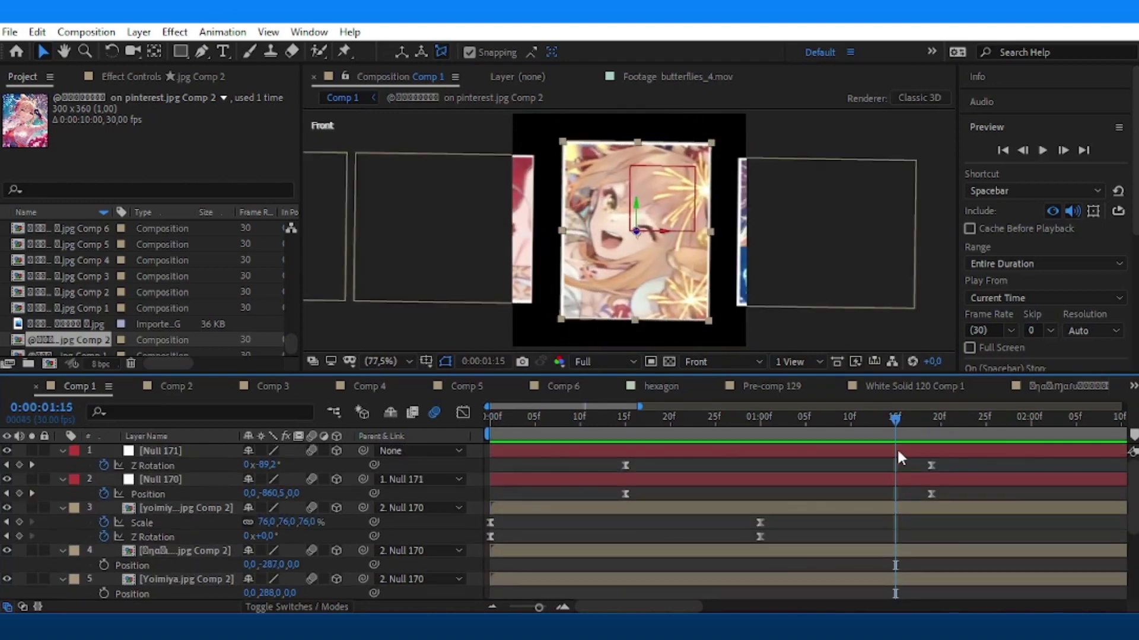
{"action": "key", "text": "space"}
Save the project, give the ★.jpg Comp 2 layer a Fuchsia label, and set a starting rotation keyframe.
{"action": "key", "text": "ctrl+s"}
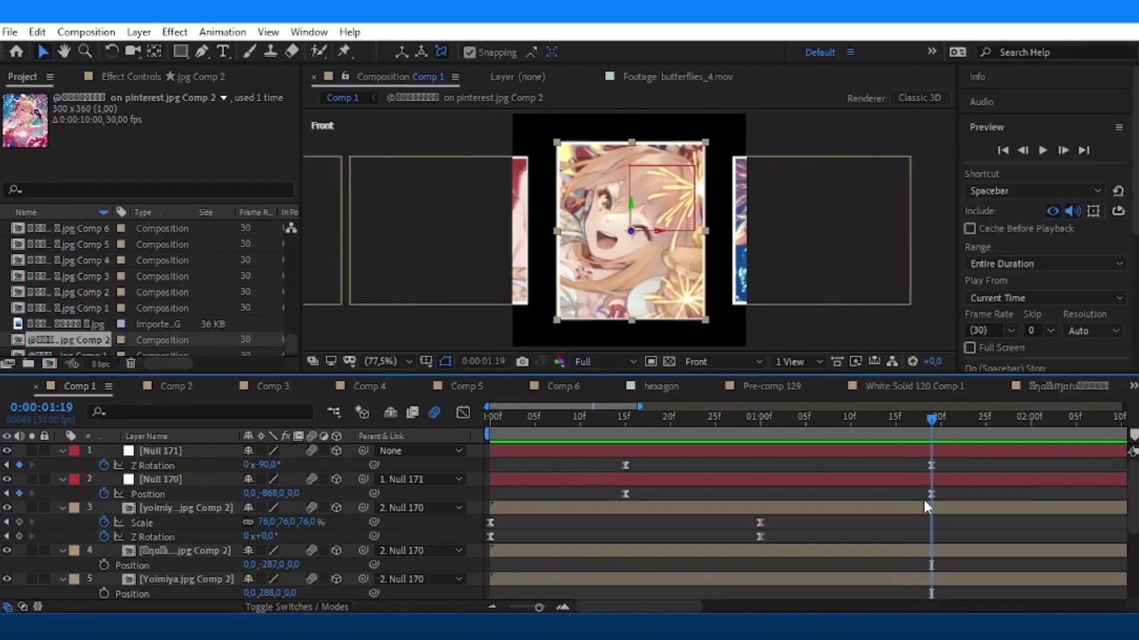
{"action": "left_click", "coordinate": [923, 510]}
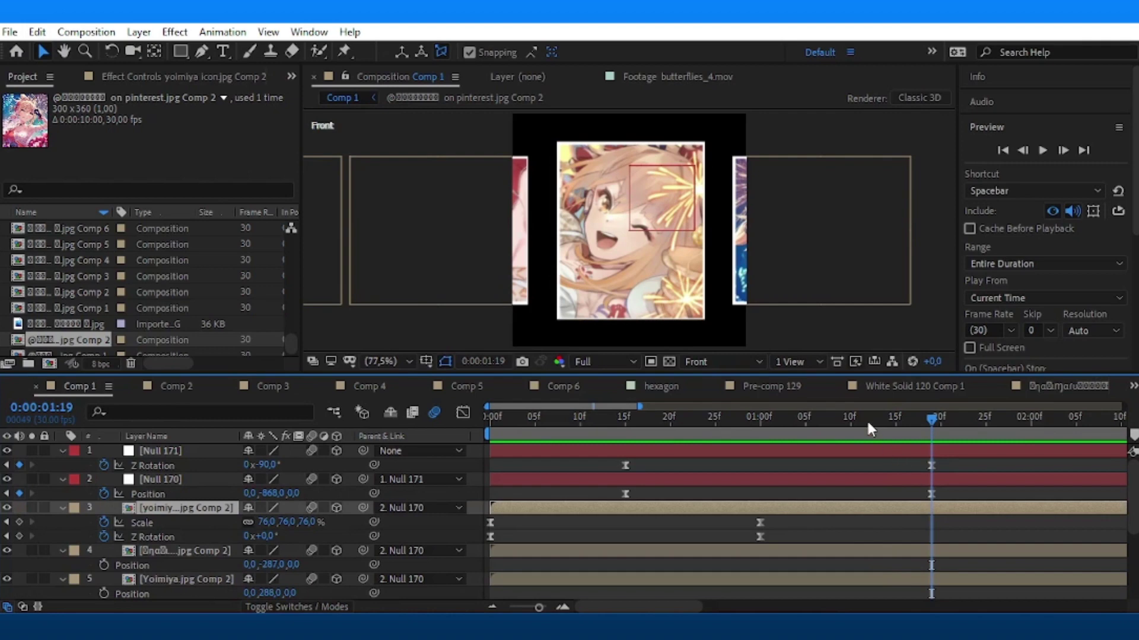
{"action": "left_click", "coordinate": [610, 246]}
{"action": "scroll", "coordinate": [815, 532], "scroll_direction": "down", "scroll_amount": 3}
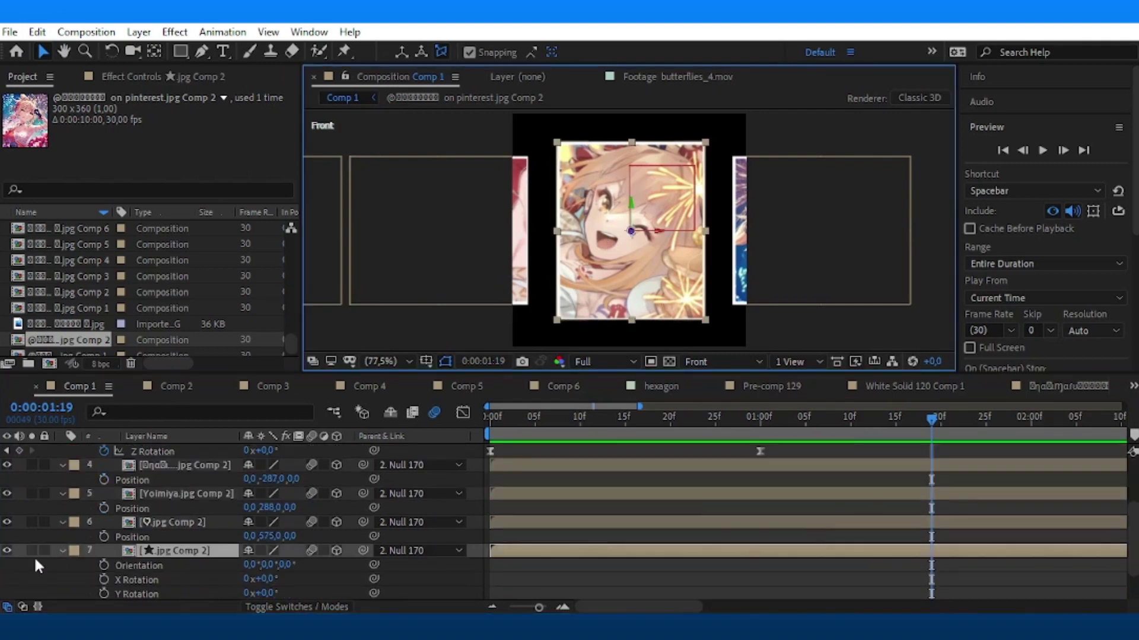
{"action": "left_click", "coordinate": [74, 550]}
{"action": "left_click", "coordinate": [118, 492]}
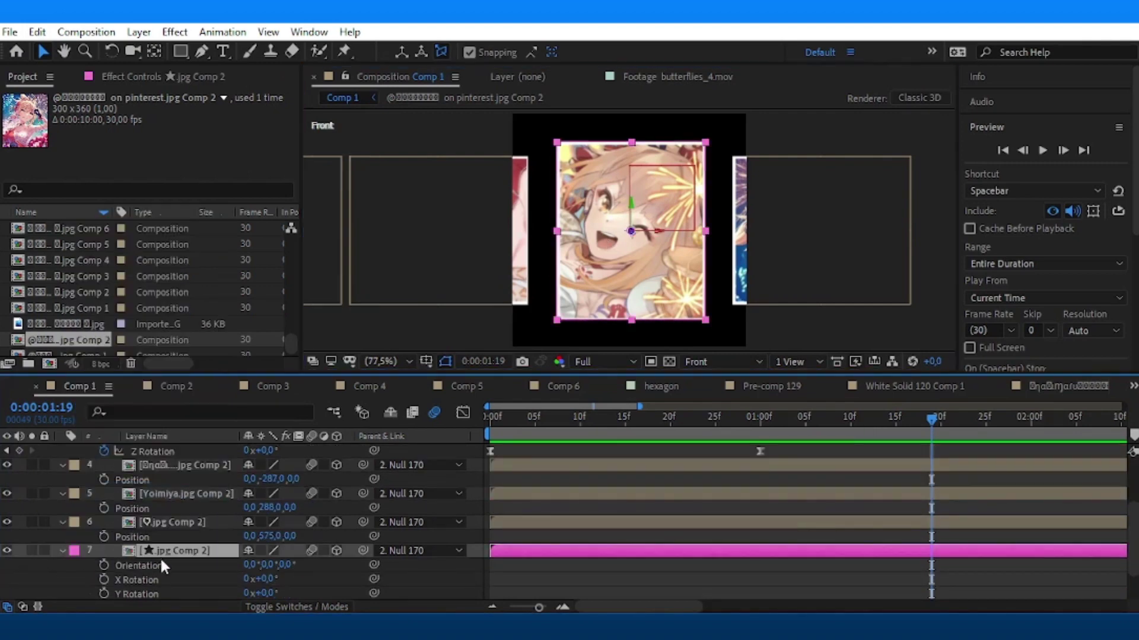
{"action": "scroll", "coordinate": [107, 554], "scroll_direction": "down", "scroll_amount": 1}
{"action": "left_click", "coordinate": [105, 552]}
Keyframe ★.jpg Comp 2's X Rotation to 90° at 01:16.
{"action": "key", "text": "r"}
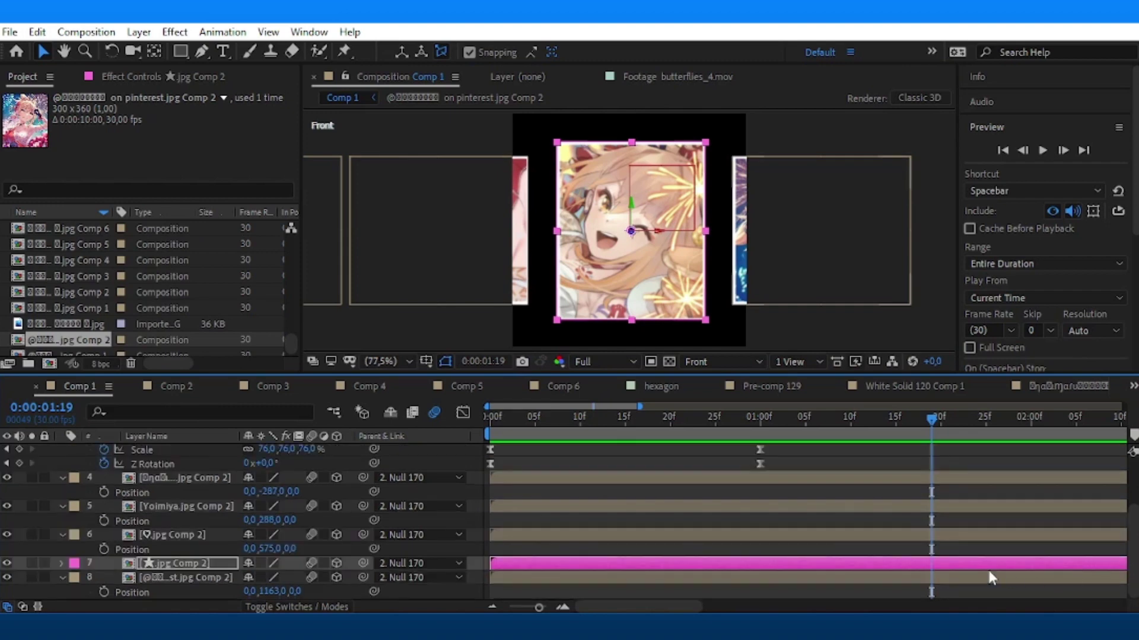
{"action": "scroll", "coordinate": [207, 560], "scroll_direction": "up", "scroll_amount": 5}
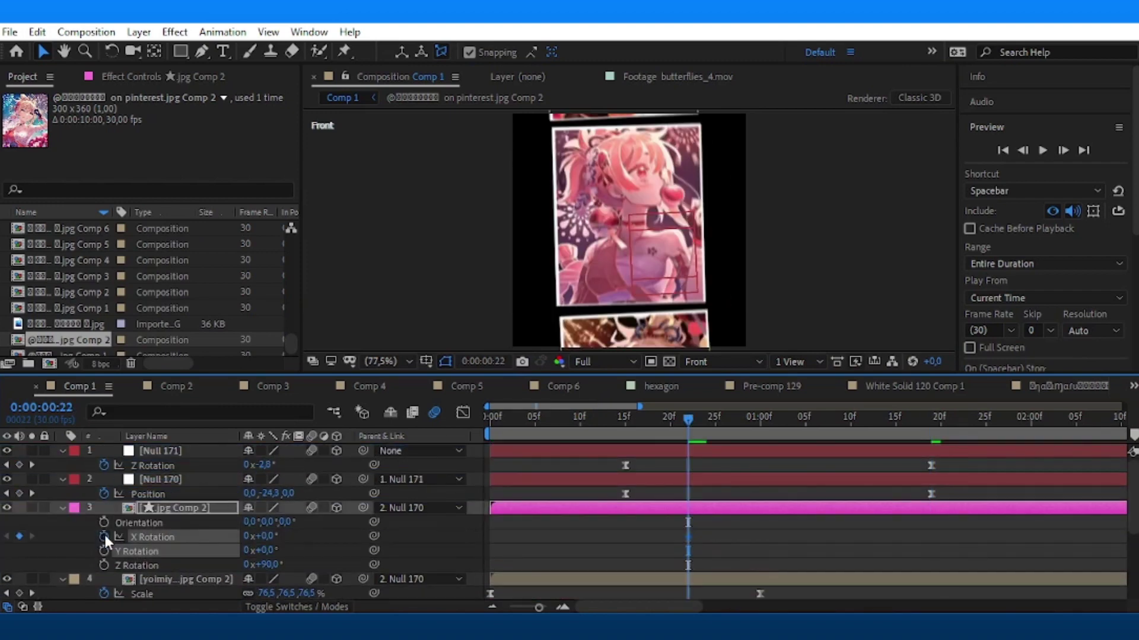
{"action": "key", "text": "u"}
{"action": "left_click_drag", "start_coordinate": [877, 429], "coordinate": [905, 428]}
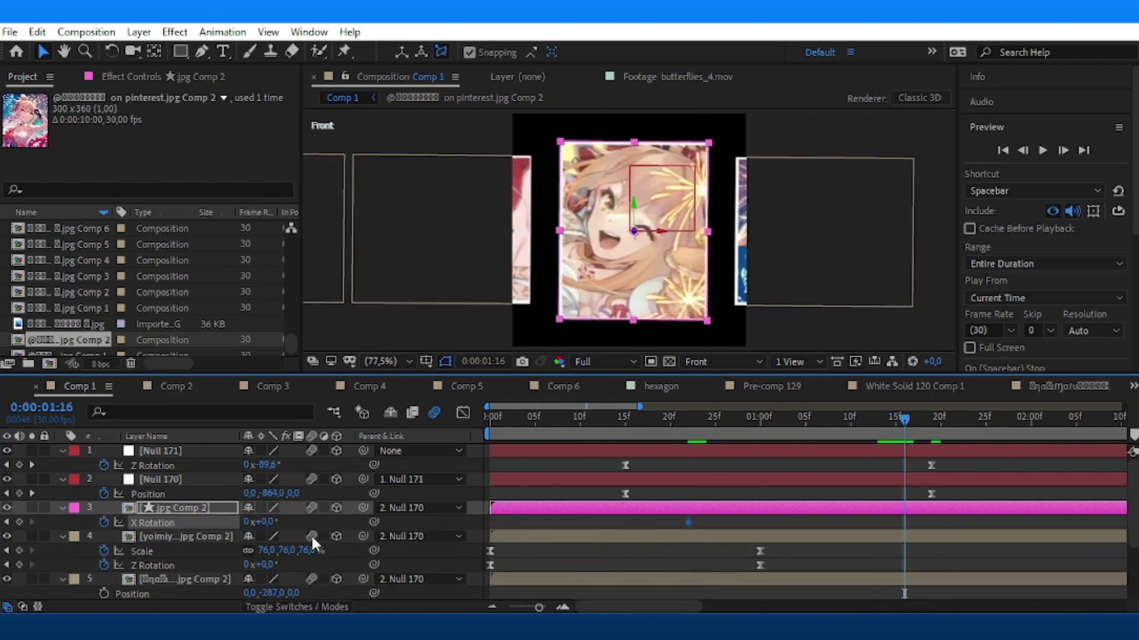
{"action": "left_click_drag", "start_coordinate": [267, 521], "coordinate": [229, 537]}
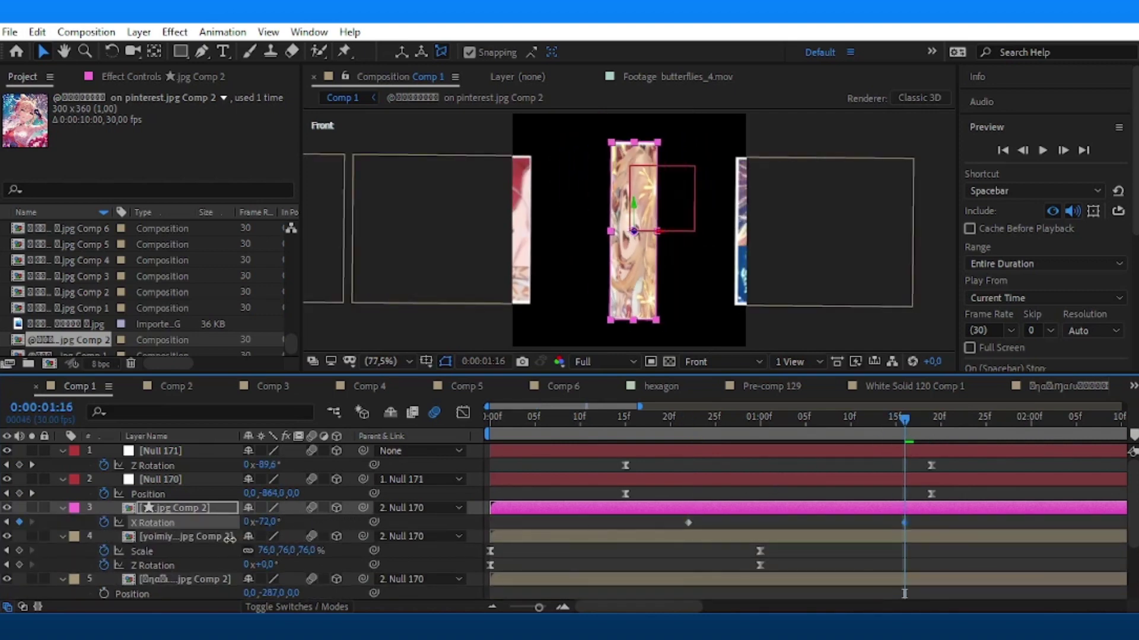
{"action": "type", "text": "90"}
{"action": "key", "text": "Return"}
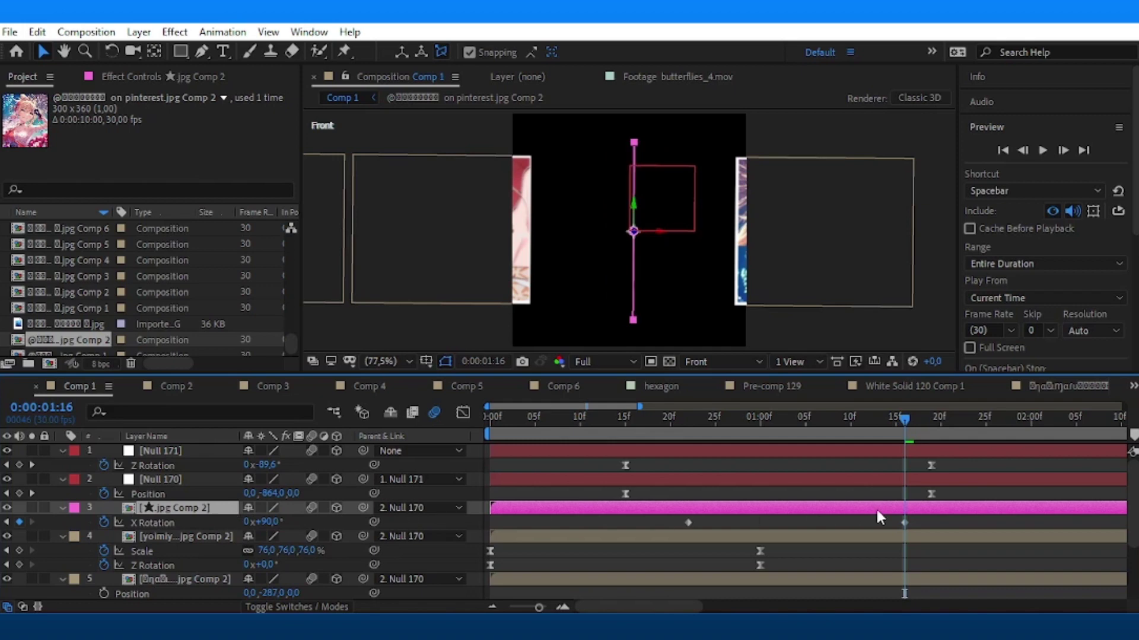
Apply Easy Ease to both X Rotation keyframes and sharpen the ease in the value graph.
{"action": "mouse_move", "coordinate": [904, 522]}
{"action": "left_mouse_down"}
{"action": "mouse_move", "coordinate": [931, 522]}
{"action": "mouse_move", "coordinate": [644, 539]}
{"action": "left_mouse_up"}
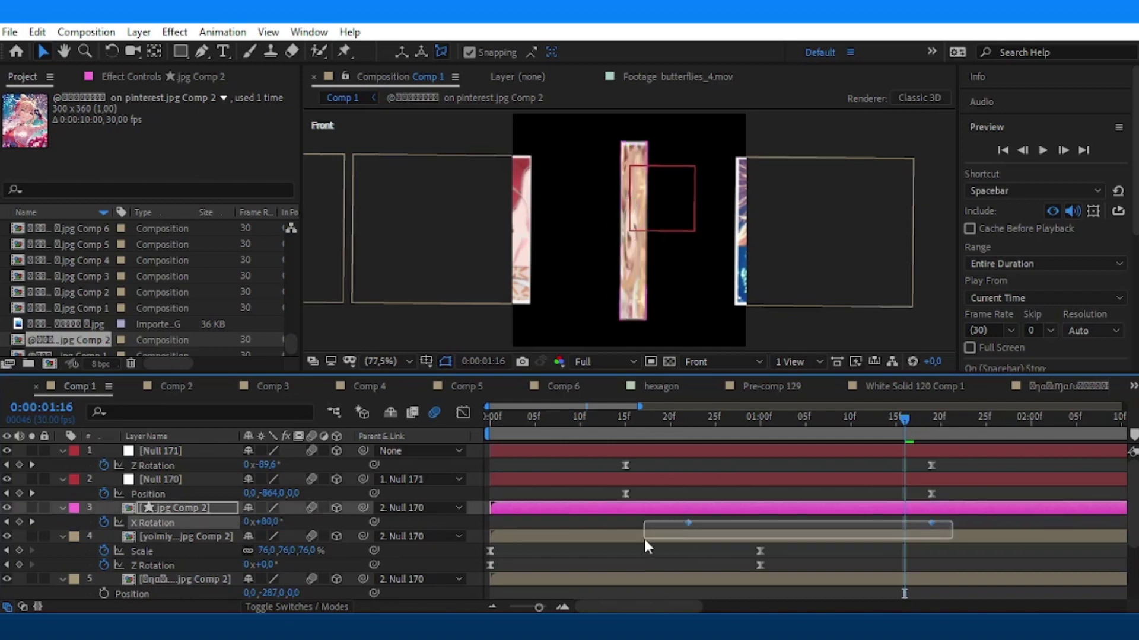
{"action": "key", "text": "F9"}
{"action": "left_click", "coordinate": [463, 413]}
{"action": "right_click", "coordinate": [771, 229]}
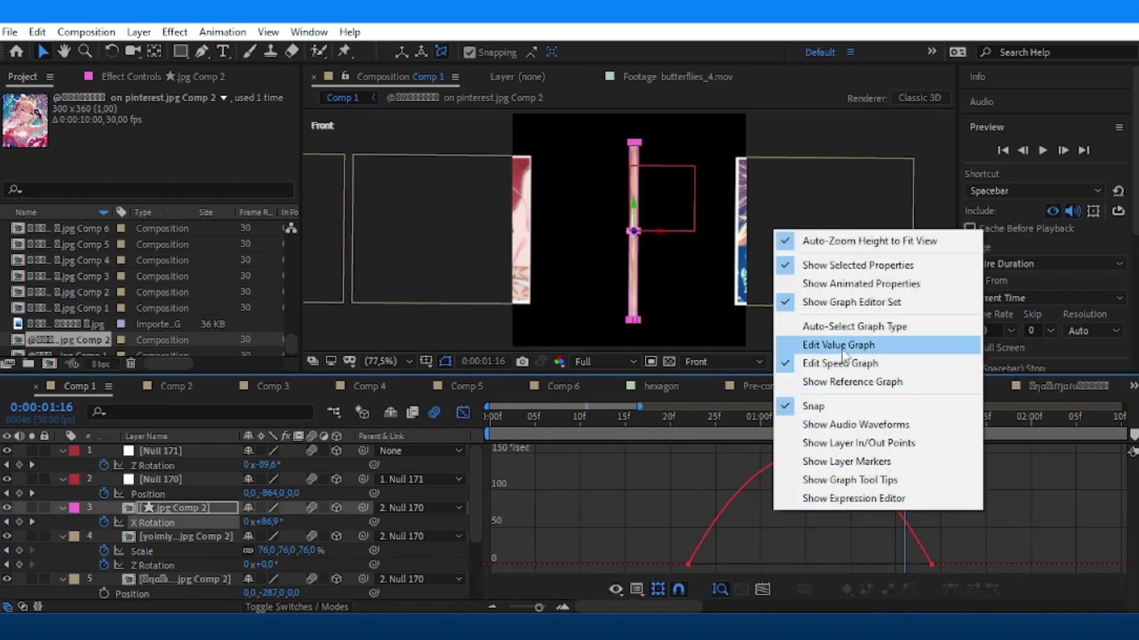
{"action": "left_click", "coordinate": [813, 344]}
{"action": "left_click", "coordinate": [842, 486]}
{"action": "left_click_drag", "start_coordinate": [850, 454], "coordinate": [929, 544]}
{"action": "key", "text": "space"}
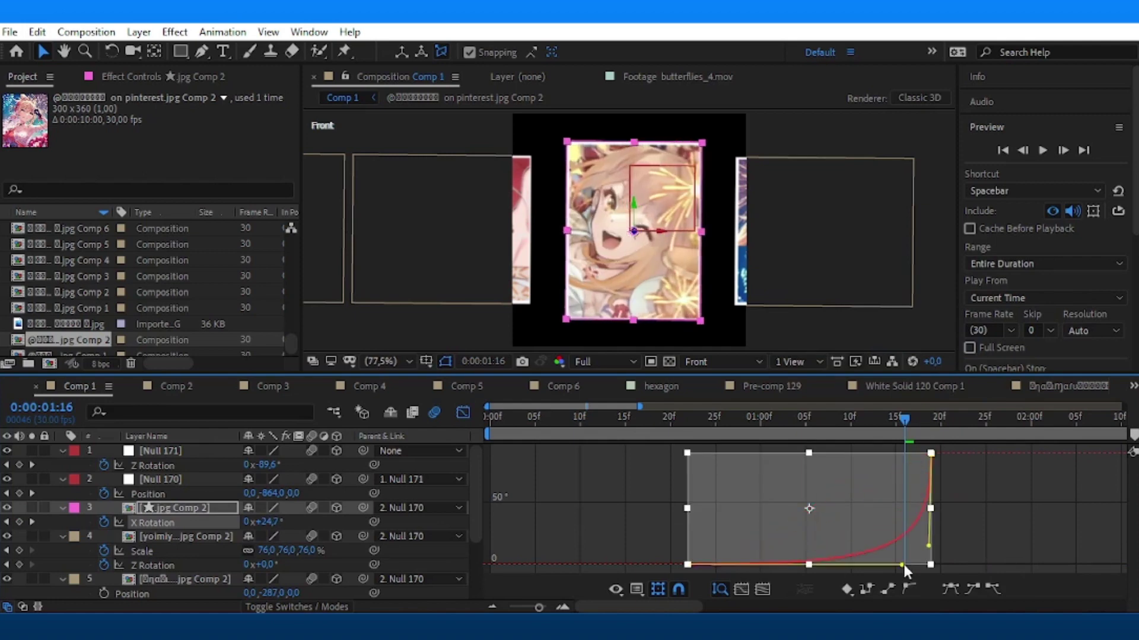
Change the end X Rotation keyframe value to 150°.
{"action": "left_click", "coordinate": [463, 412]}
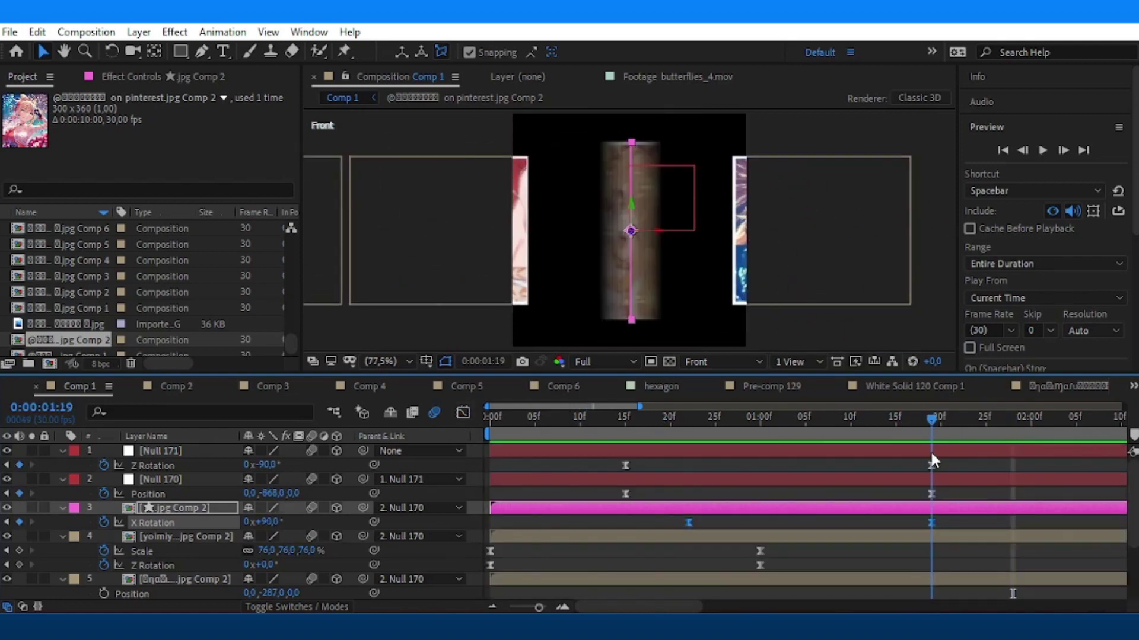
{"action": "left_click", "coordinate": [969, 537]}
{"action": "left_click", "coordinate": [280, 521]}
{"action": "type", "text": "150"}
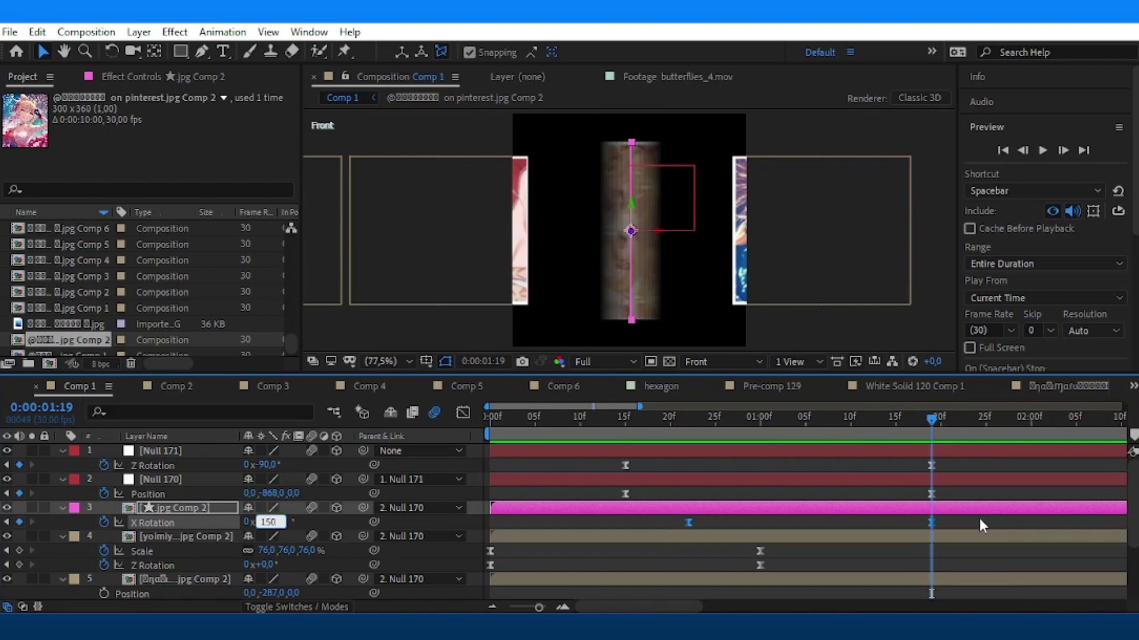
{"action": "left_click", "coordinate": [980, 518]}
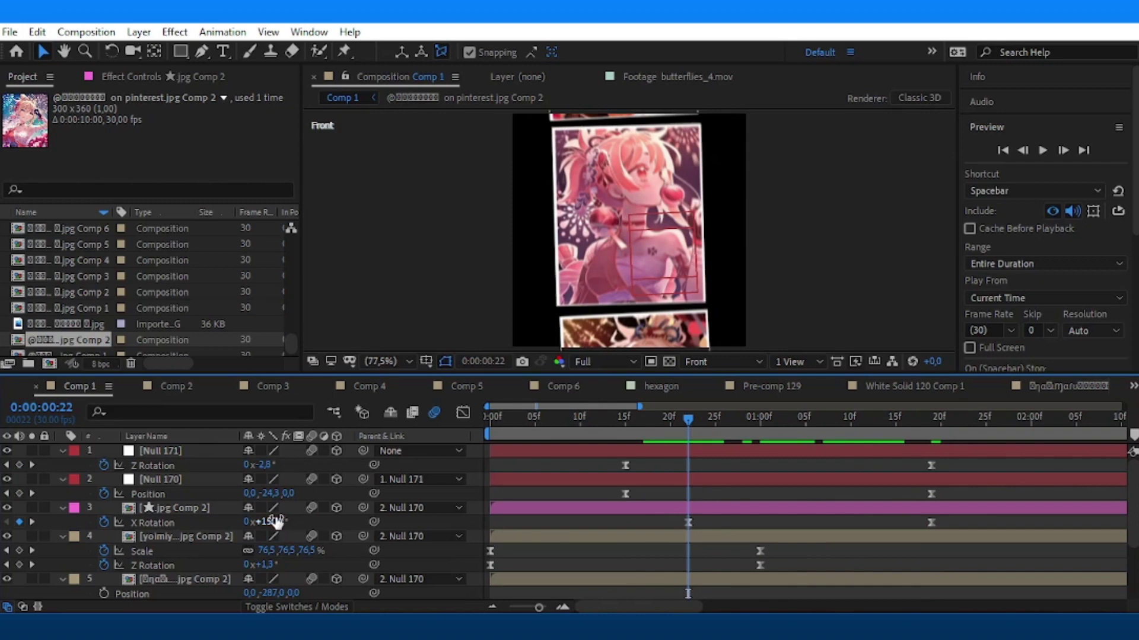
{"action": "key", "text": "Return"}
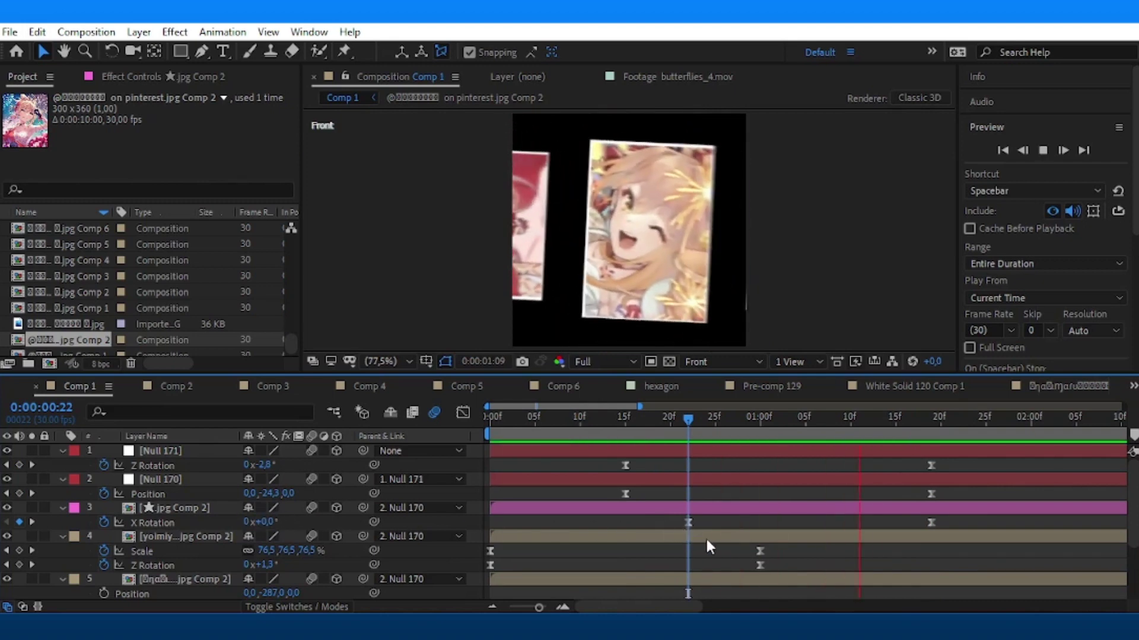
Create White Solid 124 and shrink its scale to about 51%.
{"action": "left_click", "coordinate": [140, 32]}
{"action": "left_click", "coordinate": [531, 72]}
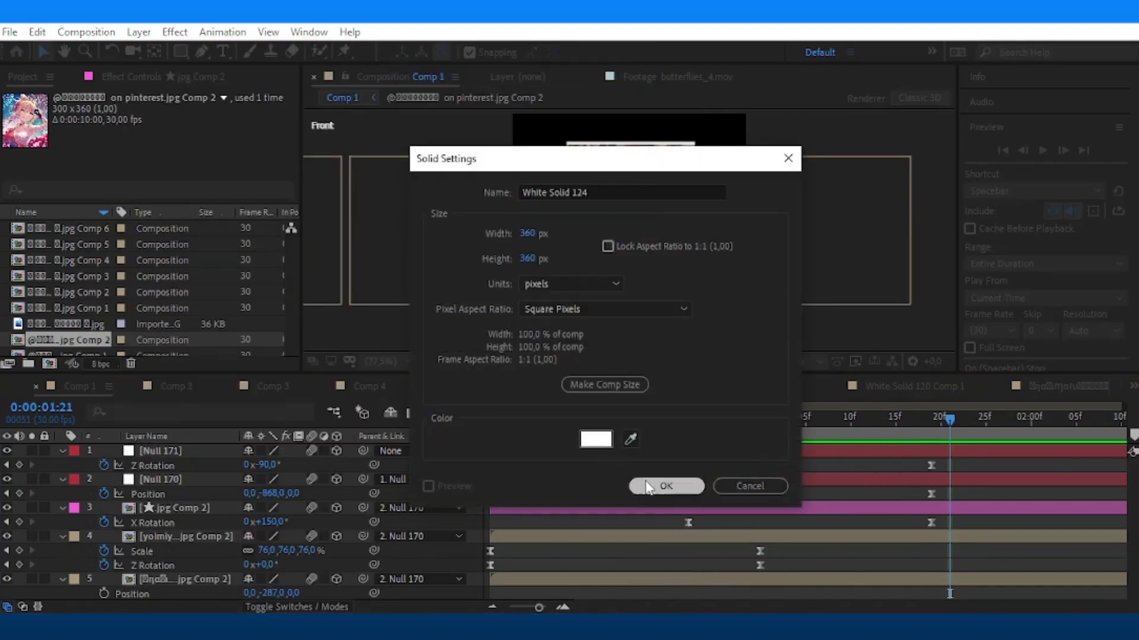
{"action": "left_click", "coordinate": [676, 486]}
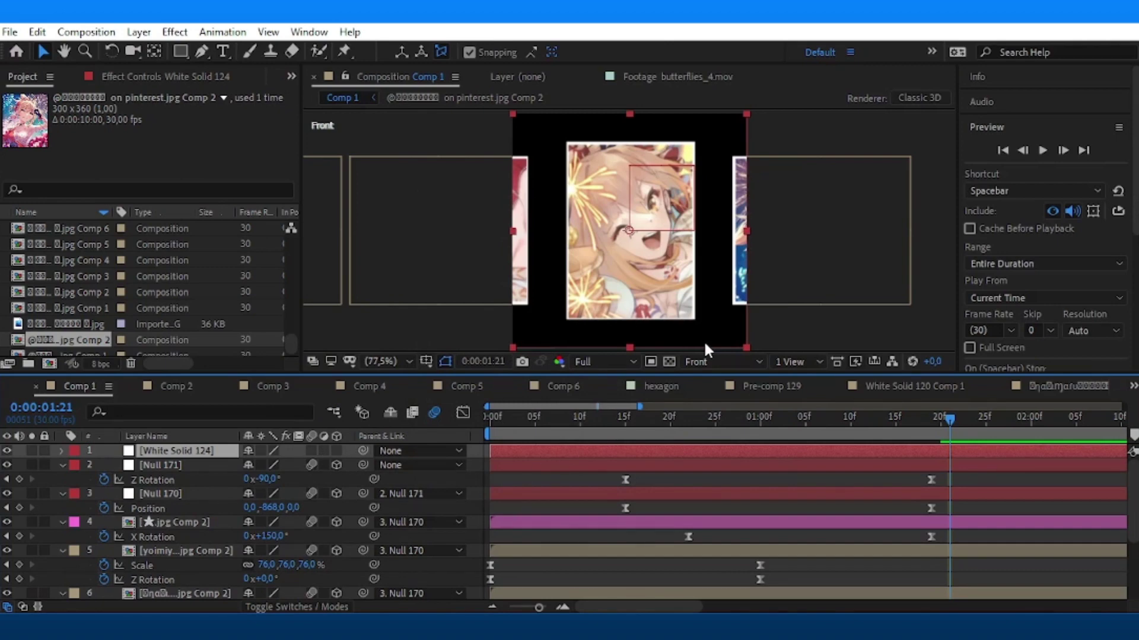
{"action": "left_click", "coordinate": [720, 362]}
{"action": "left_click", "coordinate": [715, 406]}
{"action": "key", "text": "s"}
{"action": "left_click_drag", "start_coordinate": [299, 468], "coordinate": [273, 483]}
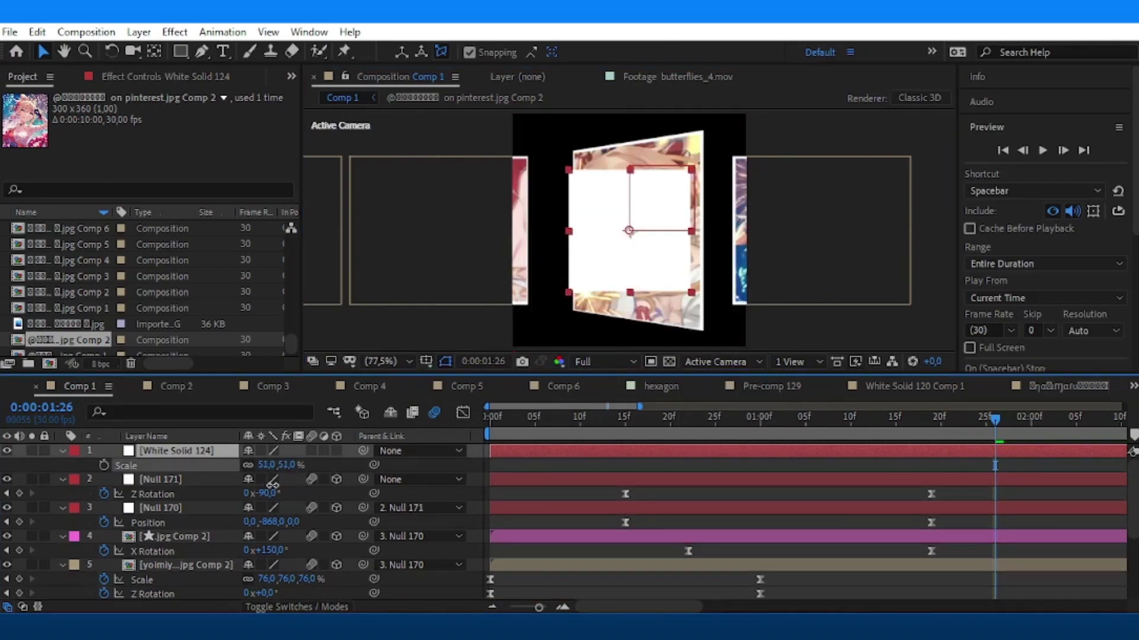
Set the jpg Comp 2 X Rotation to 180° and scale White Solid 124 to 61×75.3%.
{"action": "mouse_move", "coordinate": [758, 433]}
{"action": "left_mouse_down"}
{"action": "mouse_move", "coordinate": [943, 531]}
{"action": "mouse_move", "coordinate": [936, 552]}
{"action": "left_mouse_up"}
{"action": "type", "text": "180"}
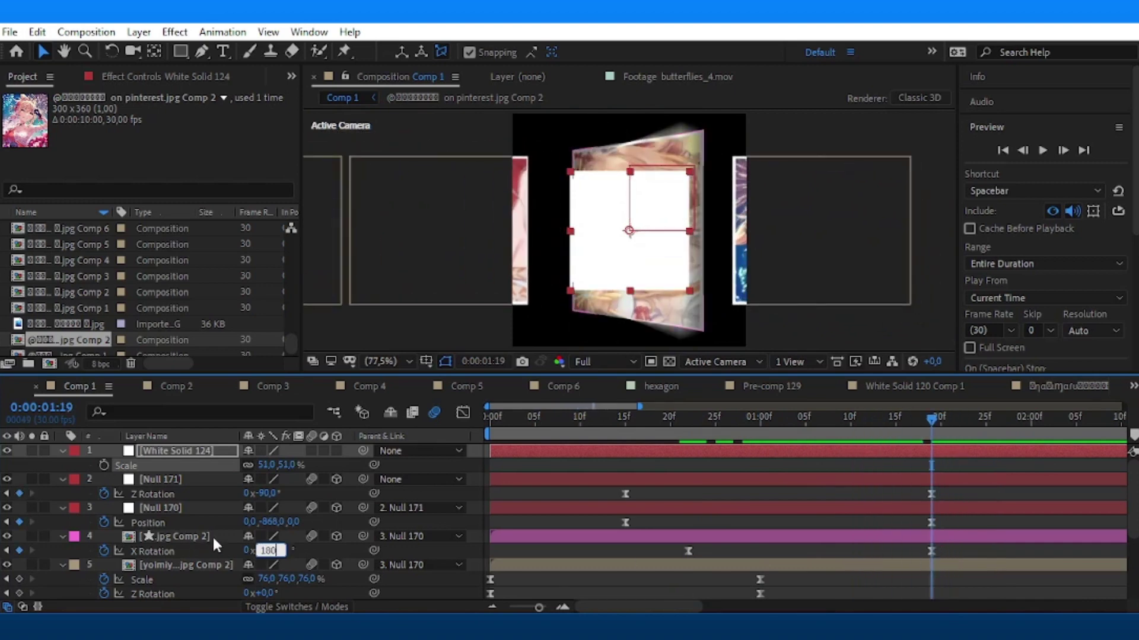
{"action": "key", "text": "Return"}
{"action": "left_click_drag", "start_coordinate": [280, 465], "coordinate": [289, 462]}
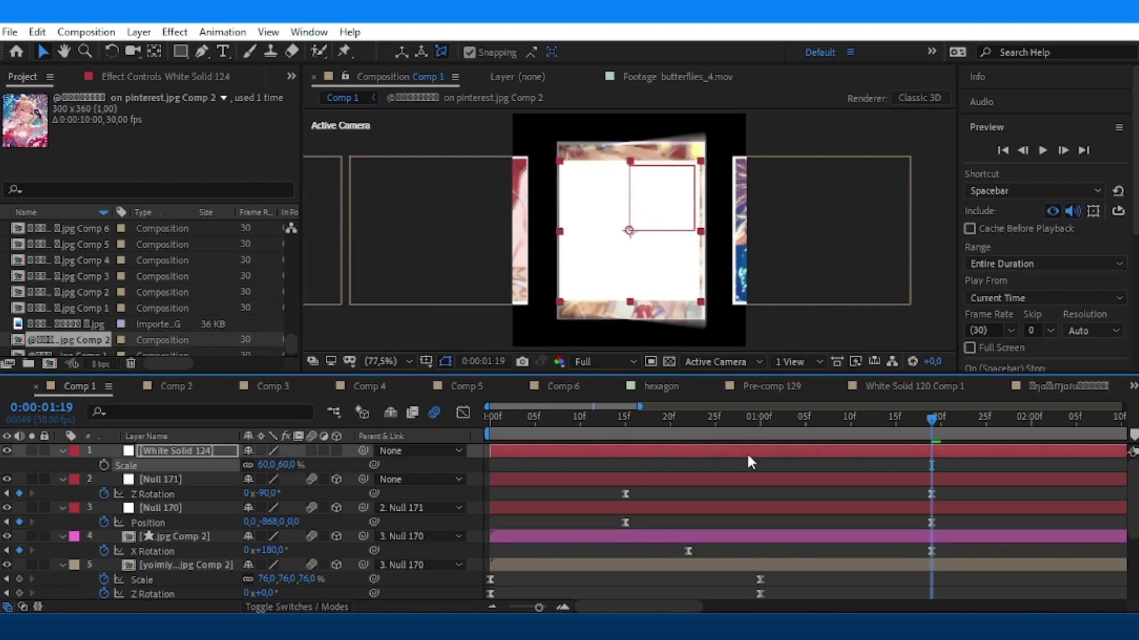
{"action": "left_click", "coordinate": [1002, 435]}
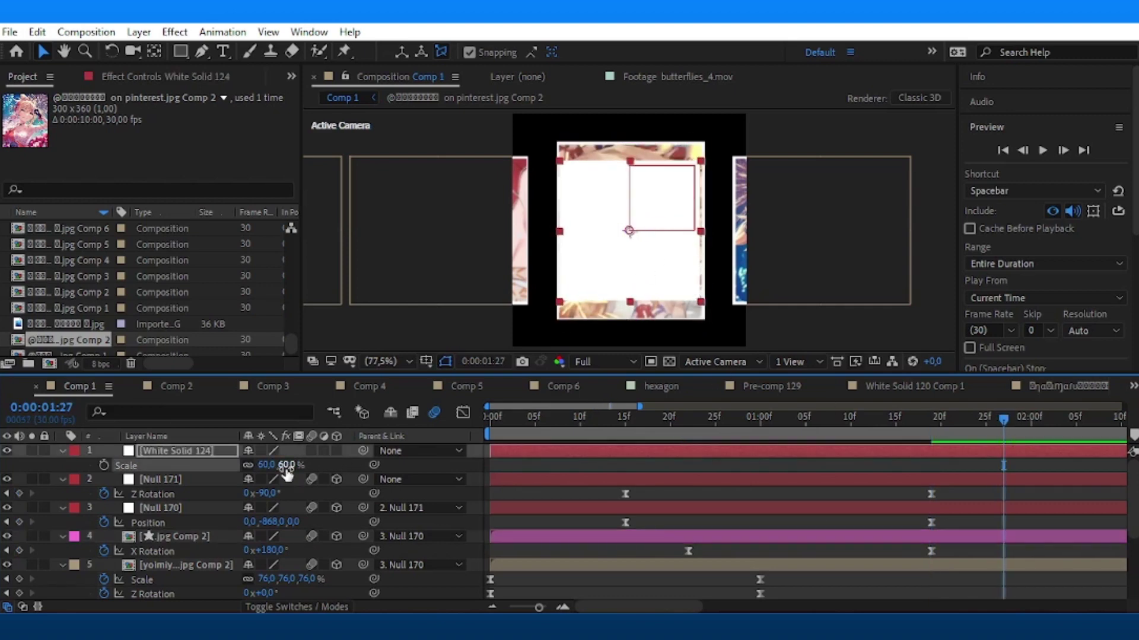
{"action": "left_click_drag", "start_coordinate": [285, 467], "coordinate": [291, 475]}
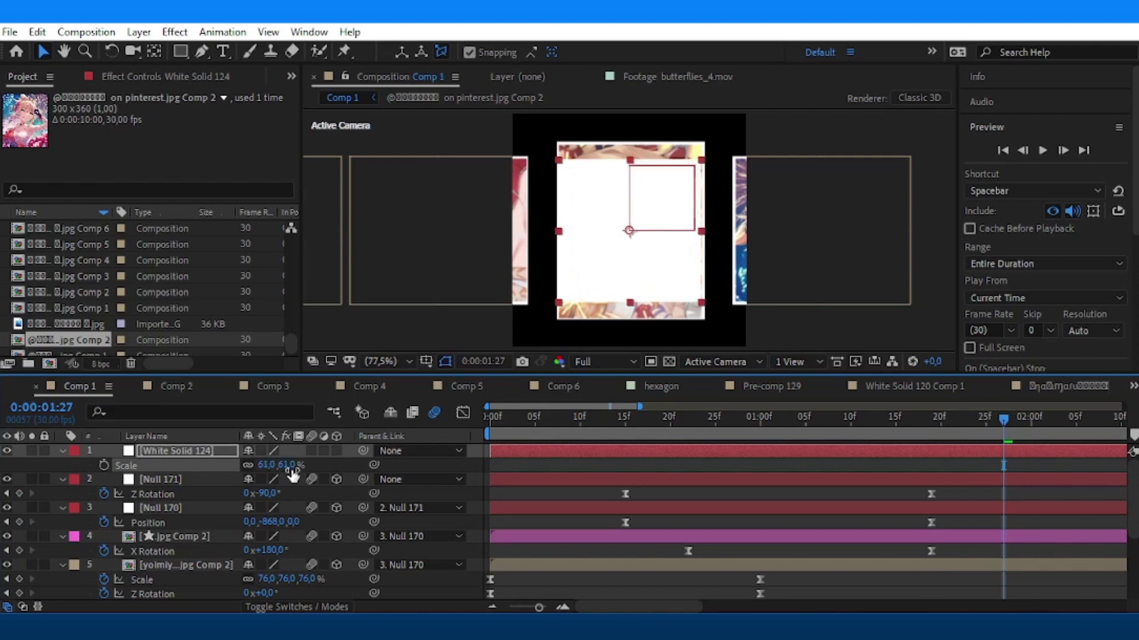
Move White Solid 124 to position 181,180 and save the project.
{"action": "key", "text": "p"}
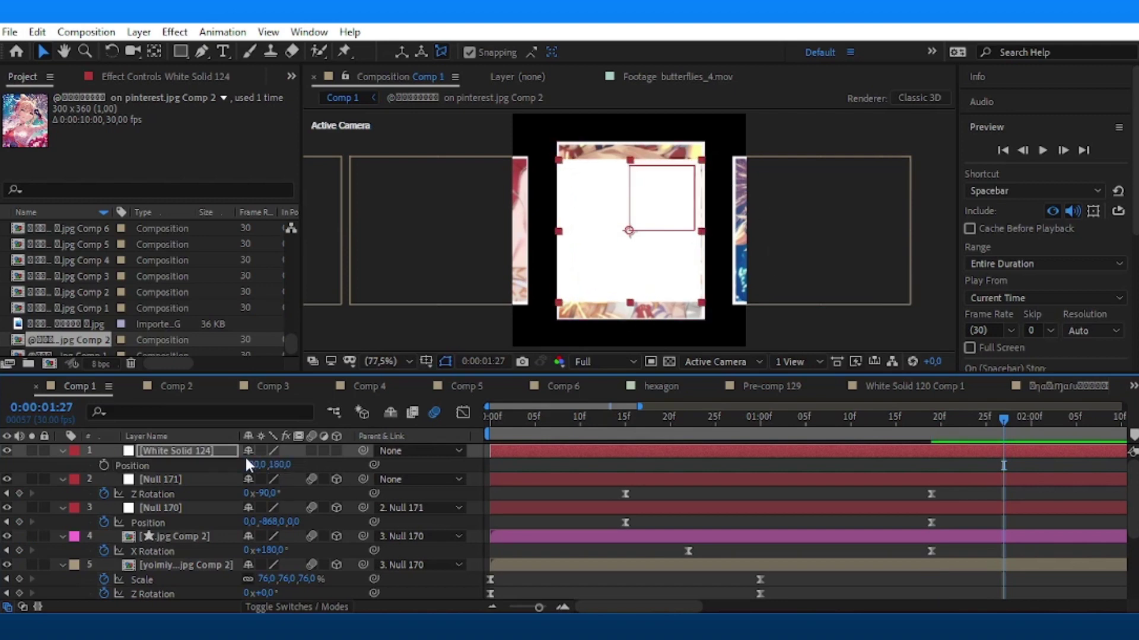
{"action": "left_click_drag", "start_coordinate": [251, 466], "coordinate": [254, 467]}
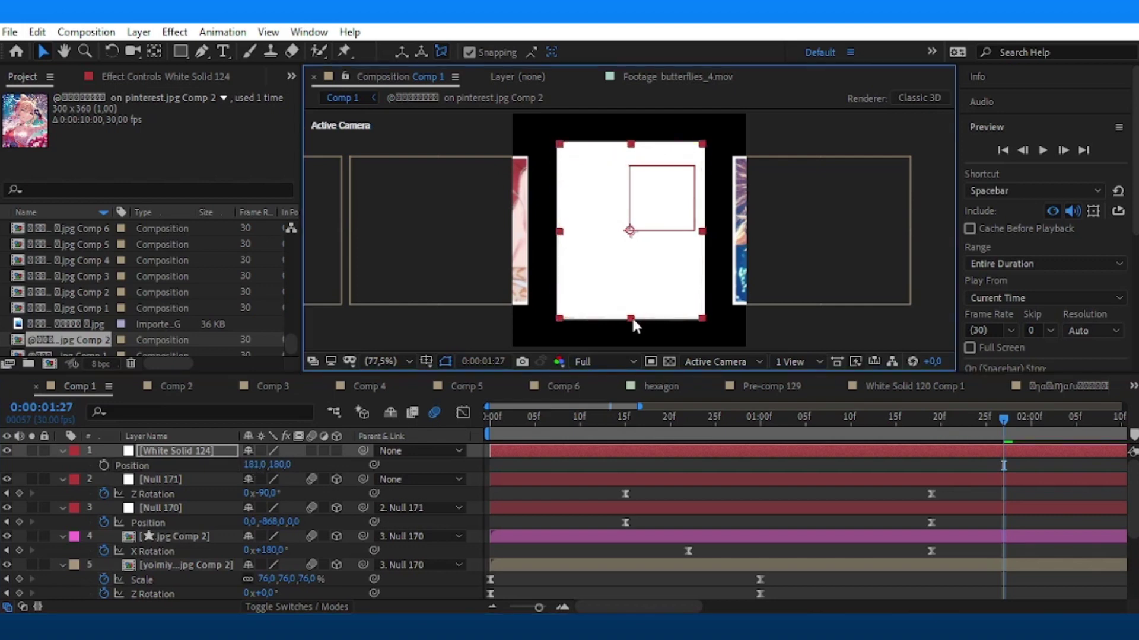
{"action": "left_click", "coordinate": [765, 297]}
{"action": "key", "text": "ctrl+s"}
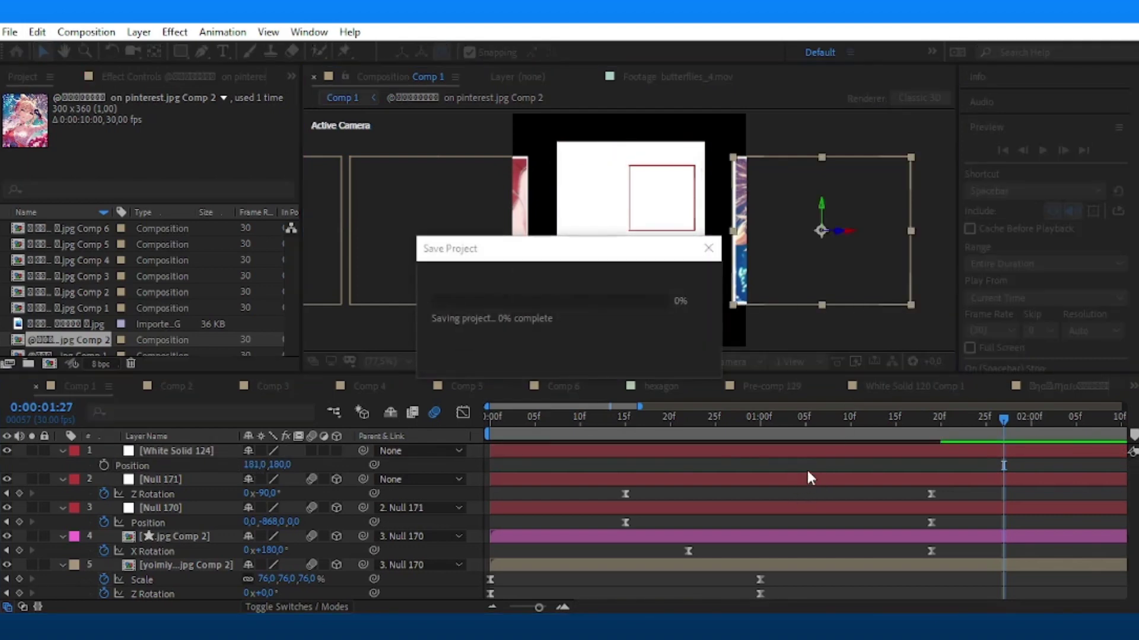
{"action": "left_click", "coordinate": [829, 452]}
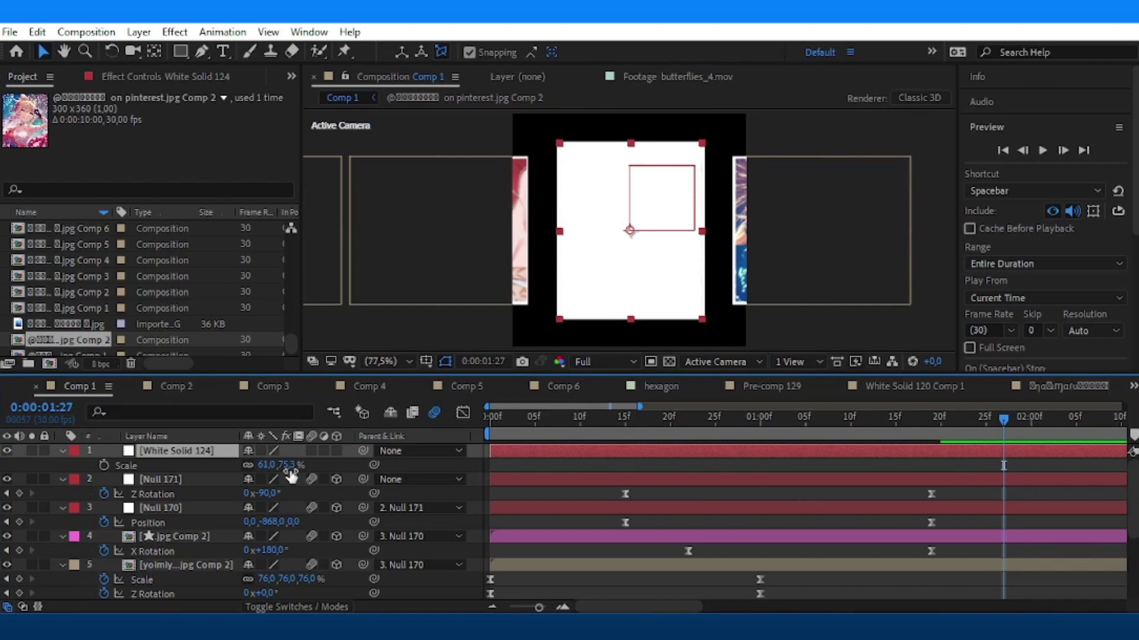
Pre-compose White Solid 124 and scale the solid inside to 79.6×98.3%.
{"action": "right_click", "coordinate": [621, 451]}
{"action": "left_click", "coordinate": [652, 539]}
{"action": "left_click", "coordinate": [621, 412]}
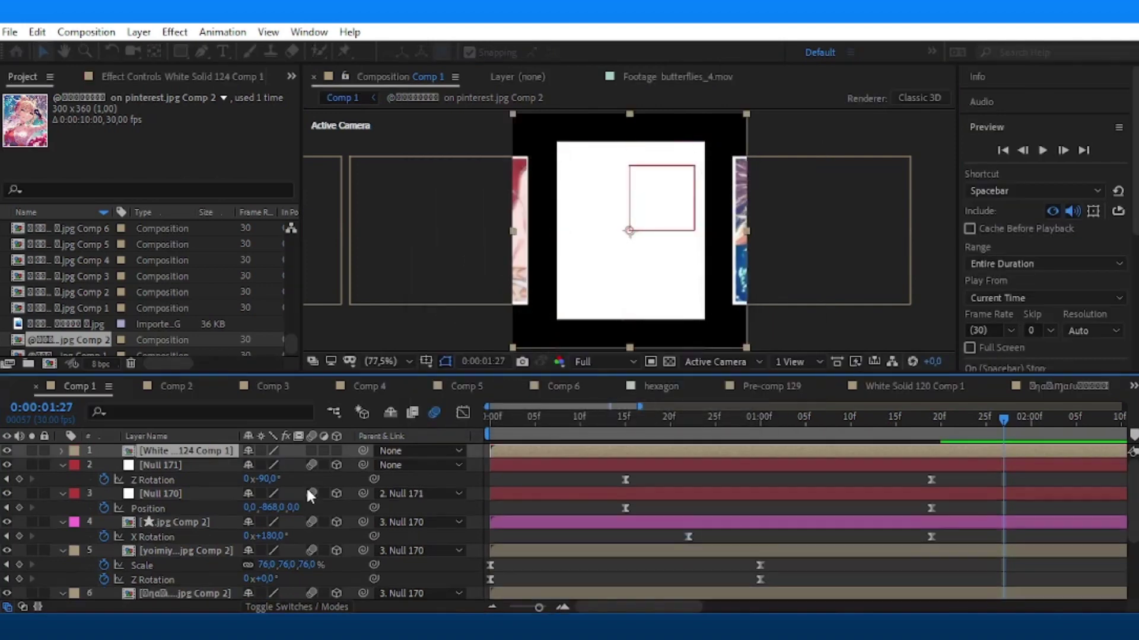
{"action": "double_click", "coordinate": [525, 451]}
{"action": "key", "text": "s"}
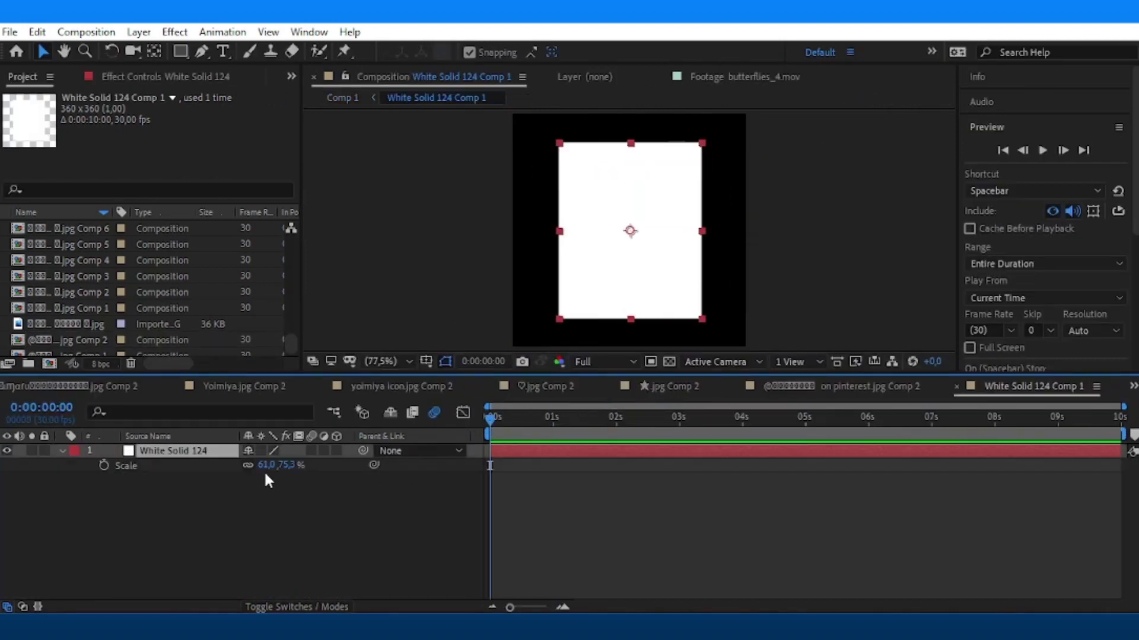
{"action": "left_click_drag", "start_coordinate": [266, 464], "coordinate": [627, 493]}
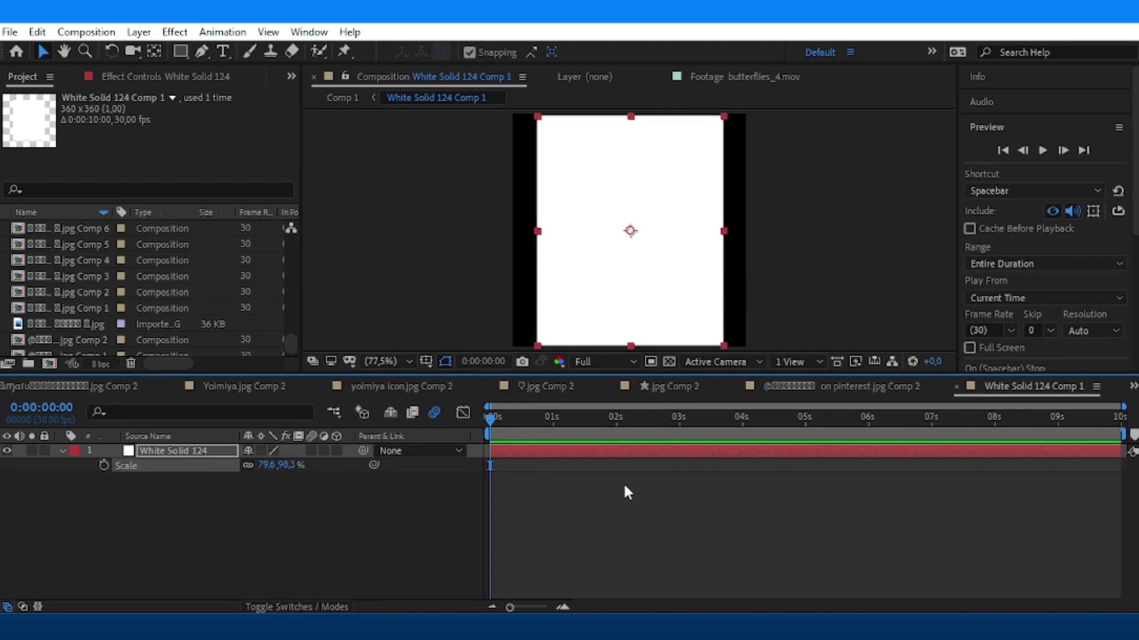
Set the White Solid 124 Comp 1 width to 300 px in Composition Settings.
{"action": "left_click", "coordinate": [86, 31]}
{"action": "left_click", "coordinate": [119, 73]}
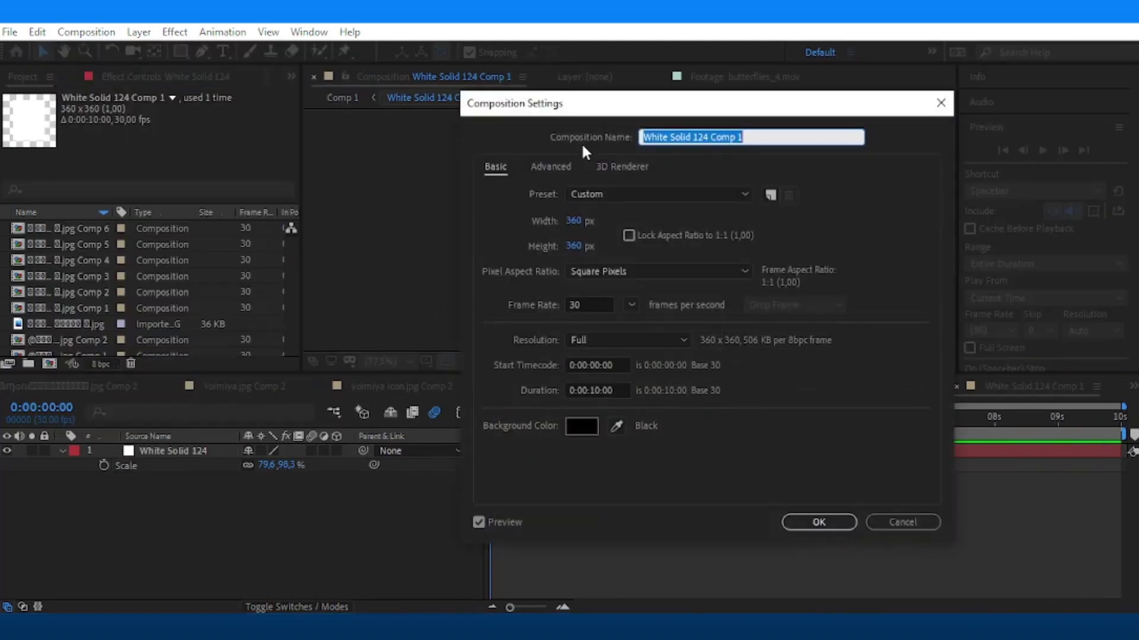
{"action": "left_click_drag", "start_coordinate": [601, 121], "coordinate": [582, 357]}
{"action": "left_click", "coordinate": [556, 456]}
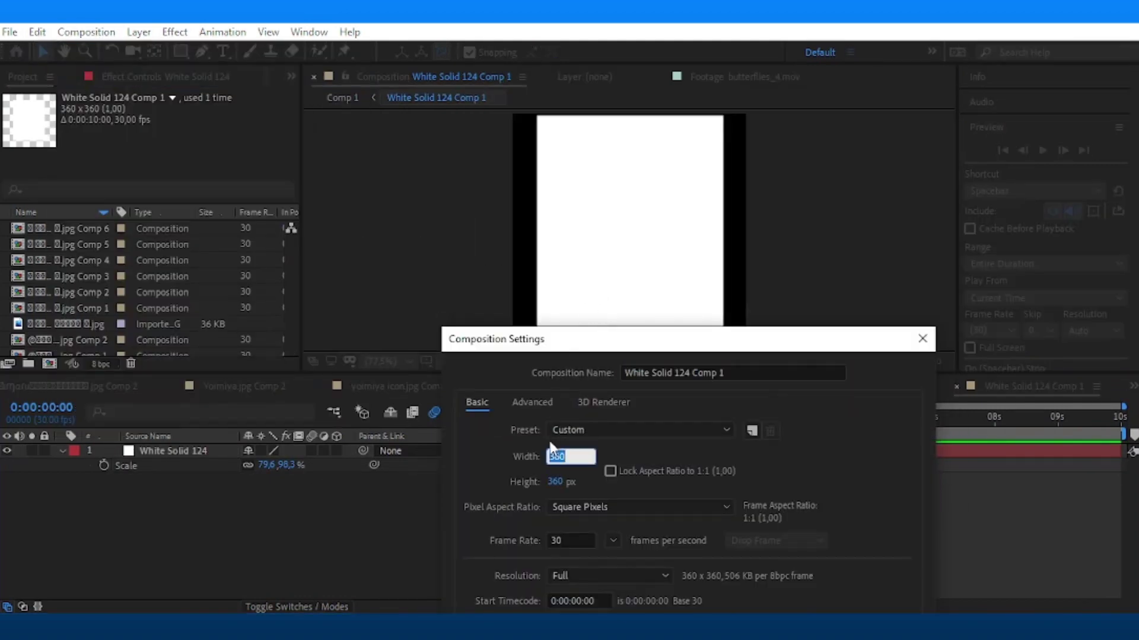
{"action": "type", "text": "300"}
{"action": "left_click_drag", "start_coordinate": [668, 351], "coordinate": [703, 181]}
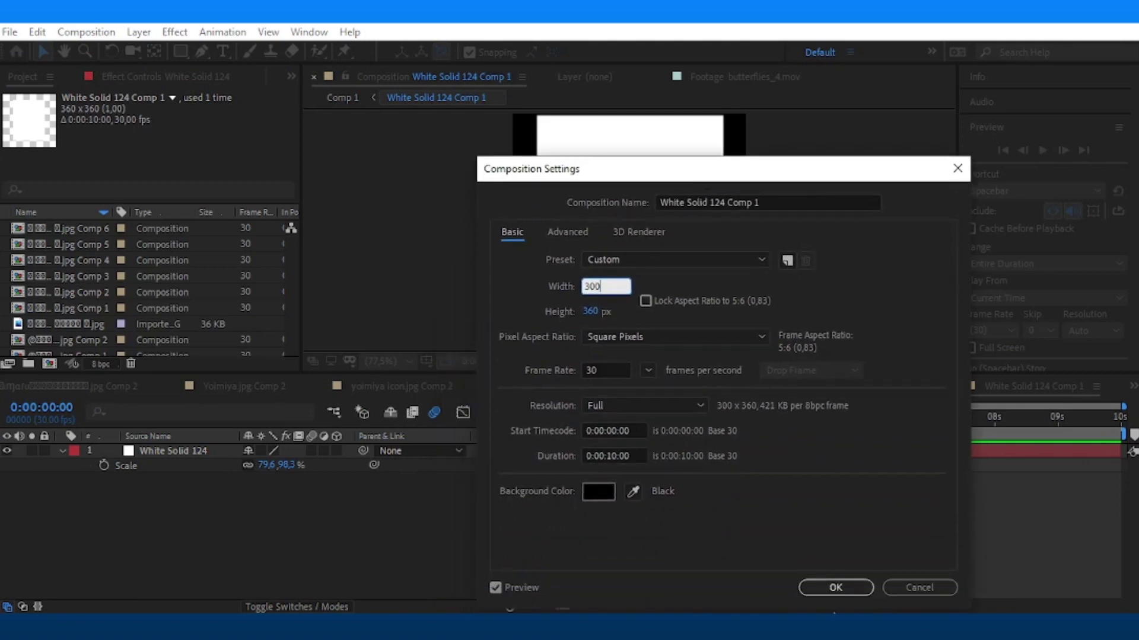
{"action": "left_click", "coordinate": [838, 587]}
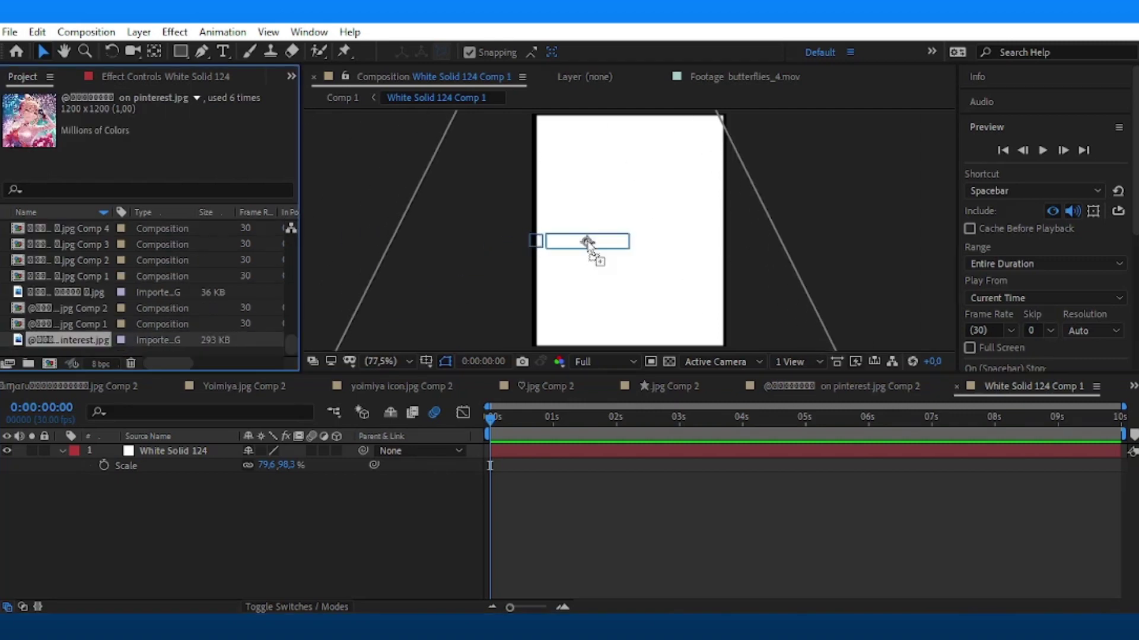
Add the Pinterest and yoimiya icon photos, scale the yoimiya icon to 61%, and pre-compose it.
{"action": "left_click_drag", "start_coordinate": [69, 262], "coordinate": [605, 231]}
{"action": "left_click_drag", "start_coordinate": [140, 244], "coordinate": [632, 241]}
{"action": "left_click", "coordinate": [151, 510]}
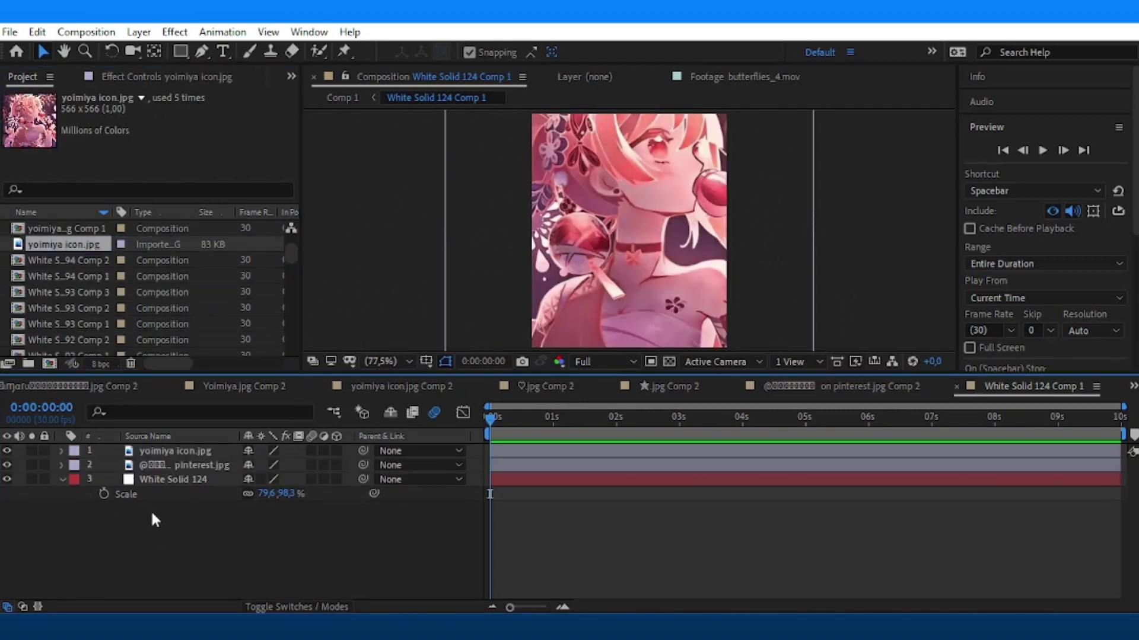
{"action": "left_click", "coordinate": [187, 454]}
{"action": "key", "text": "s"}
{"action": "mouse_move", "coordinate": [292, 465]}
{"action": "left_mouse_down"}
{"action": "mouse_move", "coordinate": [279, 473]}
{"action": "mouse_move", "coordinate": [287, 477]}
{"action": "left_mouse_up"}
{"action": "right_click", "coordinate": [514, 452]}
{"action": "left_click", "coordinate": [577, 542]}
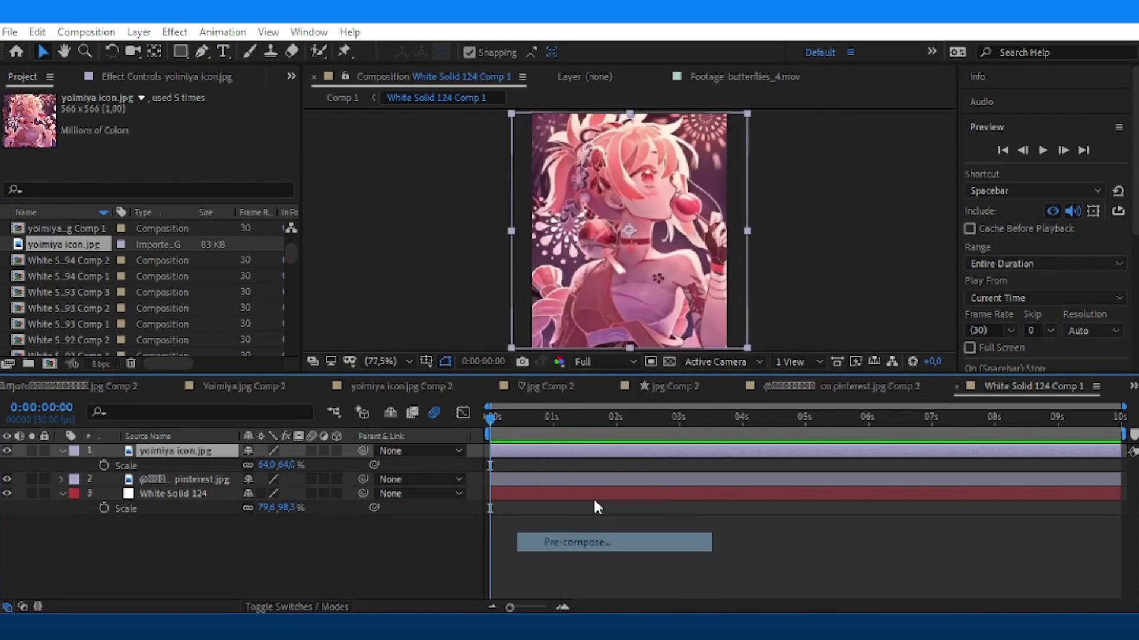
{"action": "left_click", "coordinate": [618, 413]}
Scale the Pinterest photo to 30%, pre-compose it, save, and select both photo precomps.
{"action": "left_click", "coordinate": [7, 451]}
{"action": "left_click", "coordinate": [157, 465]}
{"action": "key", "text": "s"}
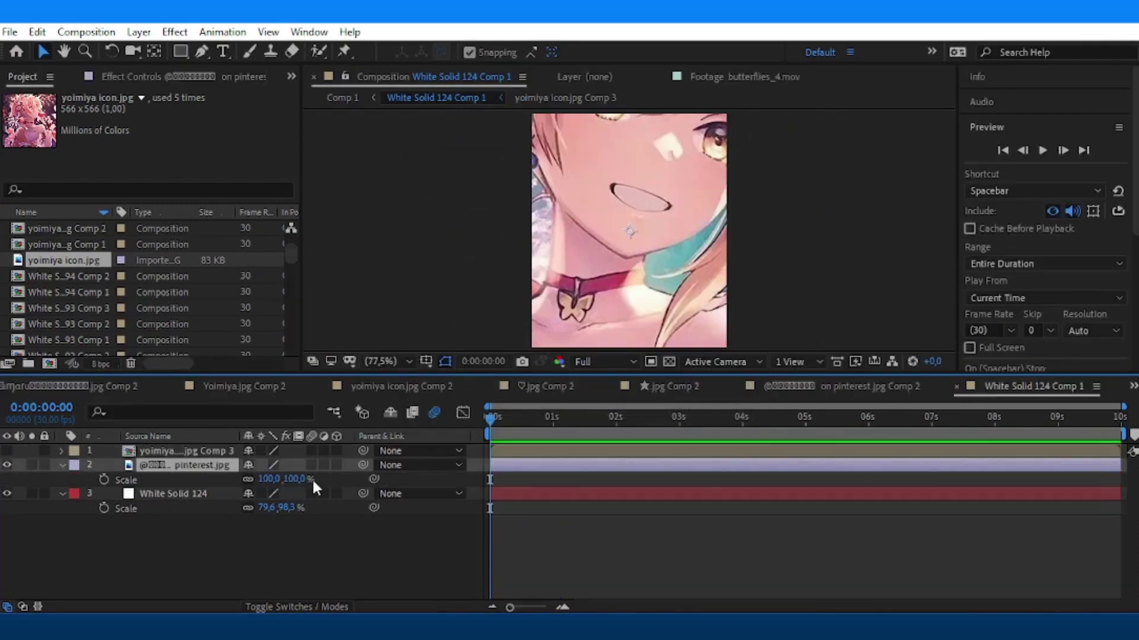
{"action": "left_click_drag", "start_coordinate": [279, 479], "coordinate": [249, 480]}
{"action": "type", "text": "30"}
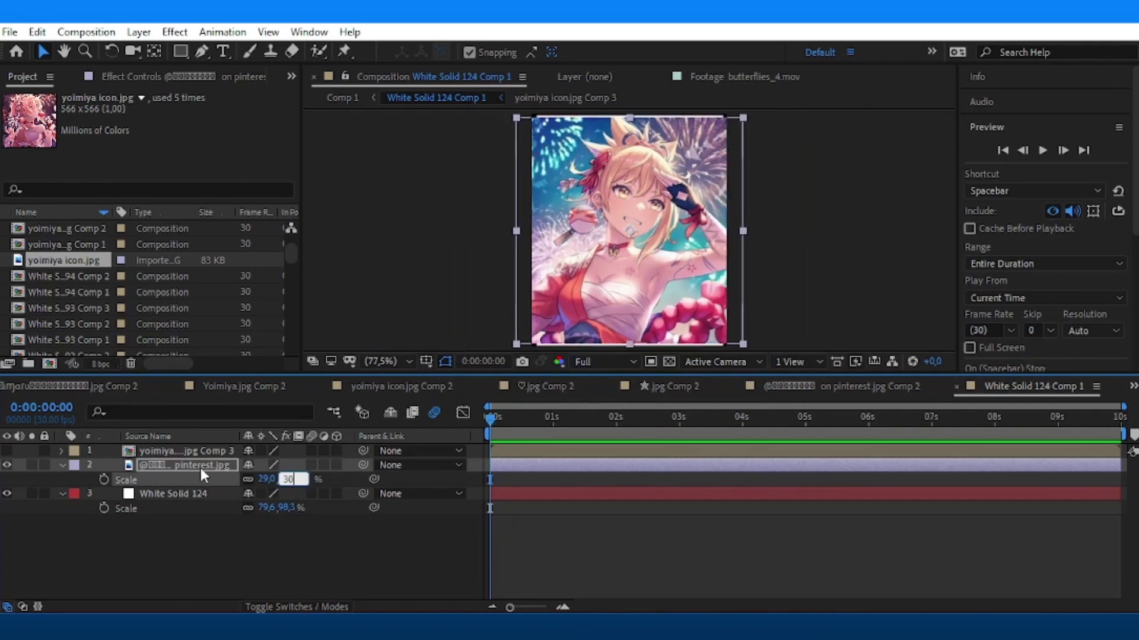
{"action": "key", "text": "Return"}
{"action": "right_click", "coordinate": [502, 465]}
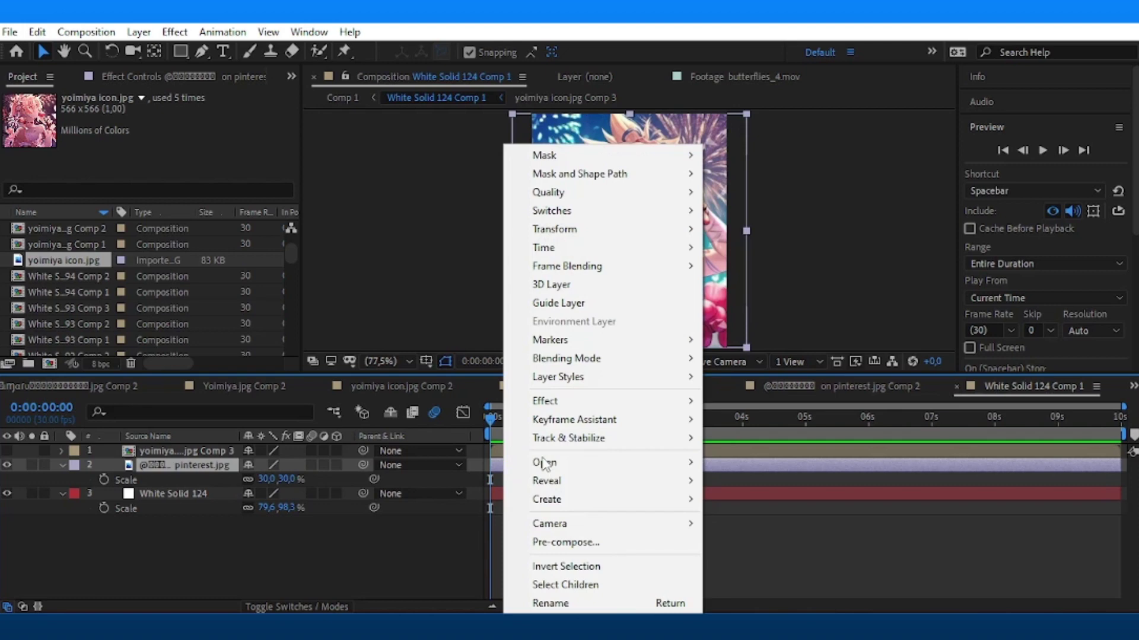
{"action": "left_click", "coordinate": [577, 542]}
{"action": "left_click", "coordinate": [623, 414]}
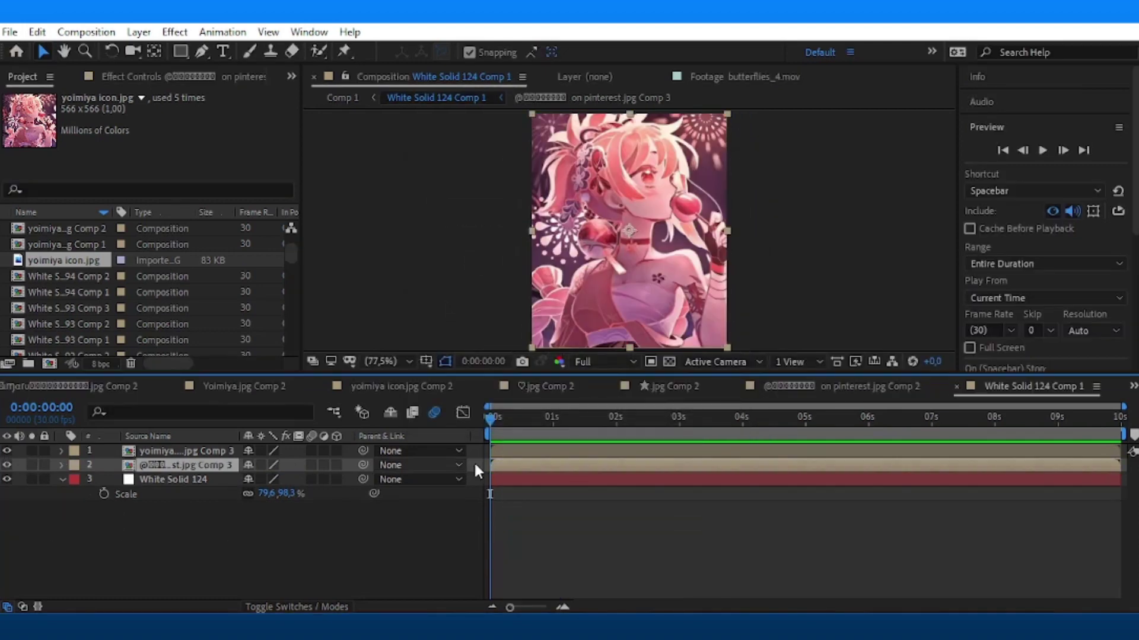
{"action": "key", "text": "ctrl+s"}
{"action": "left_click", "coordinate": [136, 505]}
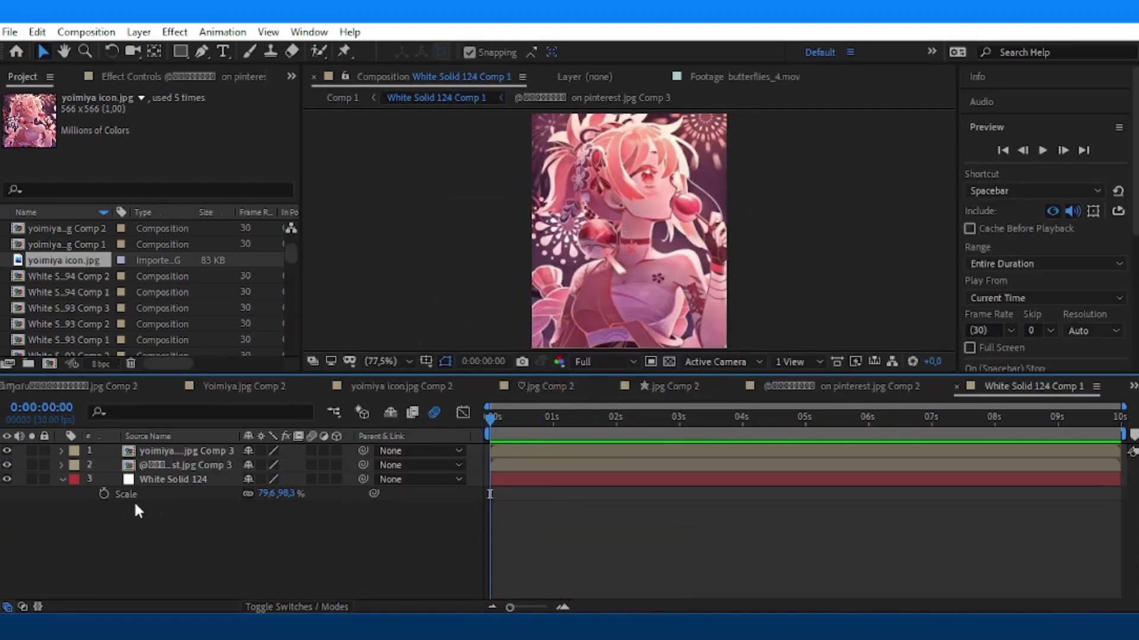
{"action": "left_click_drag", "start_coordinate": [103, 458], "coordinate": [117, 468]}
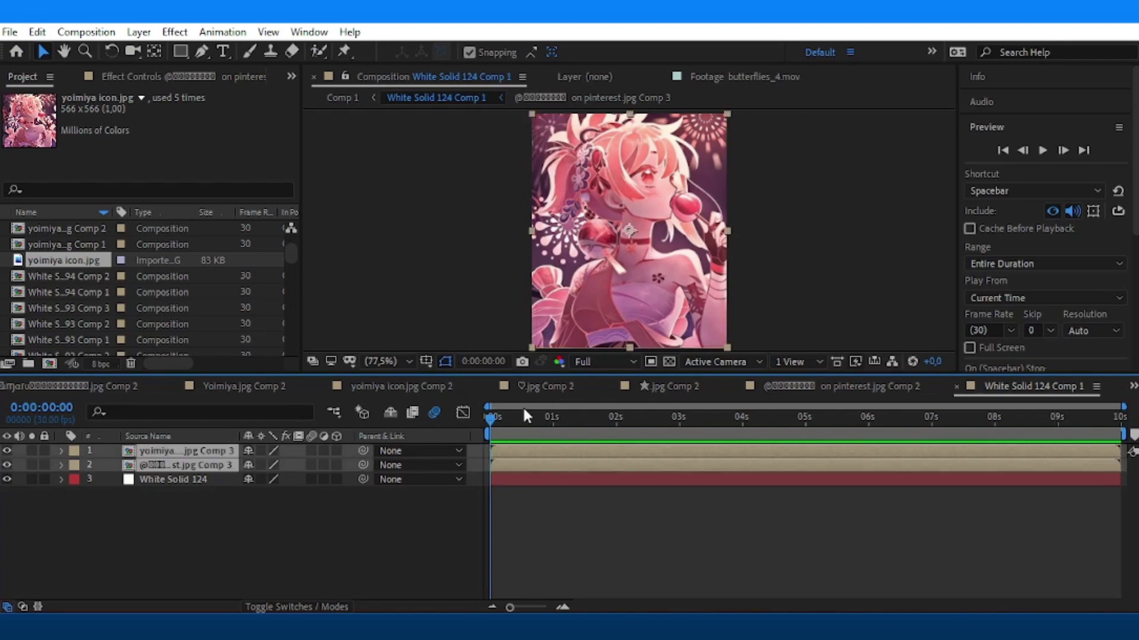
Set both photo precomp layers to 50% scale.
{"action": "key", "text": "s"}
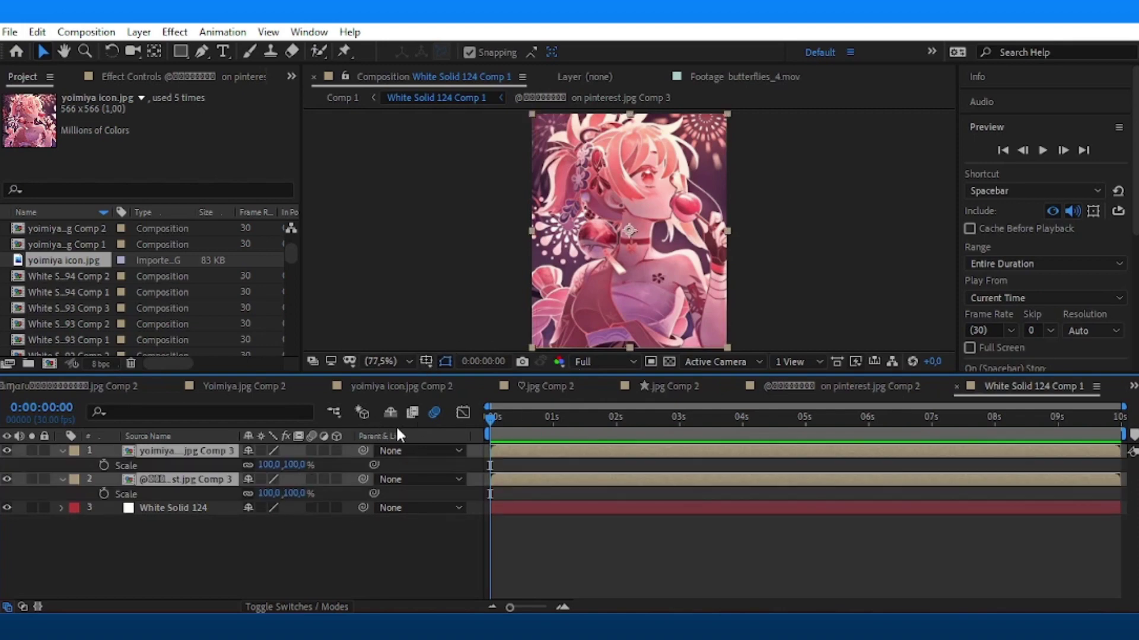
{"action": "left_click_drag", "start_coordinate": [279, 471], "coordinate": [271, 492]}
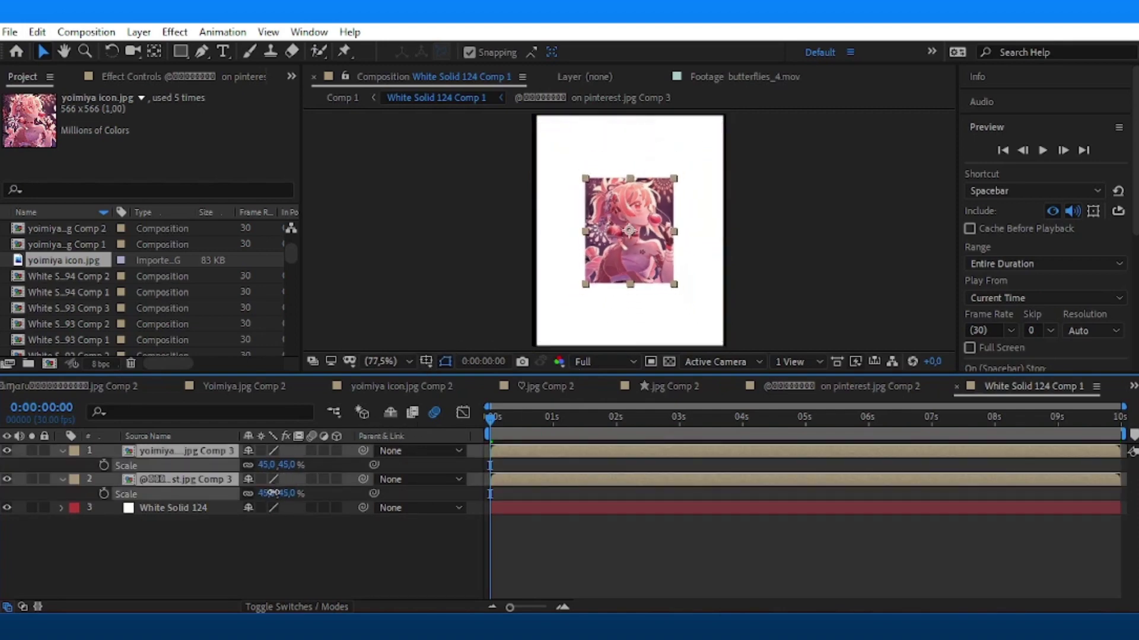
{"action": "left_click", "coordinate": [535, 548]}
{"action": "left_click_drag", "start_coordinate": [614, 259], "coordinate": [568, 315]}
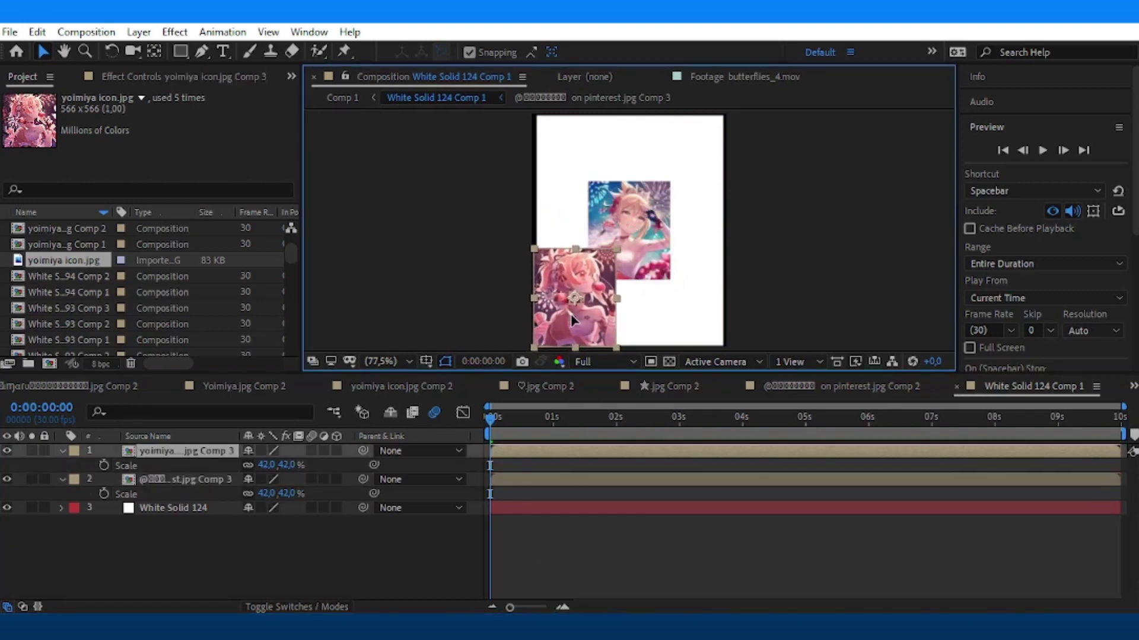
{"action": "key", "text": "ctrl+z"}
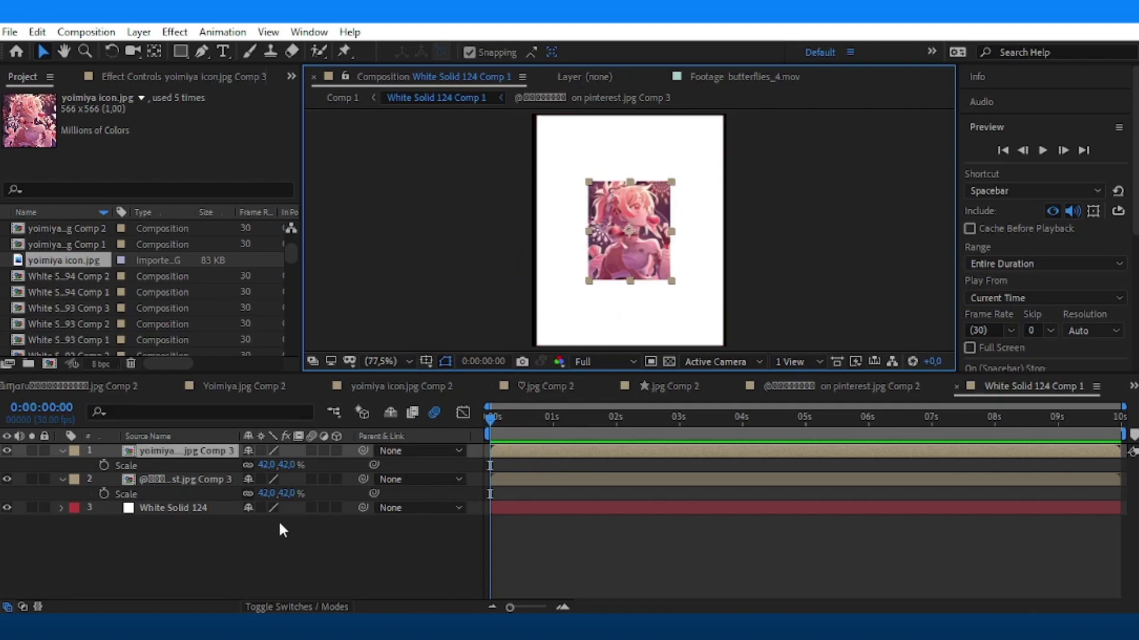
{"action": "left_click", "coordinate": [202, 480], "text": "shift"}
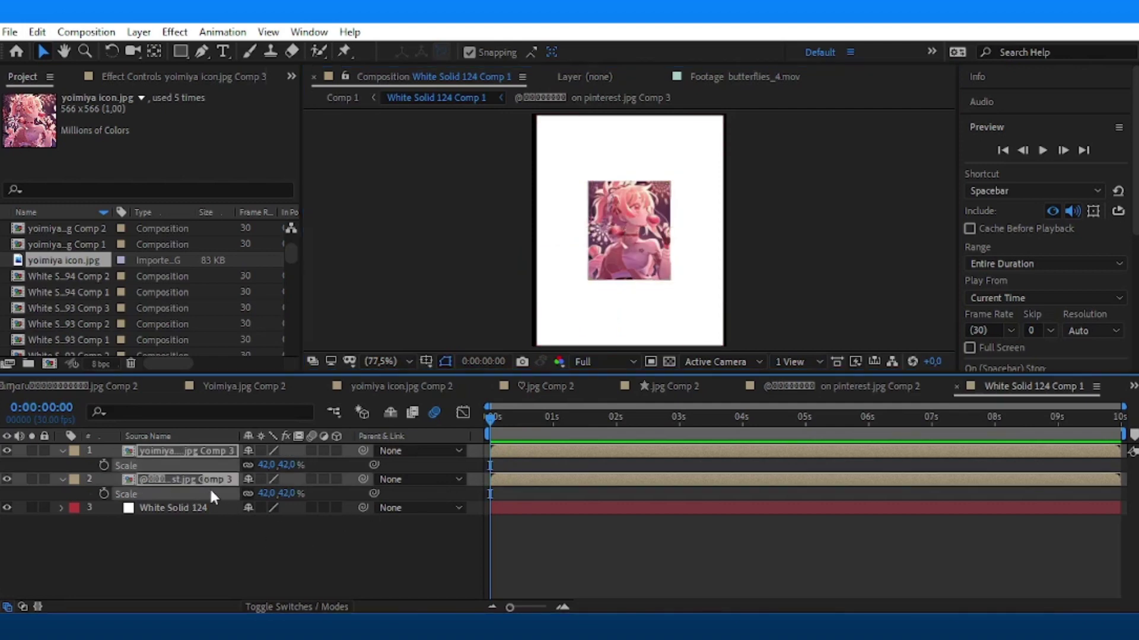
{"action": "type", "text": "50"}
{"action": "key", "text": "Return"}
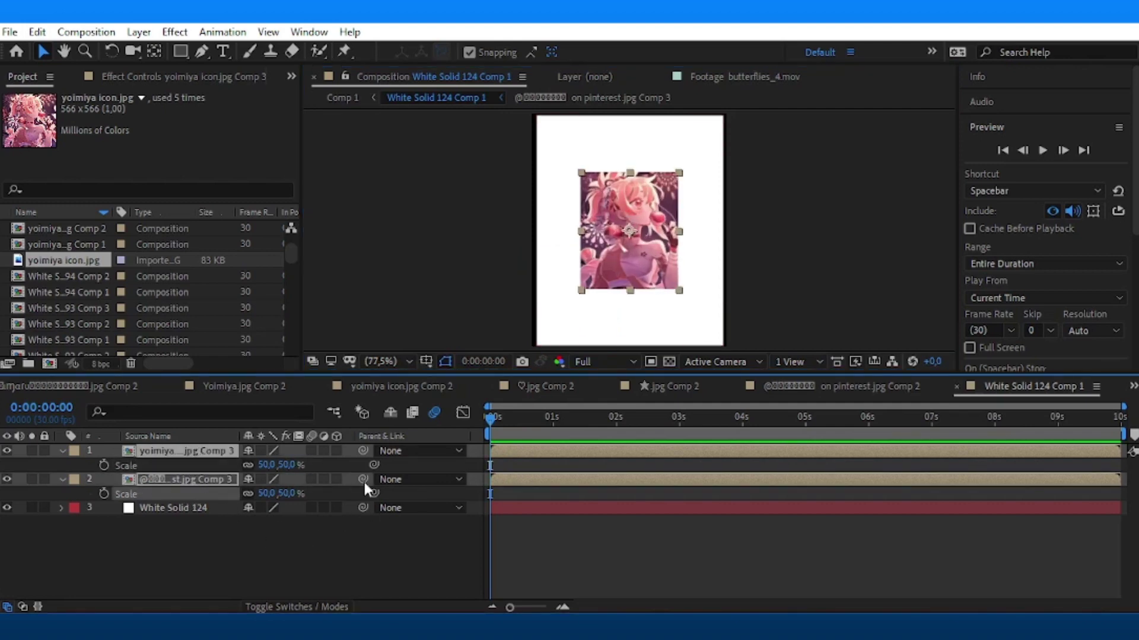
Place the yoimiya photo in the bottom-left quarter, the other photo top-right, and save.
{"action": "left_click_drag", "start_coordinate": [644, 247], "coordinate": [594, 305]}
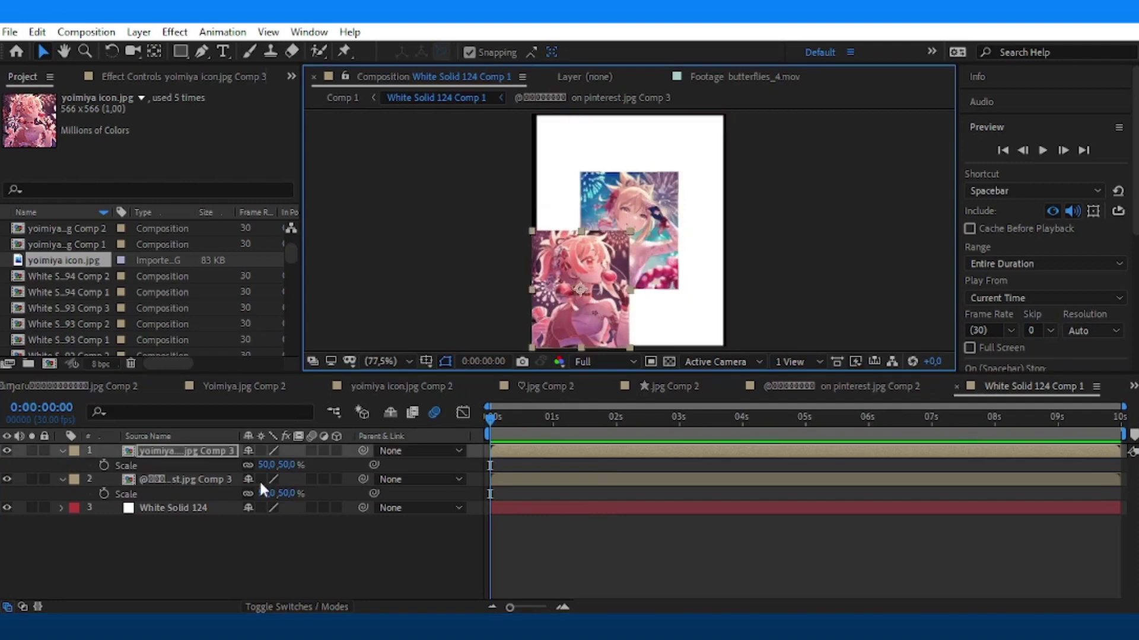
{"action": "left_click", "coordinate": [220, 480]}
{"action": "mouse_move", "coordinate": [645, 252]}
{"action": "left_mouse_down"}
{"action": "mouse_move", "coordinate": [697, 192]}
{"action": "mouse_move", "coordinate": [691, 211]}
{"action": "left_mouse_up"}
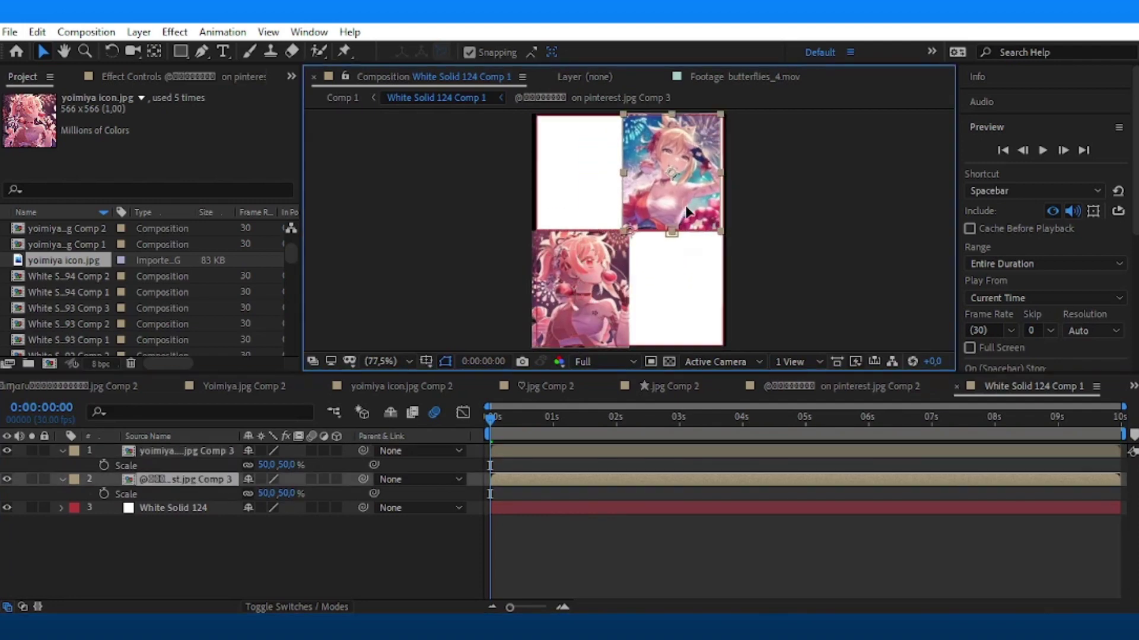
{"action": "left_click", "coordinate": [595, 490]}
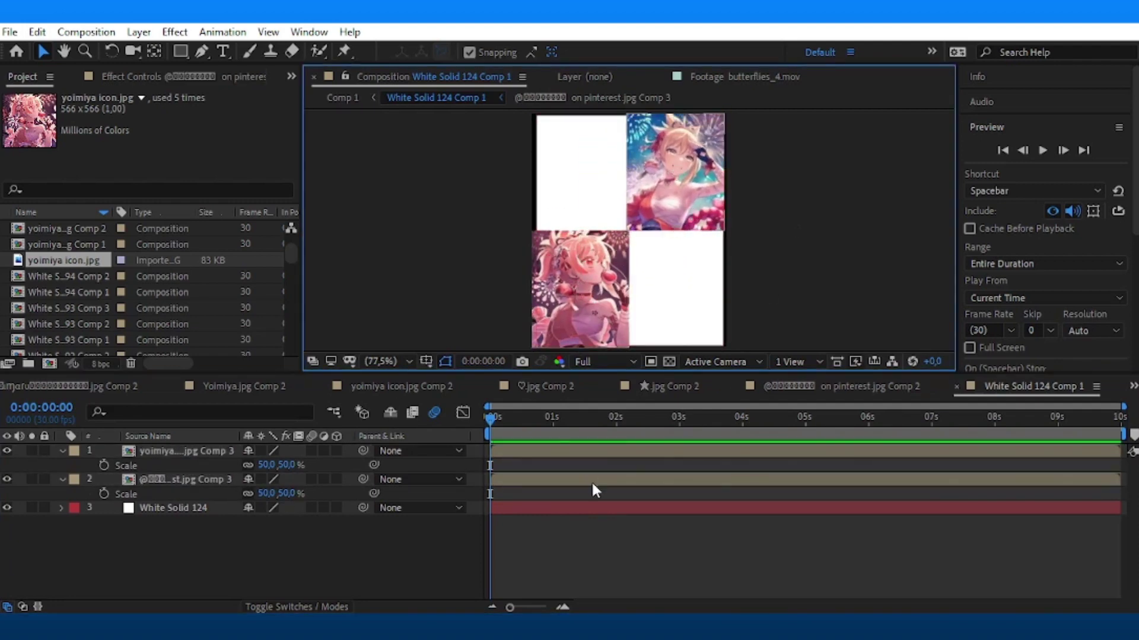
{"action": "left_click_drag", "start_coordinate": [676, 213], "coordinate": [678, 214]}
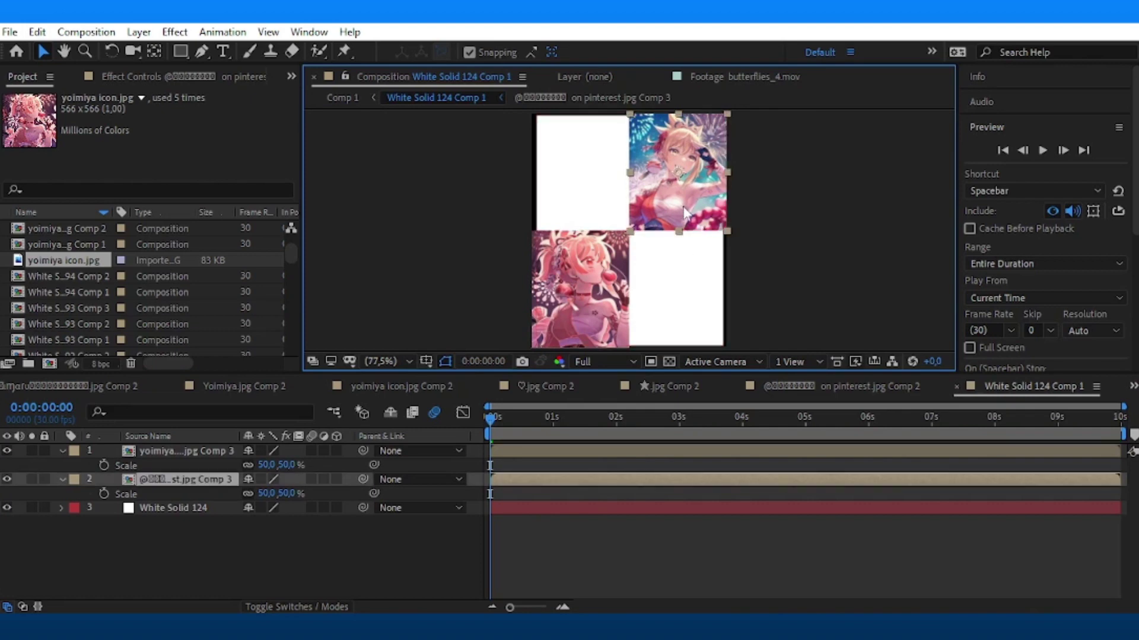
{"action": "left_click", "coordinate": [385, 562]}
{"action": "left_click", "coordinate": [74, 454]}
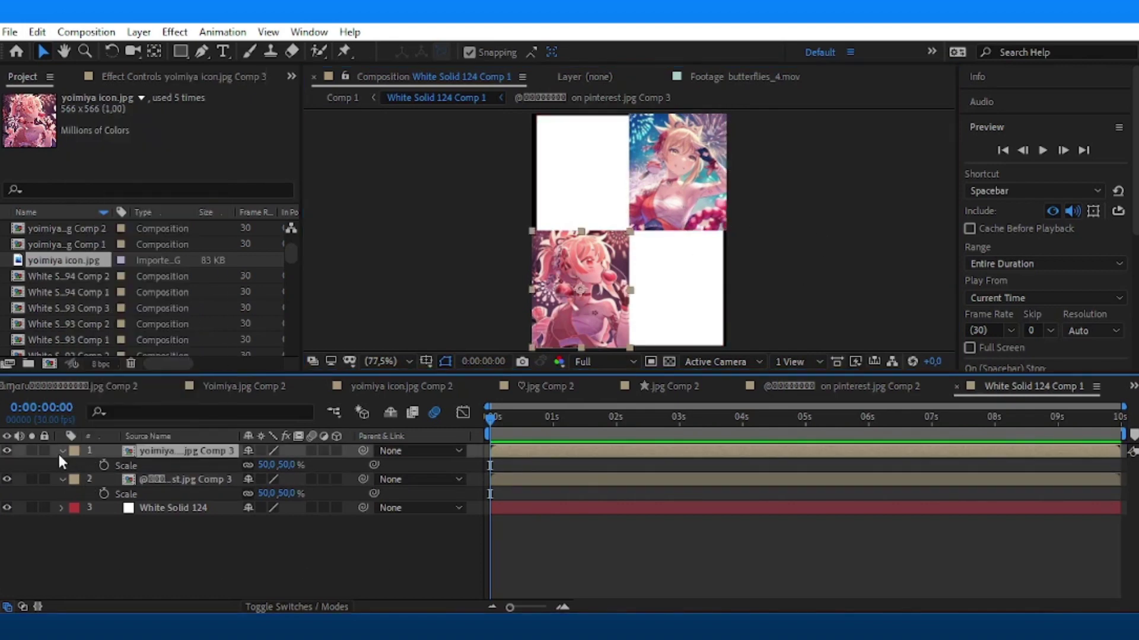
{"action": "left_click", "coordinate": [61, 452]}
{"action": "left_click", "coordinate": [62, 465]}
{"action": "key", "text": "ctrl+s"}
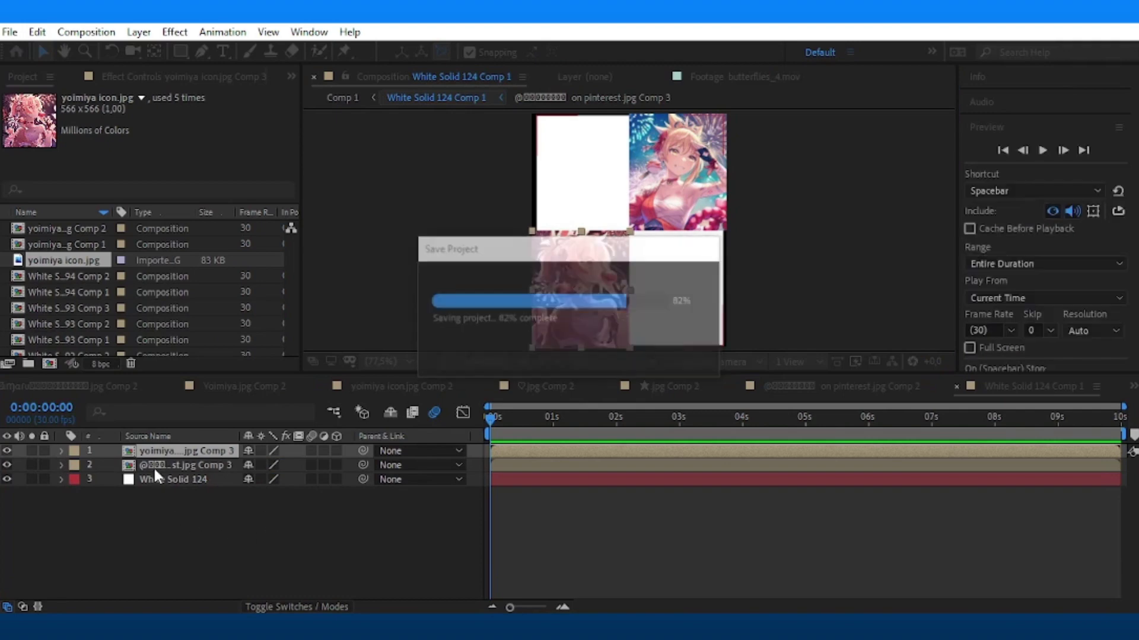
{"action": "left_click_drag", "start_coordinate": [154, 467], "coordinate": [127, 454]}
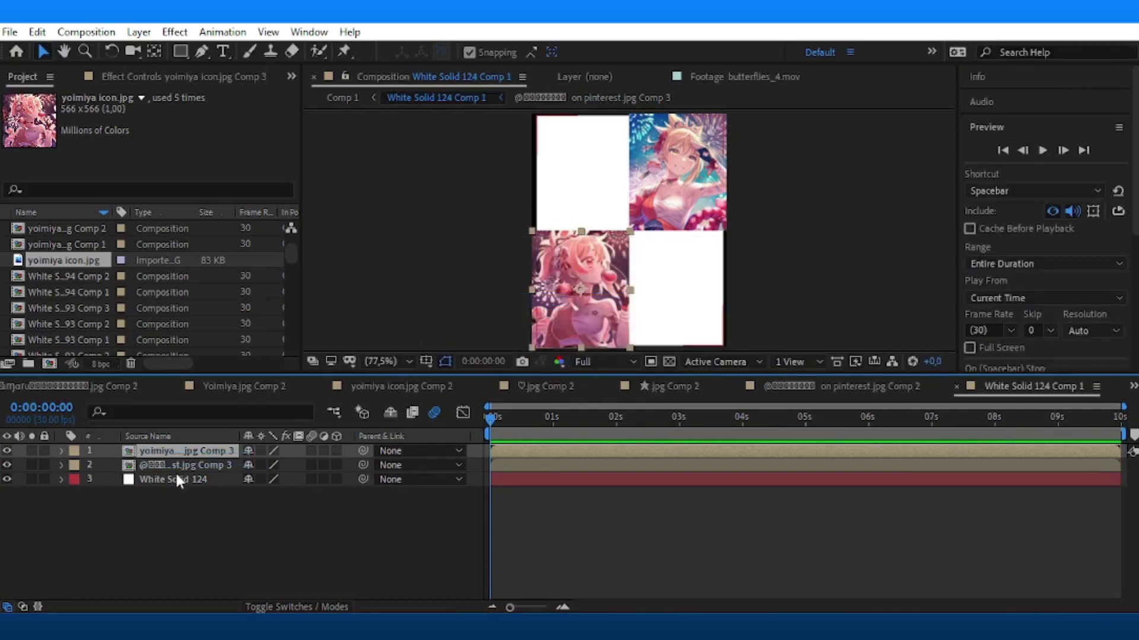
Duplicate the yoimiya photo into the bottom-right quarter and the top-right photo into the top-left, then save.
{"action": "key", "text": "ctrl+d"}
{"action": "left_click_drag", "start_coordinate": [586, 305], "coordinate": [672, 306]}
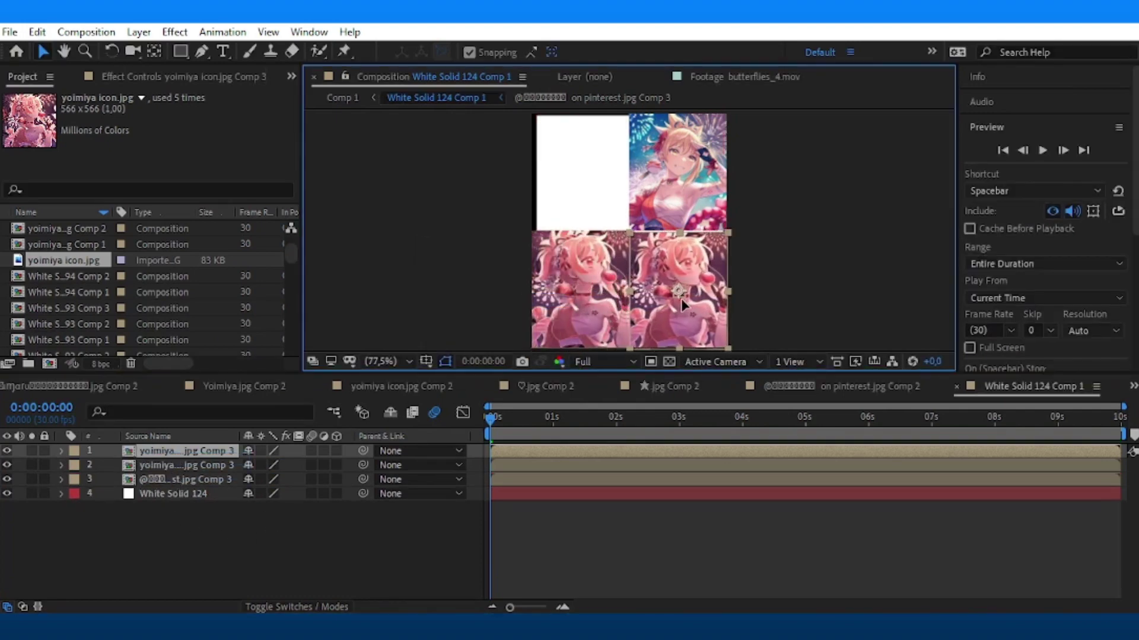
{"action": "key", "text": "p"}
{"action": "left_click", "coordinate": [170, 497]}
{"action": "key", "text": "ctrl+d"}
{"action": "key", "text": "p"}
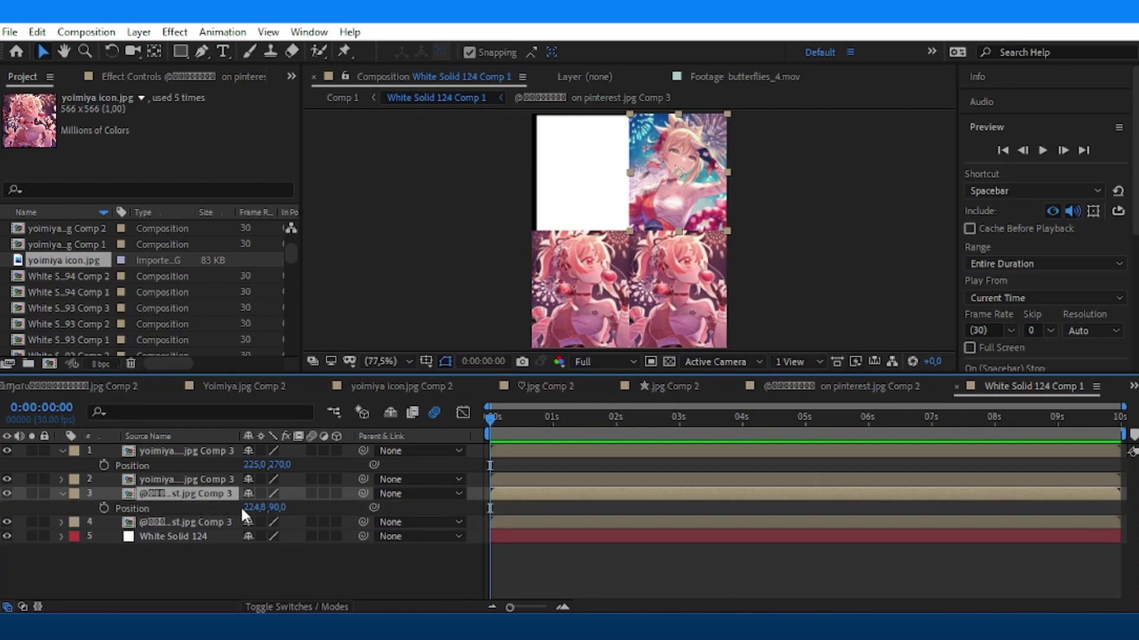
{"action": "left_click_drag", "start_coordinate": [252, 508], "coordinate": [125, 511]}
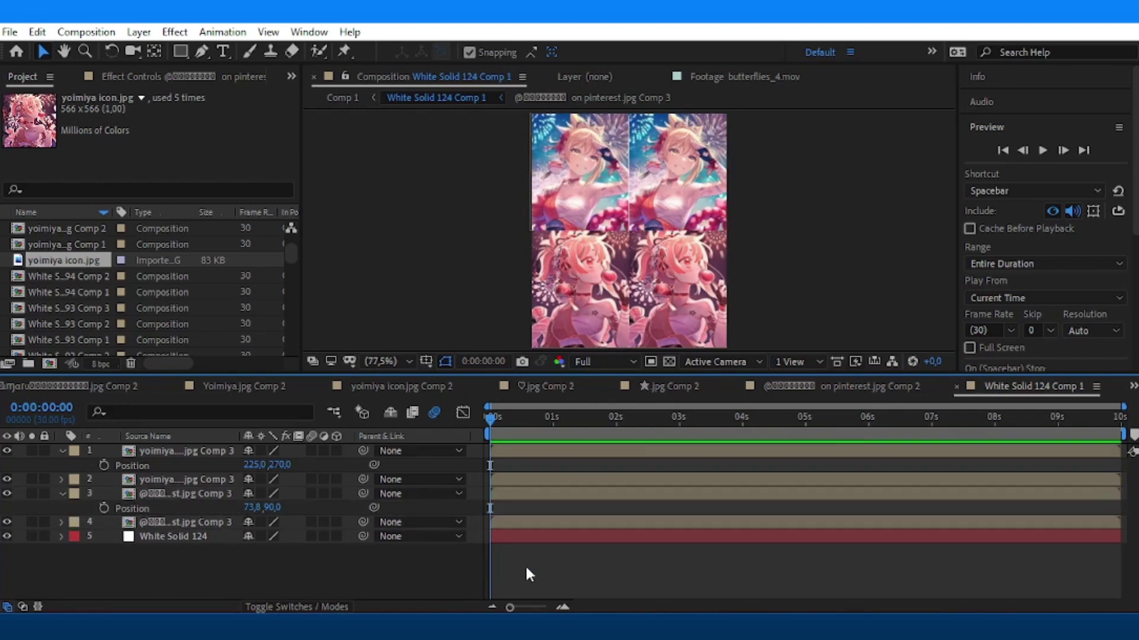
{"action": "key", "text": "ctrl+s"}
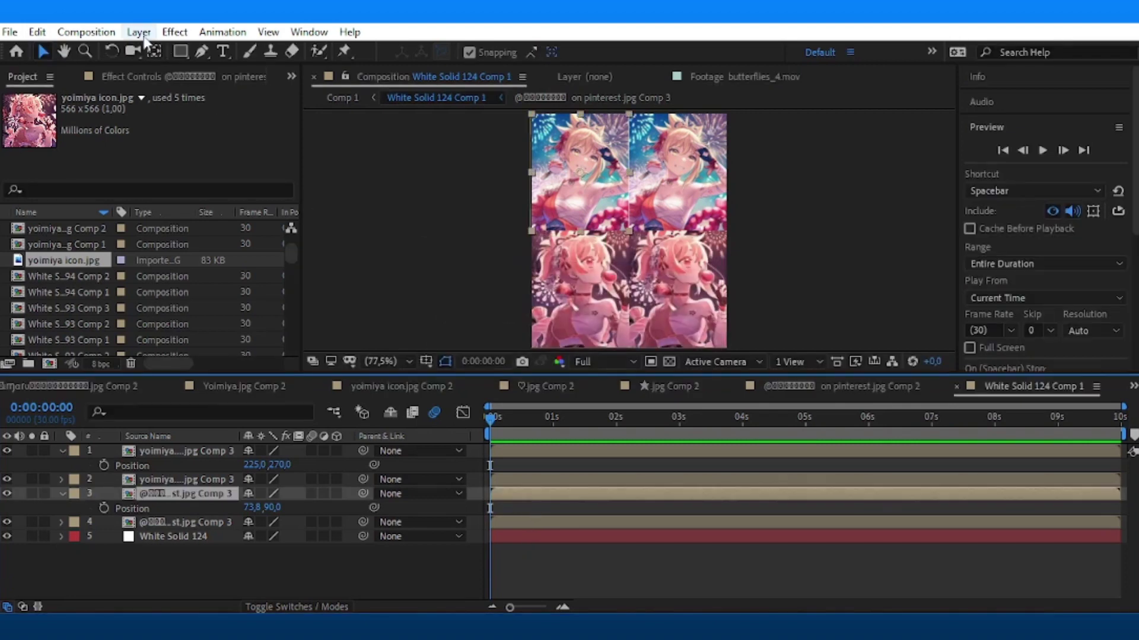
Collapse the photo layers' position properties and select the top-left photo copy.
{"action": "left_click", "coordinate": [150, 524], "text": "shift"}
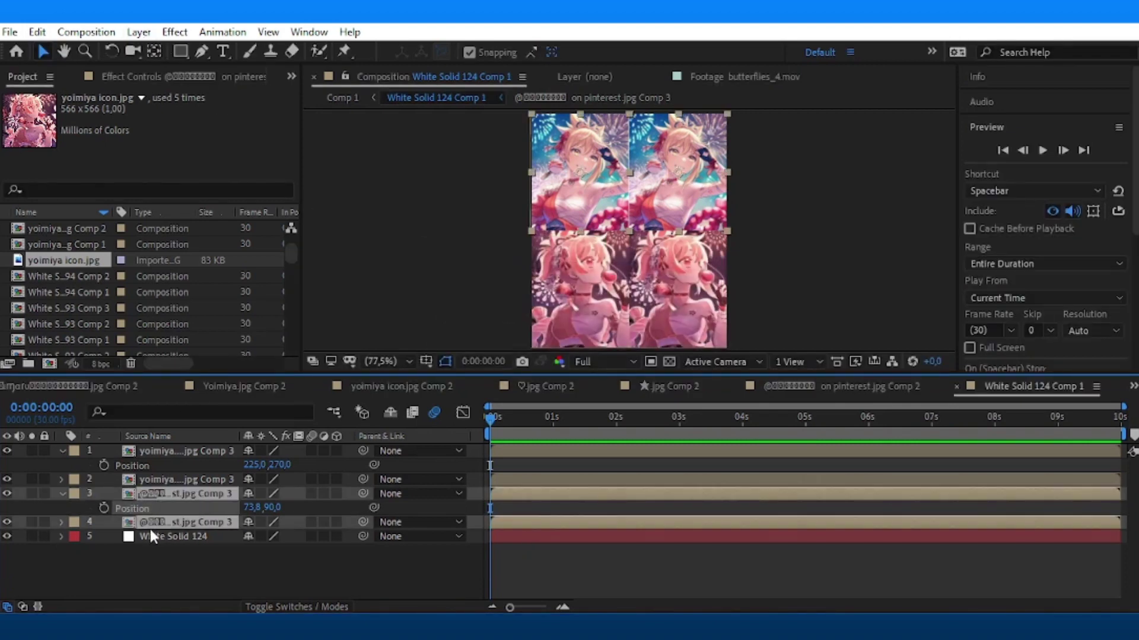
{"action": "left_click", "coordinate": [473, 555]}
{"action": "left_click", "coordinate": [62, 493]}
{"action": "left_click", "coordinate": [62, 451]}
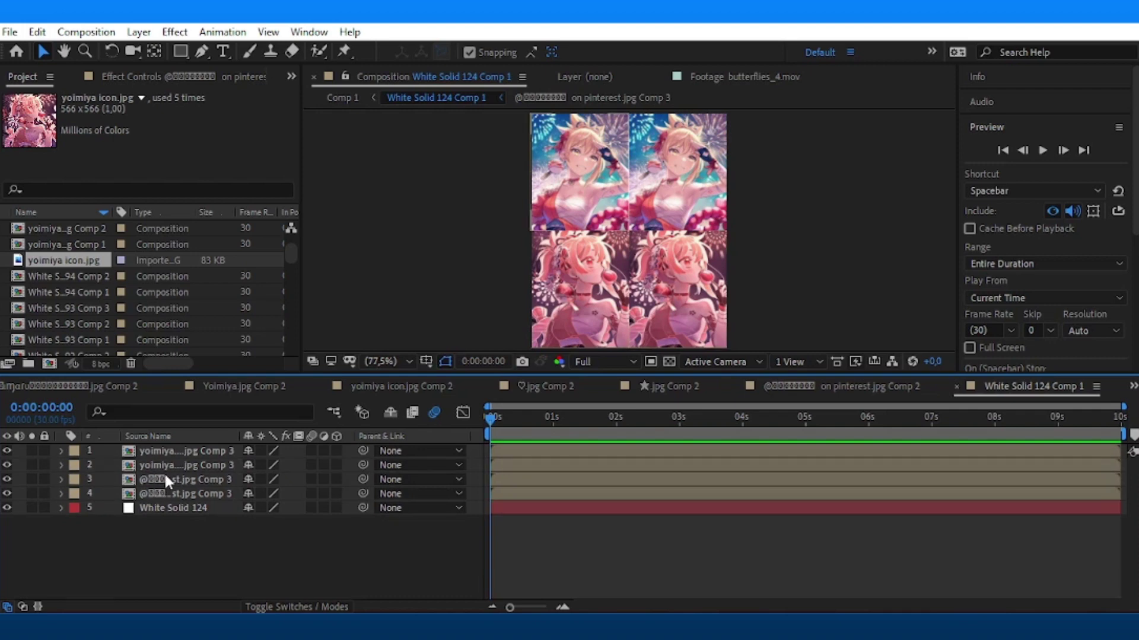
{"action": "left_click_drag", "start_coordinate": [187, 464], "coordinate": [176, 479]}
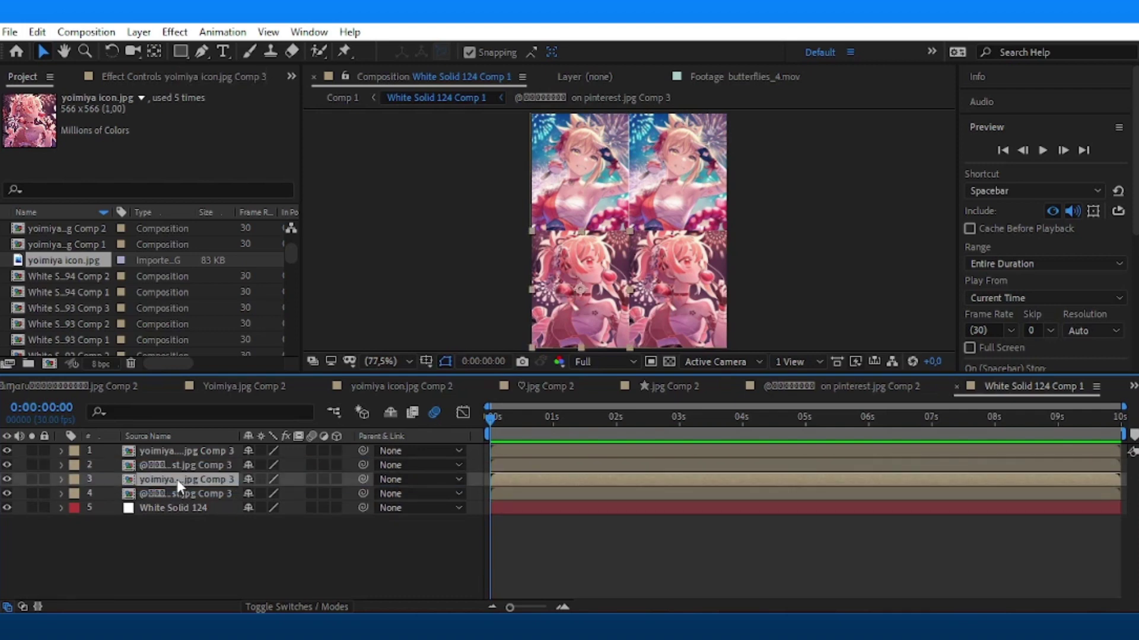
{"action": "key", "text": "ctrl+z"}
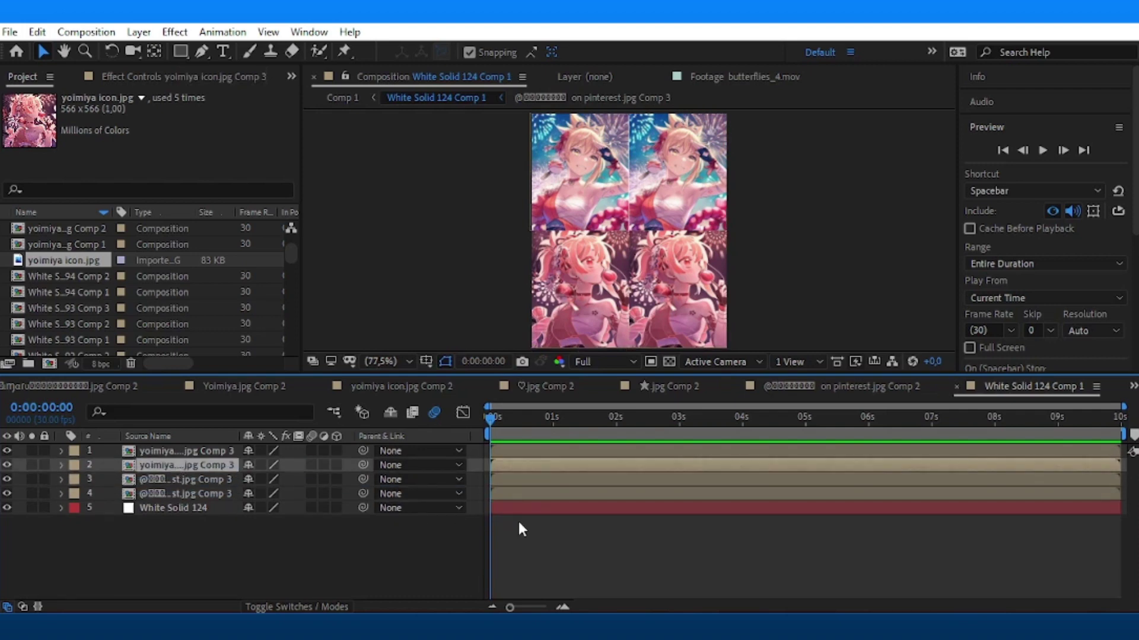
{"action": "left_click", "coordinate": [556, 204]}
Add a new white solid, scale it to 50% and move it over the top-left photo.
{"action": "left_click", "coordinate": [138, 32]}
{"action": "mouse_move", "coordinate": [153, 49]}
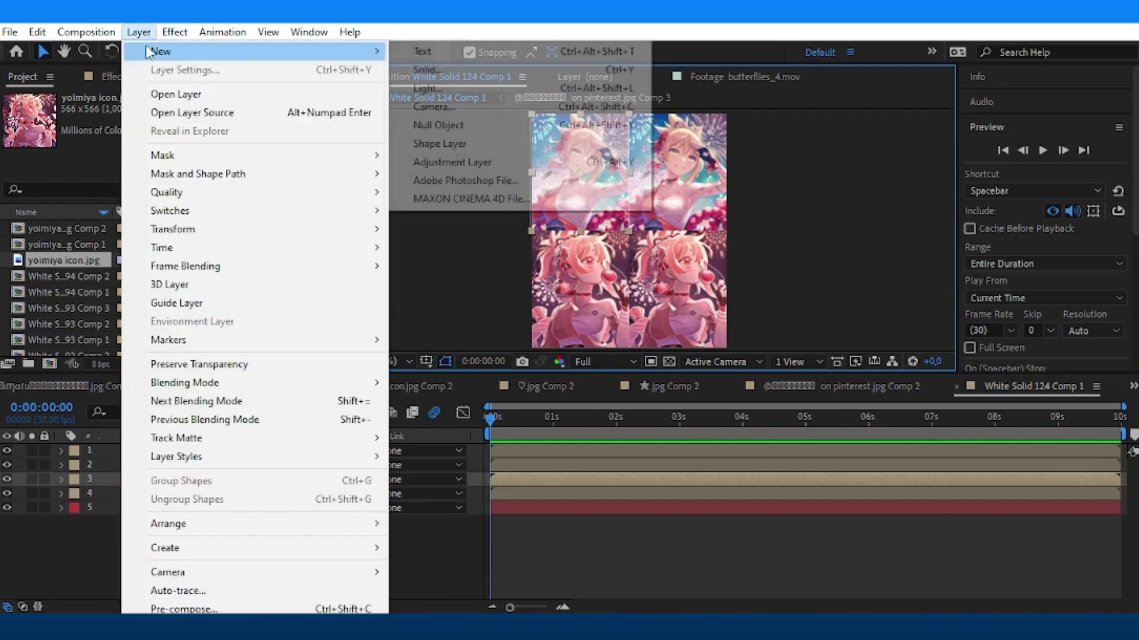
{"action": "left_click", "coordinate": [465, 75]}
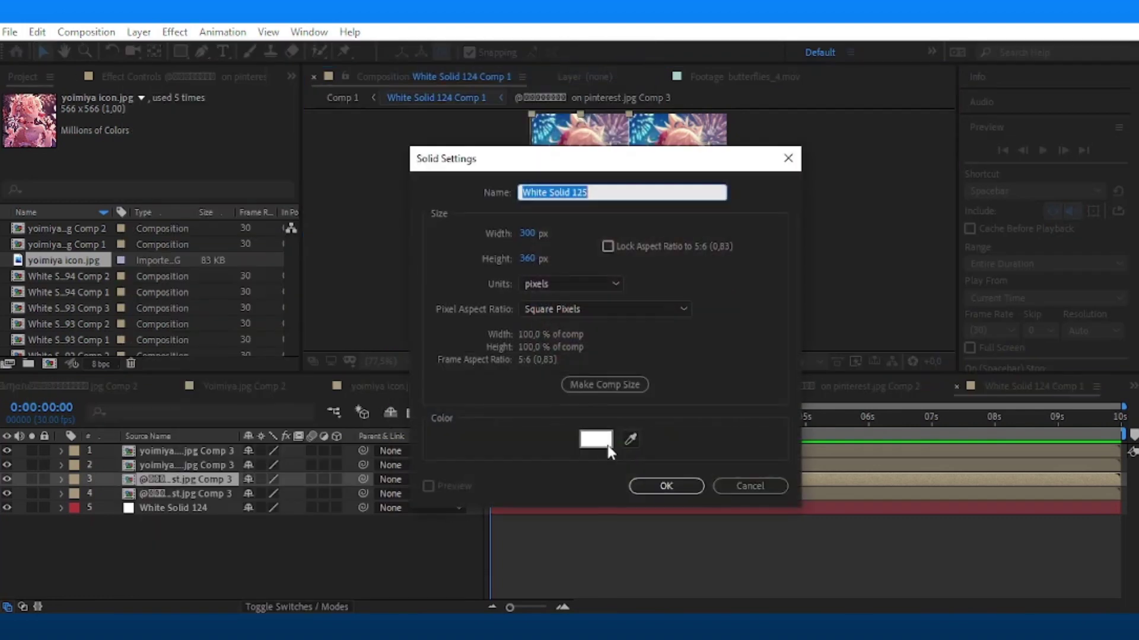
{"action": "left_click", "coordinate": [530, 233]}
{"action": "left_click", "coordinate": [666, 485]}
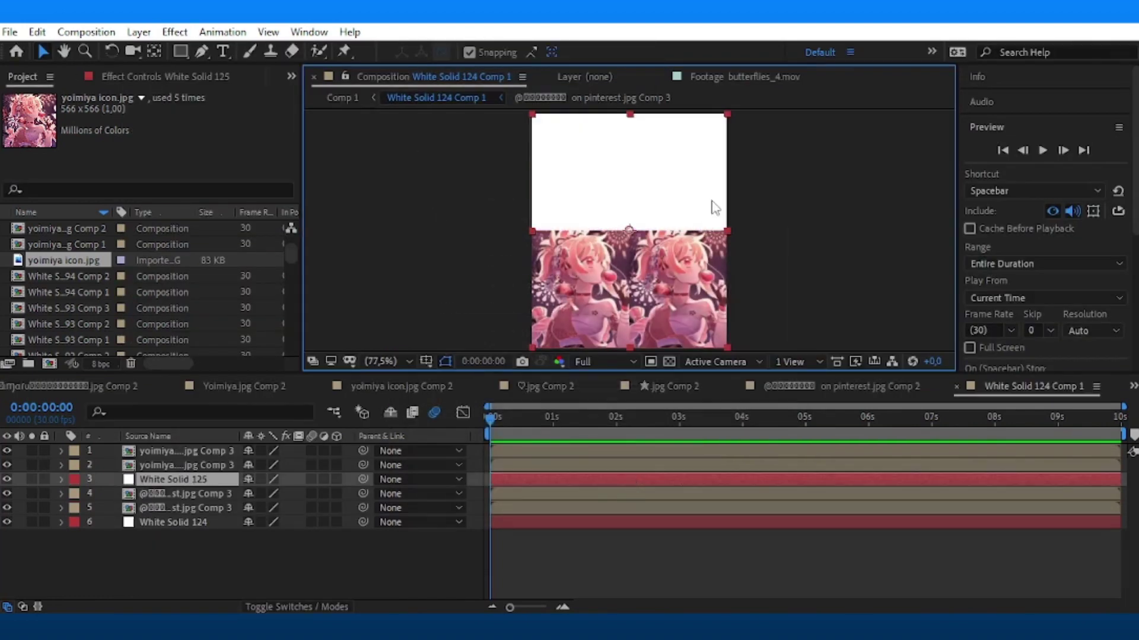
{"action": "left_click_drag", "start_coordinate": [679, 183], "coordinate": [667, 237]}
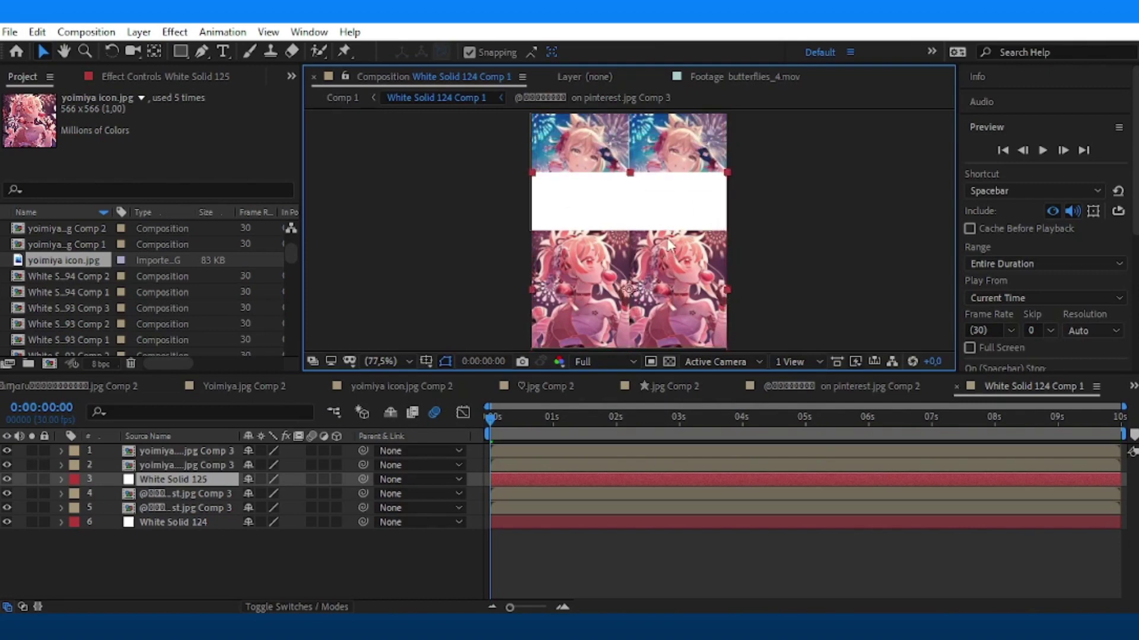
{"action": "key", "text": "ctrl+z"}
{"action": "key", "text": "s"}
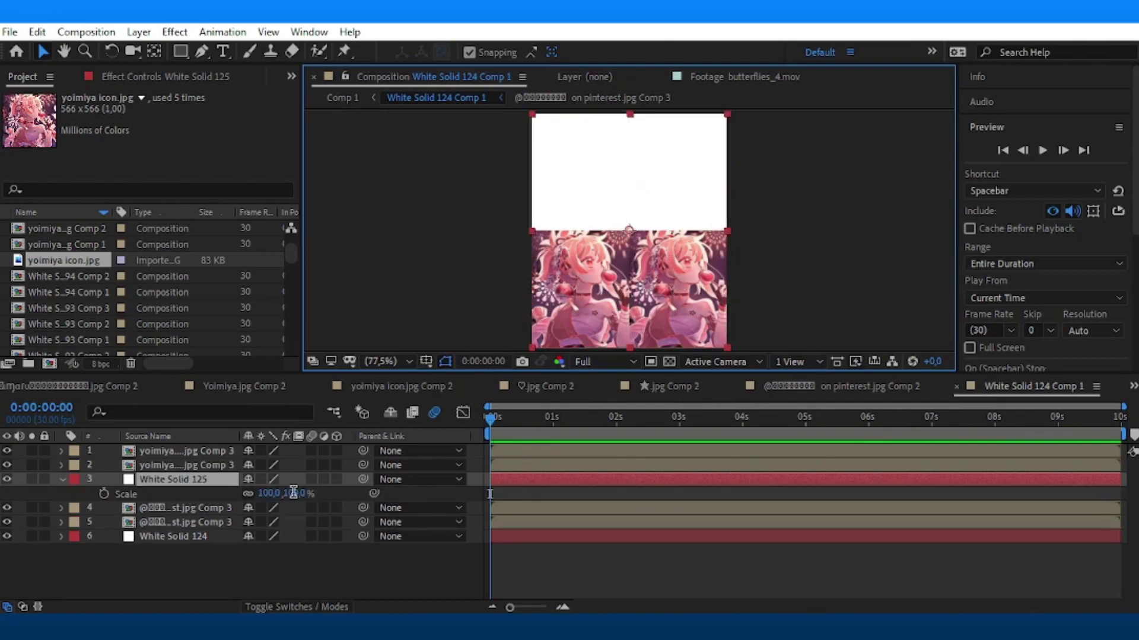
{"action": "left_click", "coordinate": [293, 493]}
{"action": "type", "text": "5"}
{"action": "left_click_drag", "start_coordinate": [611, 230], "coordinate": [579, 172]}
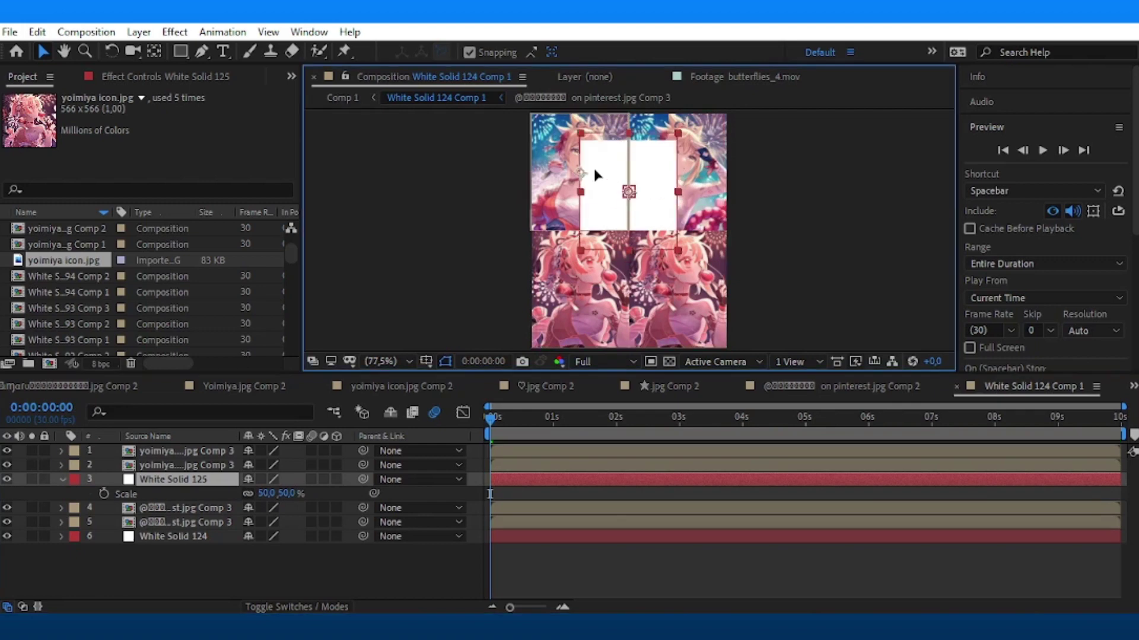
Apply Fill Alpha with an orange fill to the solid and set its opacity to 50%.
{"action": "left_click", "coordinate": [1001, 133]}
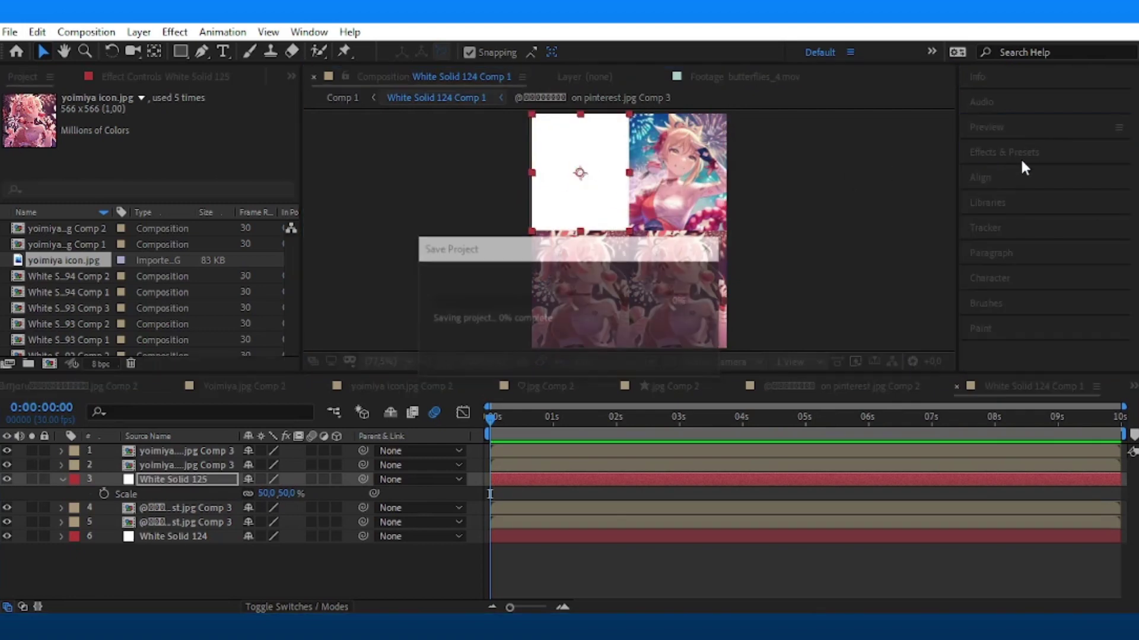
{"action": "left_click", "coordinate": [1023, 151]}
{"action": "left_click", "coordinate": [1034, 174]}
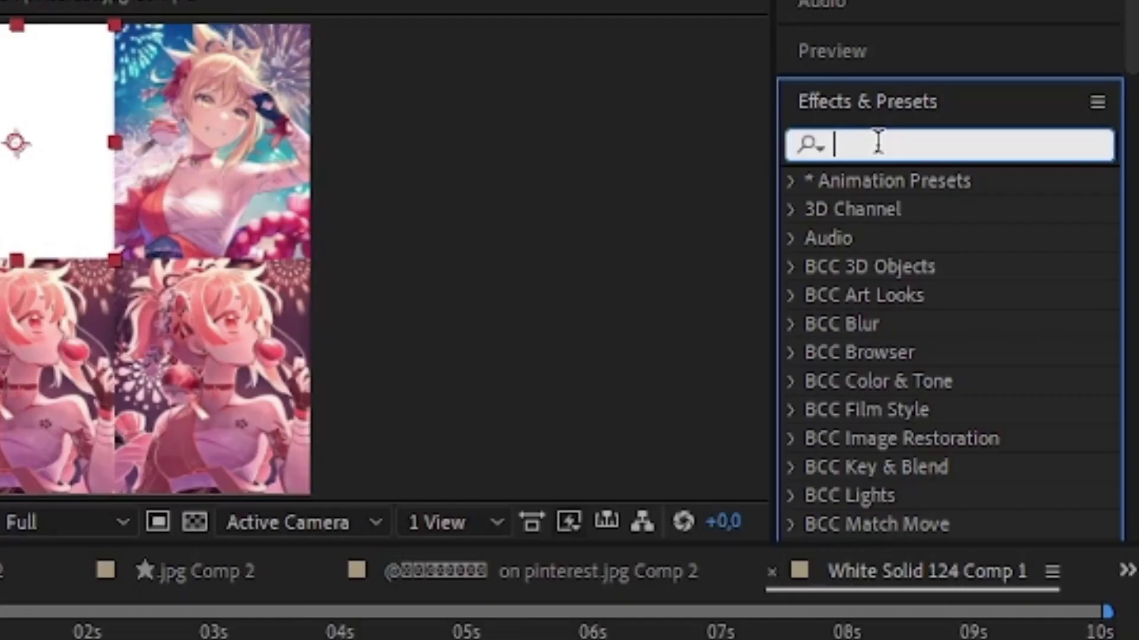
{"action": "type", "text": "fill"}
{"action": "left_click_drag", "start_coordinate": [1017, 326], "coordinate": [221, 247]}
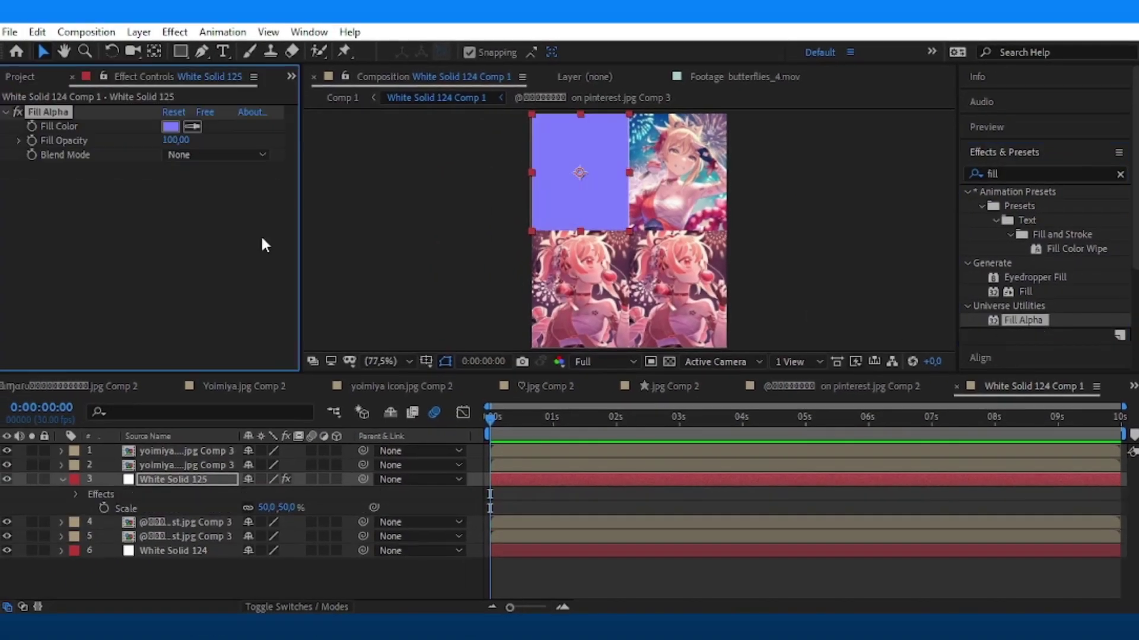
{"action": "left_click", "coordinate": [171, 126]}
{"action": "left_click", "coordinate": [386, 265]}
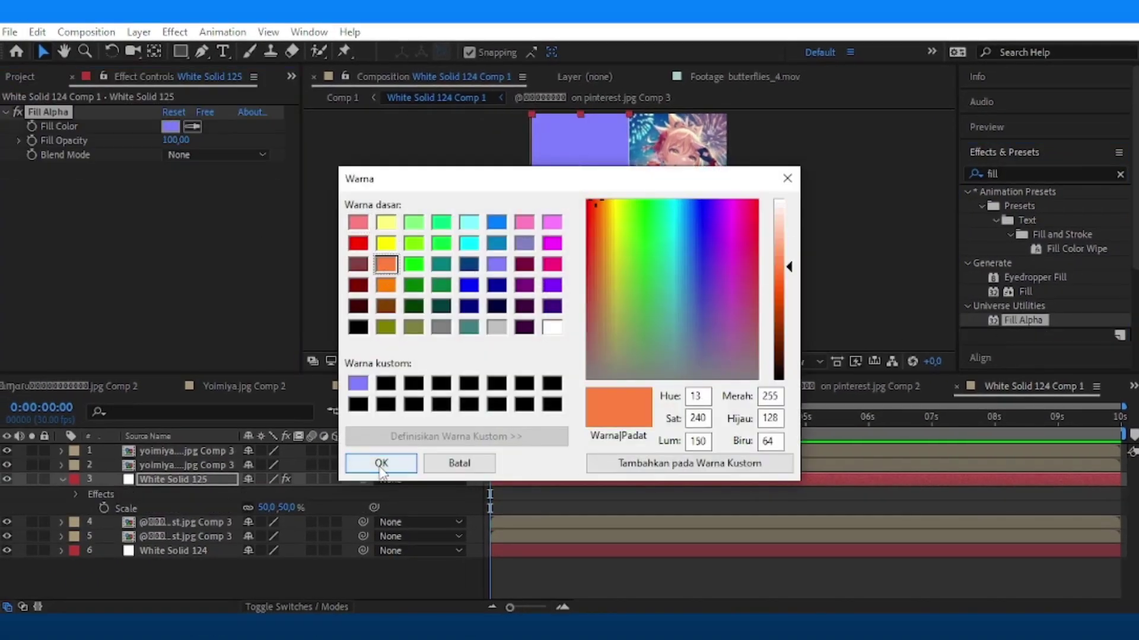
{"action": "left_click", "coordinate": [381, 463]}
{"action": "key", "text": "t"}
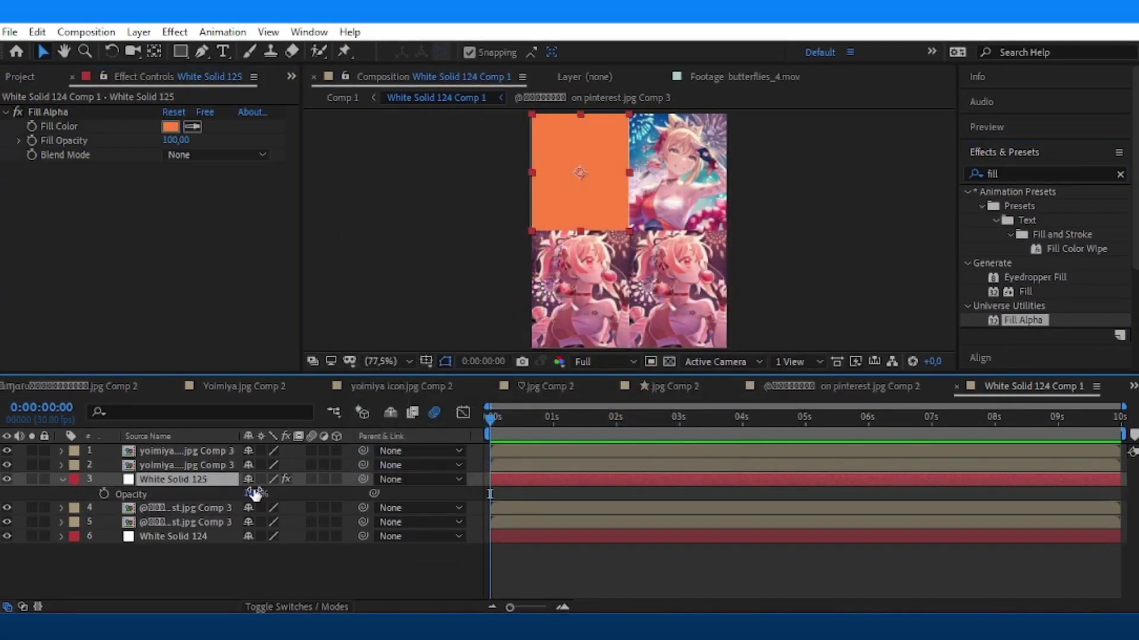
{"action": "left_click", "coordinate": [256, 493]}
{"action": "type", "text": "0"}
{"action": "key", "text": "Return"}
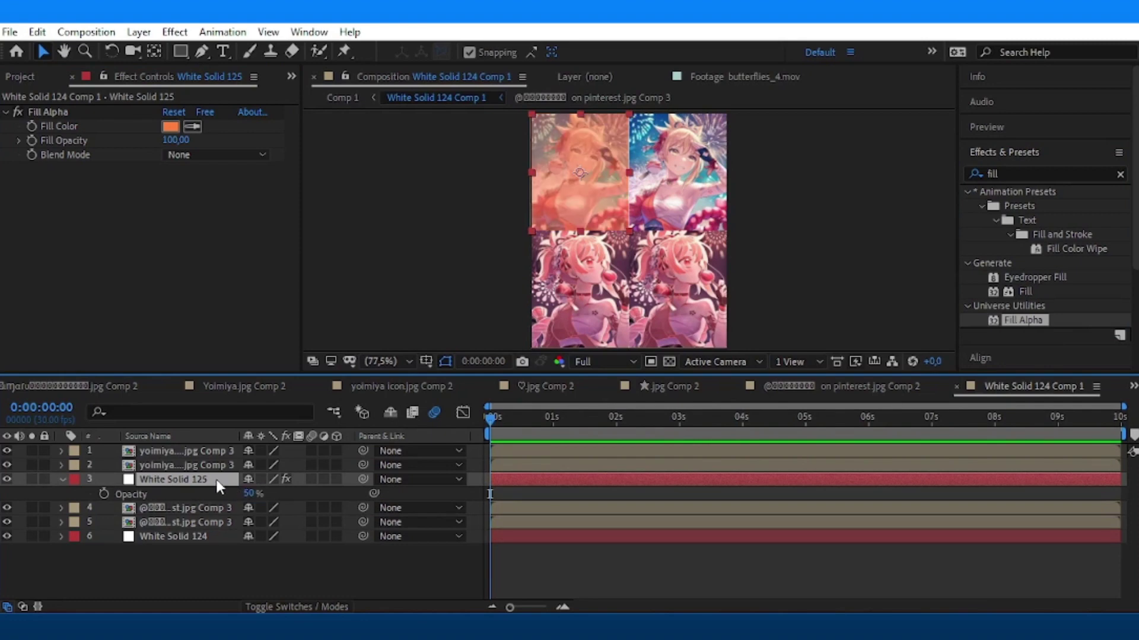
Duplicate the orange overlay and change the copy's fill colour to light yellow.
{"action": "key", "text": "ctrl+d"}
{"action": "left_click", "coordinate": [171, 127]}
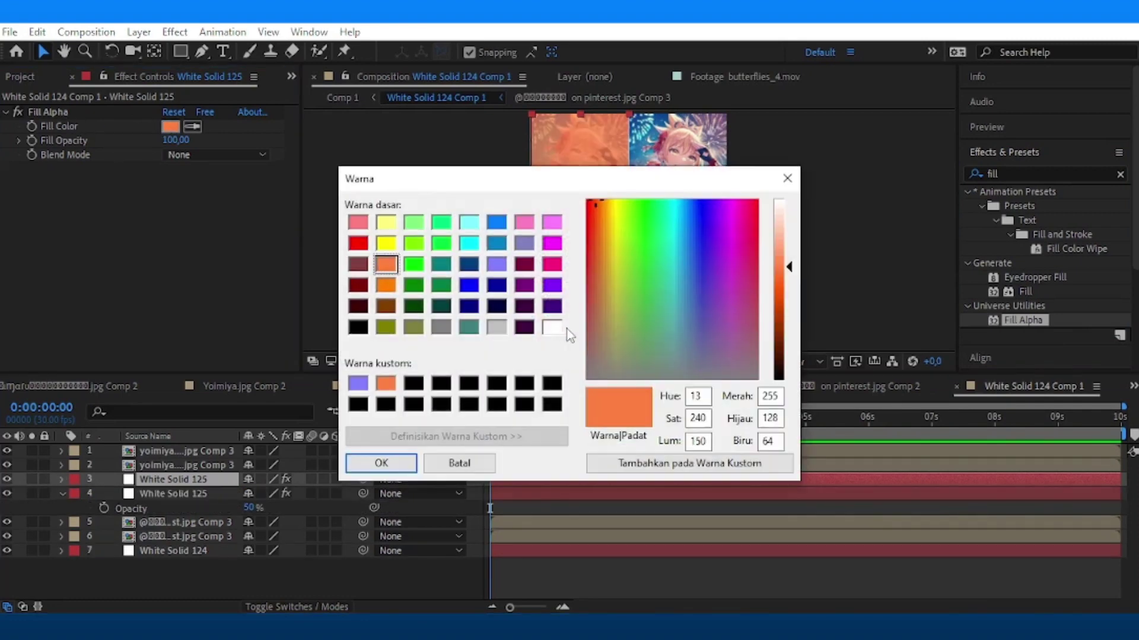
{"action": "left_click", "coordinate": [552, 327]}
{"action": "left_click", "coordinate": [385, 226]}
{"action": "left_click", "coordinate": [381, 463]}
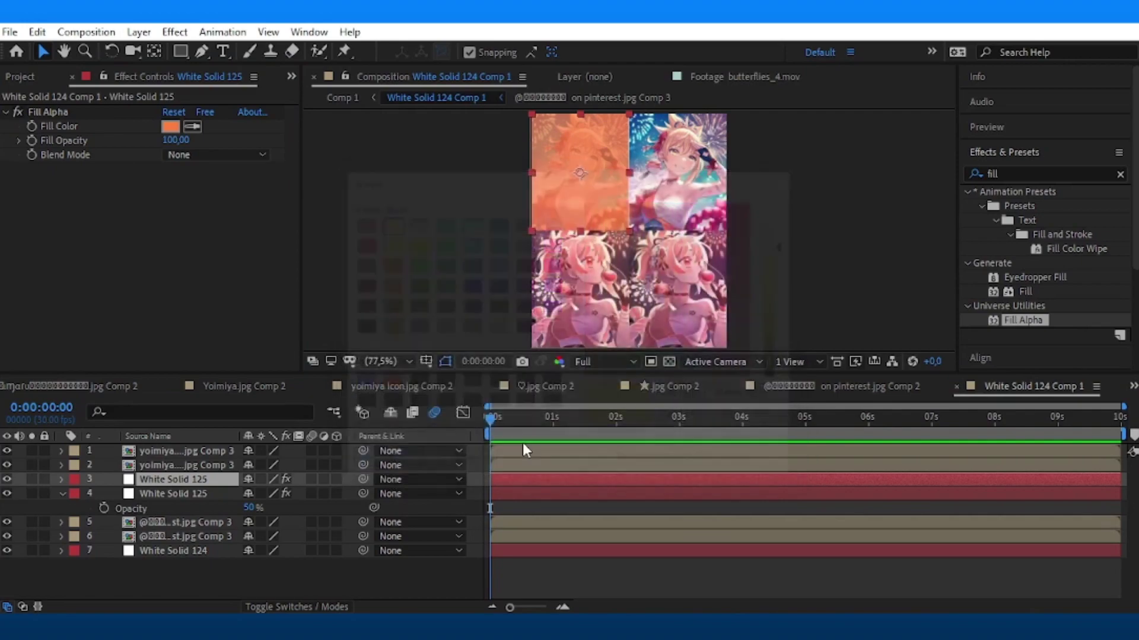
{"action": "left_click", "coordinate": [1008, 174]}
Apply S_WipeStripes to the solid with Frequency 25 and Wipe Percent about 69%, then save.
{"action": "type", "text": "s"}
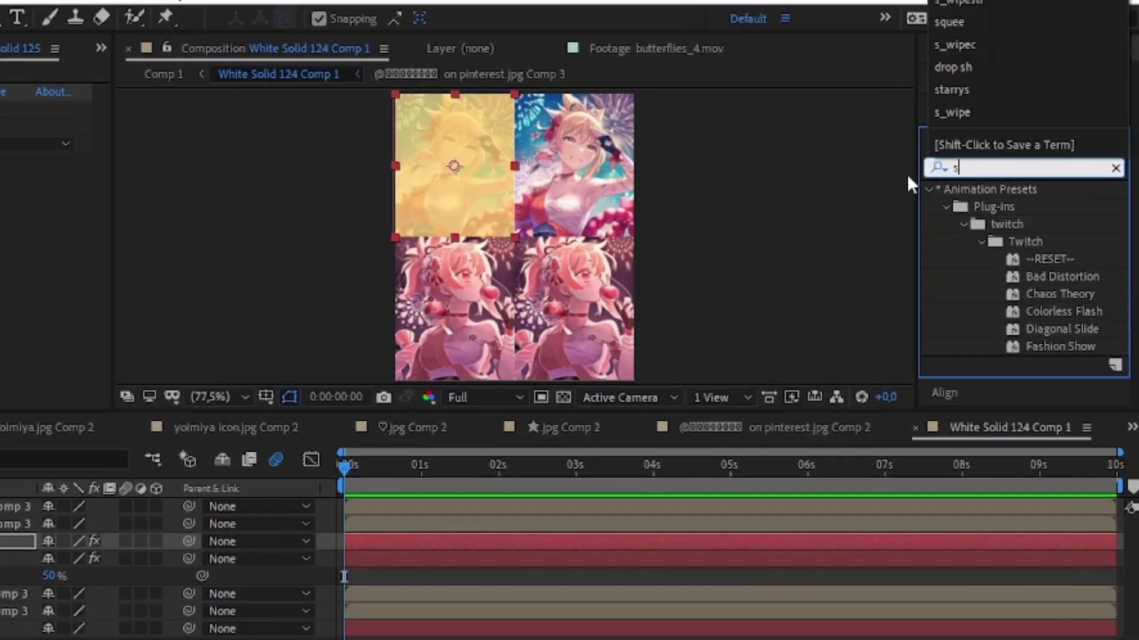
{"action": "type", "text": "_wipestr"}
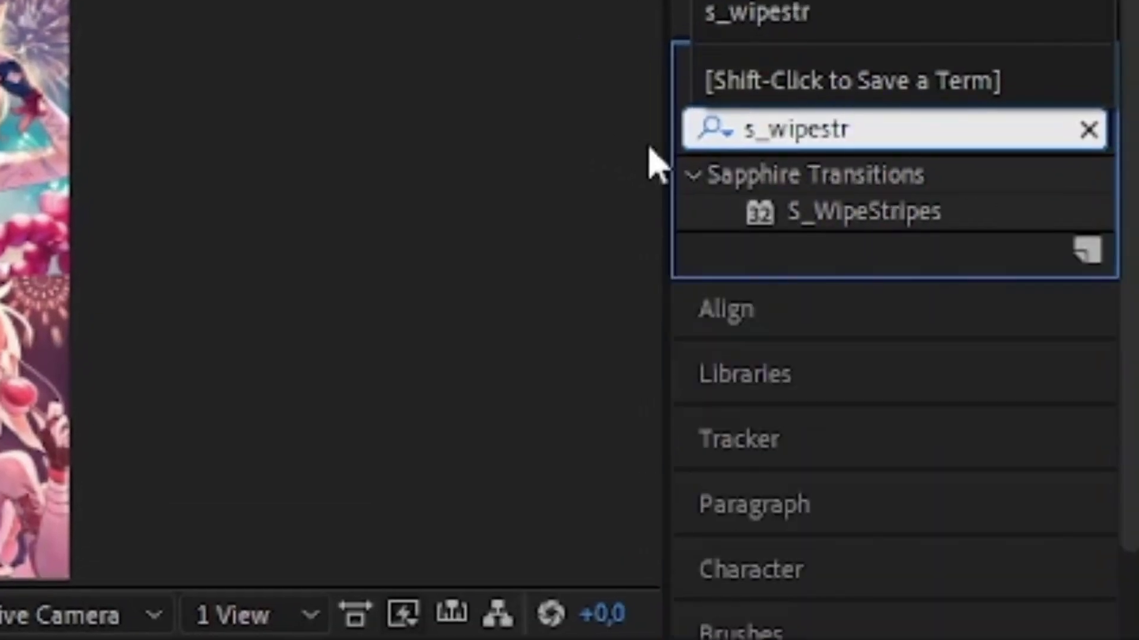
{"action": "double_click", "coordinate": [875, 211]}
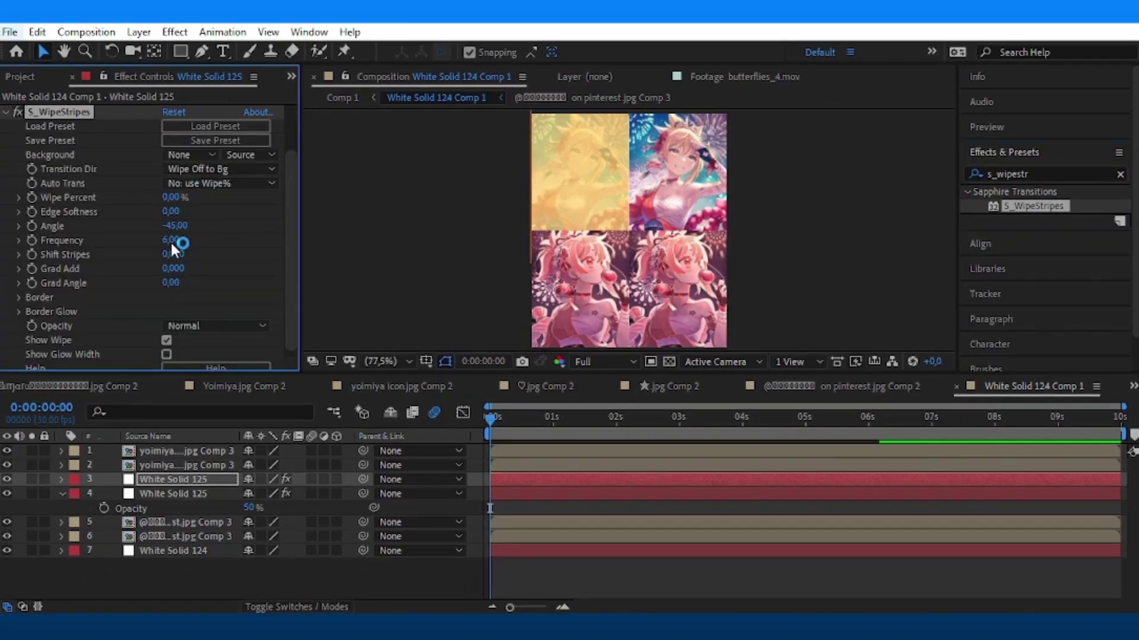
{"action": "left_click", "coordinate": [170, 239]}
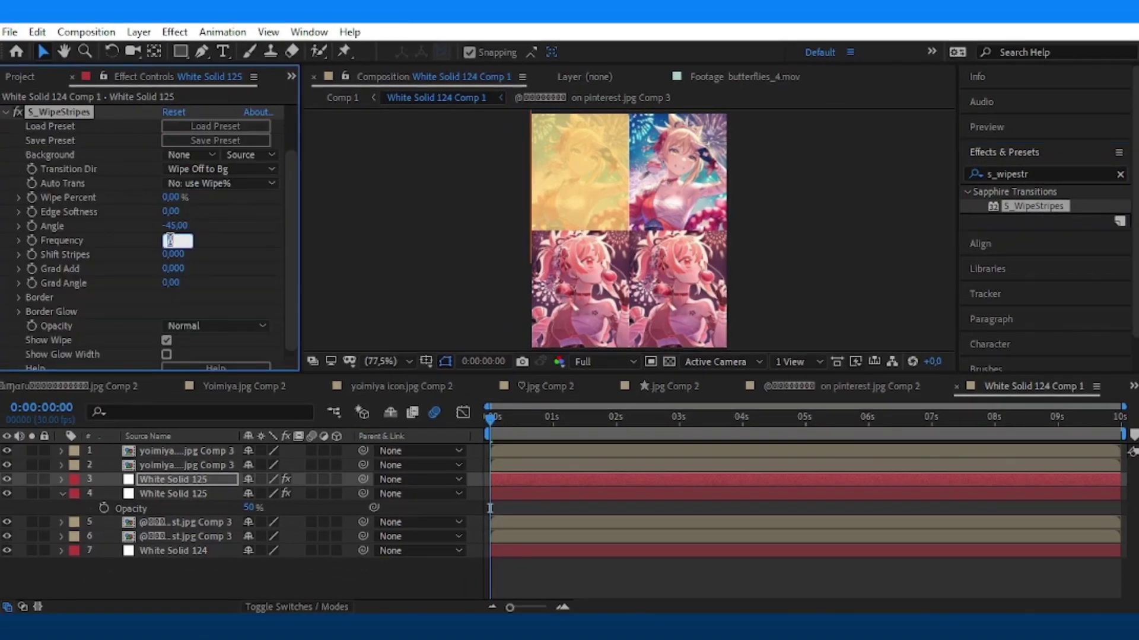
{"action": "left_click_drag", "start_coordinate": [170, 198], "coordinate": [214, 198]}
{"action": "type", "text": "2"}
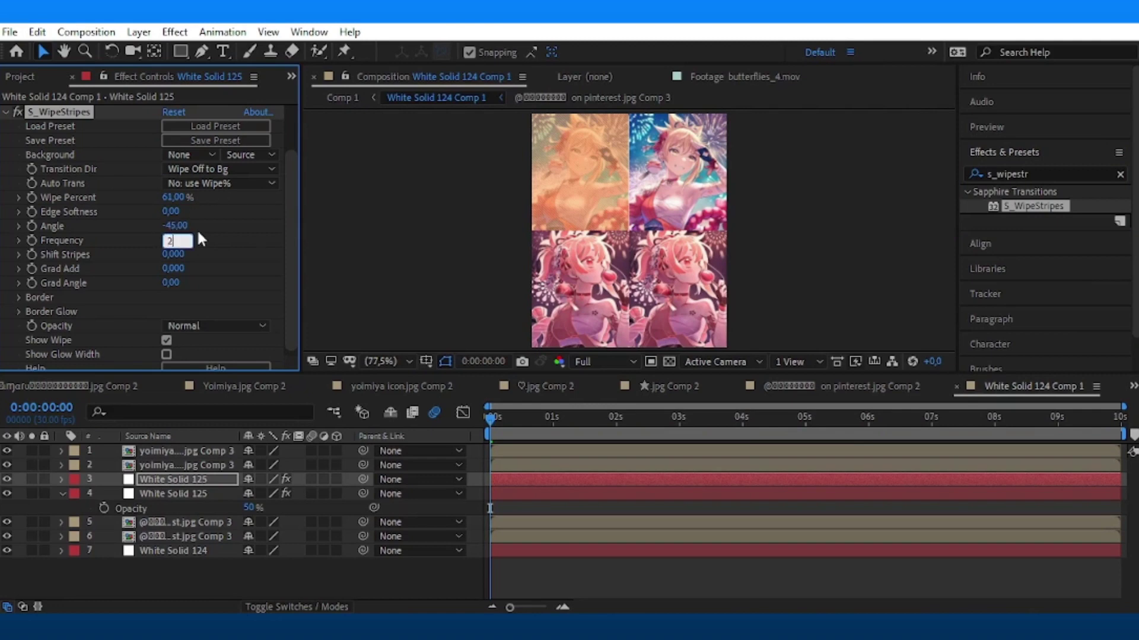
{"action": "key", "text": "Return"}
{"action": "left_click", "coordinate": [171, 240]}
{"action": "type", "text": "5"}
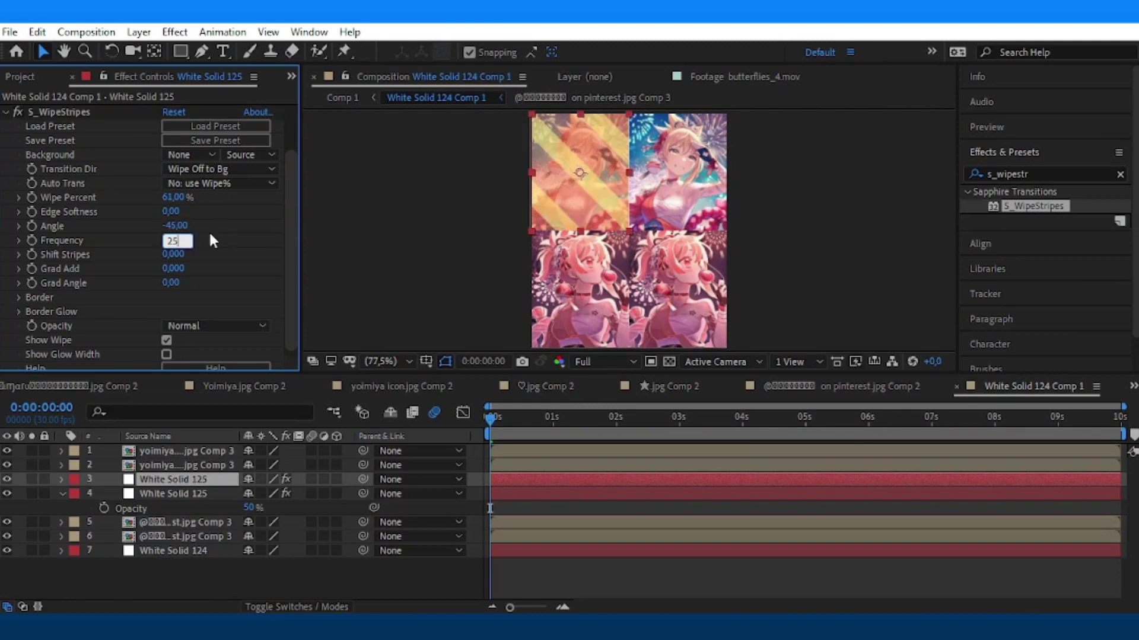
{"action": "key", "text": "Return"}
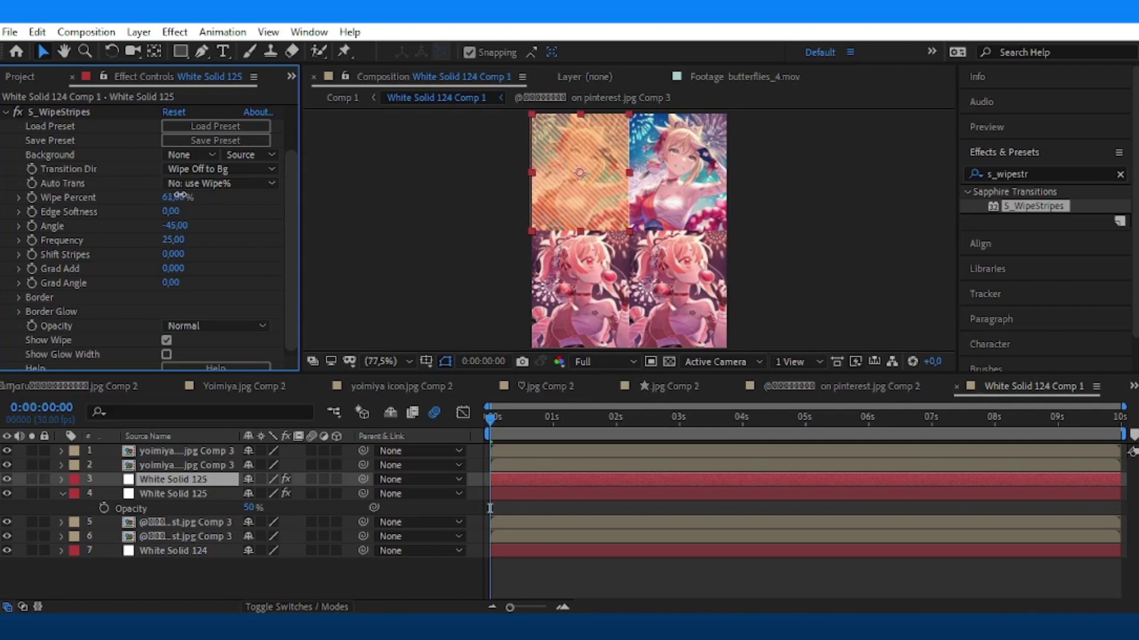
{"action": "left_click_drag", "start_coordinate": [180, 195], "coordinate": [186, 193]}
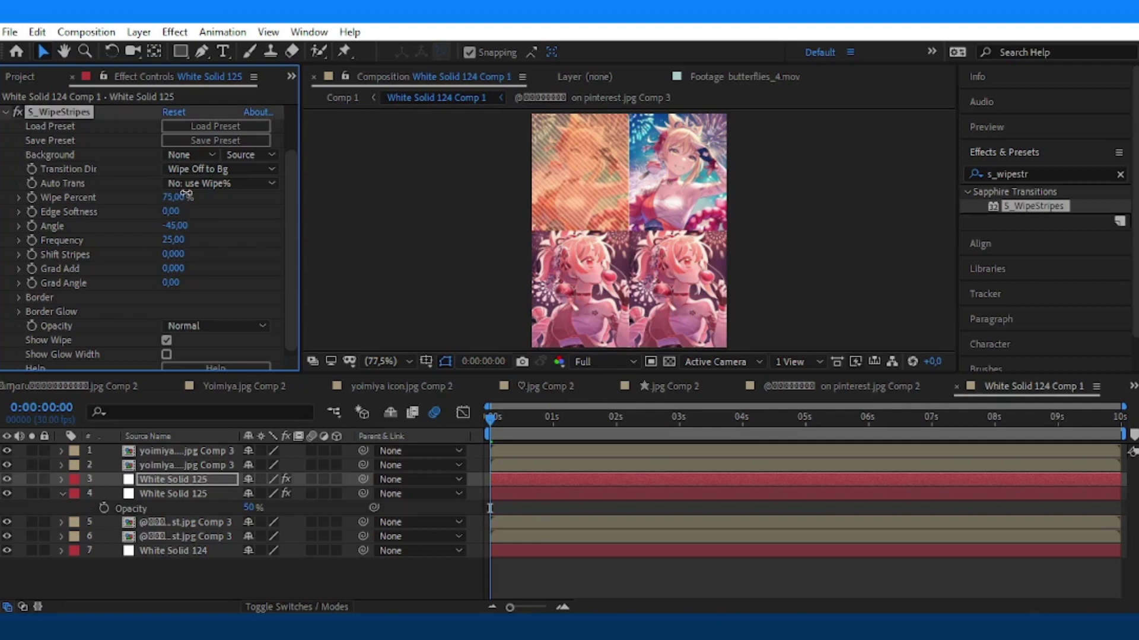
{"action": "left_click", "coordinate": [801, 233]}
{"action": "key", "text": "ctrl+s"}
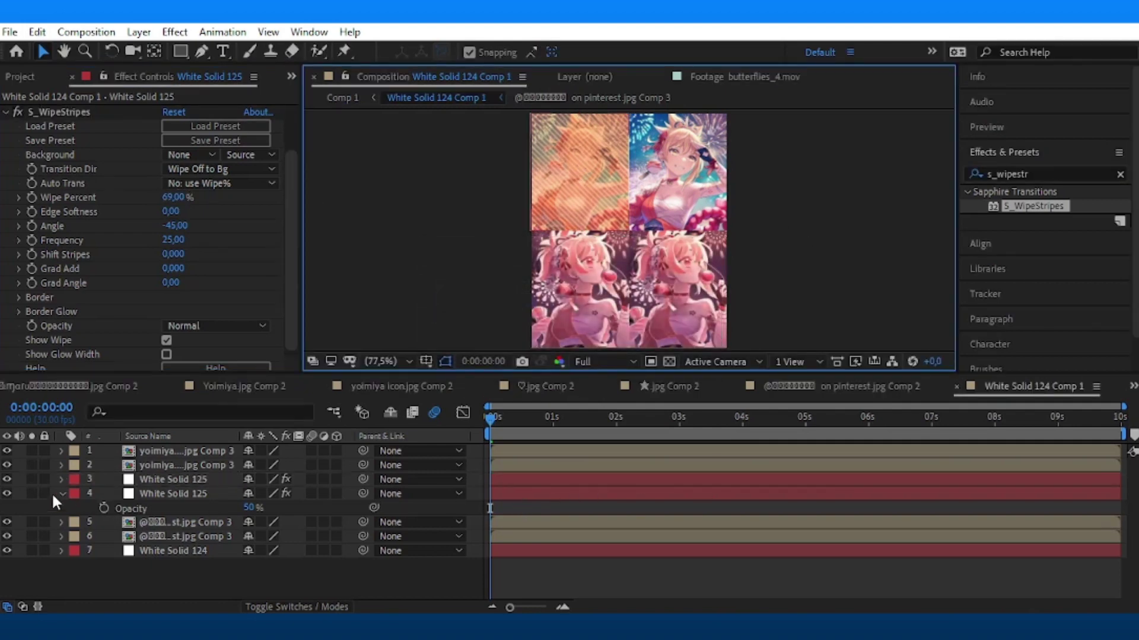
Move both White Solid 125 layers to the top of the layer stack.
{"action": "left_click", "coordinate": [61, 493]}
{"action": "left_click", "coordinate": [160, 521]}
{"action": "left_click", "coordinate": [687, 304]}
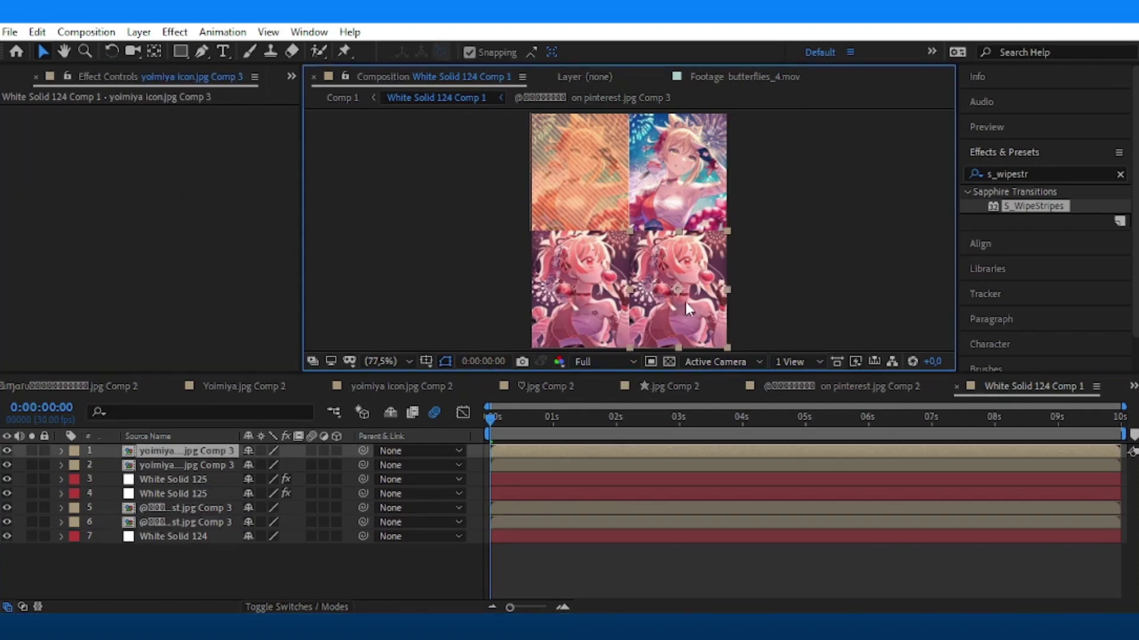
{"action": "left_click", "coordinate": [92, 479]}
{"action": "left_click", "coordinate": [141, 493], "text": "shift"}
{"action": "left_click_drag", "start_coordinate": [142, 494], "coordinate": [169, 447]}
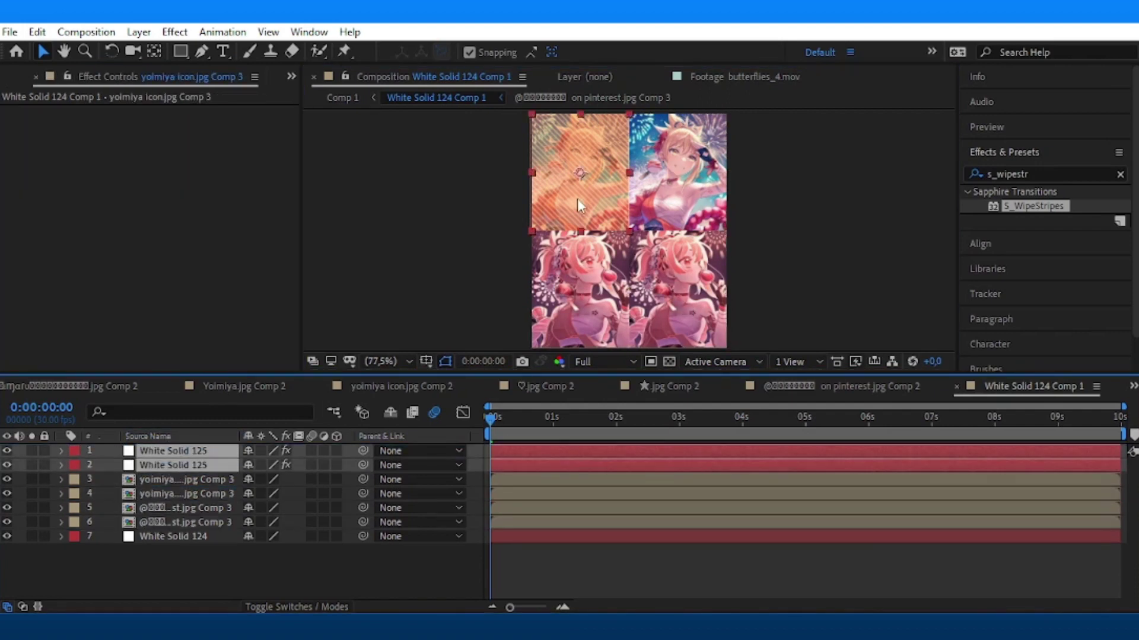
{"action": "left_click_drag", "start_coordinate": [578, 206], "coordinate": [670, 317]}
{"action": "left_click", "coordinate": [811, 305]}
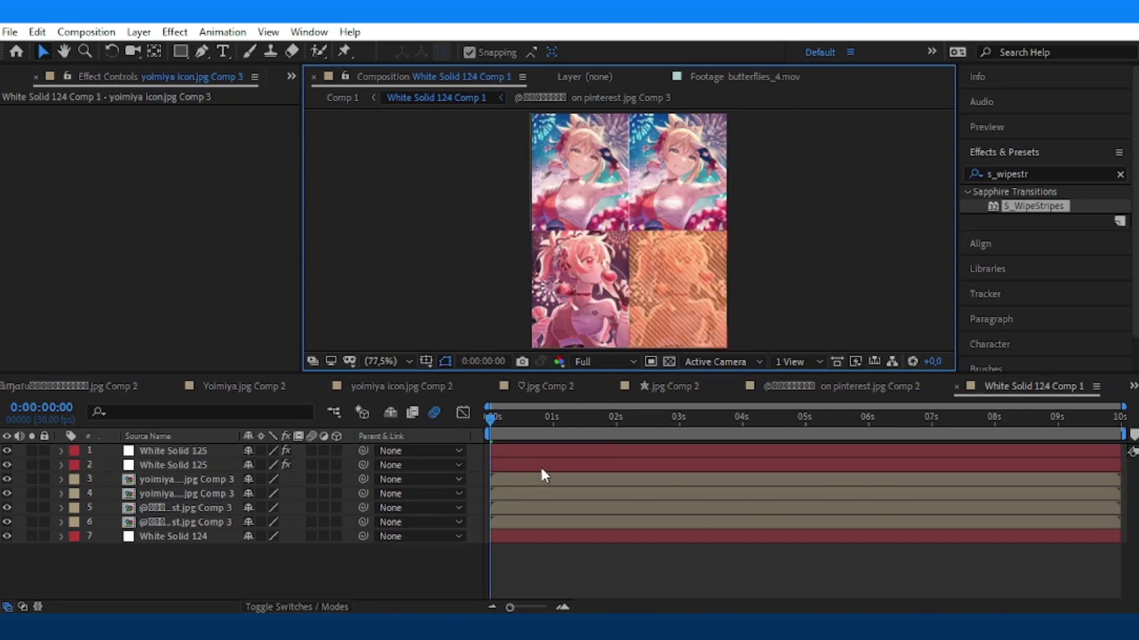
{"action": "key", "text": "ctrl+z"}
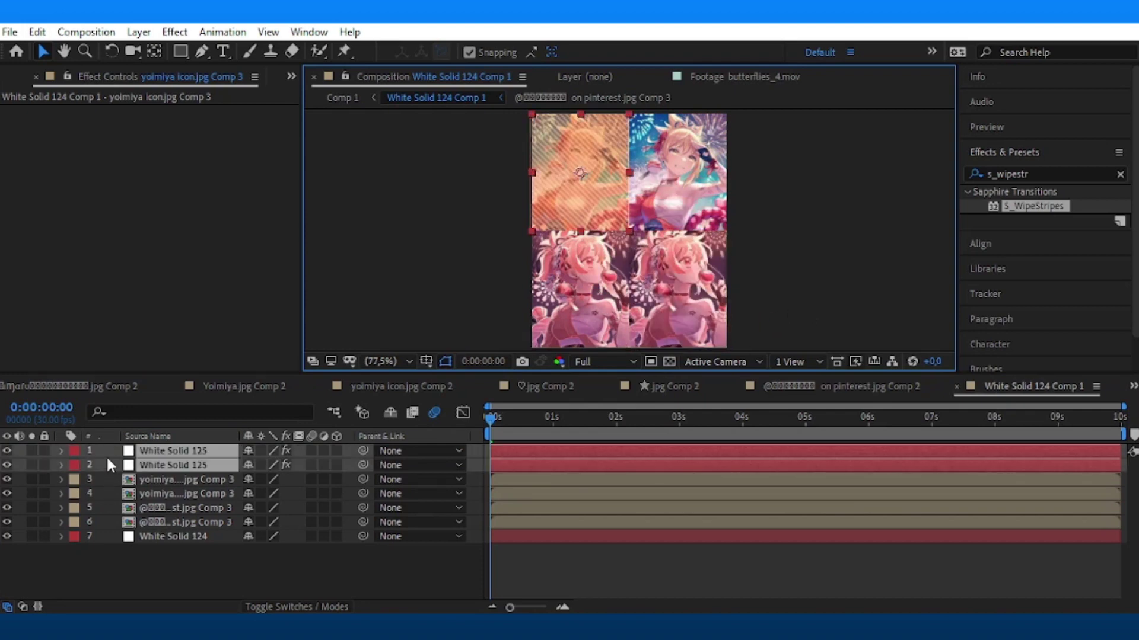
Duplicate the two striped solids, move the copies onto the bottom-right photo, and save.
{"action": "key", "text": "ctrl+d"}
{"action": "left_click", "coordinate": [193, 465], "text": "shift"}
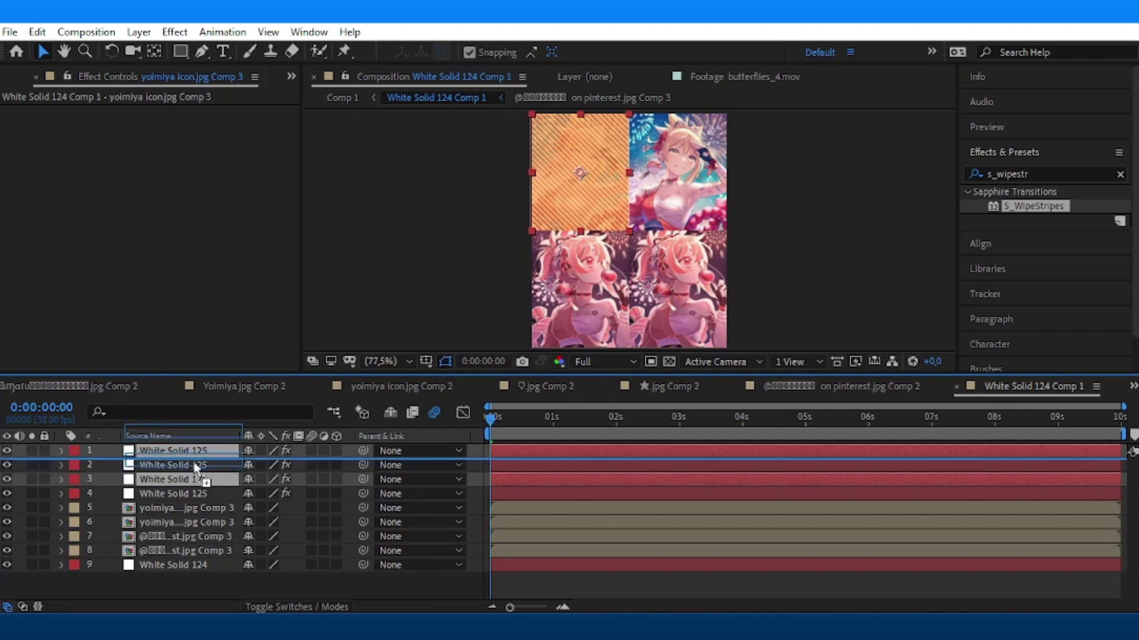
{"action": "mouse_move", "coordinate": [581, 225]}
{"action": "left_mouse_down"}
{"action": "mouse_move", "coordinate": [678, 301]}
{"action": "mouse_move", "coordinate": [673, 325]}
{"action": "left_mouse_up"}
{"action": "left_click", "coordinate": [778, 297]}
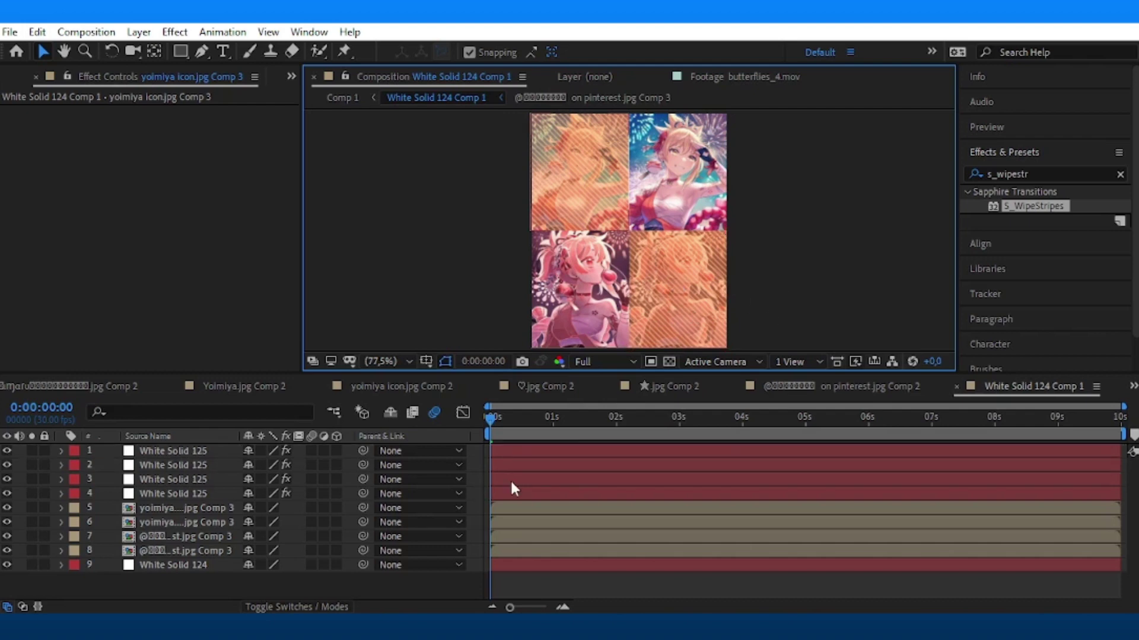
{"action": "key", "text": "ctrl+s"}
Set the copies' Fill Alpha colours to pale yellow and orange, then save.
{"action": "left_click", "coordinate": [502, 463]}
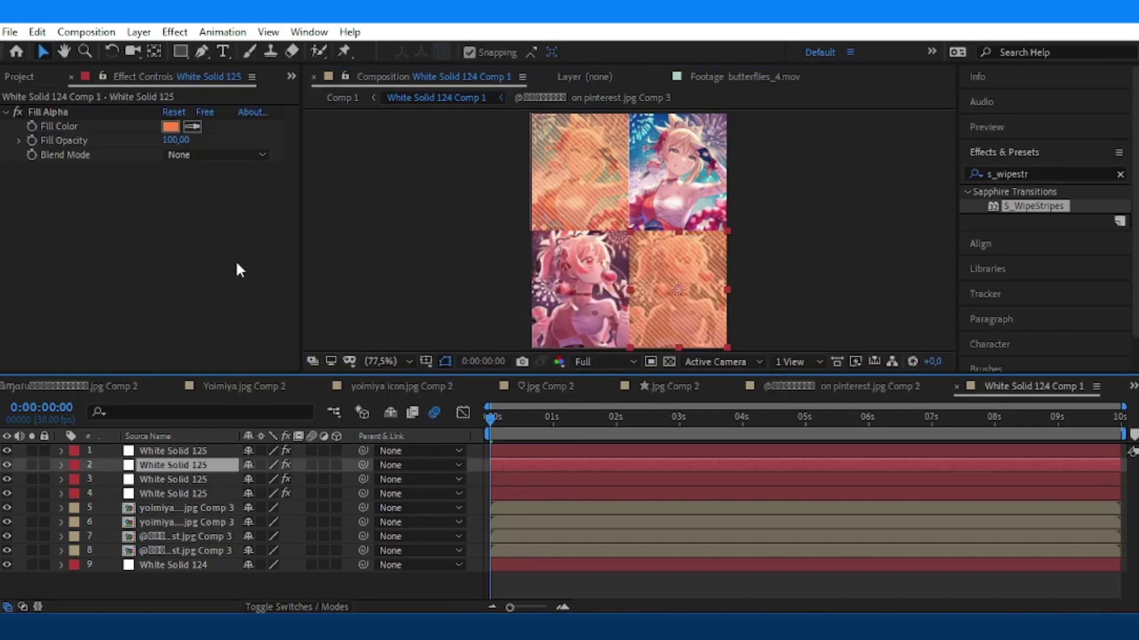
{"action": "left_click", "coordinate": [173, 126]}
{"action": "left_click", "coordinate": [386, 223]}
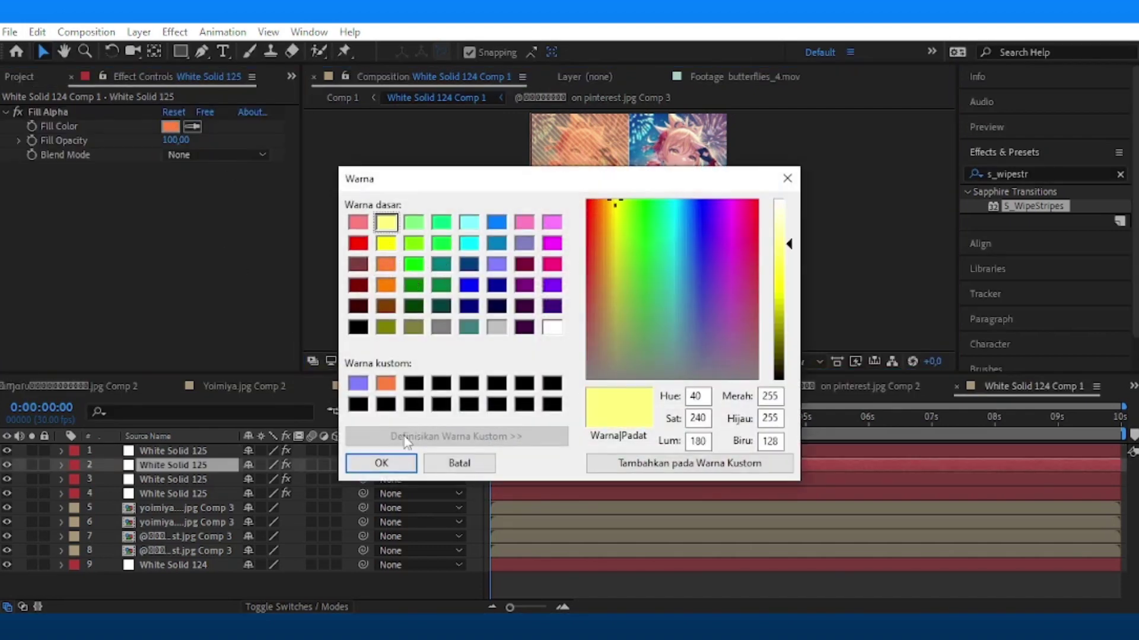
{"action": "left_click", "coordinate": [381, 463]}
{"action": "left_click", "coordinate": [517, 450]}
{"action": "left_click", "coordinate": [171, 126]}
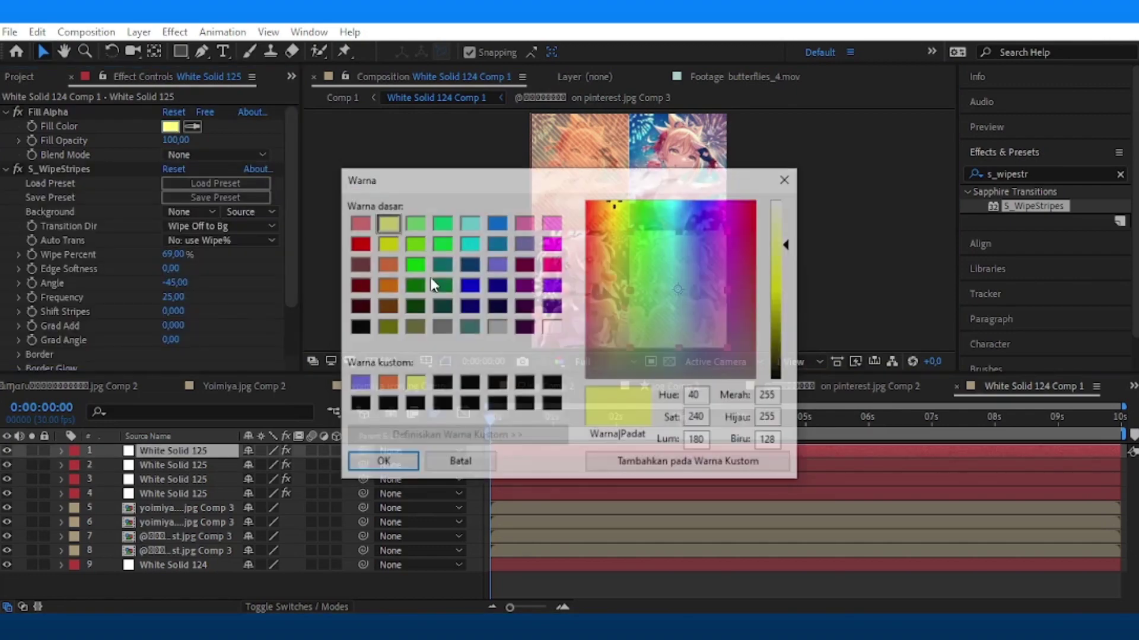
{"action": "left_click", "coordinate": [387, 285]}
{"action": "left_click", "coordinate": [379, 461]}
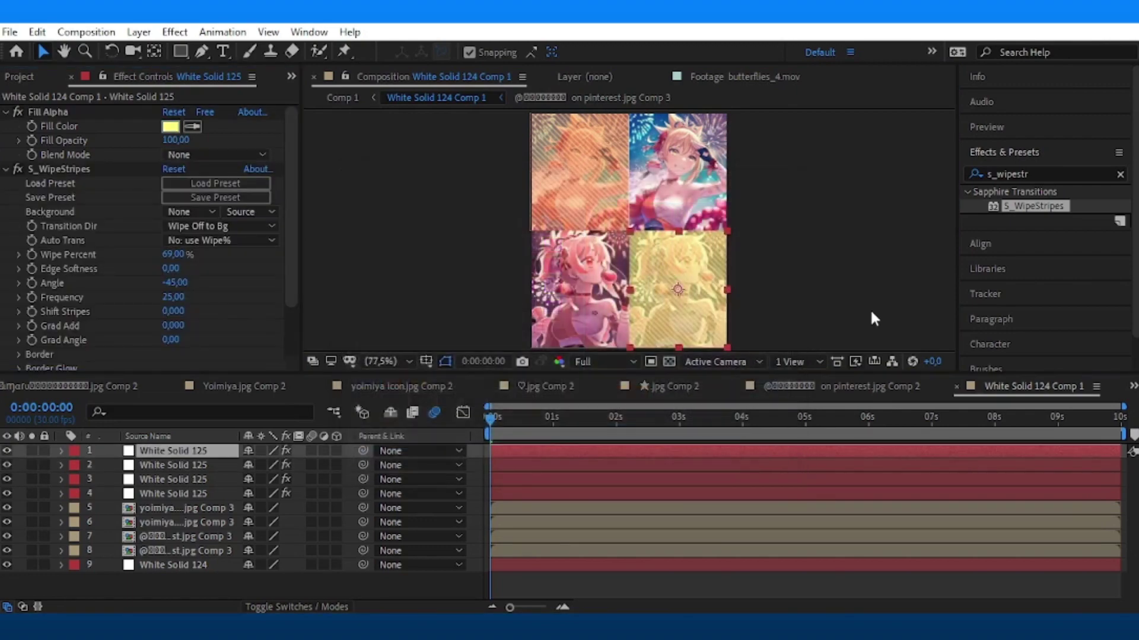
{"action": "left_click", "coordinate": [752, 318]}
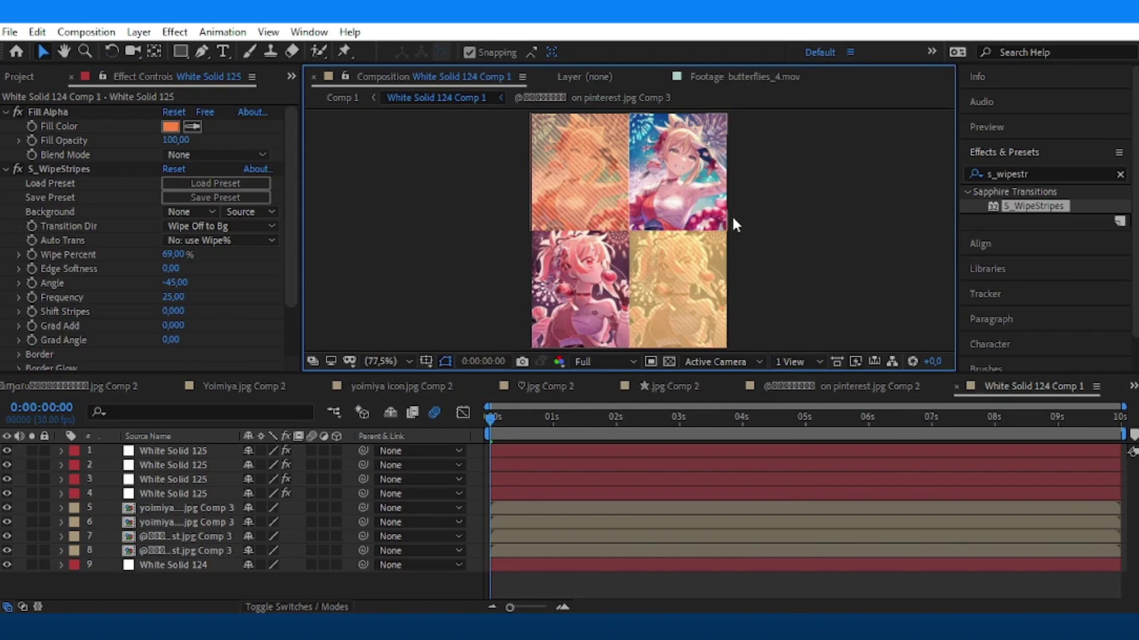
{"action": "key", "text": "ctrl+s"}
Create a 'yes!' text layer, scale it to about 17%, rotate it -14° and move it top-left.
{"action": "key", "text": "ctrl+t"}
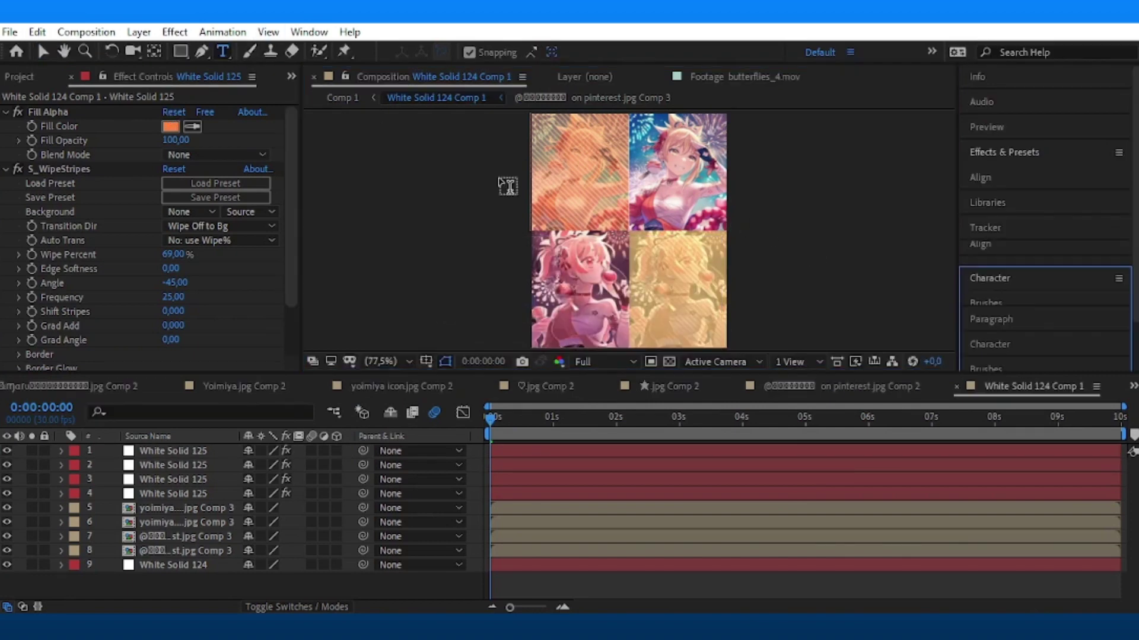
{"action": "left_click", "coordinate": [564, 254]}
{"action": "type", "text": "yes"}
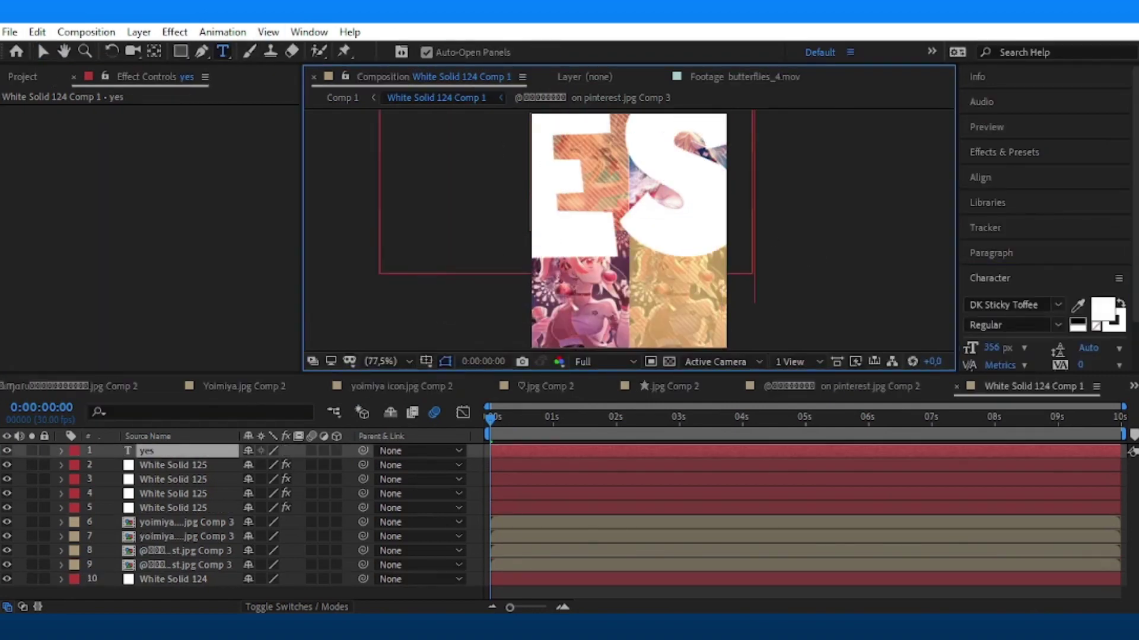
{"action": "type", "text": "!"}
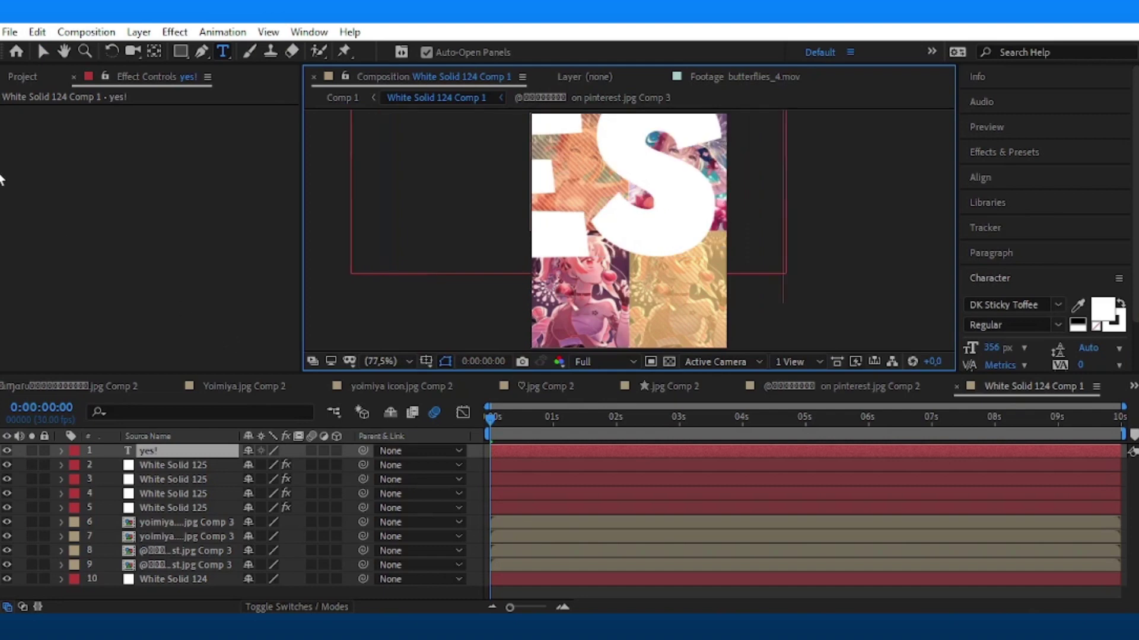
{"action": "key", "text": "Escape"}
{"action": "key", "text": "s"}
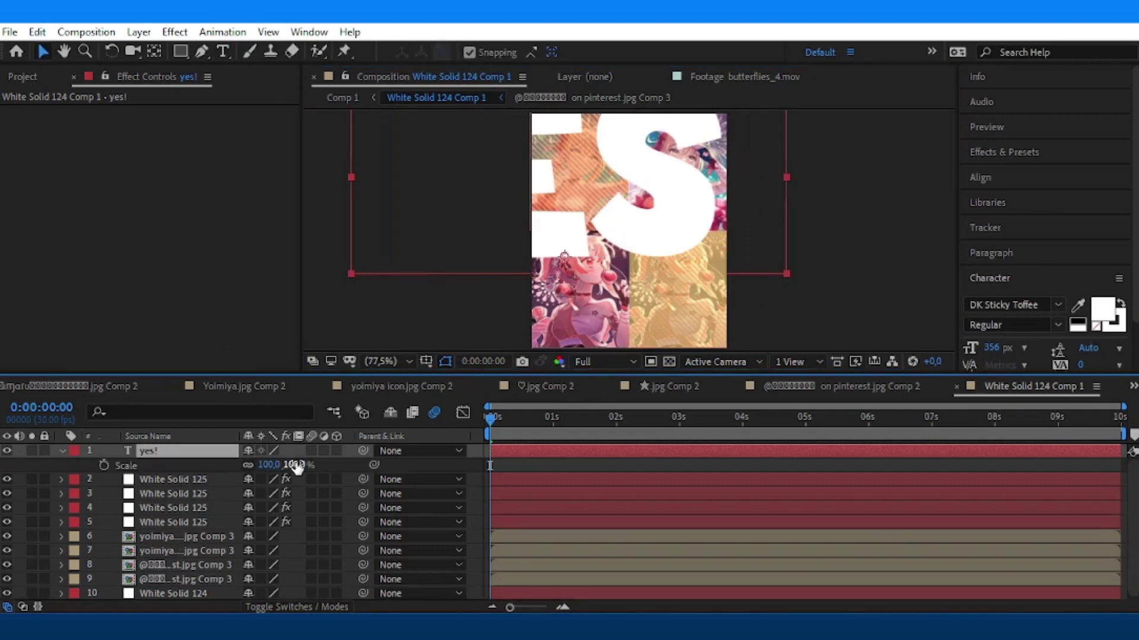
{"action": "mouse_move", "coordinate": [293, 466]}
{"action": "left_mouse_down"}
{"action": "mouse_move", "coordinate": [259, 496]}
{"action": "mouse_move", "coordinate": [256, 465]}
{"action": "left_mouse_up"}
{"action": "key", "text": "r"}
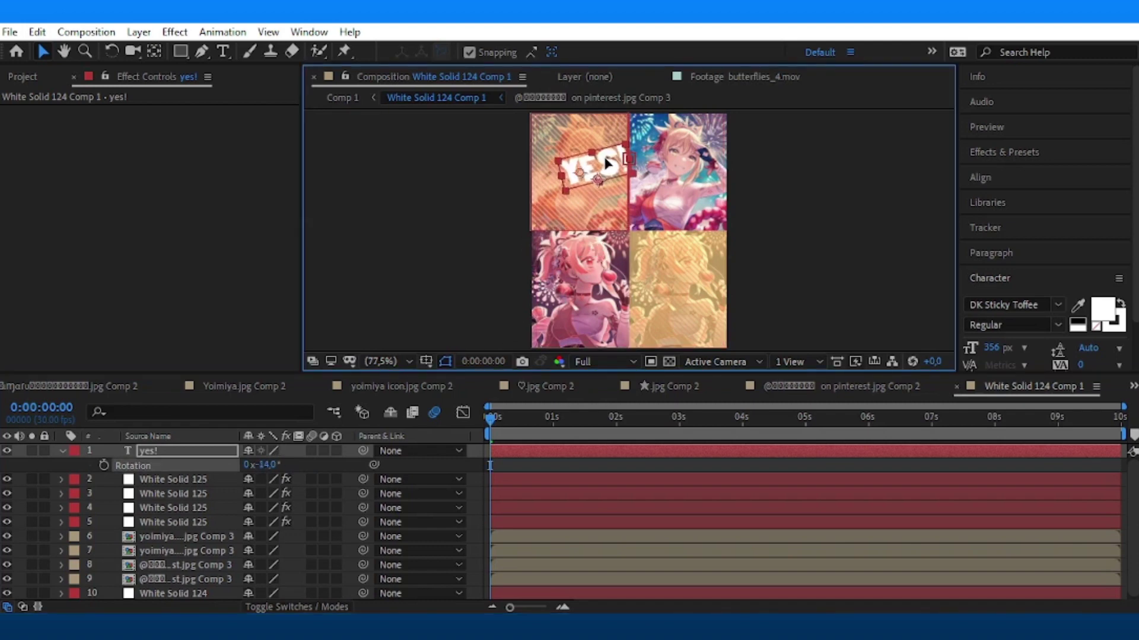
{"action": "mouse_move", "coordinate": [583, 238]}
{"action": "left_mouse_down"}
{"action": "mouse_move", "coordinate": [595, 175]}
{"action": "mouse_move", "coordinate": [583, 176]}
{"action": "left_mouse_up"}
Adjust the text's position, duplicate it as yes! 2 at 15% scale, and save.
{"action": "key", "text": "p"}
{"action": "left_click", "coordinate": [203, 463]}
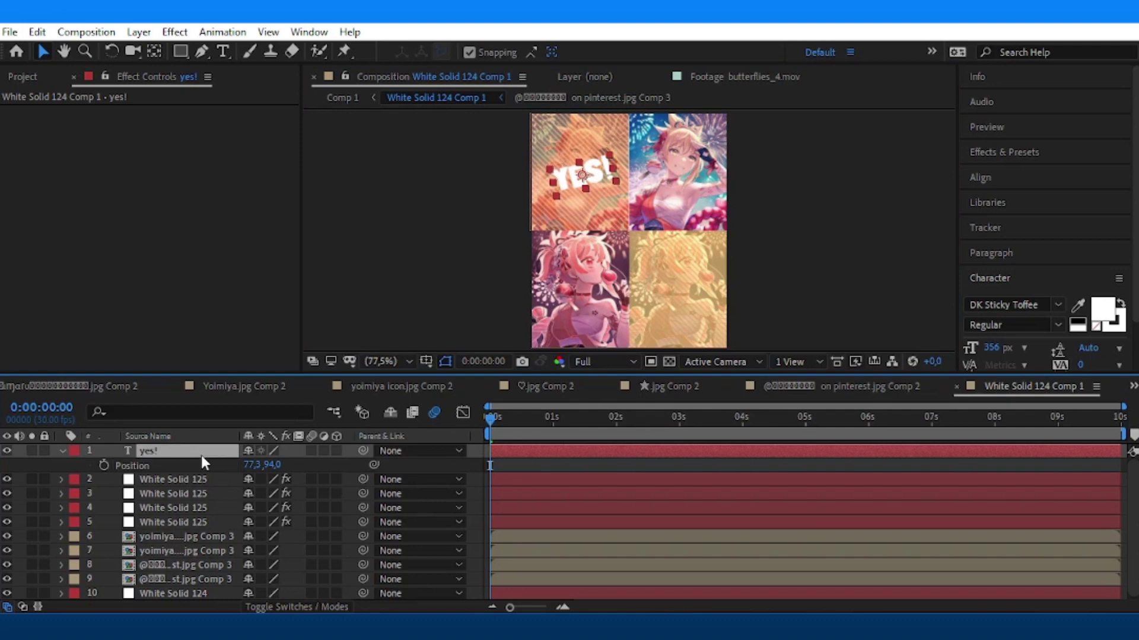
{"action": "key", "text": "ctrl+d"}
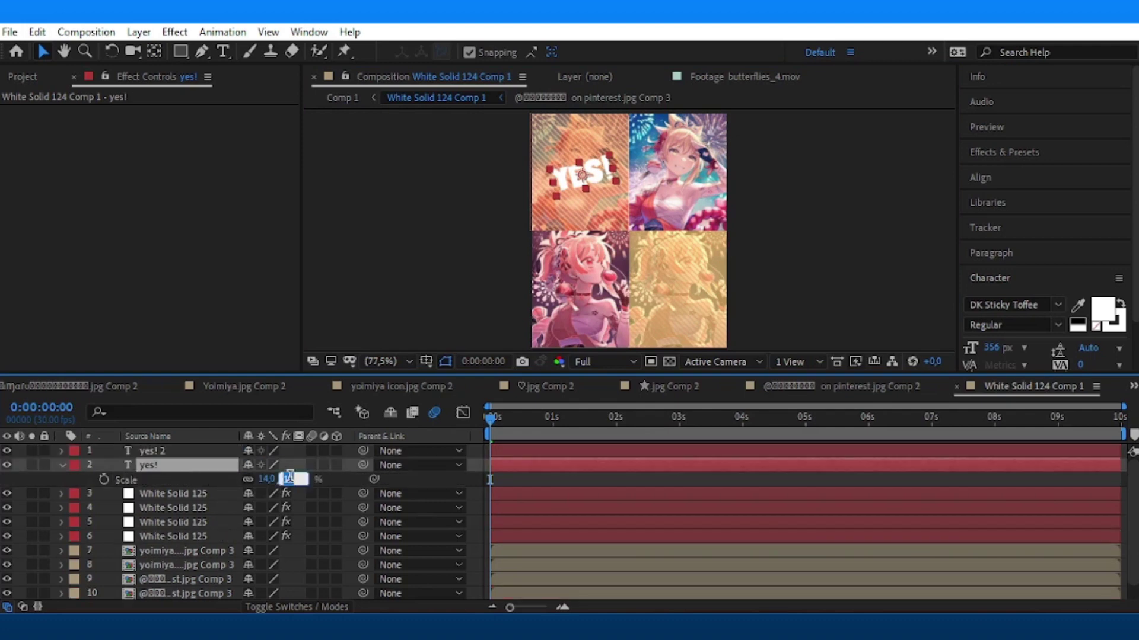
{"action": "key", "text": "Return"}
{"action": "left_click", "coordinate": [215, 451]}
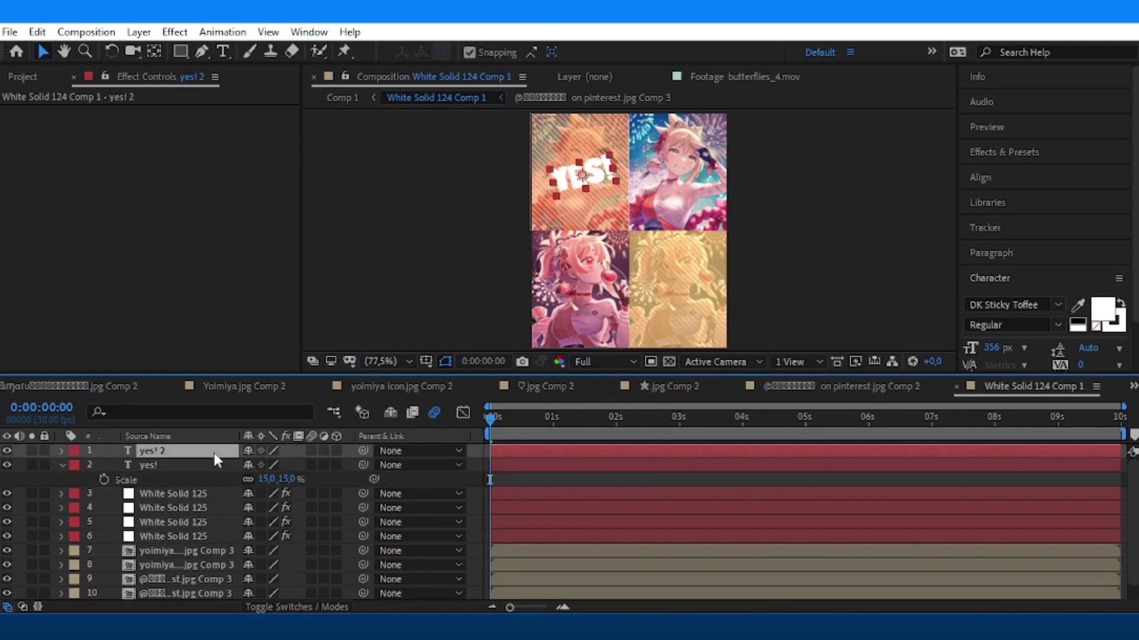
{"action": "key", "text": "ctrl+s"}
{"action": "left_click", "coordinate": [1018, 156]}
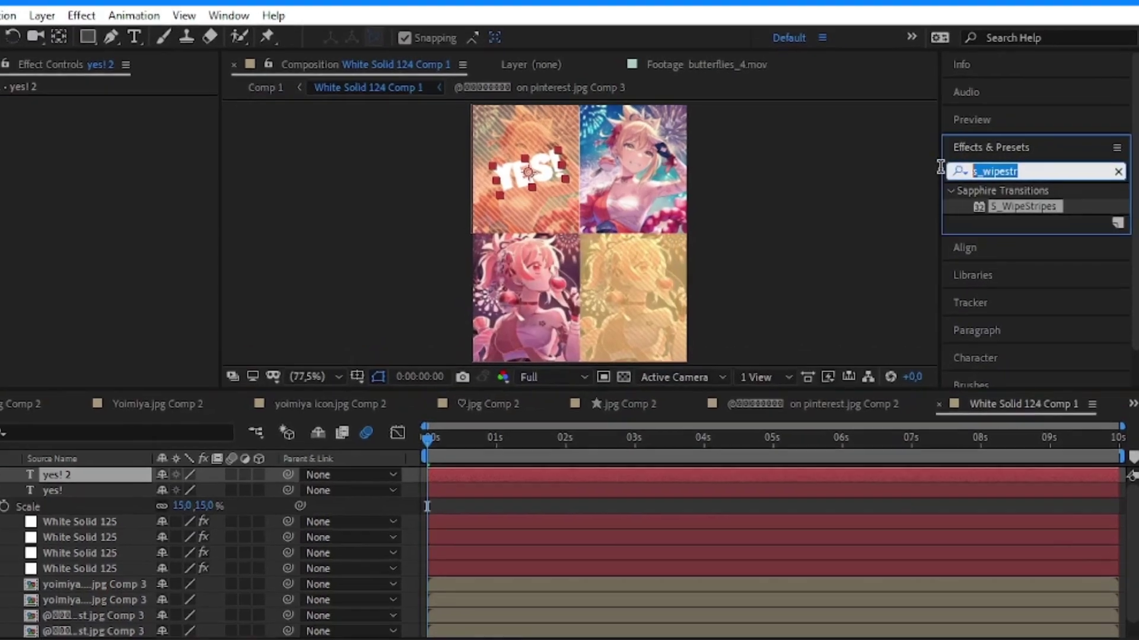
Apply a Gradient Ramp to the yes! 2 text running between white and orange.
{"action": "type", "text": "gradien"}
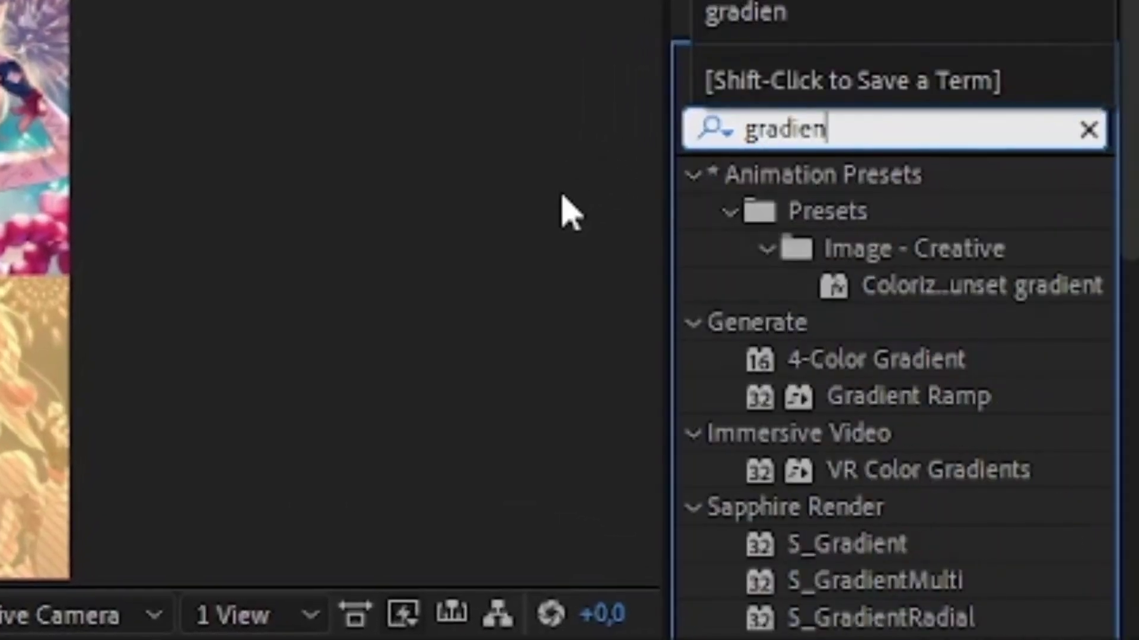
{"action": "type", "text": "t r"}
{"action": "double_click", "coordinate": [907, 214]}
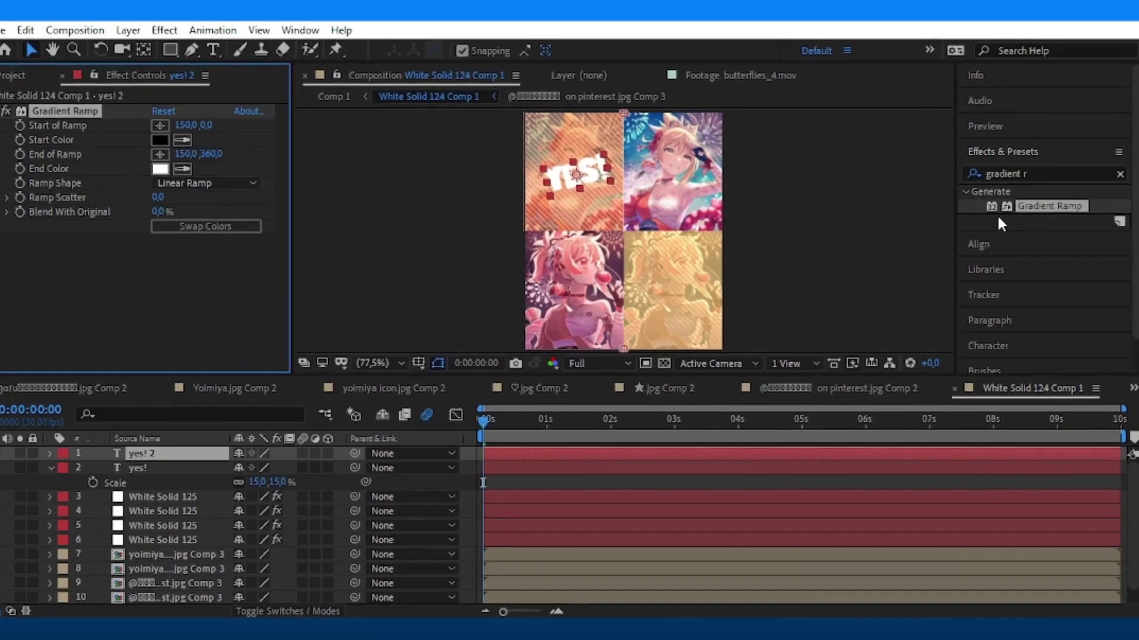
{"action": "left_click", "coordinate": [170, 141]}
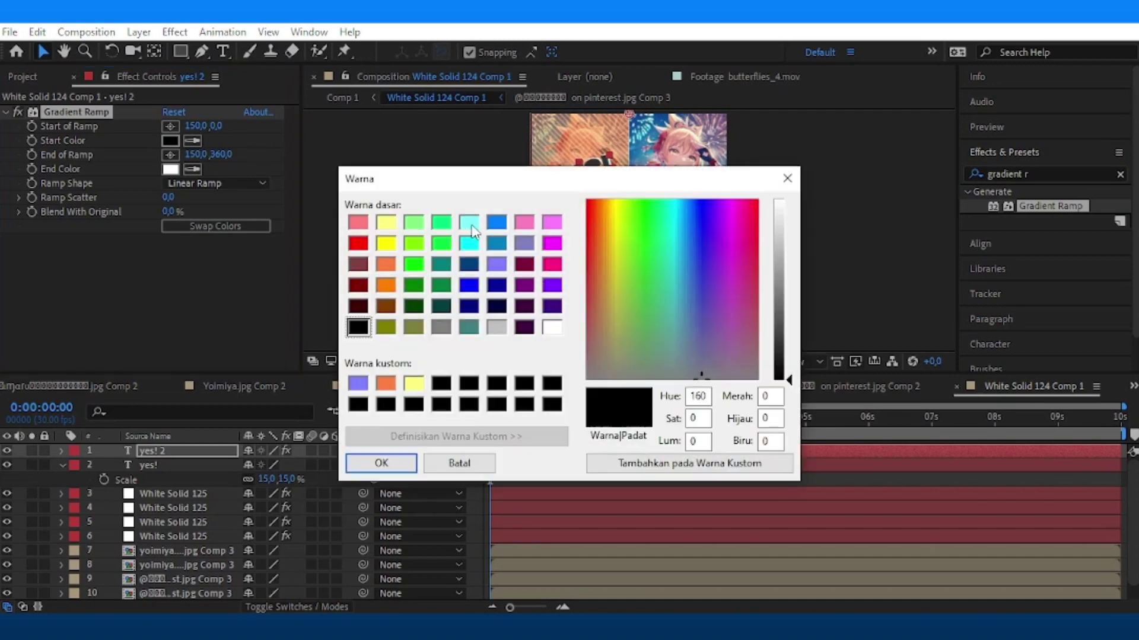
{"action": "left_click", "coordinate": [386, 222]}
{"action": "left_click", "coordinate": [358, 222]}
{"action": "left_click", "coordinate": [386, 263]}
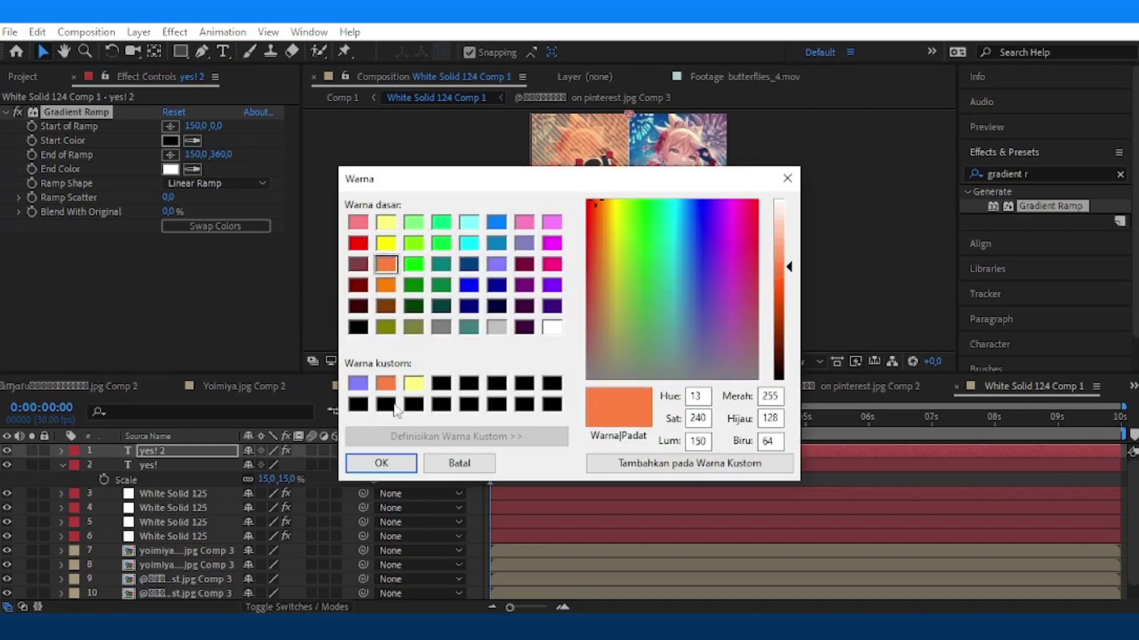
{"action": "left_click", "coordinate": [381, 463]}
{"action": "left_click", "coordinate": [171, 169]}
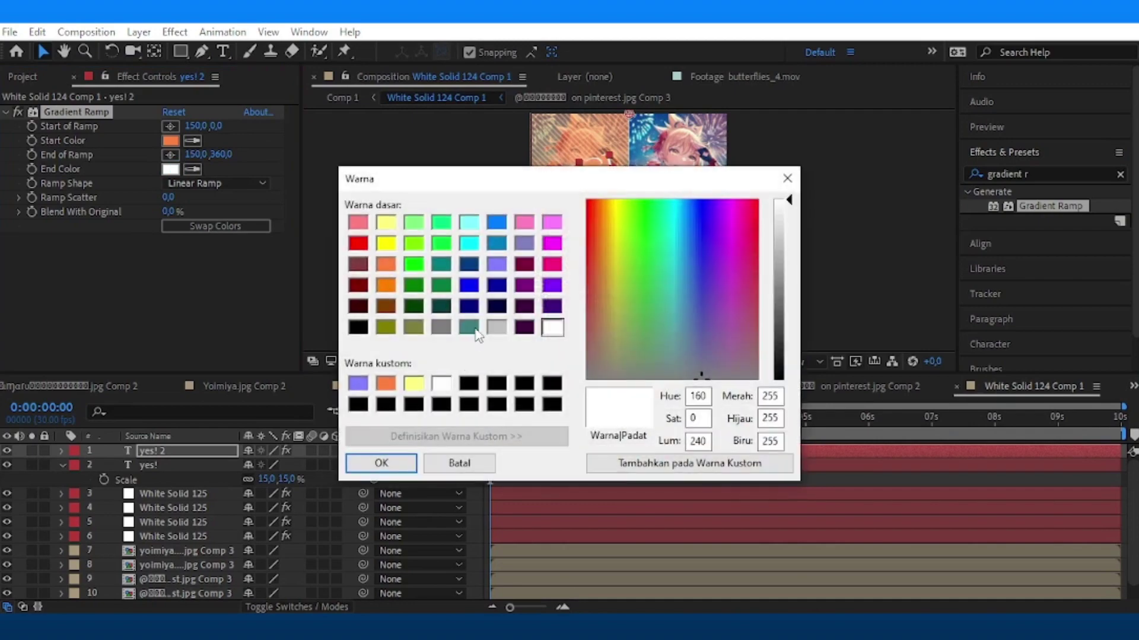
{"action": "left_click", "coordinate": [359, 243]}
{"action": "left_click", "coordinate": [382, 462]}
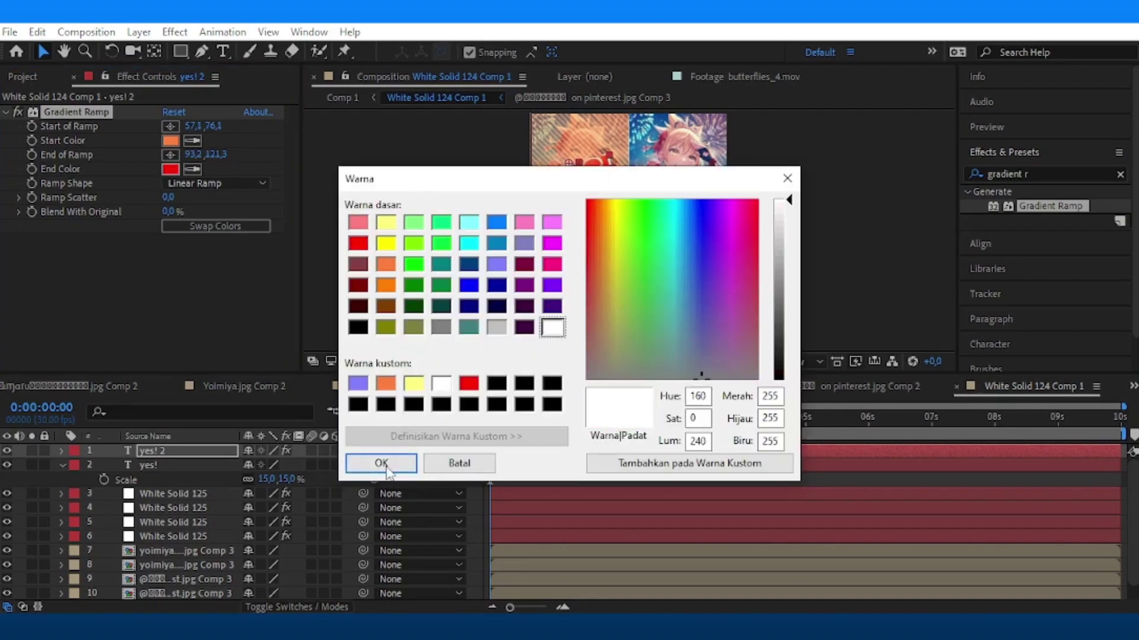
{"action": "left_click", "coordinate": [387, 467]}
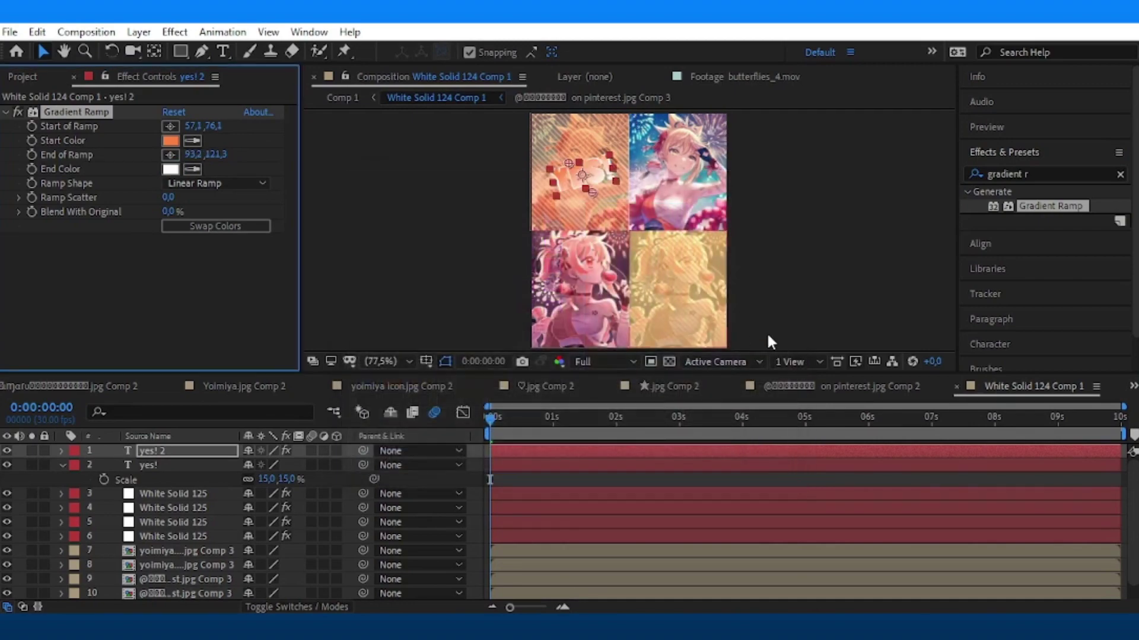
{"action": "left_click", "coordinate": [542, 465]}
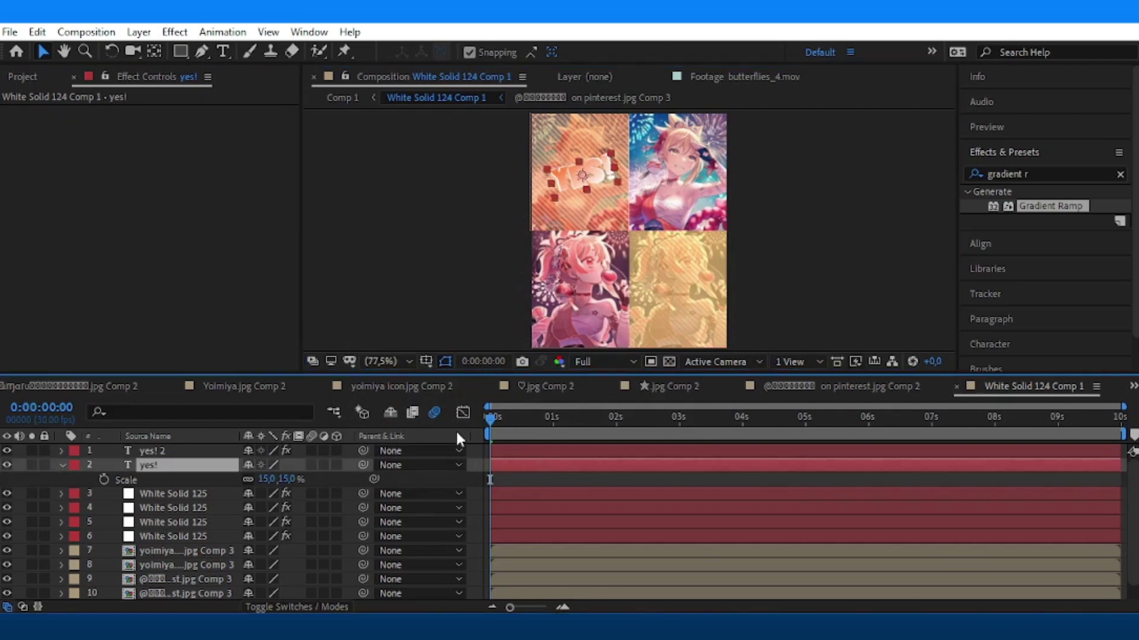
{"action": "left_click", "coordinate": [554, 451]}
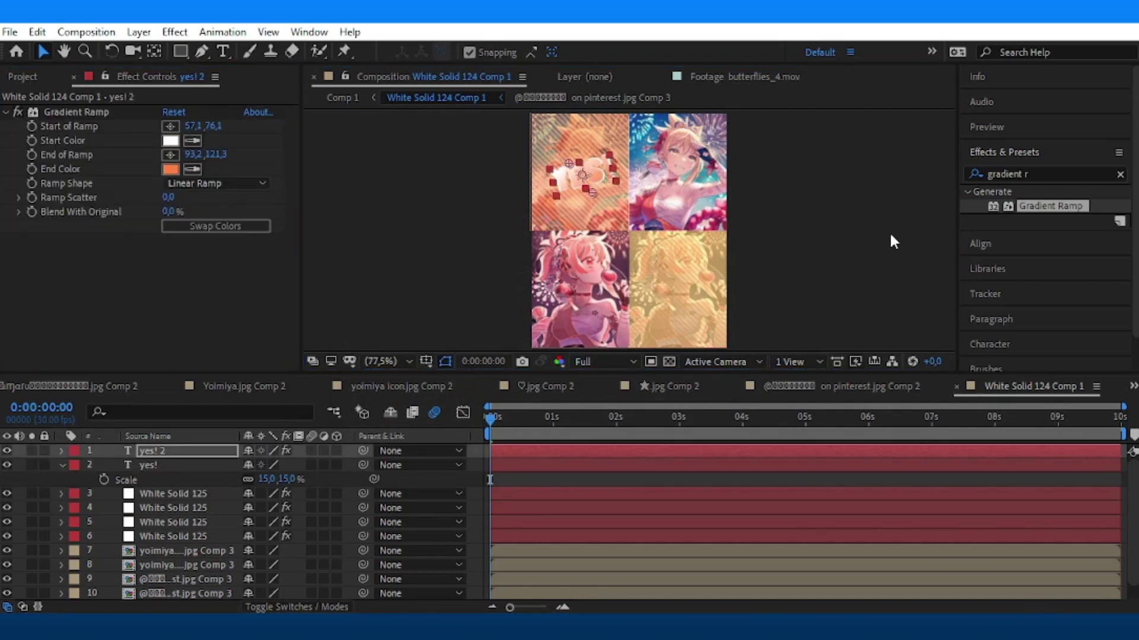
Duplicate yes! and yes! 2, rotate the copies to 14° and place them on the bottom-right photo.
{"action": "key", "text": "ctrl+s"}
{"action": "left_click", "coordinate": [117, 462], "text": "ctrl"}
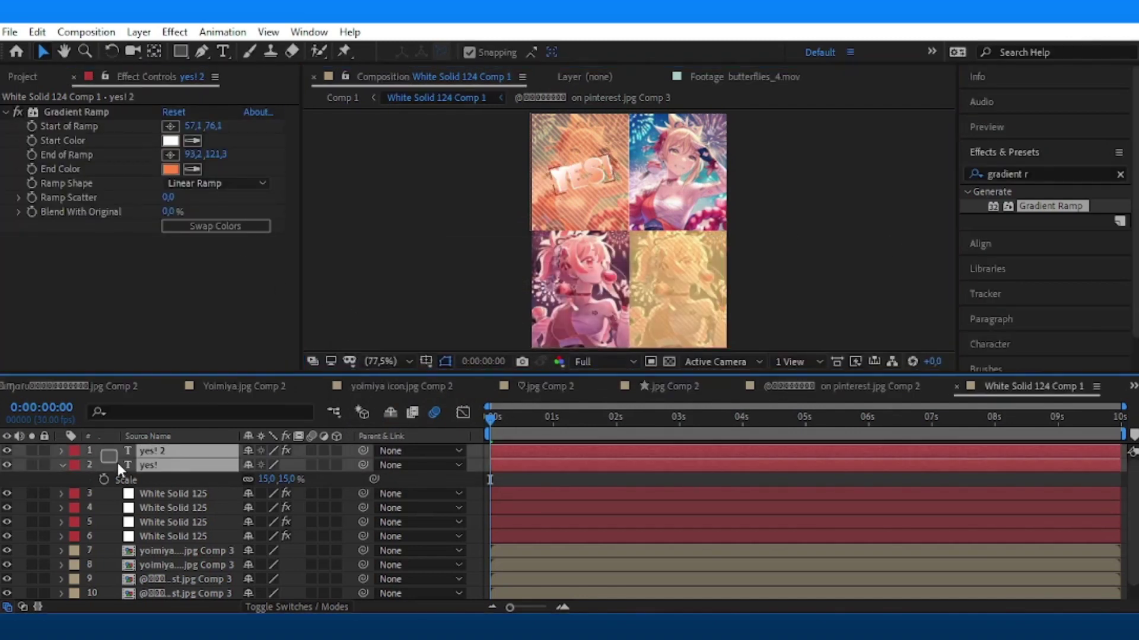
{"action": "key", "text": "ctrl+d"}
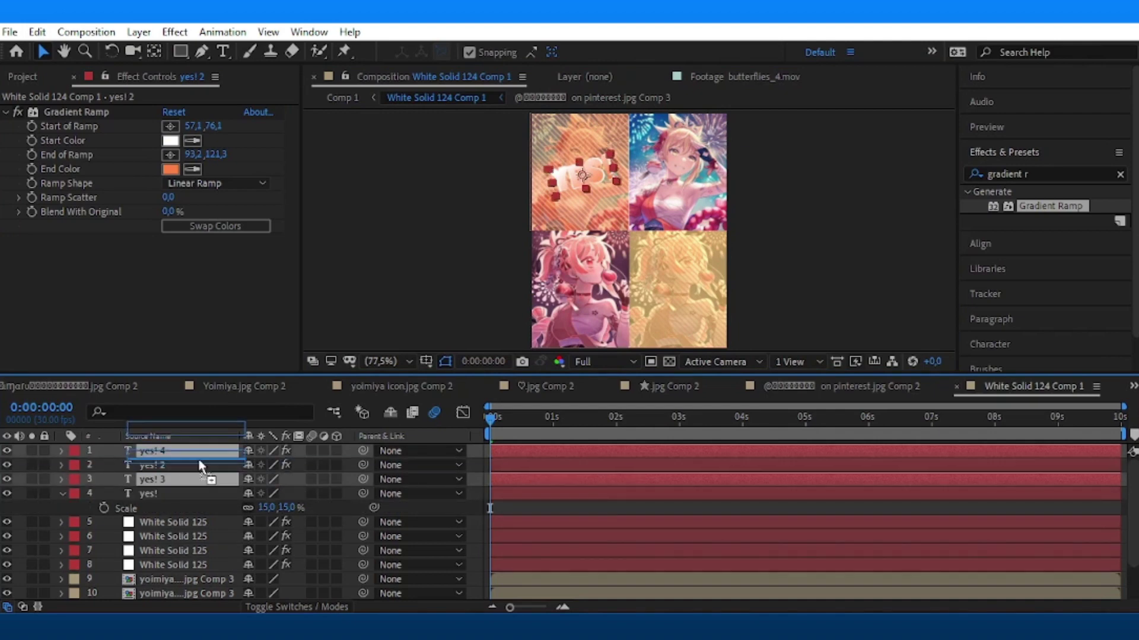
{"action": "key", "text": "r"}
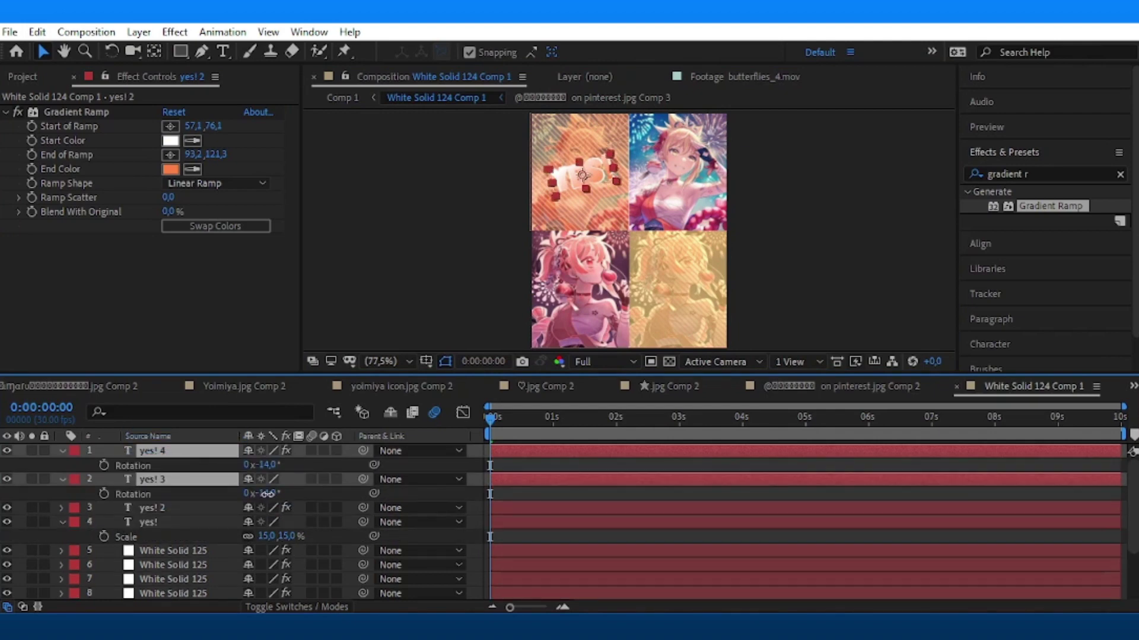
{"action": "left_click", "coordinate": [267, 494]}
{"action": "key", "text": "Return"}
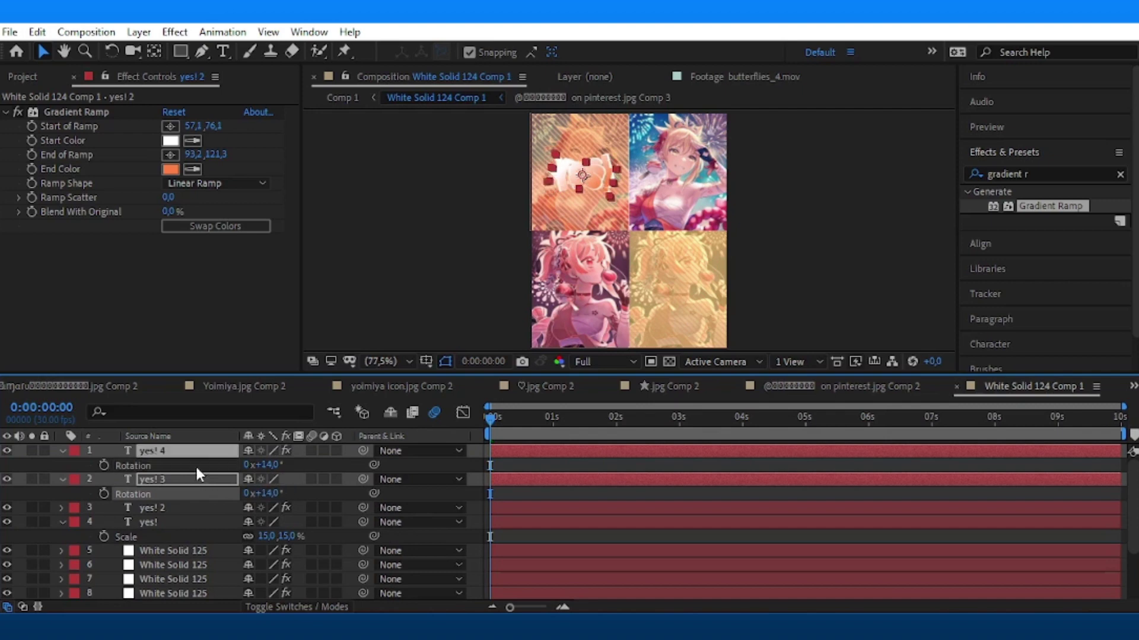
{"action": "left_click", "coordinate": [615, 200]}
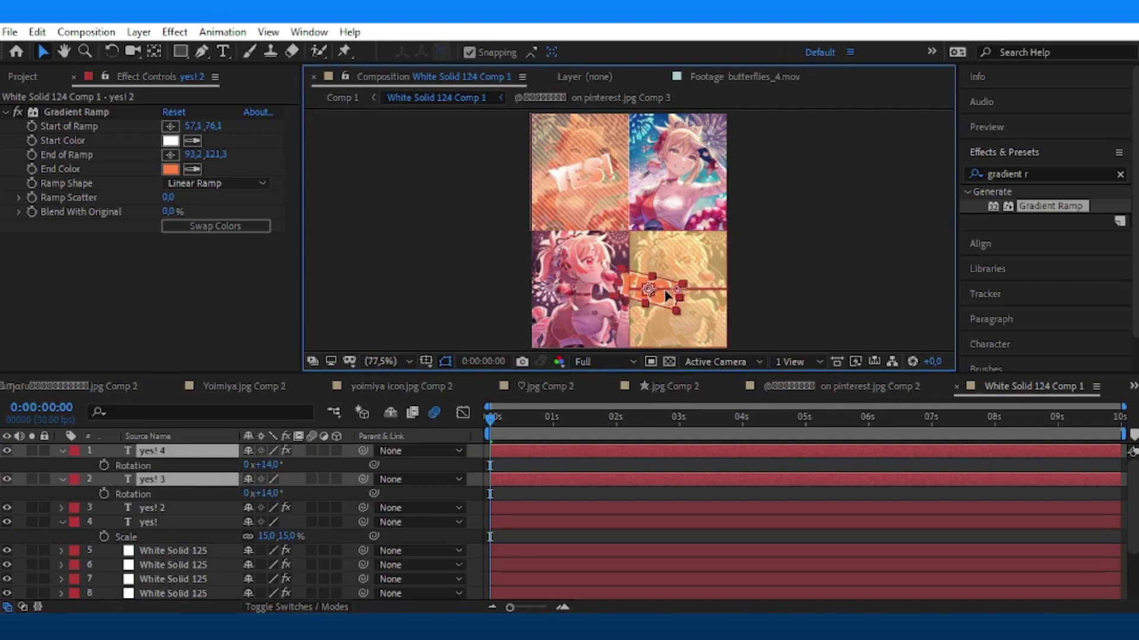
{"action": "left_click", "coordinate": [415, 242]}
Apply a Drop Shadow with 25% opacity to the yes! 3 sticker.
{"action": "key", "text": "ctrl+s"}
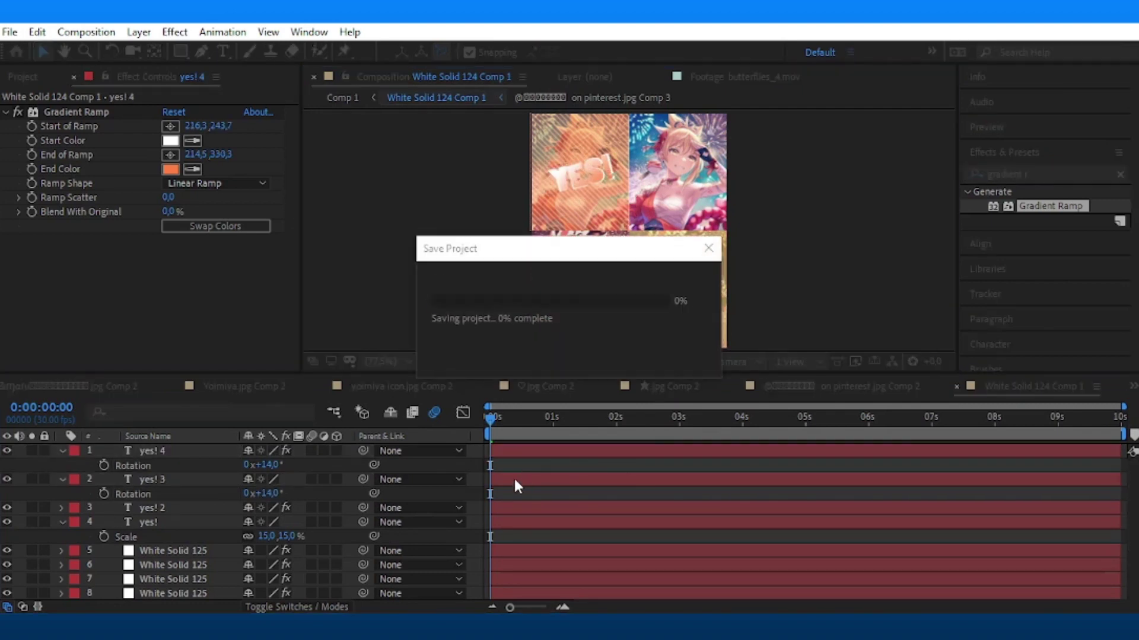
{"action": "left_click", "coordinate": [514, 478]}
{"action": "left_click", "coordinate": [988, 174]}
{"action": "type", "text": "dr"}
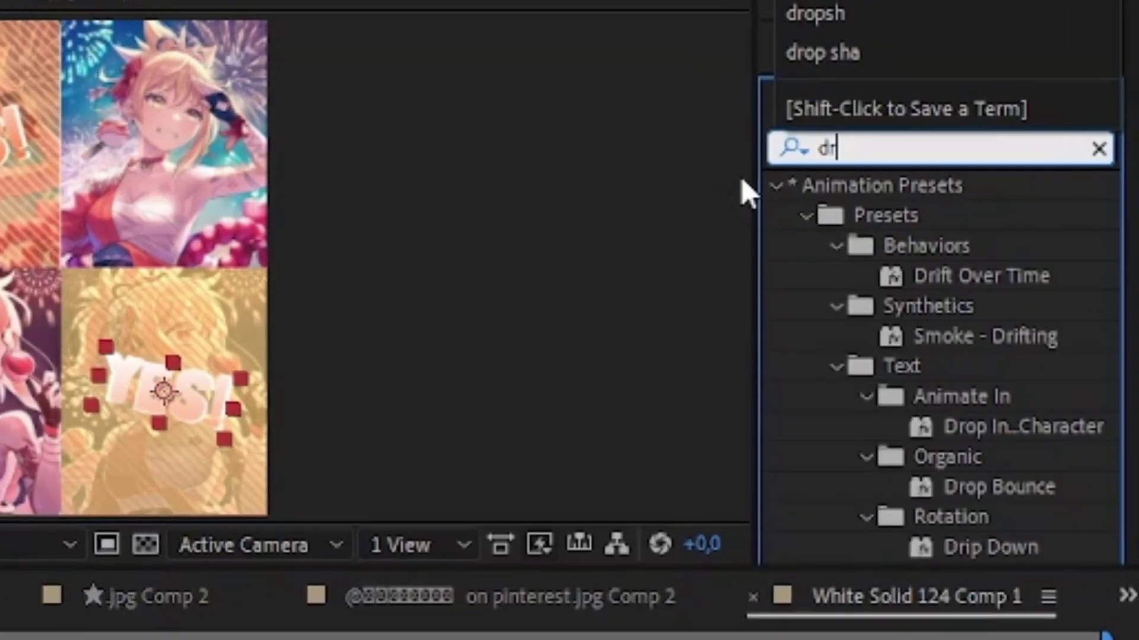
{"action": "type", "text": "op sh"}
{"action": "double_click", "coordinate": [925, 278]}
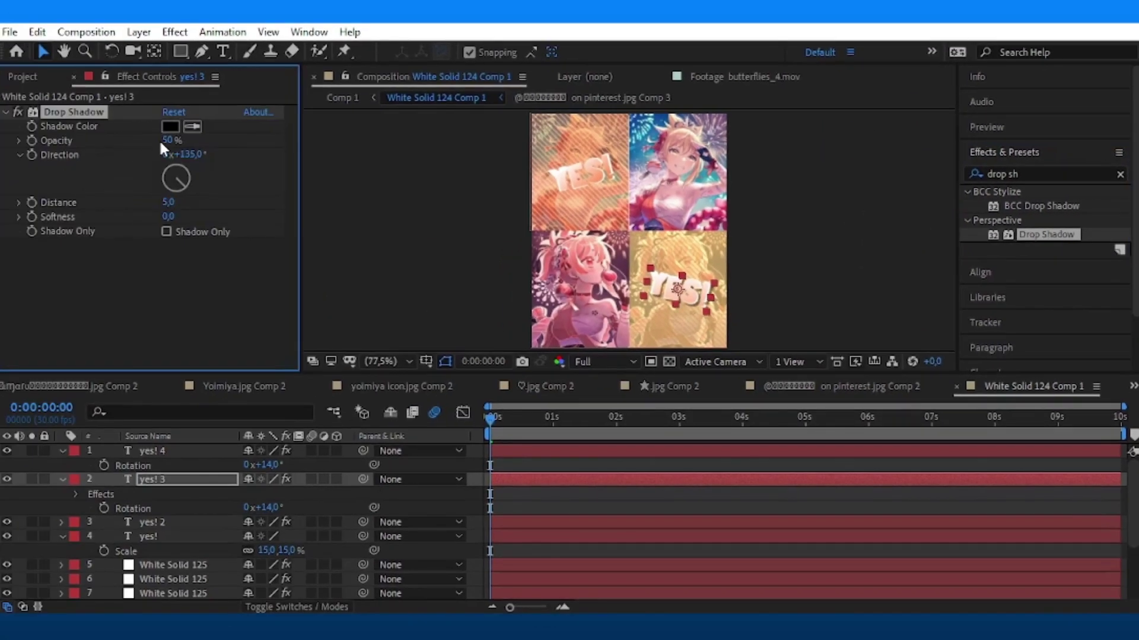
{"action": "left_click", "coordinate": [167, 140]}
{"action": "type", "text": "25"}
{"action": "key", "text": "Return"}
Paste the same drop shadow onto the yes! sticker and save.
{"action": "left_click", "coordinate": [173, 537]}
{"action": "key", "text": "ctrl+v"}
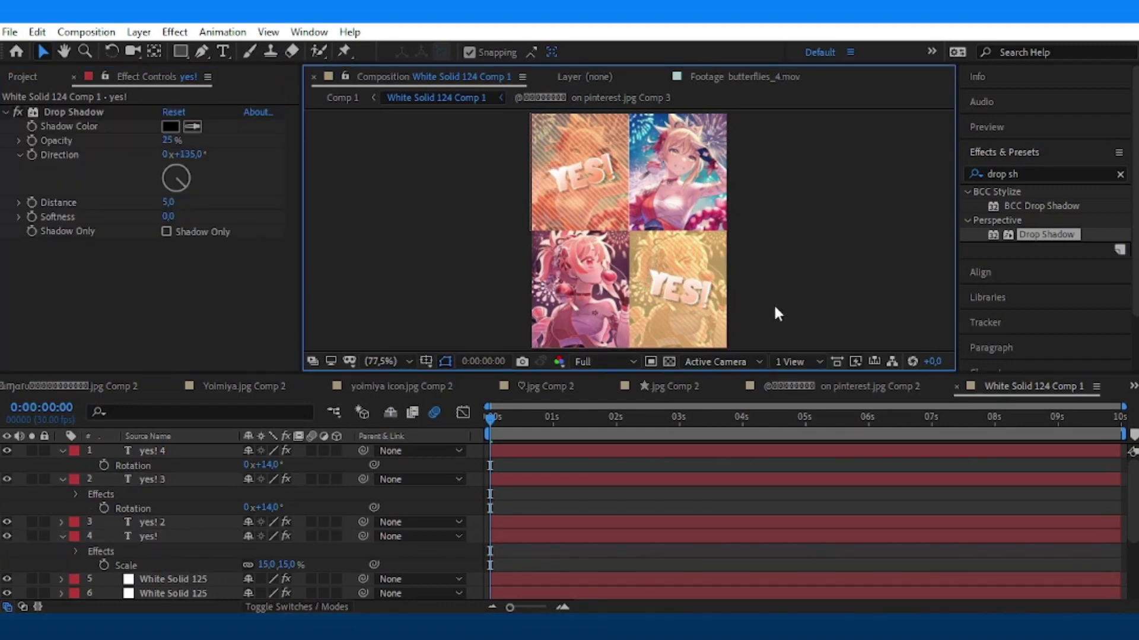
{"action": "key", "text": "ctrl+s"}
{"action": "key", "text": "ctrl+a"}
{"action": "left_click", "coordinate": [777, 344]}
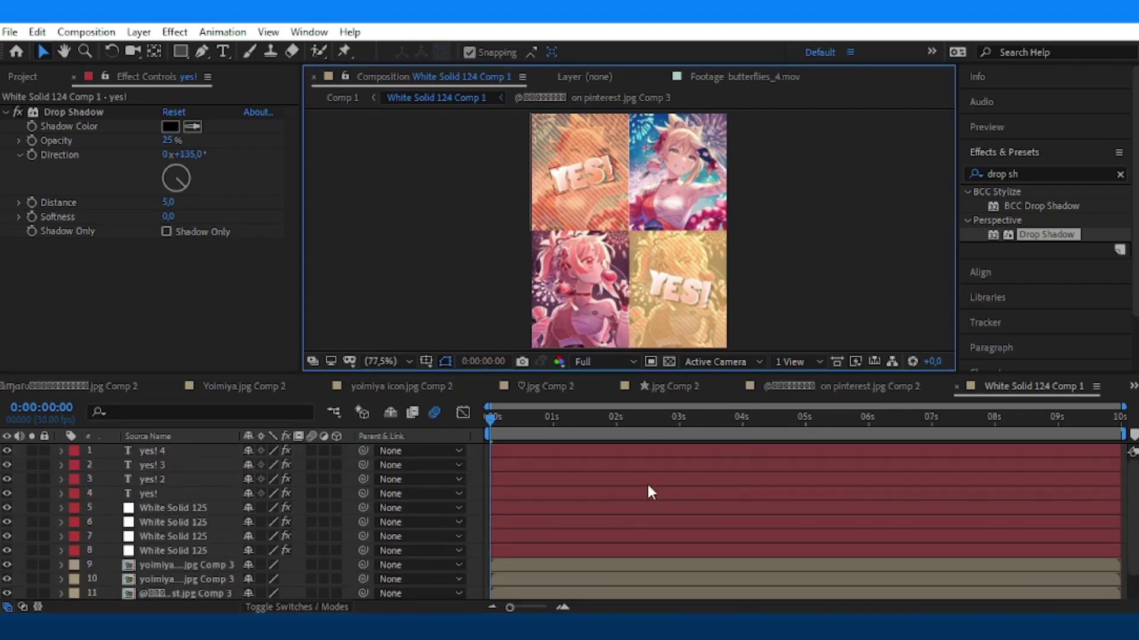
{"action": "left_click", "coordinate": [1132, 386]}
In Comp 1 at 0:00:01:19, make the photo grid 3D and trim the ★.jpg Comp 2 layer's end.
{"action": "left_click", "coordinate": [1020, 90]}
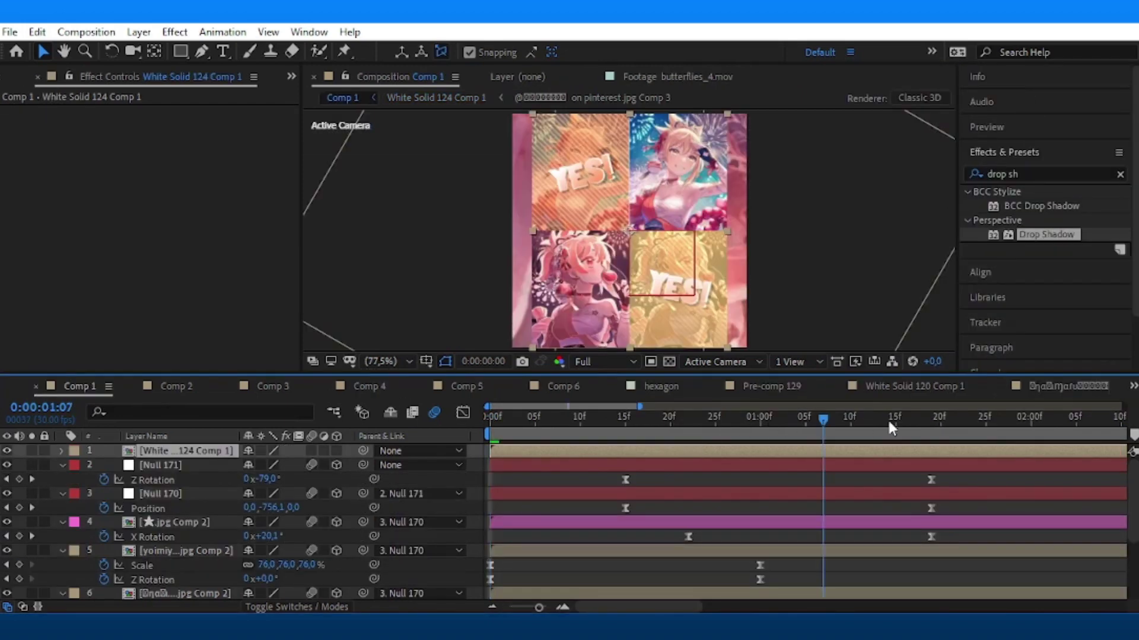
{"action": "left_click_drag", "start_coordinate": [889, 422], "coordinate": [932, 442]}
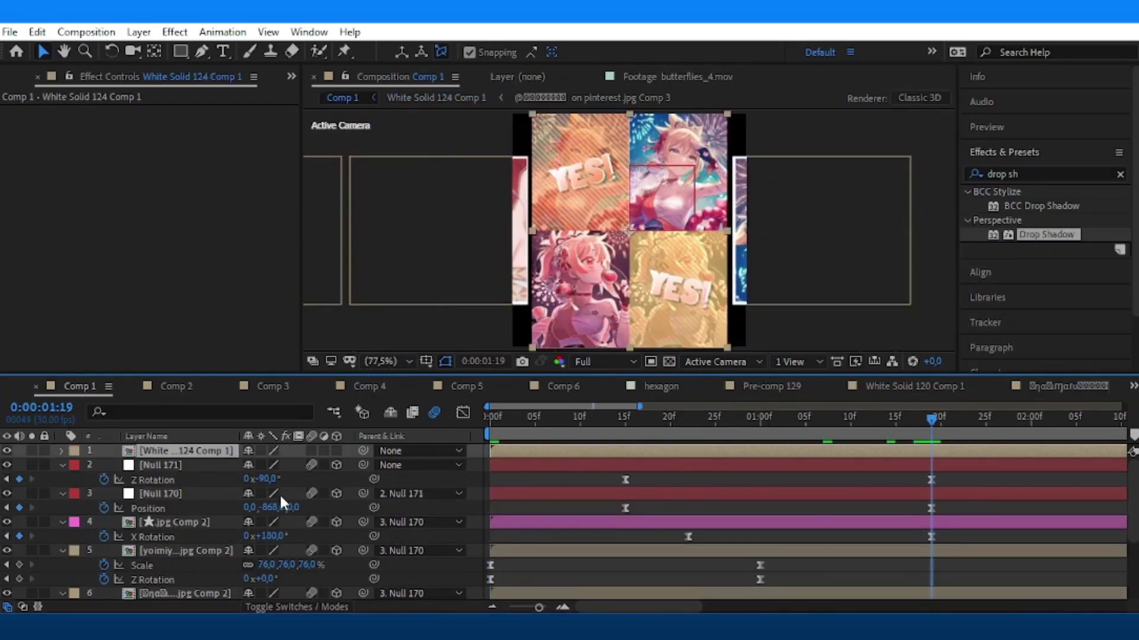
{"action": "key", "text": "s"}
{"action": "left_click", "coordinate": [336, 451]}
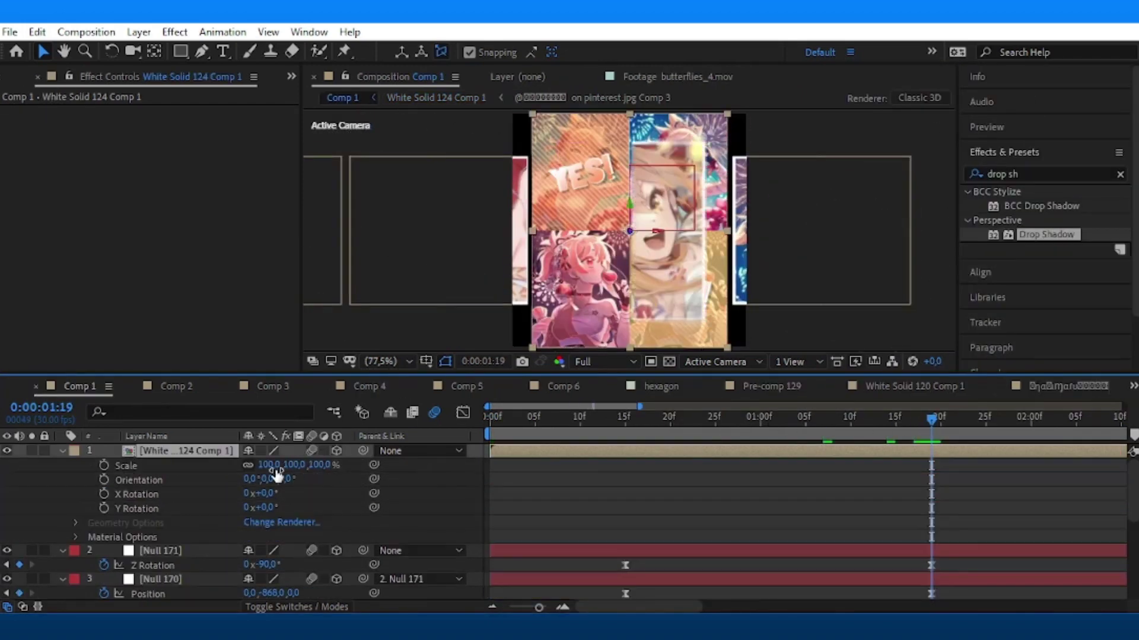
{"action": "left_click", "coordinate": [934, 562]}
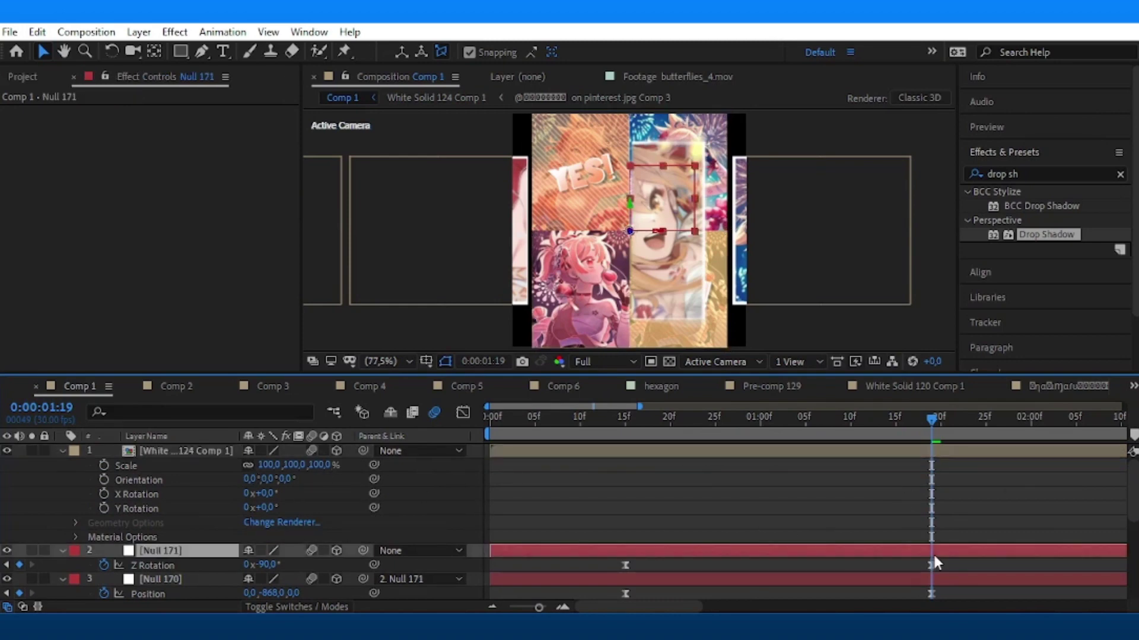
{"action": "scroll", "coordinate": [924, 514], "scroll_direction": "down", "scroll_amount": 3}
{"action": "scroll", "coordinate": [924, 514], "scroll_direction": "up", "scroll_amount": 2}
{"action": "scroll", "coordinate": [926, 524], "scroll_direction": "down", "scroll_amount": 3}
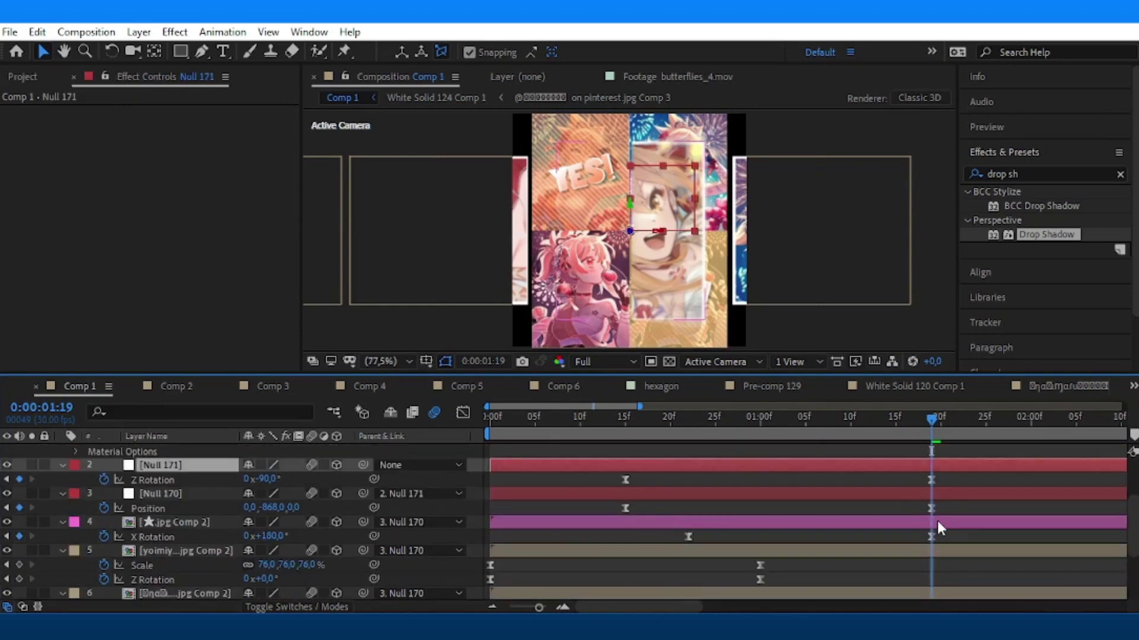
{"action": "left_click", "coordinate": [937, 520]}
{"action": "key", "text": "alt+bracketright"}
{"action": "left_click", "coordinate": [810, 578]}
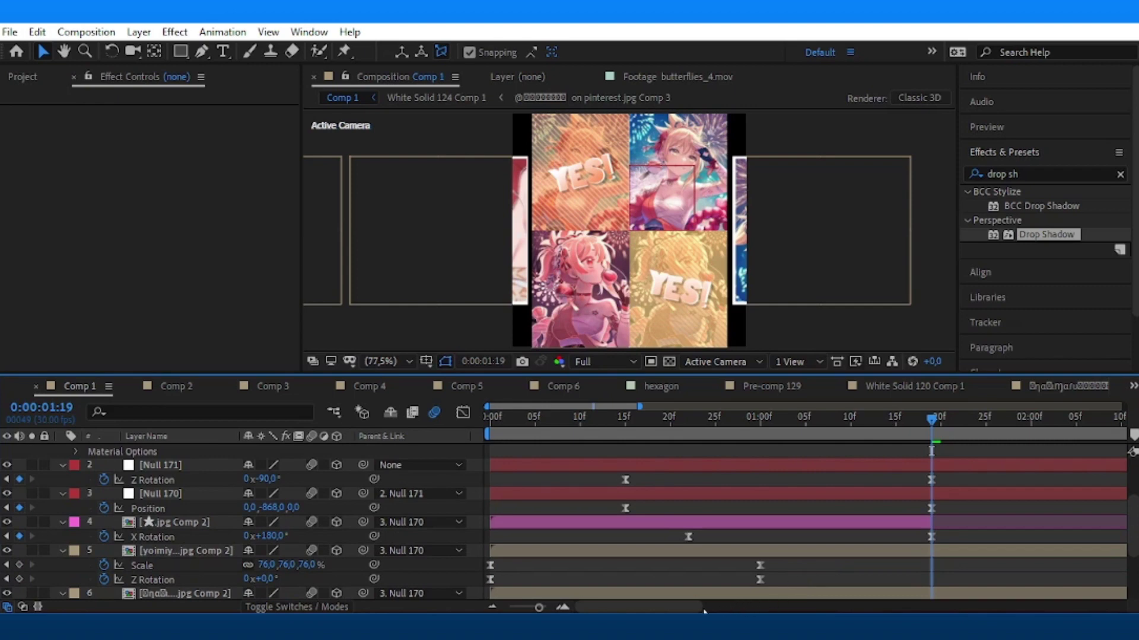
{"action": "left_click_drag", "start_coordinate": [704, 611], "coordinate": [743, 611]}
{"action": "key", "text": "ctrl+s"}
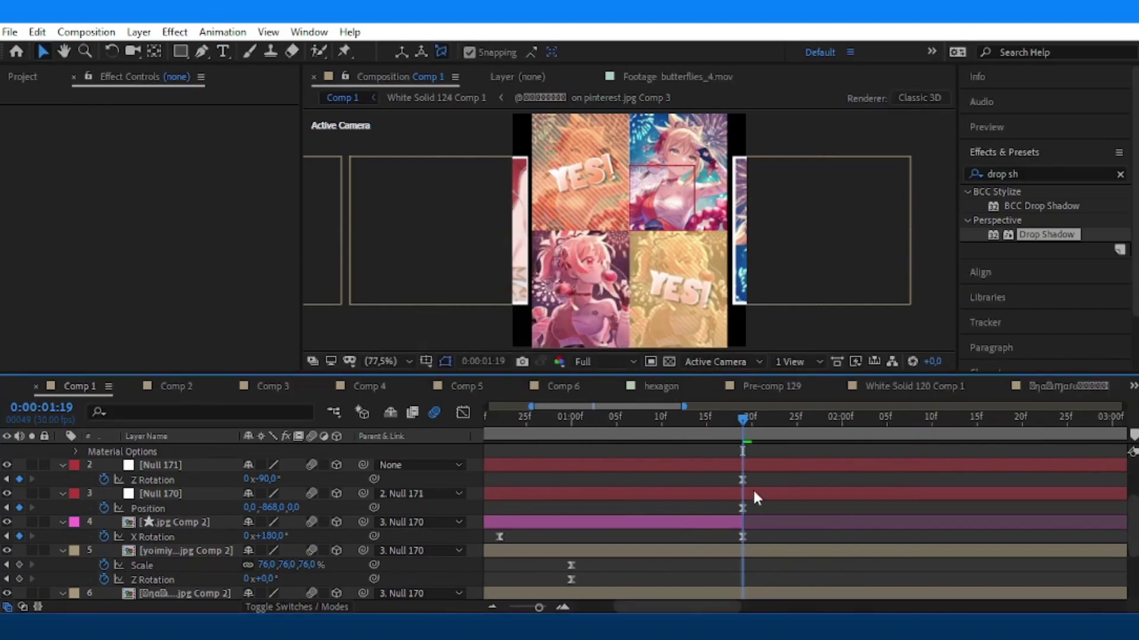
{"action": "scroll", "coordinate": [752, 498], "scroll_direction": "up", "scroll_amount": 5}
Scale the White Solid 124 Comp 1 layer to 75%, split it at 1:19 and delete the earlier piece.
{"action": "left_click", "coordinate": [749, 451]}
{"action": "key", "text": "s"}
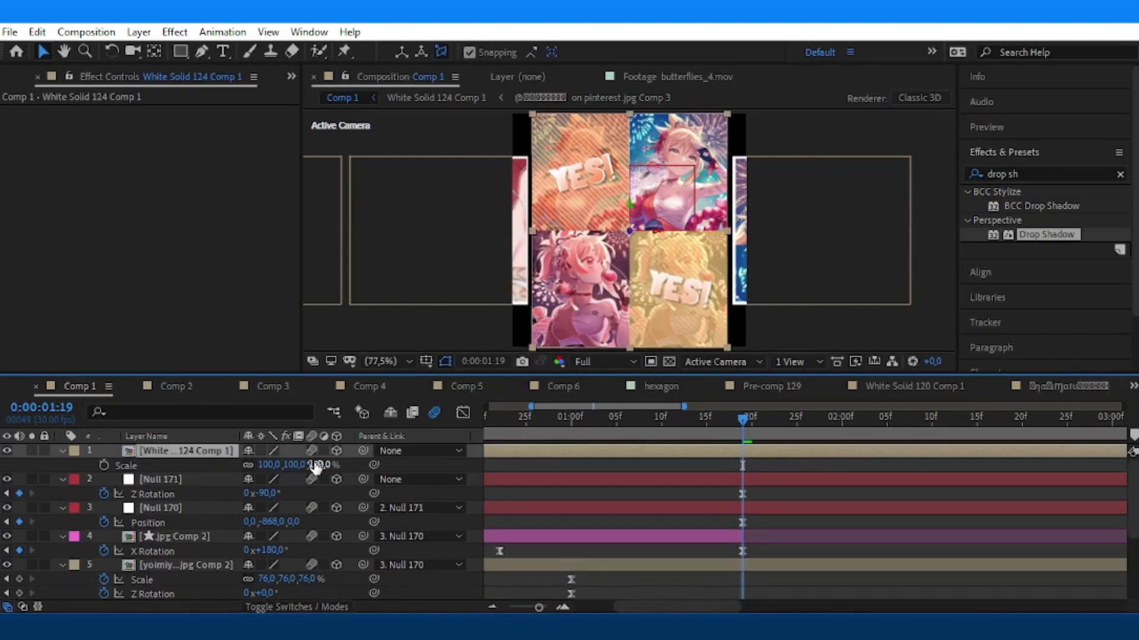
{"action": "type", "text": "50"}
{"action": "key", "text": "Return"}
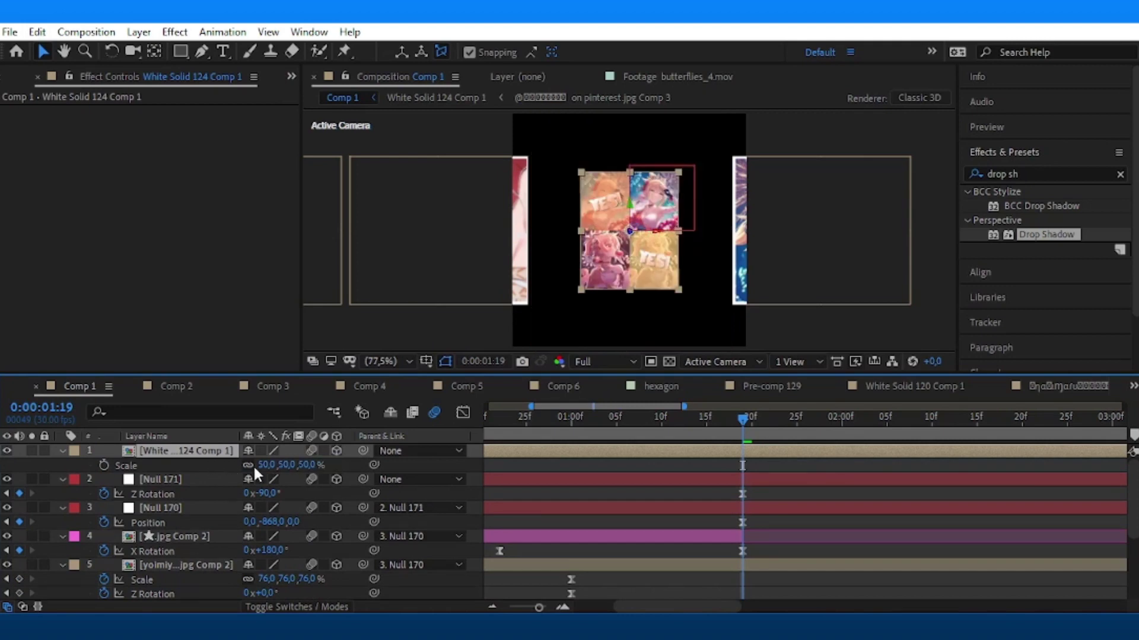
{"action": "left_click_drag", "start_coordinate": [267, 464], "coordinate": [335, 464]}
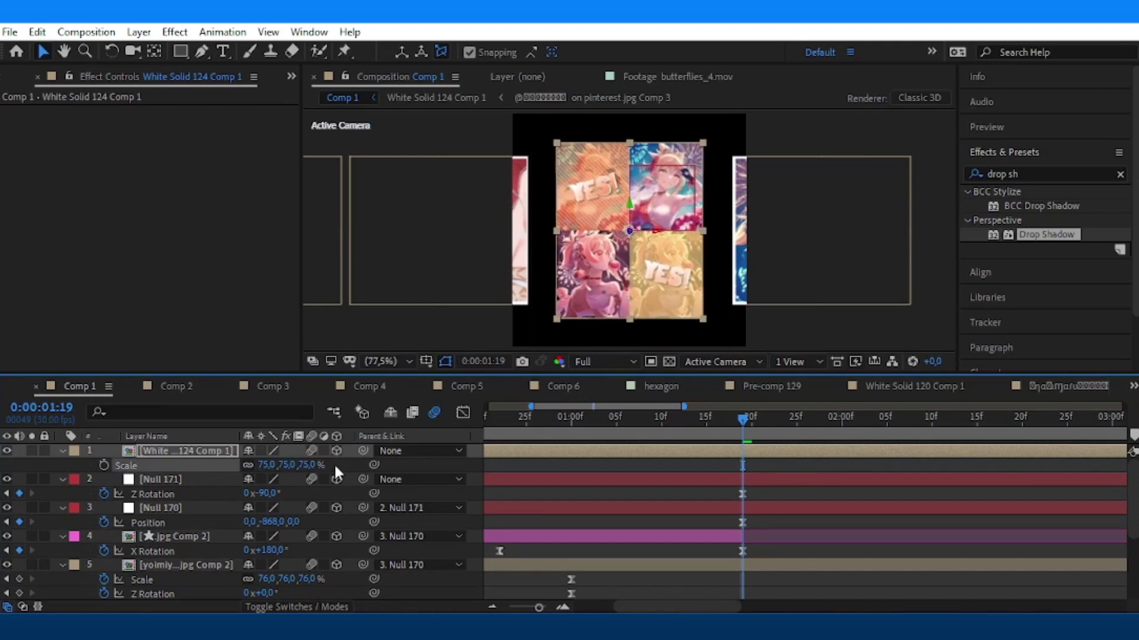
{"action": "key", "text": "ctrl+shift+d"}
{"action": "left_click", "coordinate": [746, 464]}
{"action": "key", "text": "Delete"}
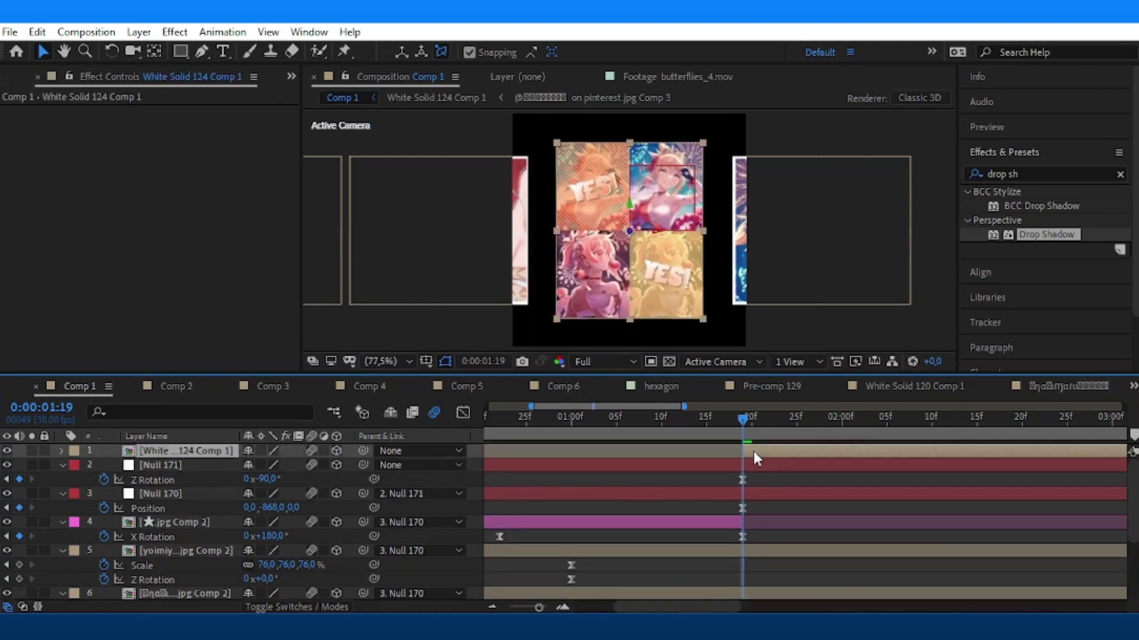
{"action": "left_click_drag", "start_coordinate": [189, 461], "coordinate": [196, 504]}
Save the project and label the grid layer Fuchsia.
{"action": "key", "text": "ctrl+s"}
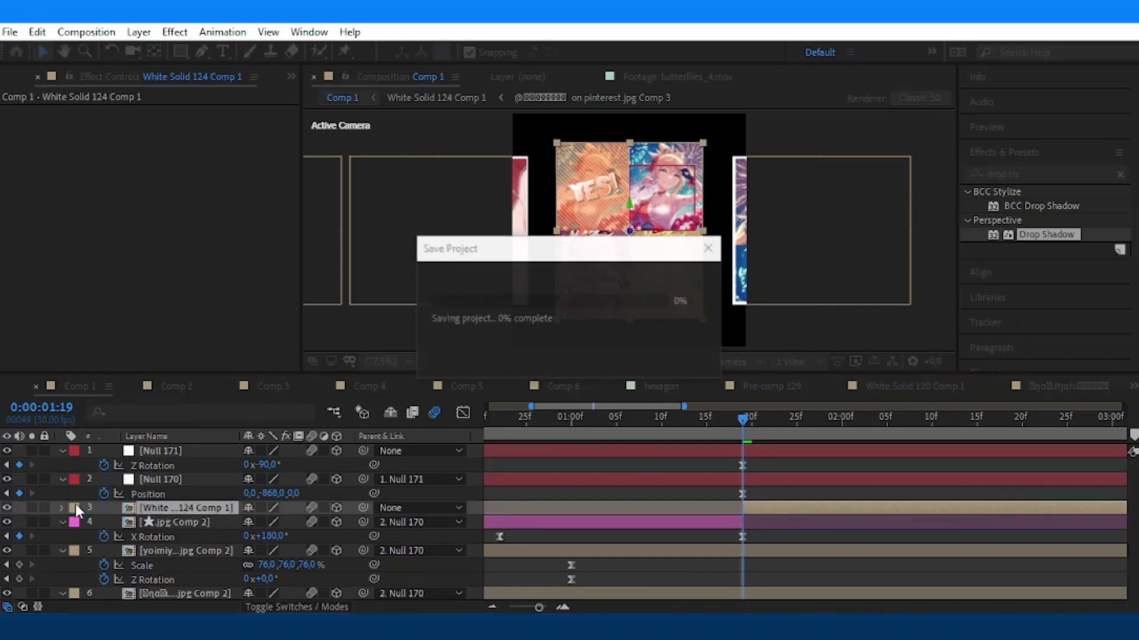
{"action": "left_click", "coordinate": [74, 511]}
{"action": "left_click", "coordinate": [107, 446]}
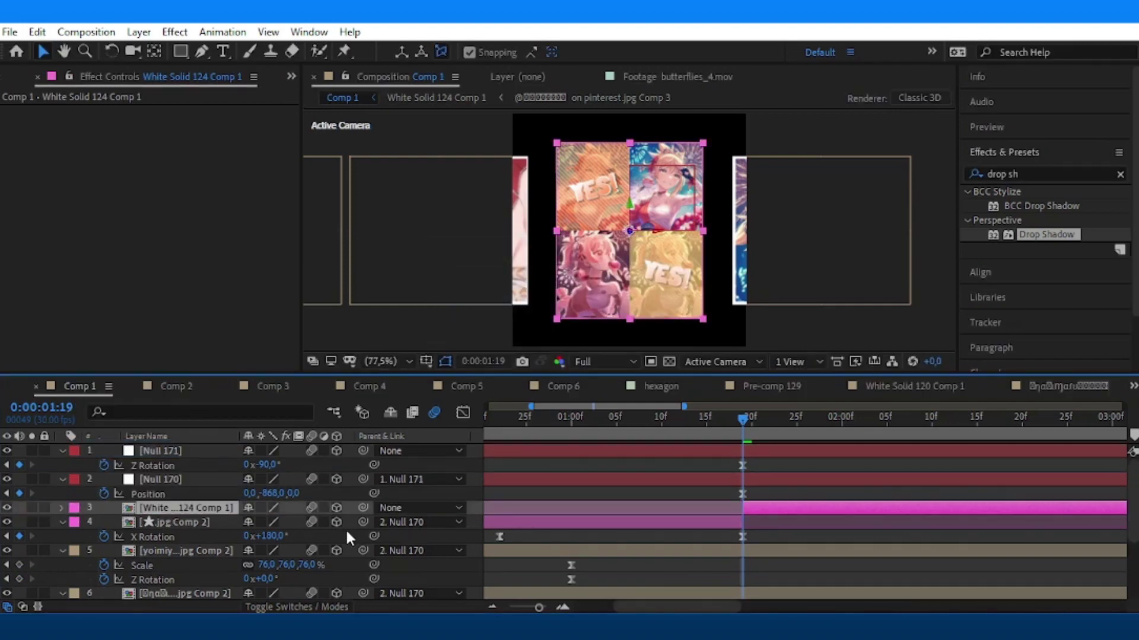
Keyframe the grid layer's Y Rotation from 90° at 1:19 to 0° at 2:15.
{"action": "mouse_move", "coordinate": [726, 434]}
{"action": "left_mouse_down"}
{"action": "mouse_move", "coordinate": [641, 497]}
{"action": "mouse_move", "coordinate": [739, 523]}
{"action": "left_mouse_up"}
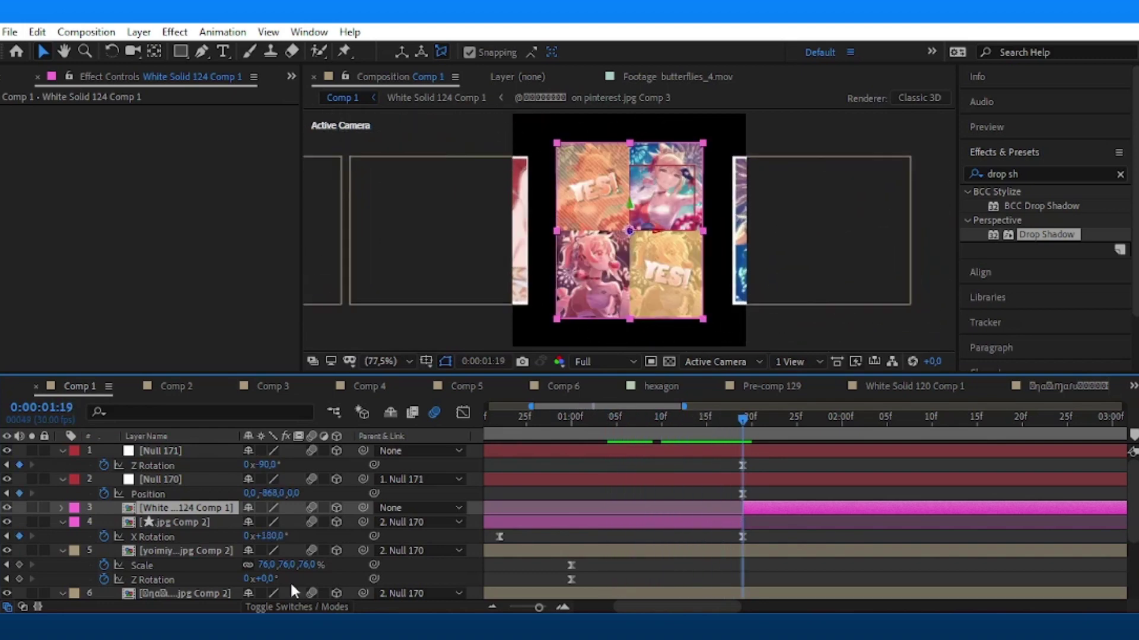
{"action": "left_click", "coordinate": [184, 508]}
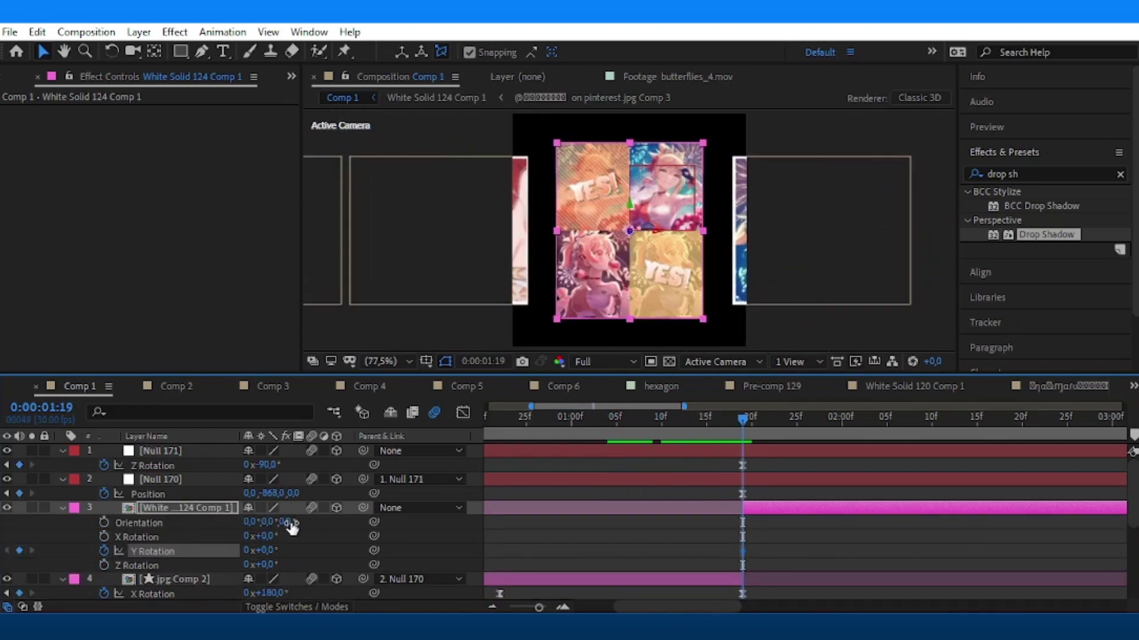
{"action": "key", "text": "u"}
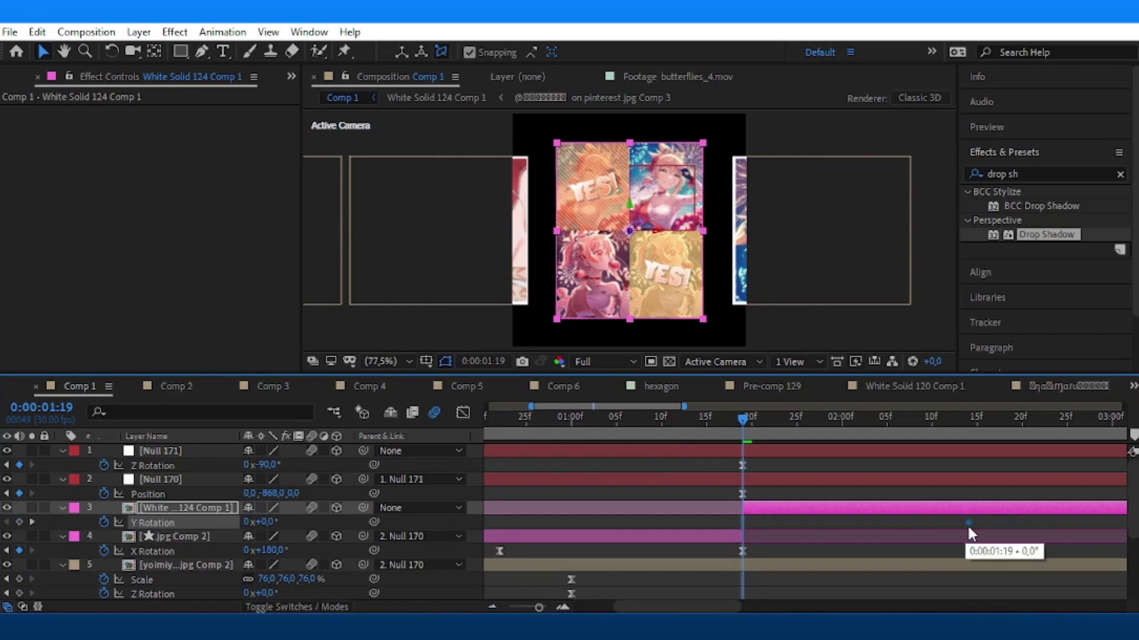
{"action": "left_click_drag", "start_coordinate": [969, 524], "coordinate": [977, 524]}
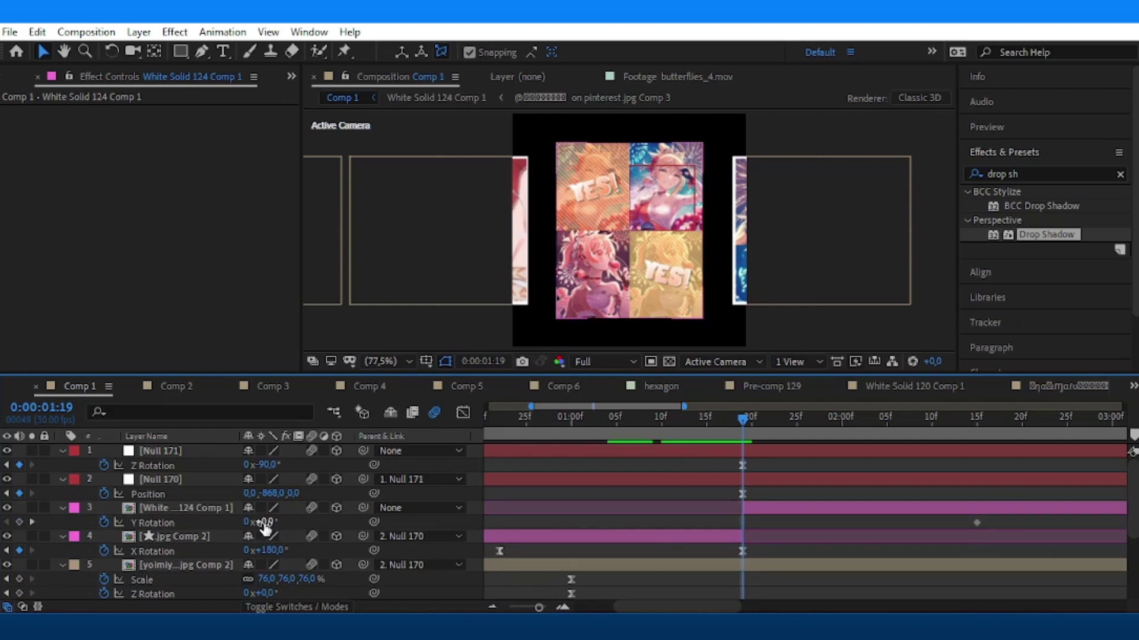
{"action": "left_click", "coordinate": [265, 523]}
{"action": "key", "text": "Return"}
{"action": "key", "text": "space"}
Apply Easy Ease to both Y Rotation keyframes and steepen the curve in the Graph Editor.
{"action": "left_click_drag", "start_coordinate": [1011, 528], "coordinate": [724, 526]}
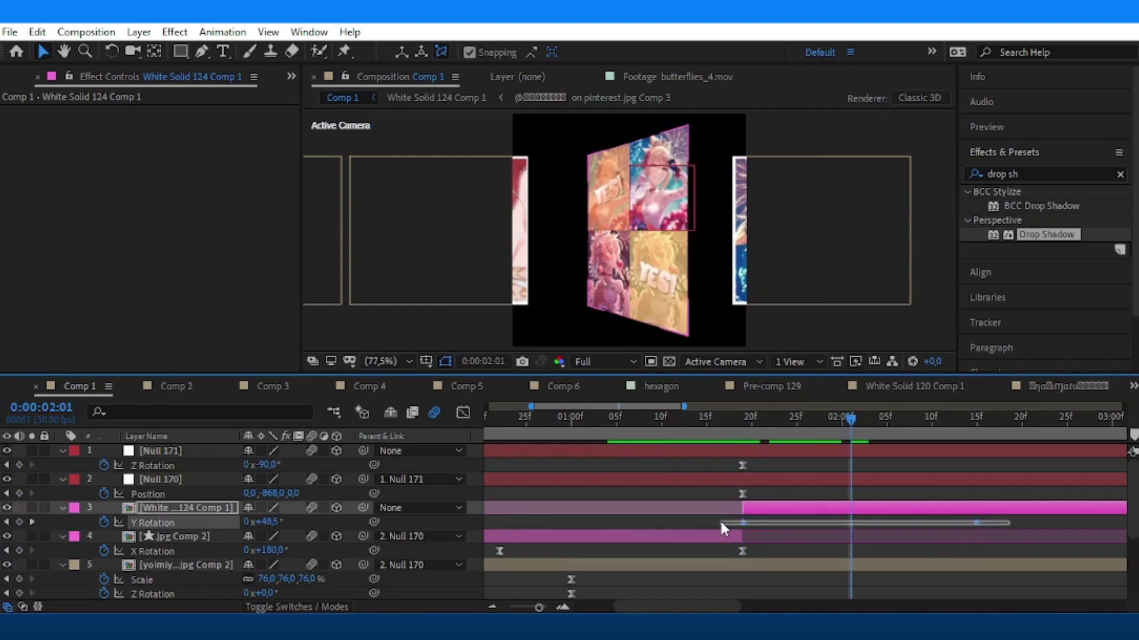
{"action": "key", "text": "F9"}
{"action": "left_click", "coordinate": [463, 412]}
{"action": "right_click", "coordinate": [784, 534]}
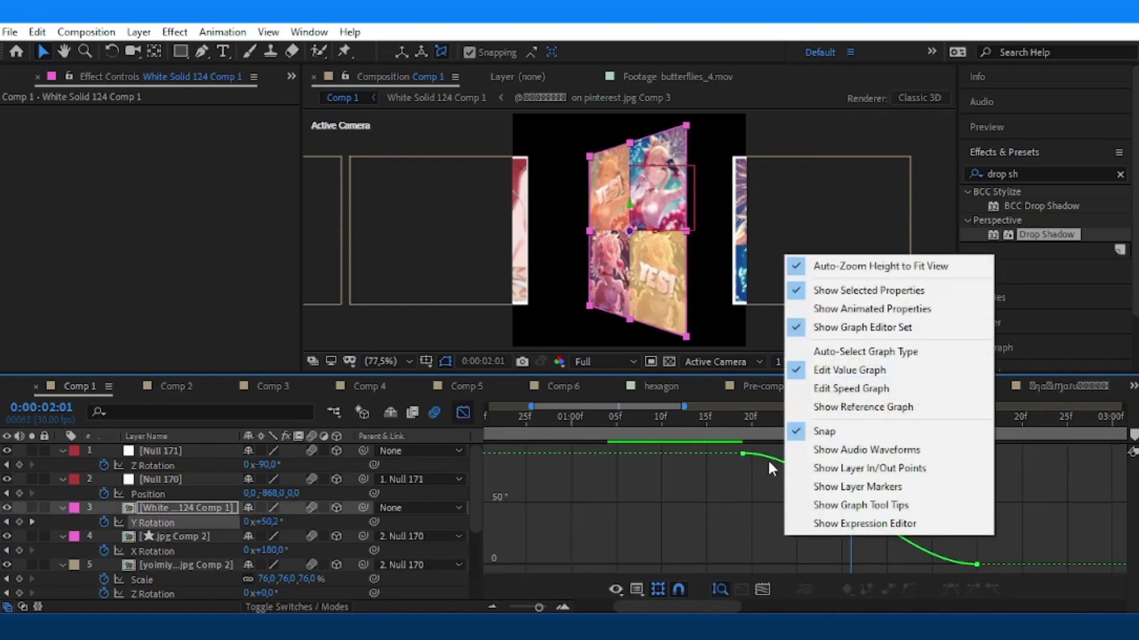
{"action": "left_click", "coordinate": [814, 468]}
{"action": "left_click_drag", "start_coordinate": [819, 455], "coordinate": [771, 551]}
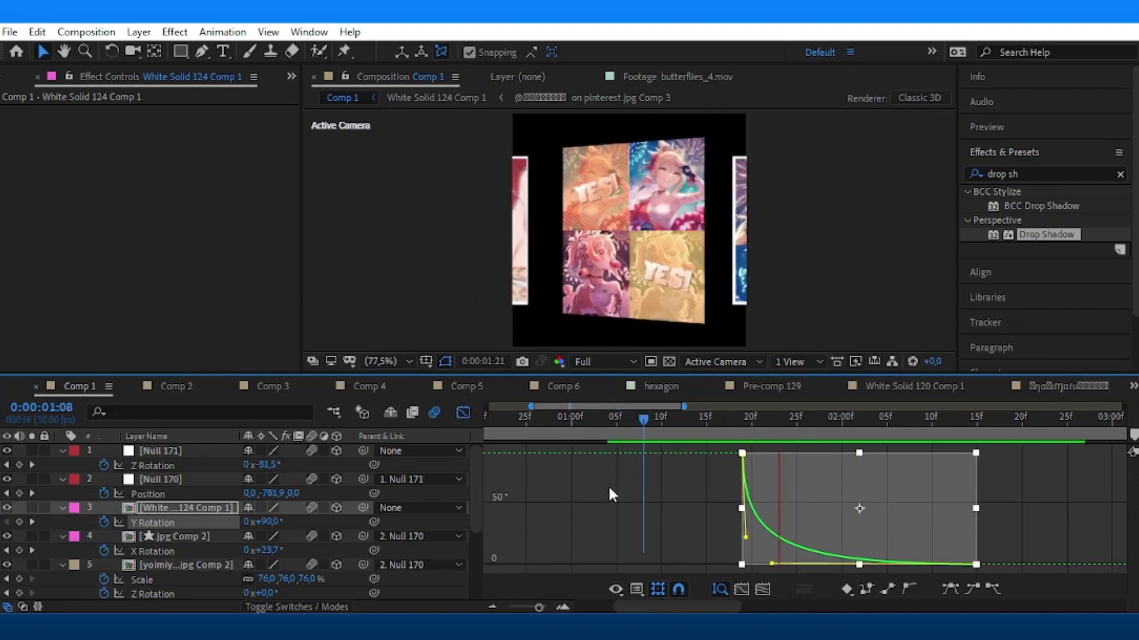
{"action": "key", "text": "shift+F3"}
Preview the flip-in, then duplicate the grid layer and select both copies.
{"action": "key", "text": "space"}
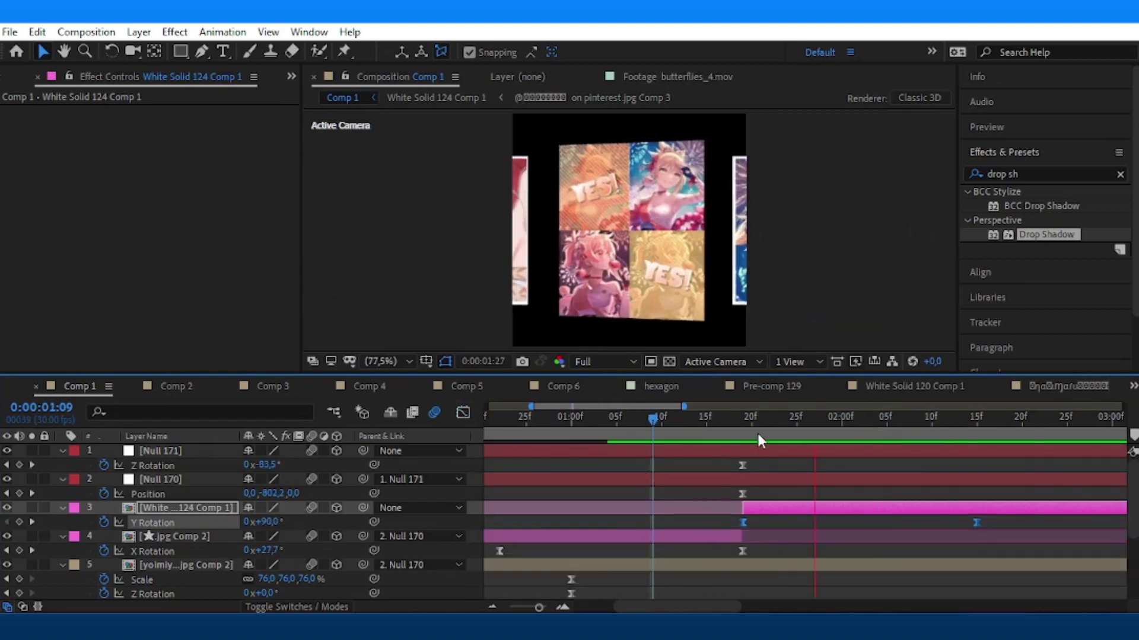
{"action": "key", "text": "space"}
{"action": "key", "text": "ctrl+d"}
{"action": "left_click", "coordinate": [109, 520], "text": "shift"}
Set both grid copies' label colour to Yellow.
{"action": "left_click", "coordinate": [75, 509]}
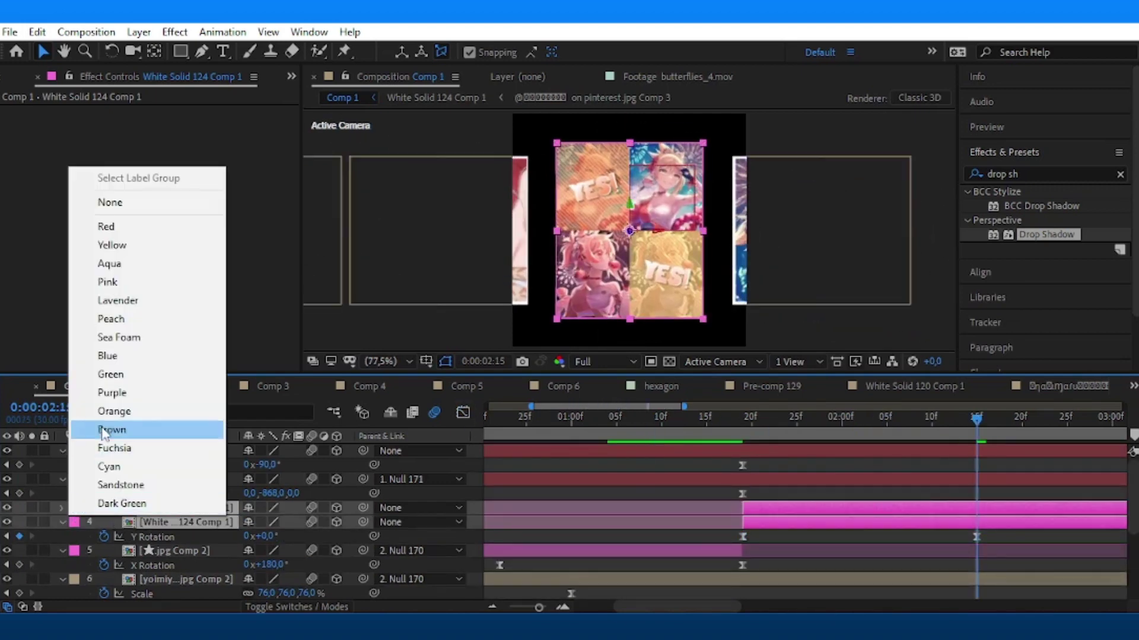
{"action": "left_click", "coordinate": [141, 251]}
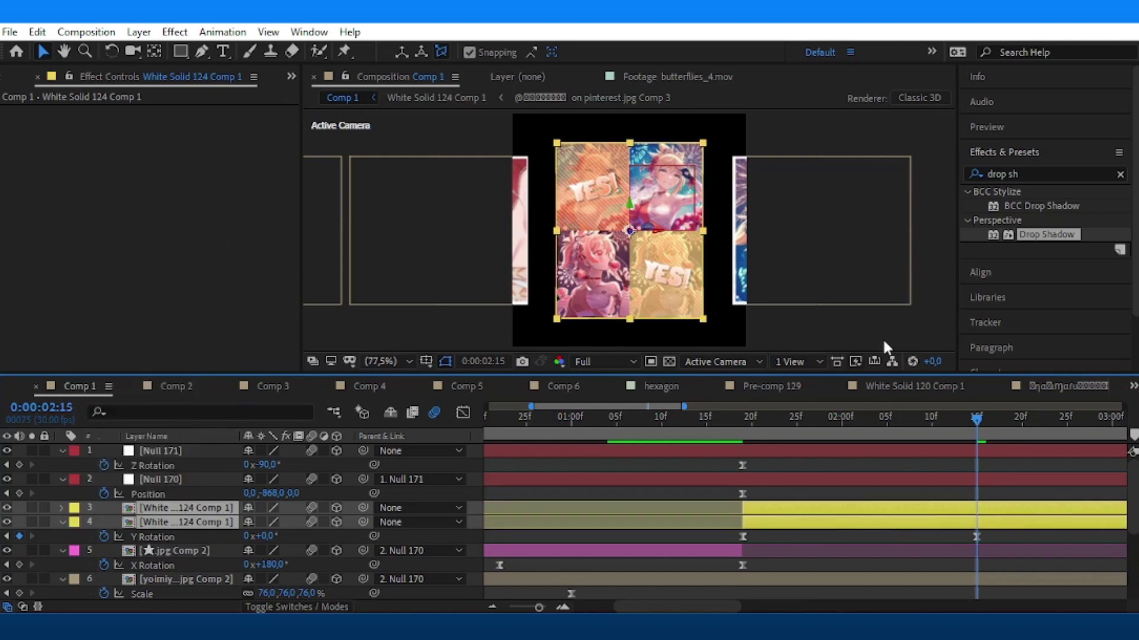
{"action": "left_click", "coordinate": [821, 512]}
Draw a rectangle mask limiting the first grid copy to the grid's right half.
{"action": "left_click", "coordinate": [181, 52]}
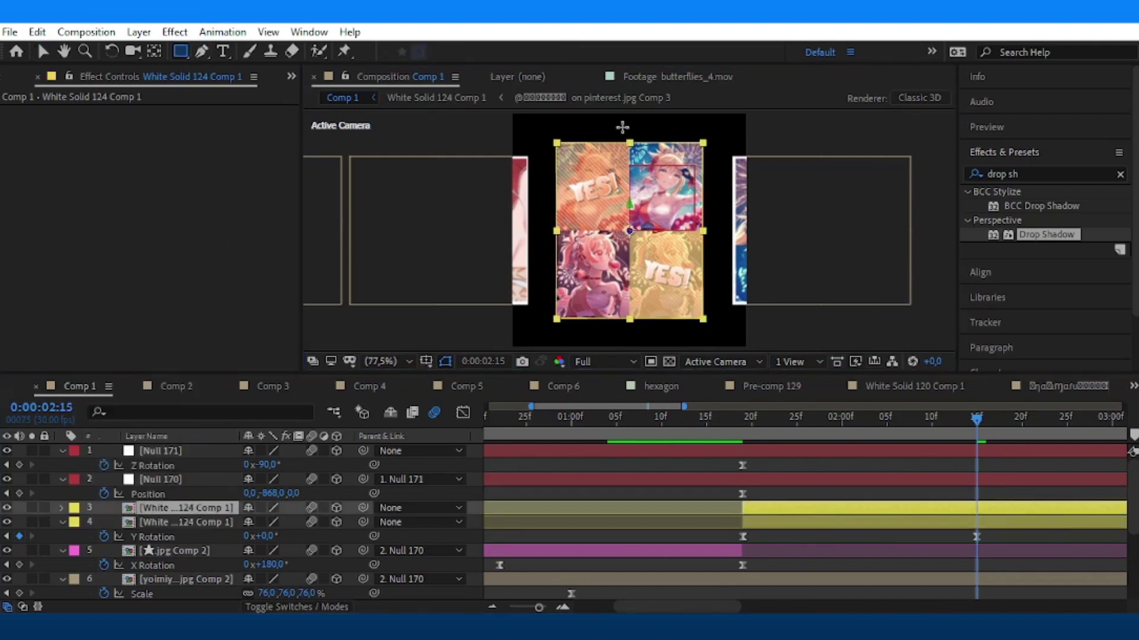
{"action": "left_click_drag", "start_coordinate": [628, 137], "coordinate": [682, 142]}
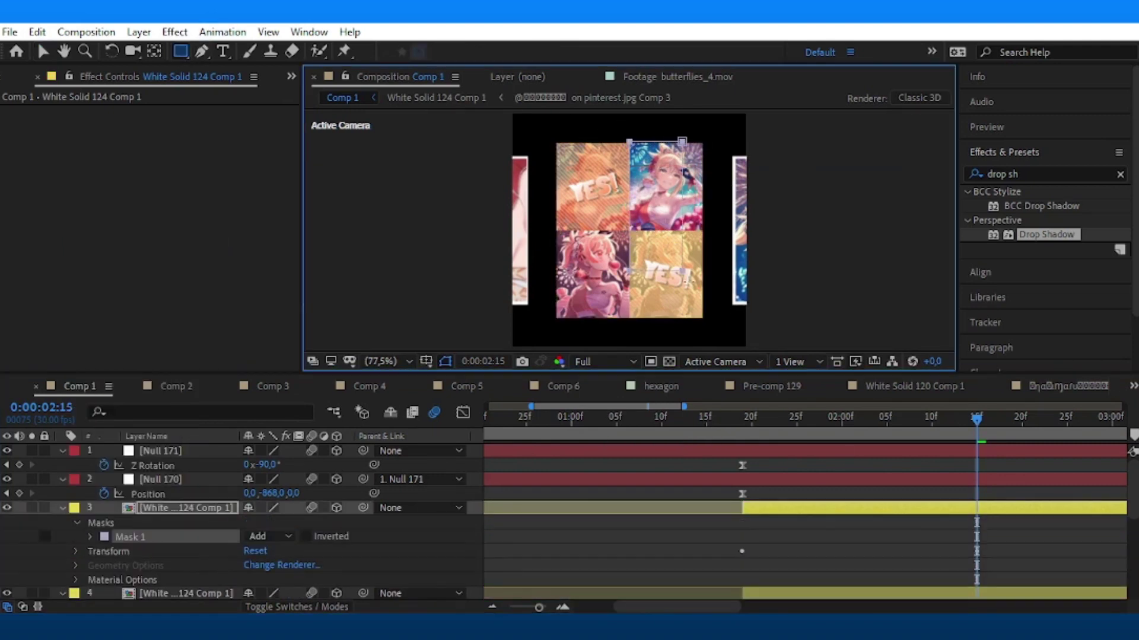
{"action": "left_click_drag", "start_coordinate": [702, 313], "coordinate": [703, 319]}
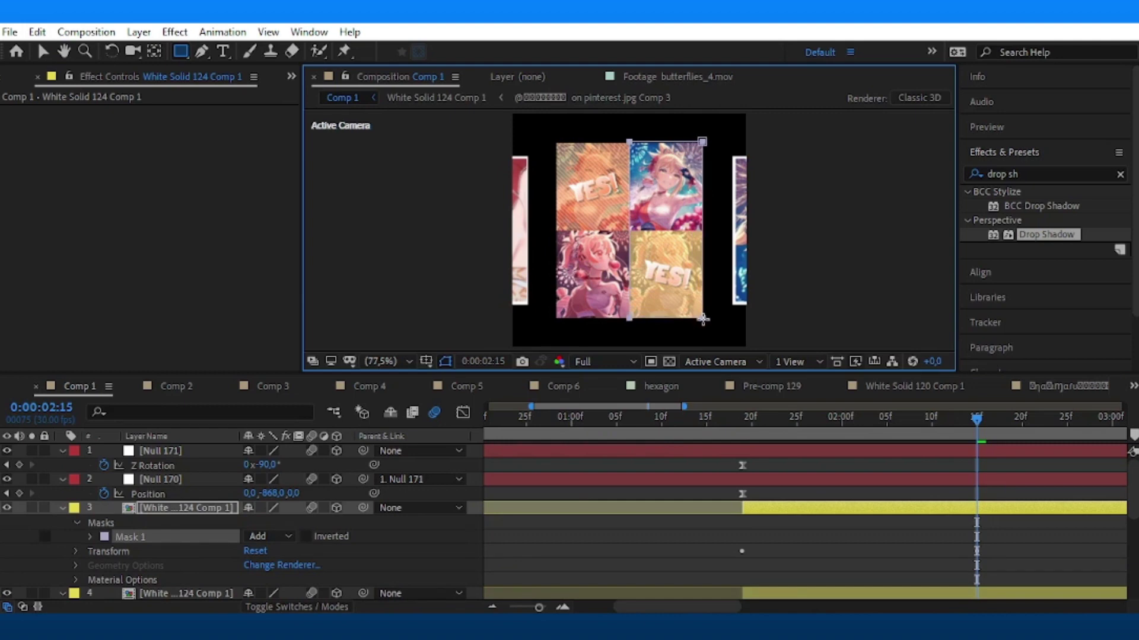
Mask the second grid copy to the grid's left half, then fit the view and deselect.
{"action": "left_click", "coordinate": [811, 595]}
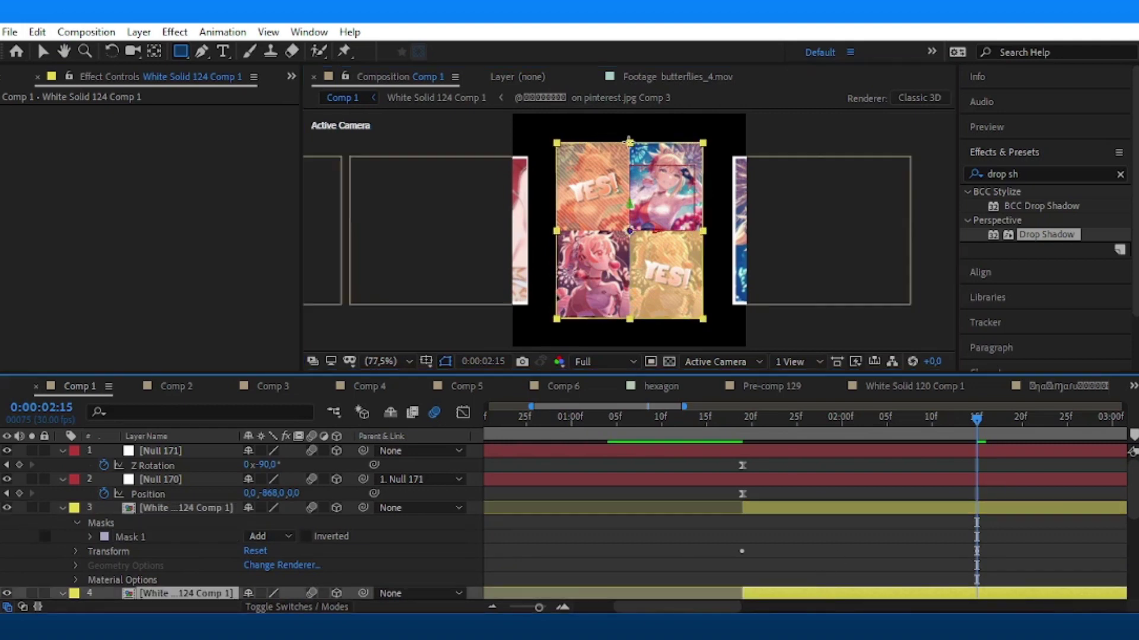
{"action": "key", "text": "."}
{"action": "mouse_move", "coordinate": [631, 116]}
{"action": "left_mouse_down"}
{"action": "mouse_move", "coordinate": [522, 342]}
{"action": "mouse_move", "coordinate": [534, 346]}
{"action": "left_mouse_up"}
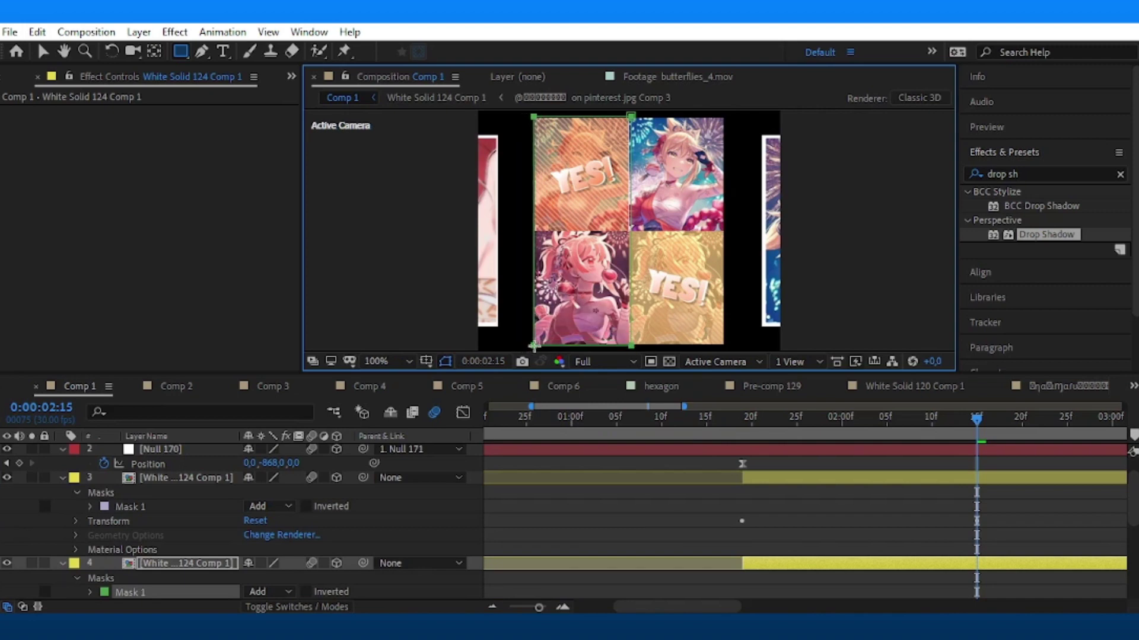
{"action": "left_click", "coordinate": [43, 51]}
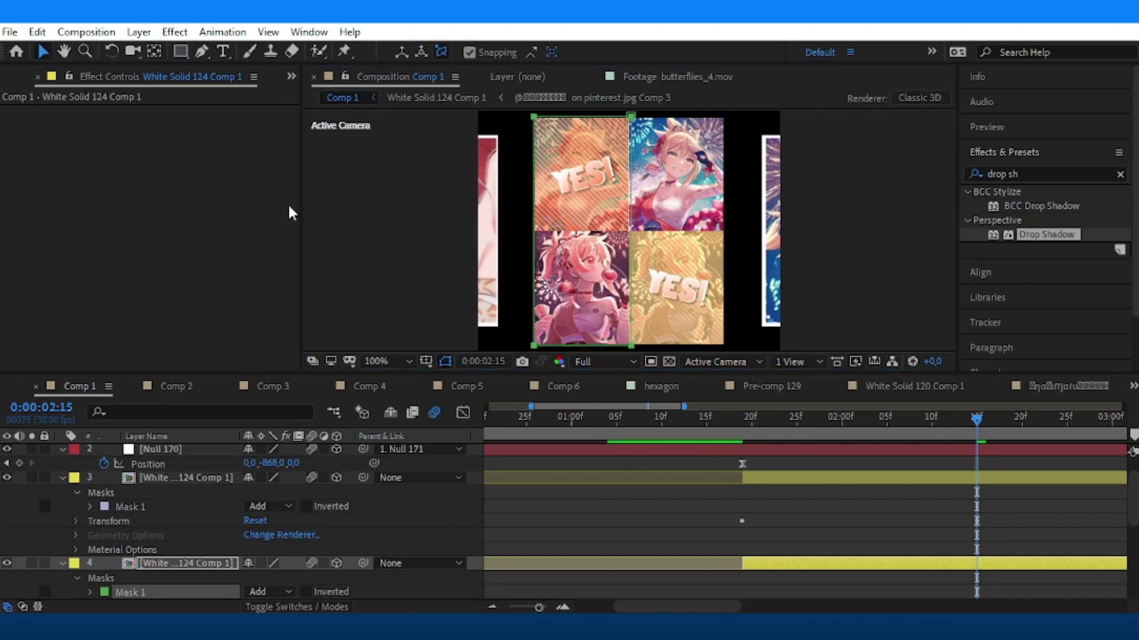
{"action": "left_click", "coordinate": [395, 368]}
{"action": "left_click", "coordinate": [391, 86]}
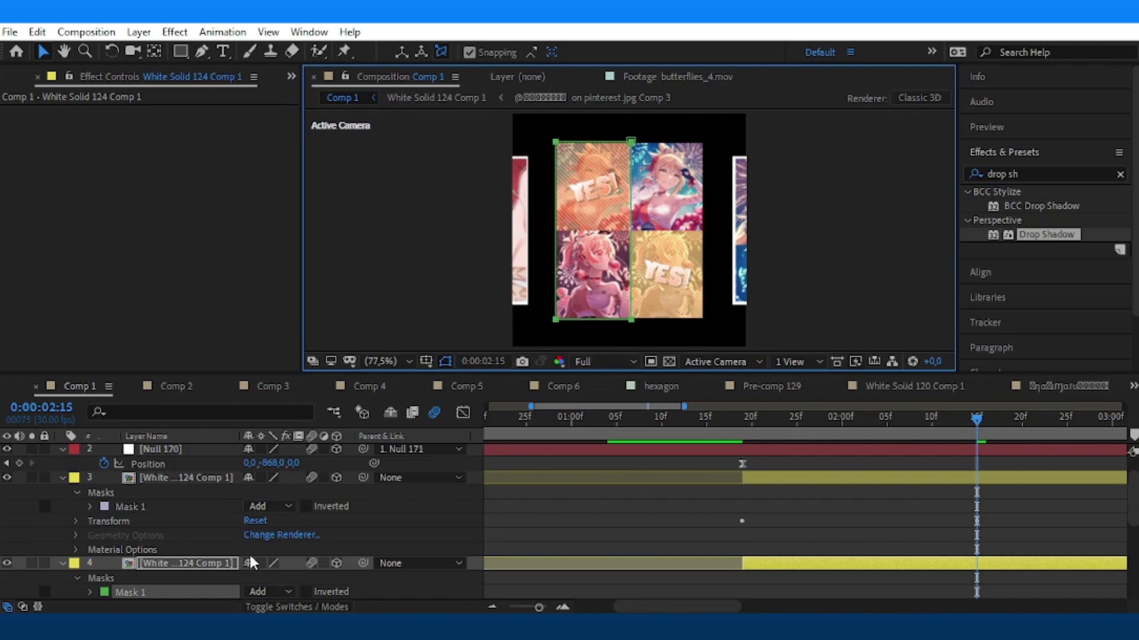
{"action": "left_click", "coordinate": [64, 483]}
Enable X Rotation keyframes on both grid halves.
{"action": "left_click", "coordinate": [113, 479], "text": "shift"}
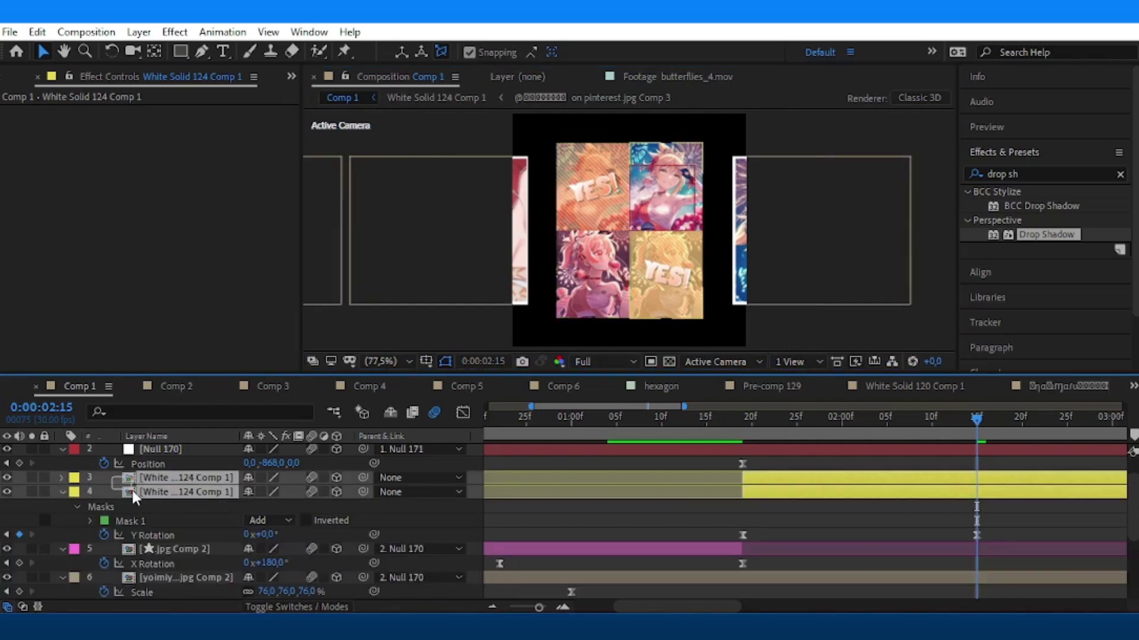
{"action": "key", "text": "r"}
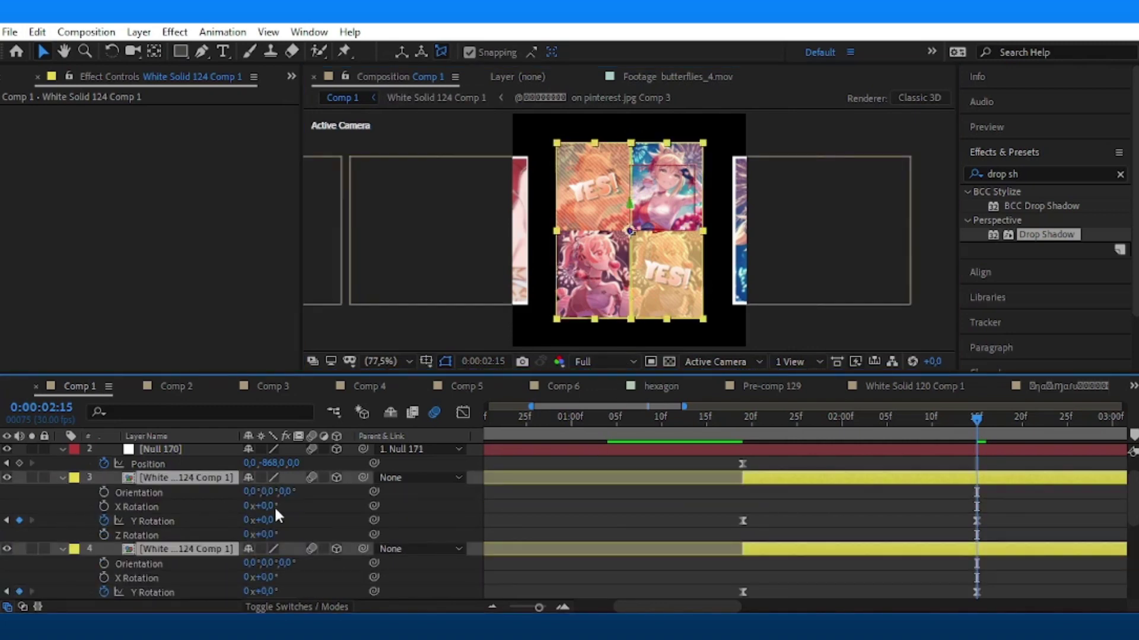
{"action": "left_click", "coordinate": [104, 507]}
{"action": "key", "text": "u"}
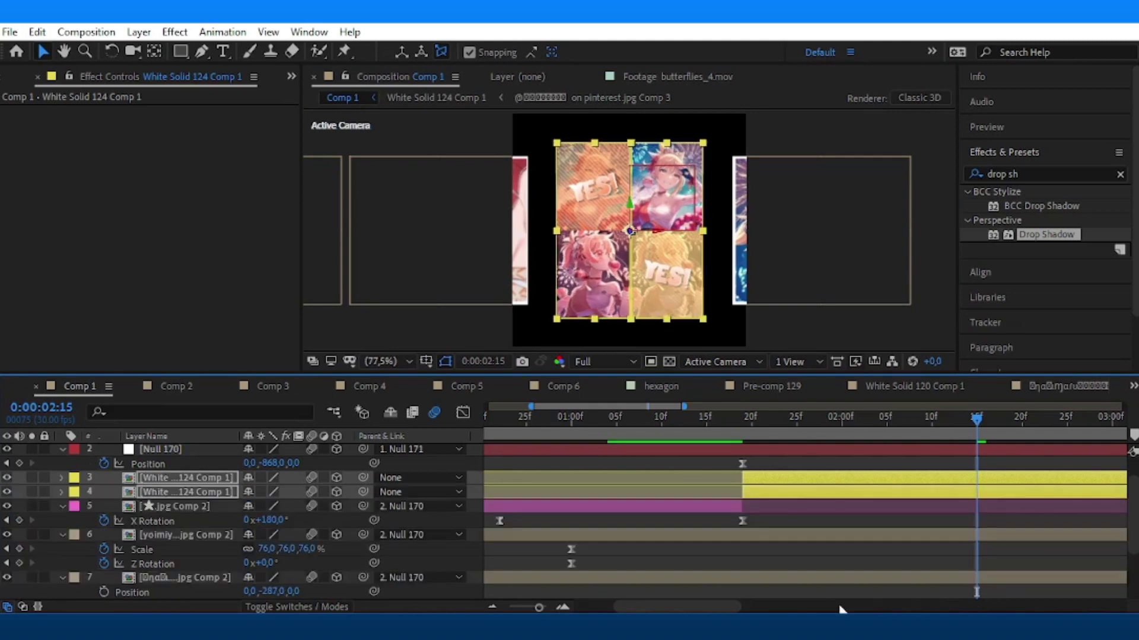
Move the X Rotation keyframes earlier and start rotating the right half around X at 3:08.
{"action": "left_click_drag", "start_coordinate": [703, 610], "coordinate": [754, 610]}
{"action": "scroll", "coordinate": [769, 515], "scroll_direction": "left", "scroll_amount": 2}
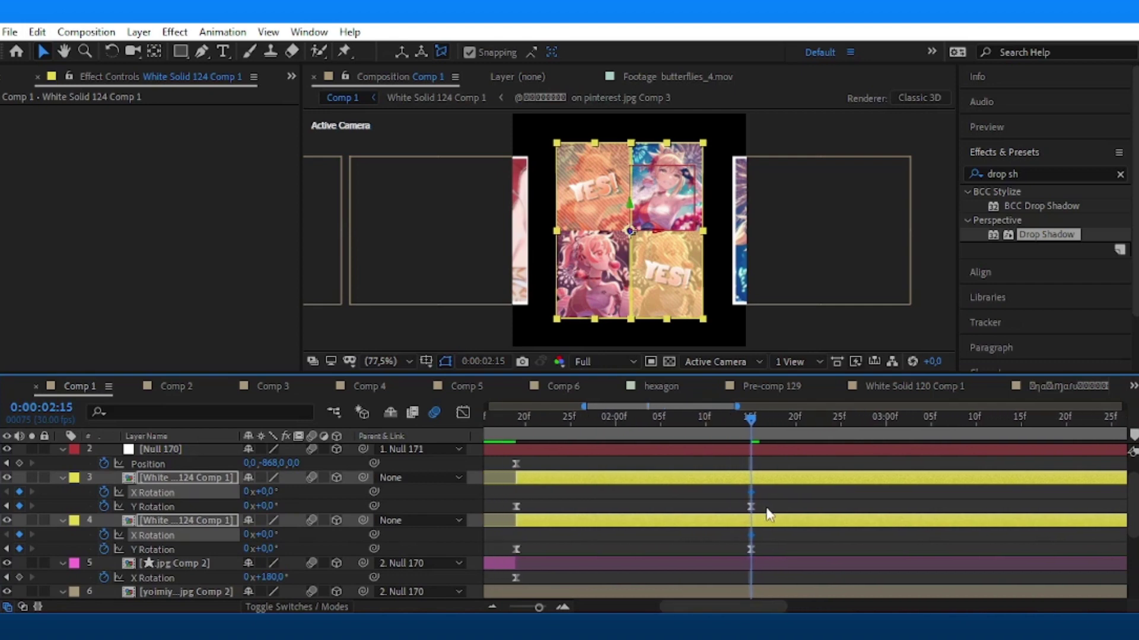
{"action": "left_click_drag", "start_coordinate": [750, 493], "coordinate": [596, 520]}
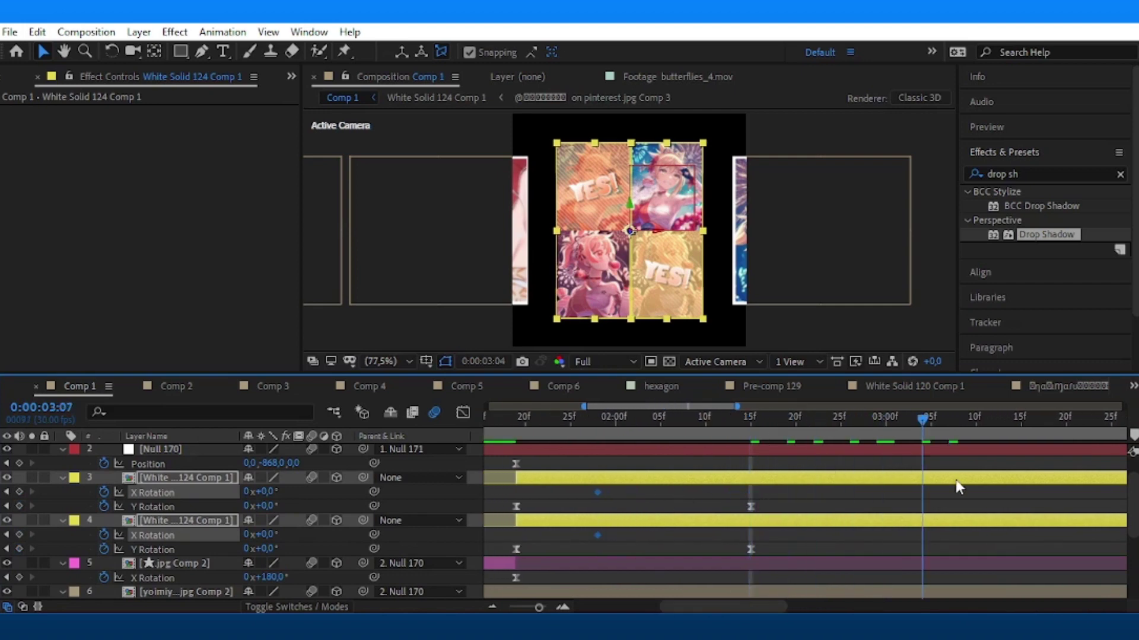
{"action": "left_click", "coordinate": [968, 514]}
{"action": "left_click_drag", "start_coordinate": [266, 496], "coordinate": [292, 507]}
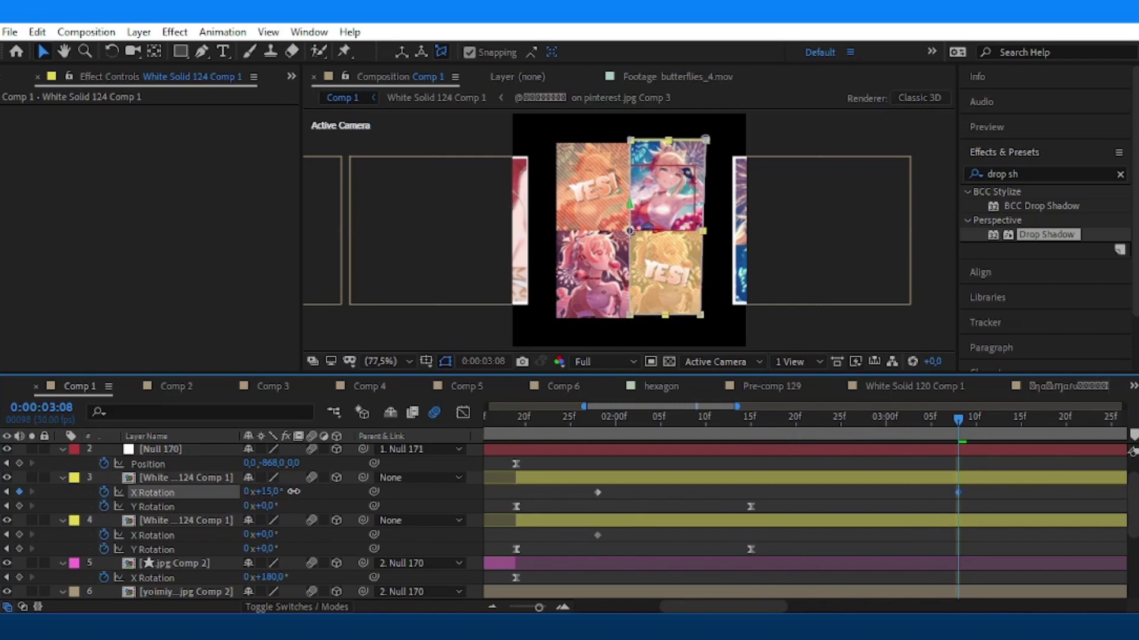
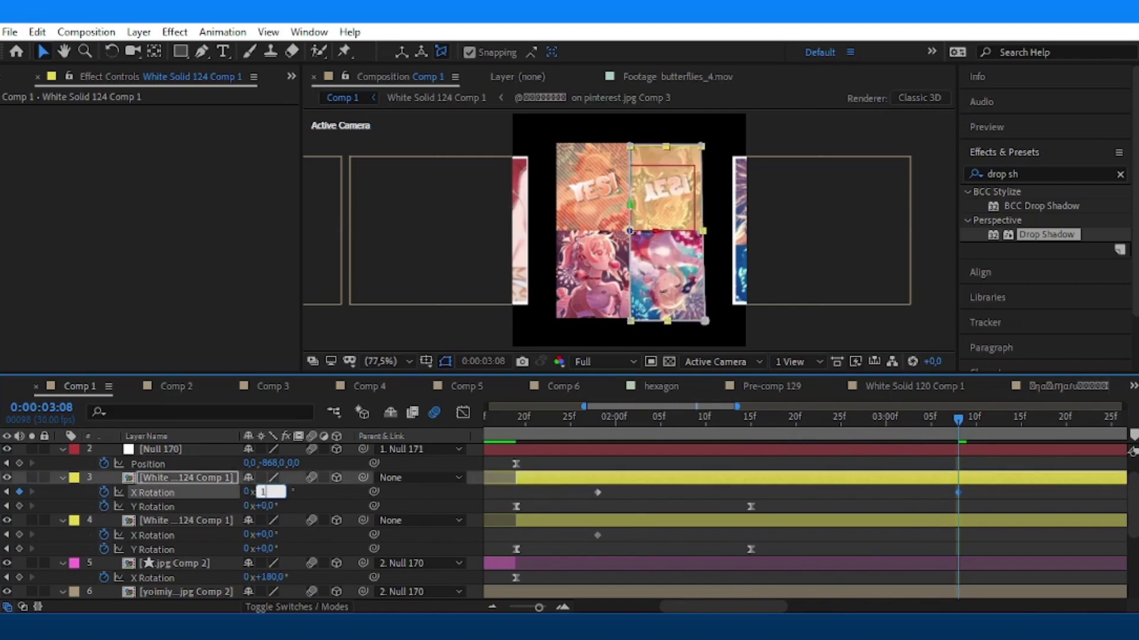
Give the two panels X Rotation 180° and -180° at 0:00:03:08, then select both layers.
{"action": "key", "text": "Return"}
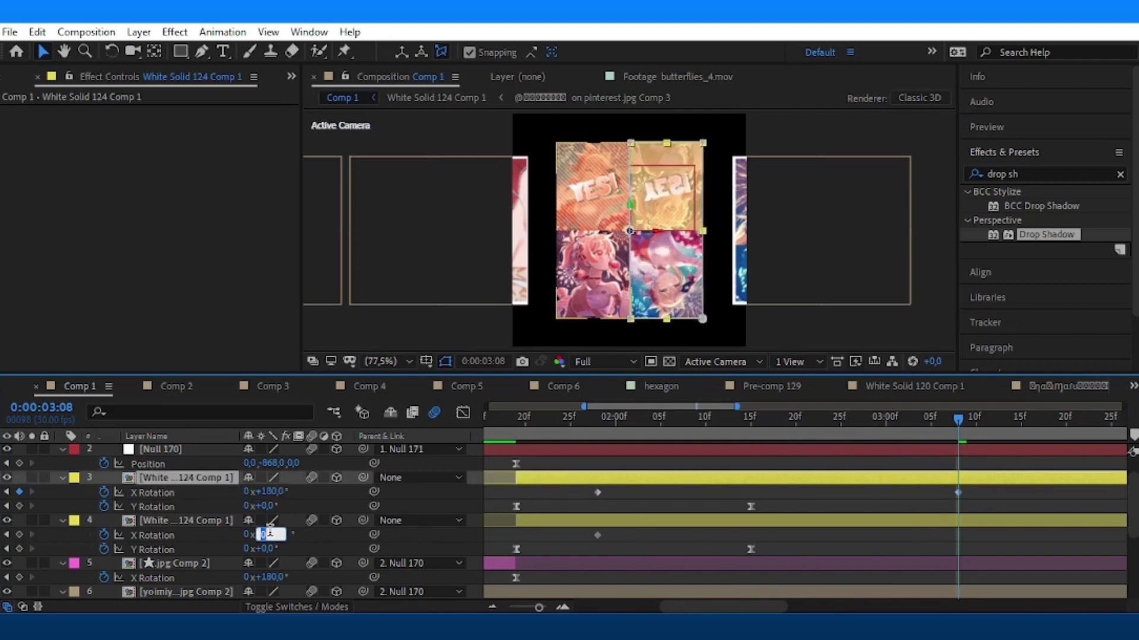
{"action": "type", "text": "-180"}
{"action": "key", "text": "Return"}
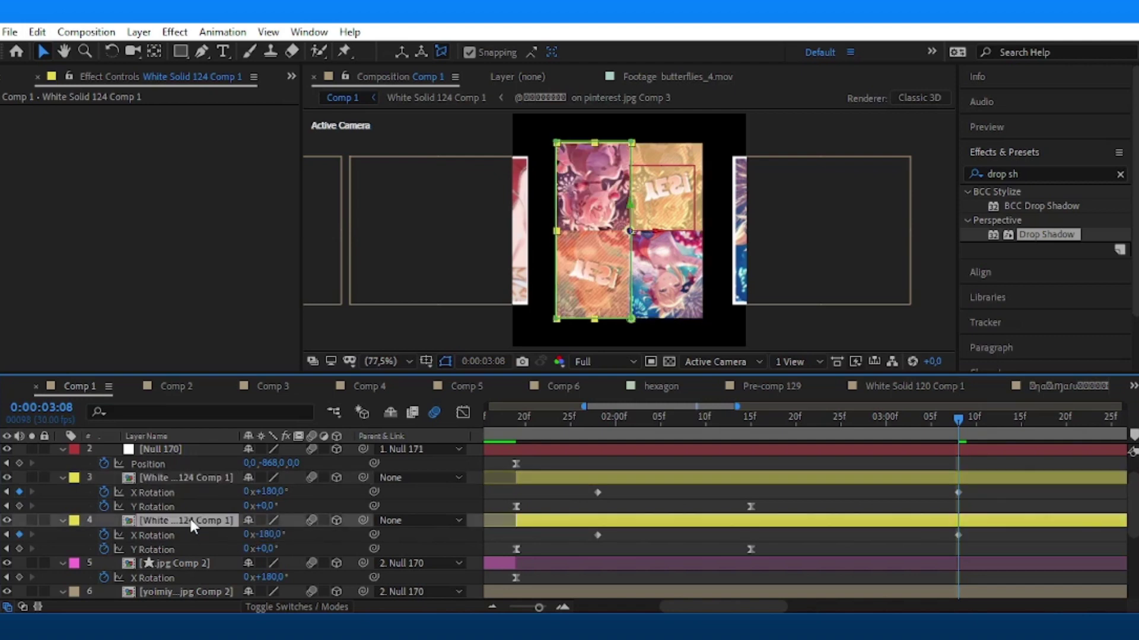
{"action": "left_click", "coordinate": [936, 480]}
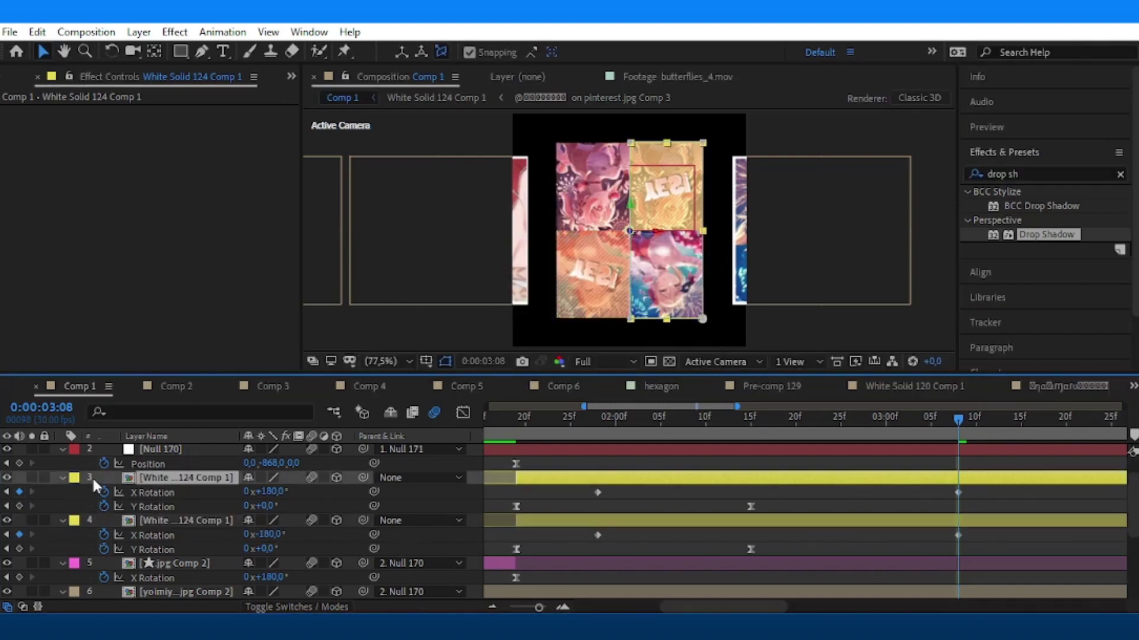
{"action": "left_click", "coordinate": [172, 520], "text": "ctrl"}
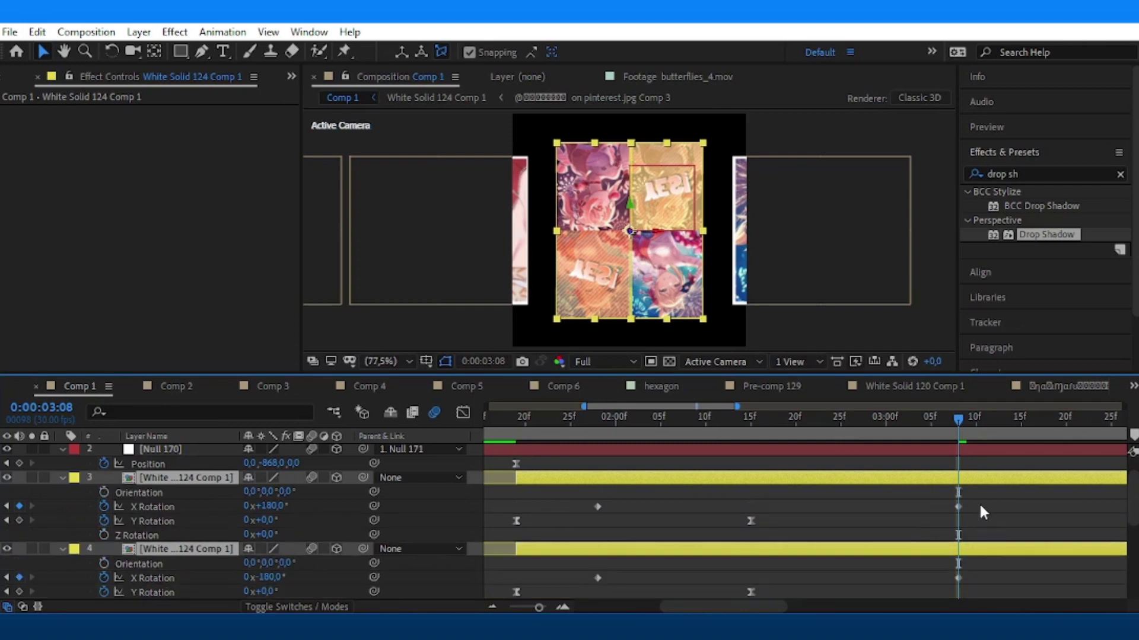
Show both panels' animated properties with U and marquee-select their X Rotation keyframes.
{"action": "left_click_drag", "start_coordinate": [978, 502], "coordinate": [854, 546]}
{"action": "key", "text": "r"}
{"action": "left_click", "coordinate": [845, 479]}
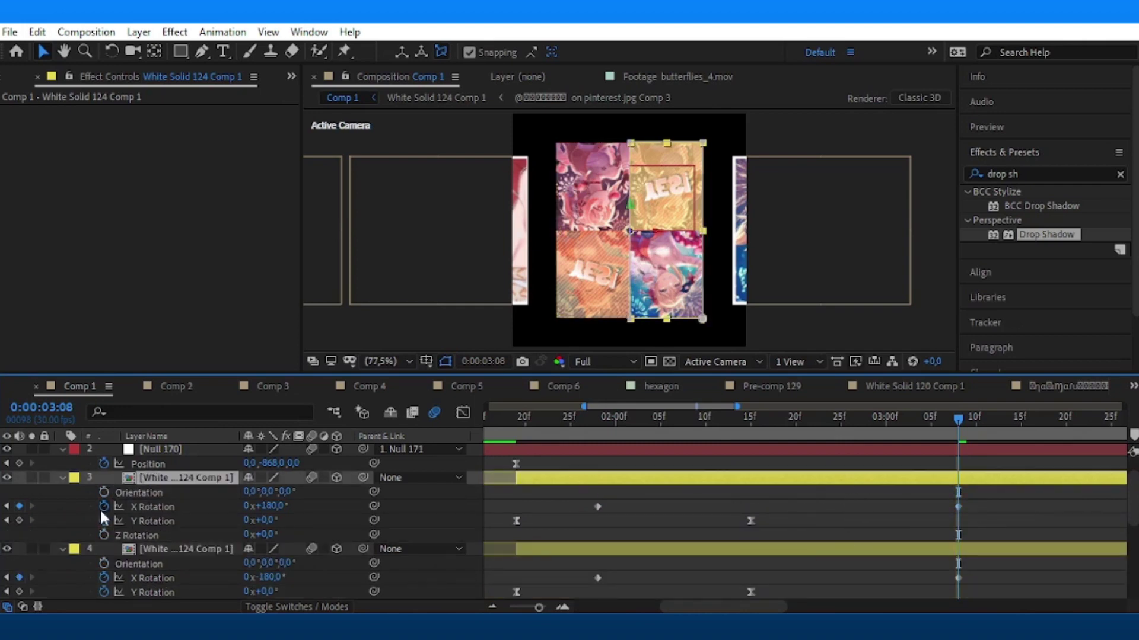
{"action": "left_click", "coordinate": [152, 549]}
{"action": "left_click", "coordinate": [163, 478]}
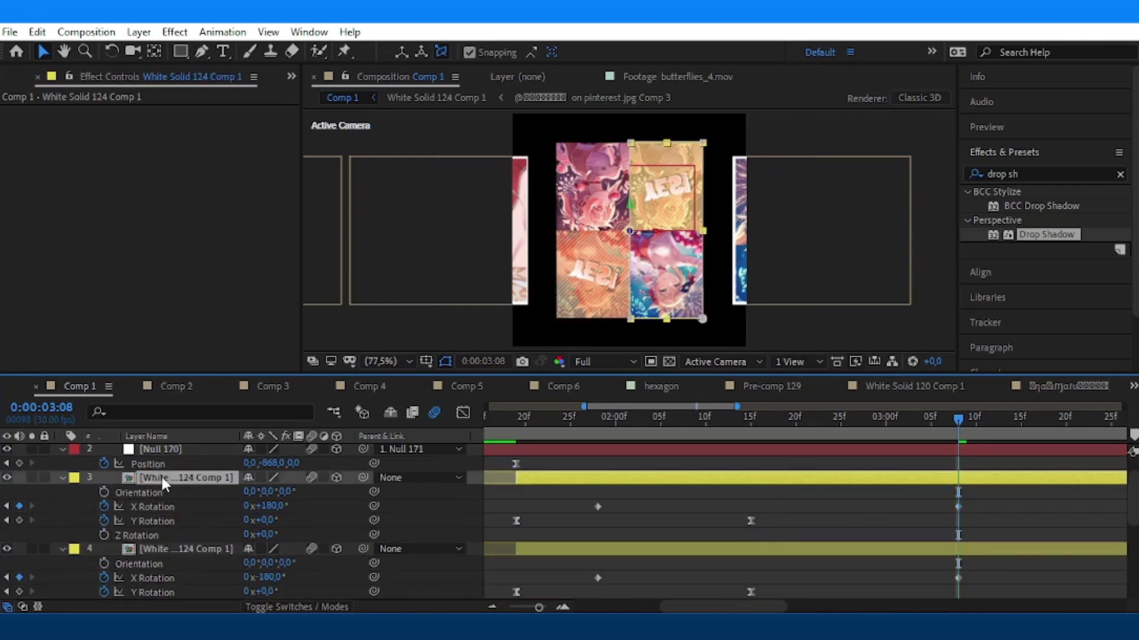
{"action": "left_click", "coordinate": [176, 549], "text": "ctrl"}
{"action": "key", "text": "u"}
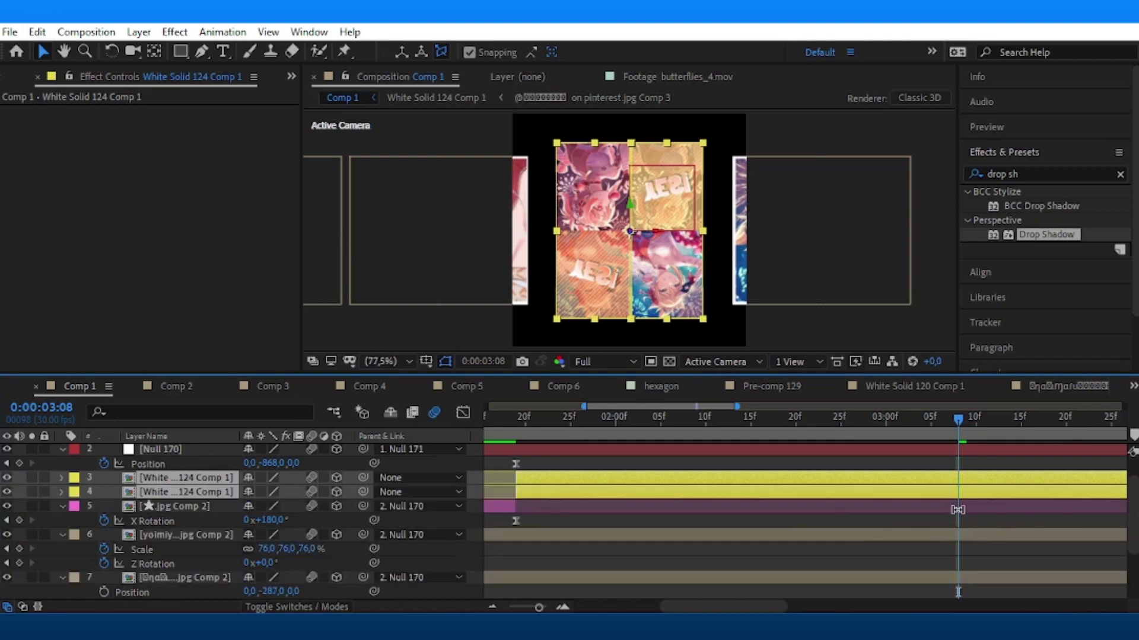
{"action": "left_click_drag", "start_coordinate": [979, 487], "coordinate": [585, 484]}
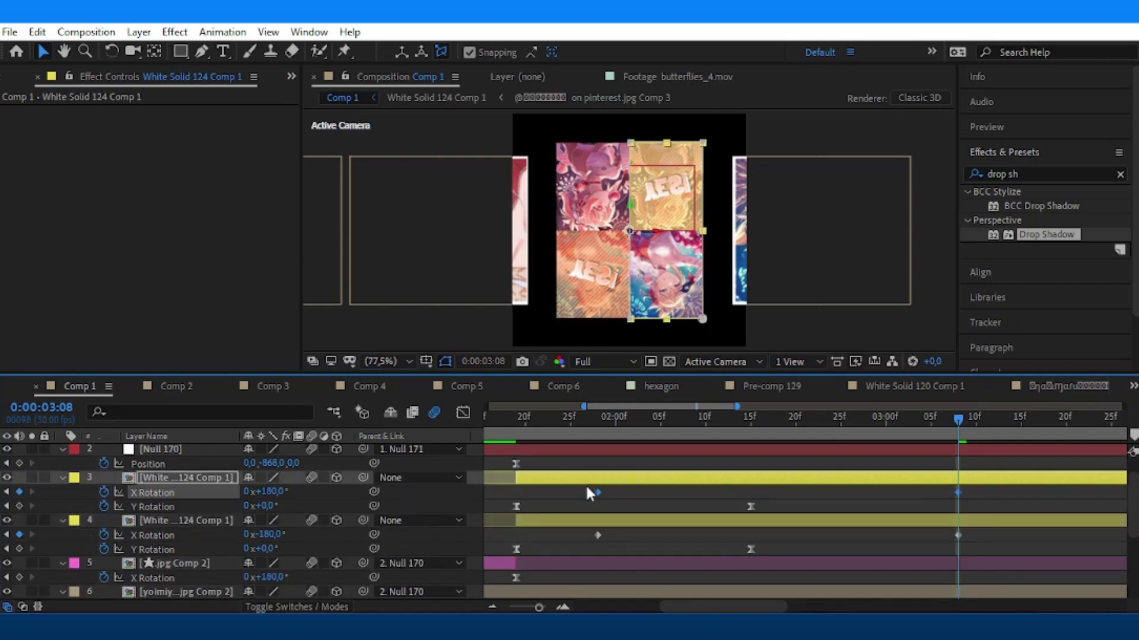
In the Graph Editor's speed graph, stretch the first panel's keyframe influence to ease its flip.
{"action": "left_click", "coordinate": [463, 412]}
{"action": "right_click", "coordinate": [990, 508]}
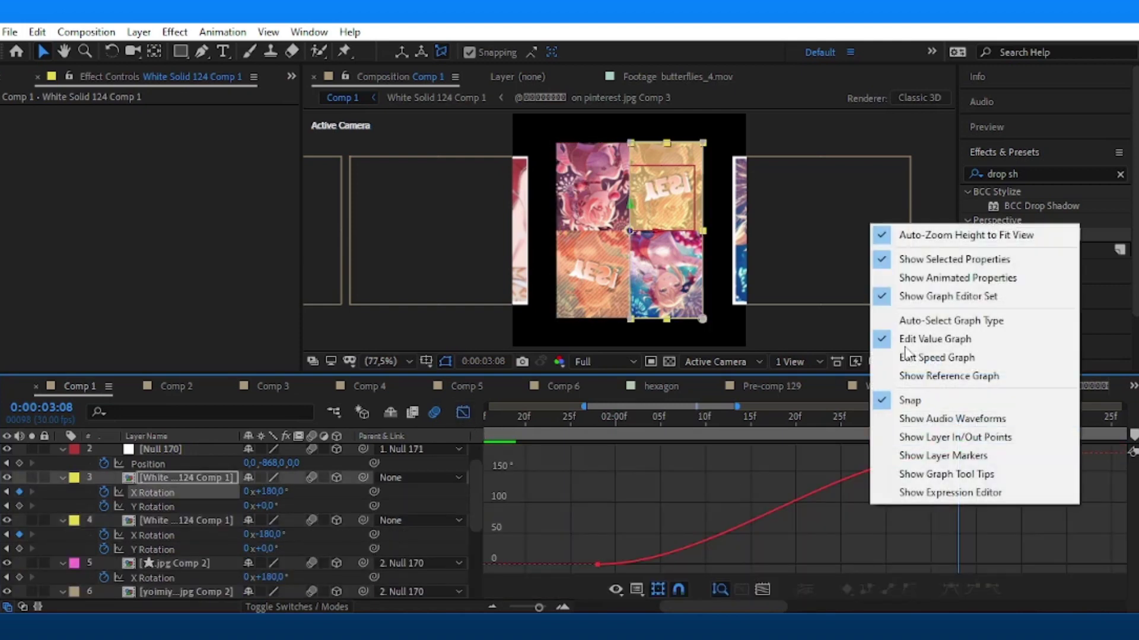
{"action": "left_click", "coordinate": [925, 356]}
{"action": "mouse_move", "coordinate": [658, 562]}
{"action": "left_mouse_down"}
{"action": "mouse_move", "coordinate": [897, 564]}
{"action": "mouse_move", "coordinate": [753, 564]}
{"action": "left_mouse_up"}
{"action": "key", "text": "shift+F3"}
Ease the second panel's X Rotation keyframes by pulling their influence handles in the speed graph.
{"action": "left_click_drag", "start_coordinate": [951, 535], "coordinate": [954, 535]}
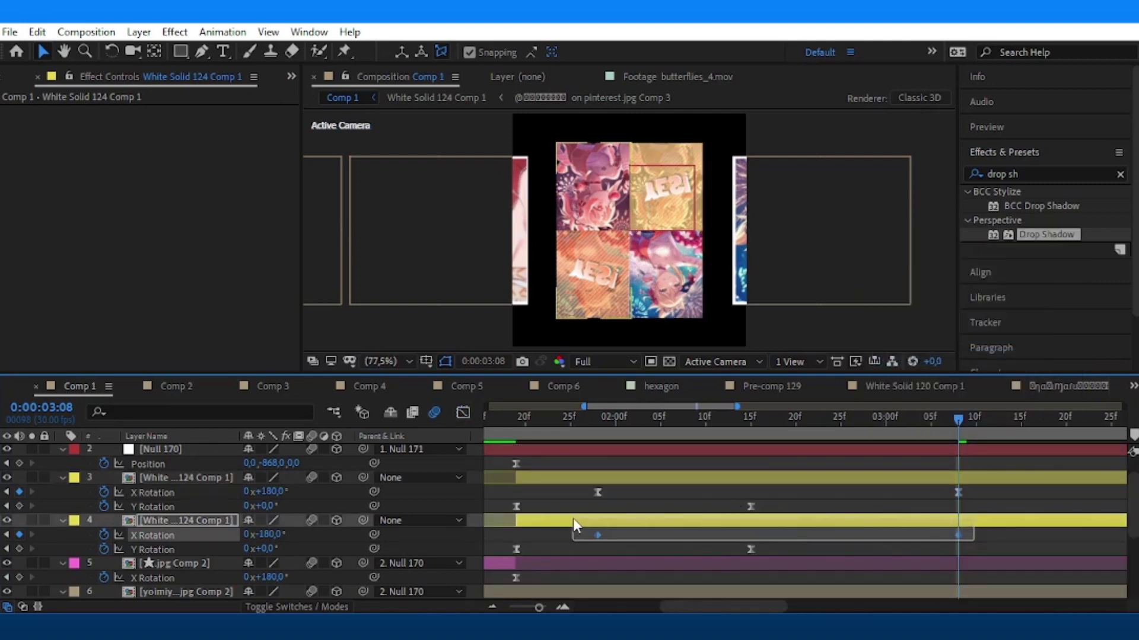
{"action": "left_click", "coordinate": [463, 412]}
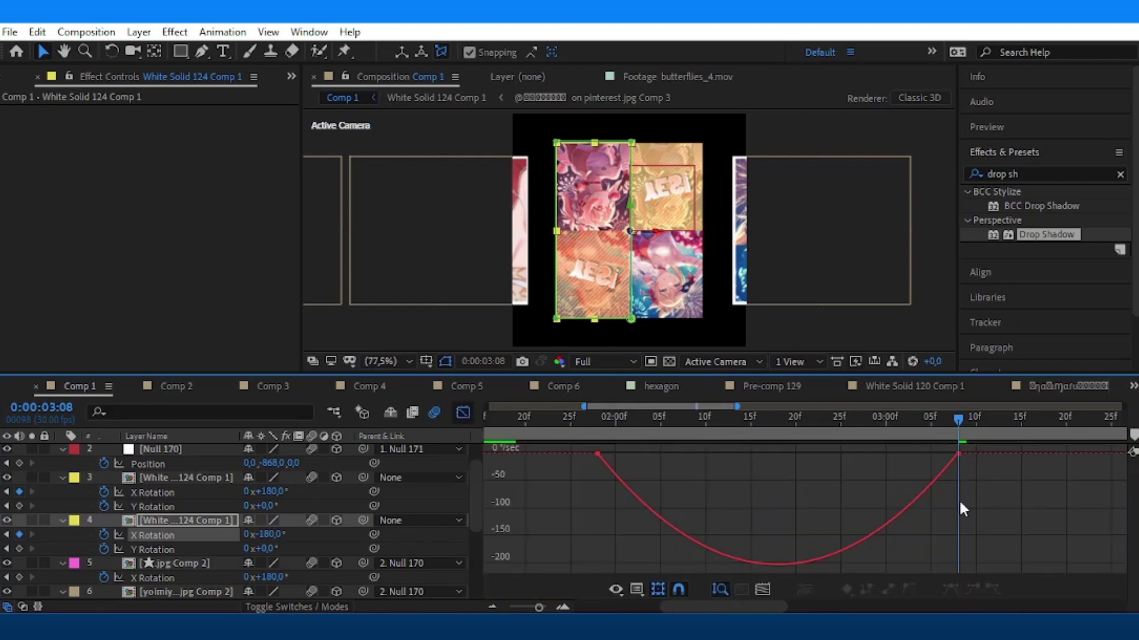
{"action": "left_click_drag", "start_coordinate": [991, 498], "coordinate": [590, 446]}
{"action": "left_click_drag", "start_coordinate": [898, 456], "coordinate": [765, 456]}
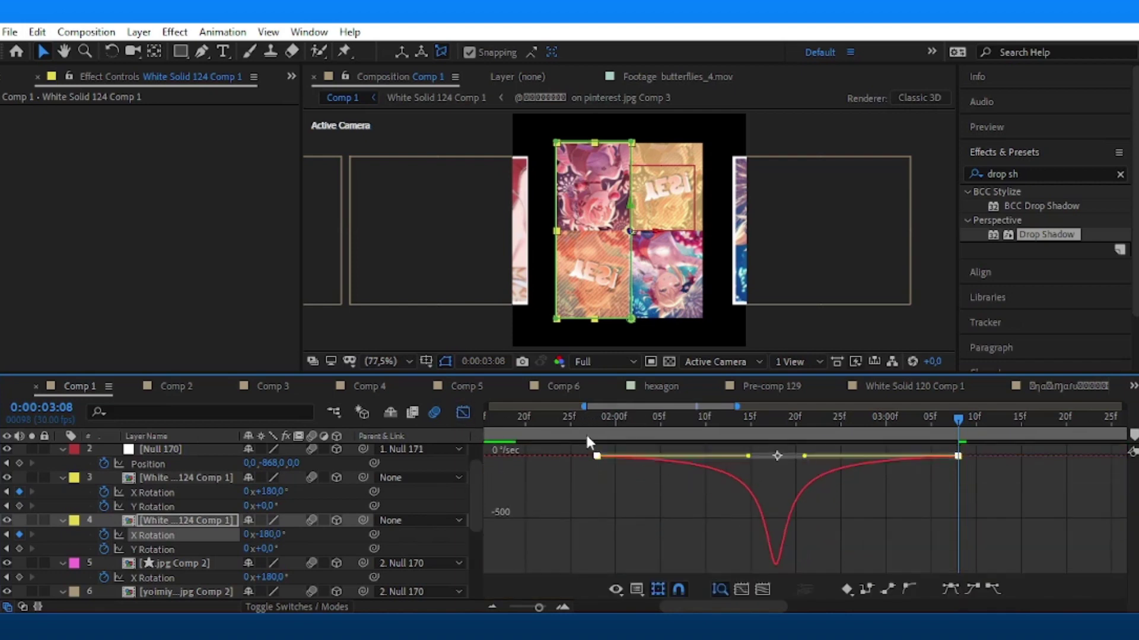
{"action": "key", "text": "shift+F3"}
Preview the panel flip from the start of the timeline and save the project.
{"action": "key", "text": "Home"}
{"action": "key", "text": "space"}
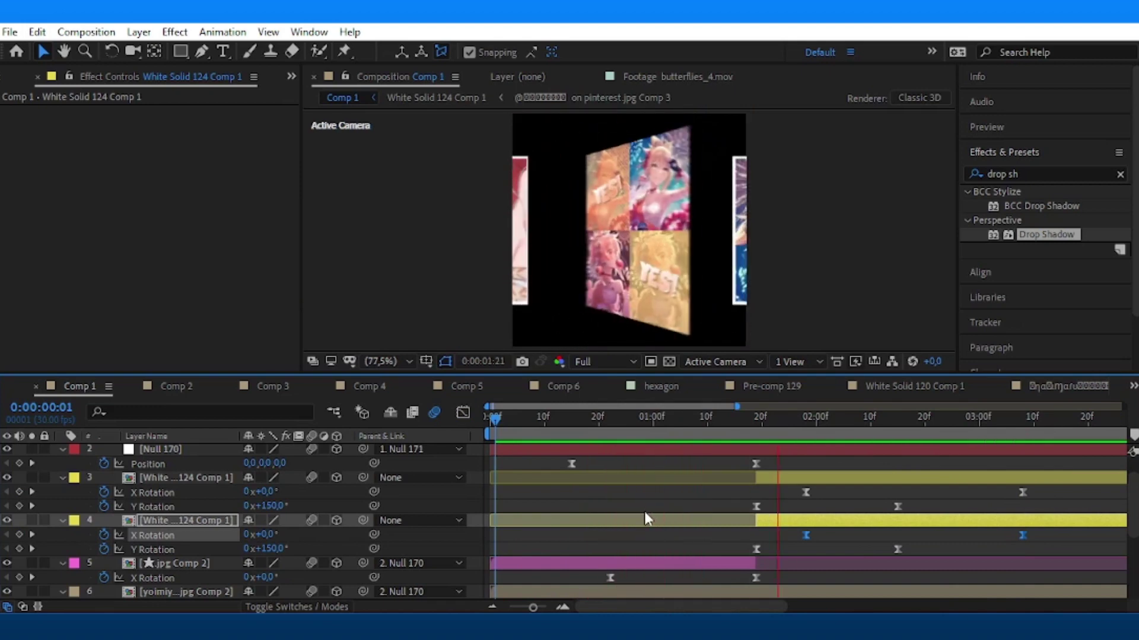
{"action": "key", "text": "space"}
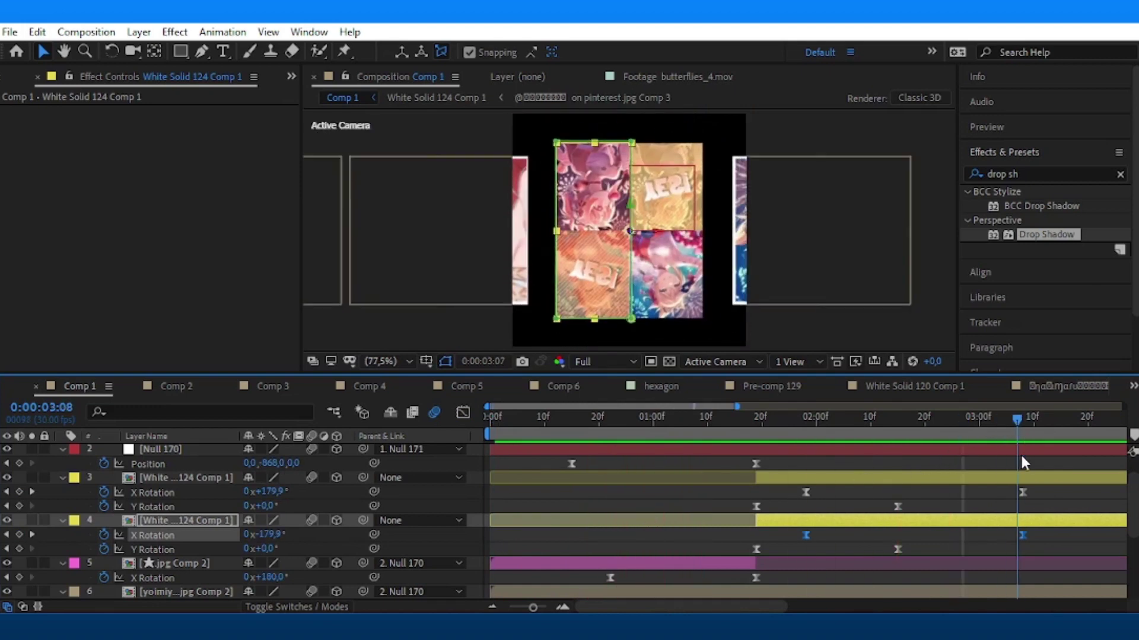
{"action": "key", "text": "ctrl+s"}
Drag the on Twitter.jpg and fireworks character images from the Project panel into Comp 1.
{"action": "left_click", "coordinate": [1038, 504]}
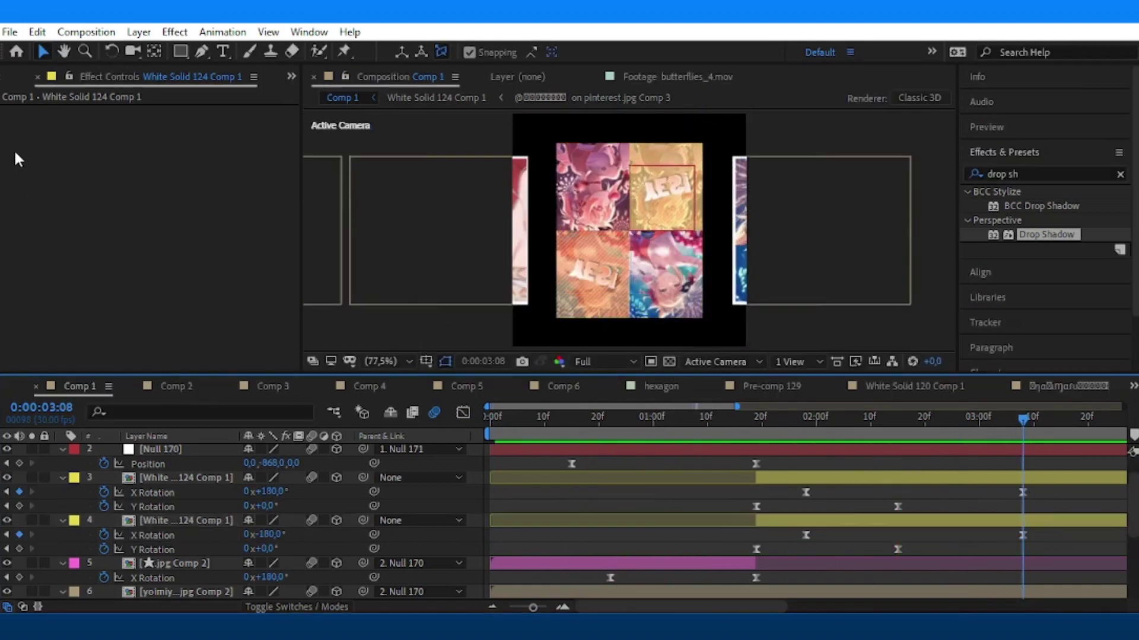
{"action": "left_click", "coordinate": [13, 84]}
{"action": "scroll", "coordinate": [77, 267], "scroll_direction": "up", "scroll_amount": 3}
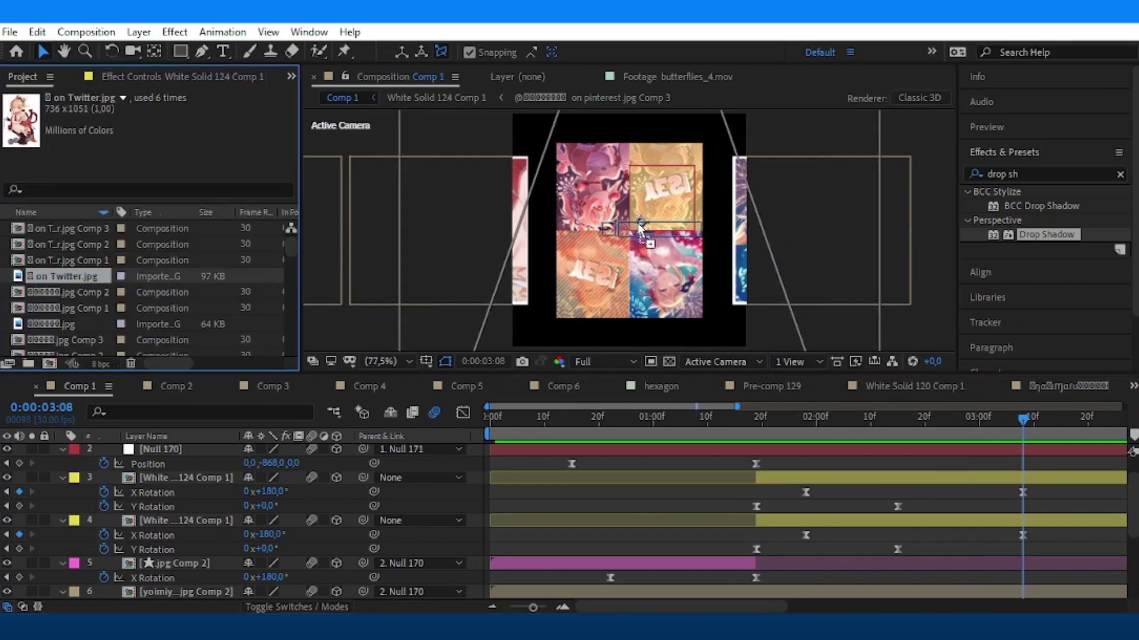
{"action": "left_click_drag", "start_coordinate": [65, 276], "coordinate": [819, 296]}
{"action": "scroll", "coordinate": [148, 285], "scroll_direction": "down", "scroll_amount": 5}
{"action": "left_click_drag", "start_coordinate": [68, 340], "coordinate": [603, 554]}
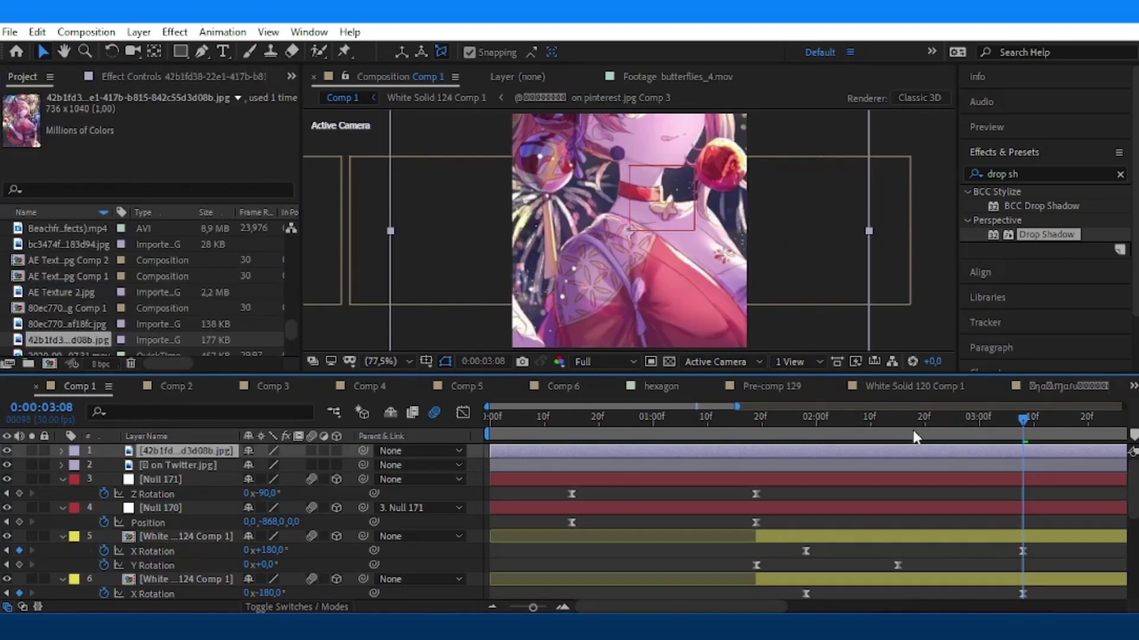
Scale the fireworks character image to 35% and pre-compose it.
{"action": "key", "text": "s"}
{"action": "mouse_move", "coordinate": [297, 465]}
{"action": "left_mouse_down"}
{"action": "mouse_move", "coordinate": [273, 483]}
{"action": "mouse_move", "coordinate": [278, 494]}
{"action": "left_mouse_up"}
{"action": "right_click", "coordinate": [839, 454]}
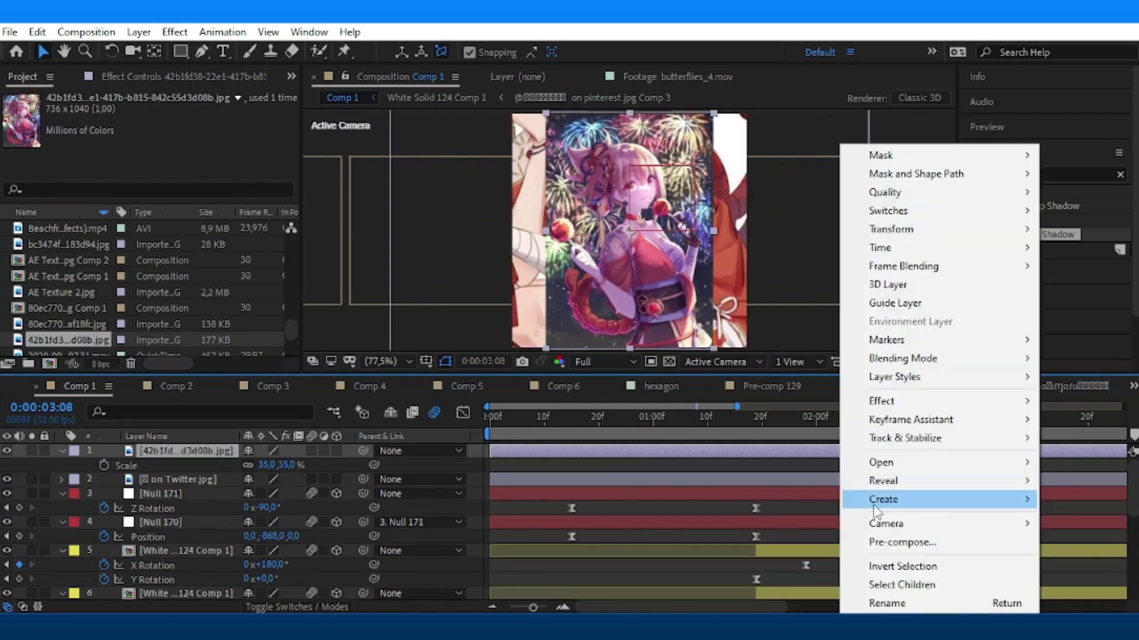
{"action": "left_click", "coordinate": [902, 543]}
{"action": "left_click", "coordinate": [623, 411]}
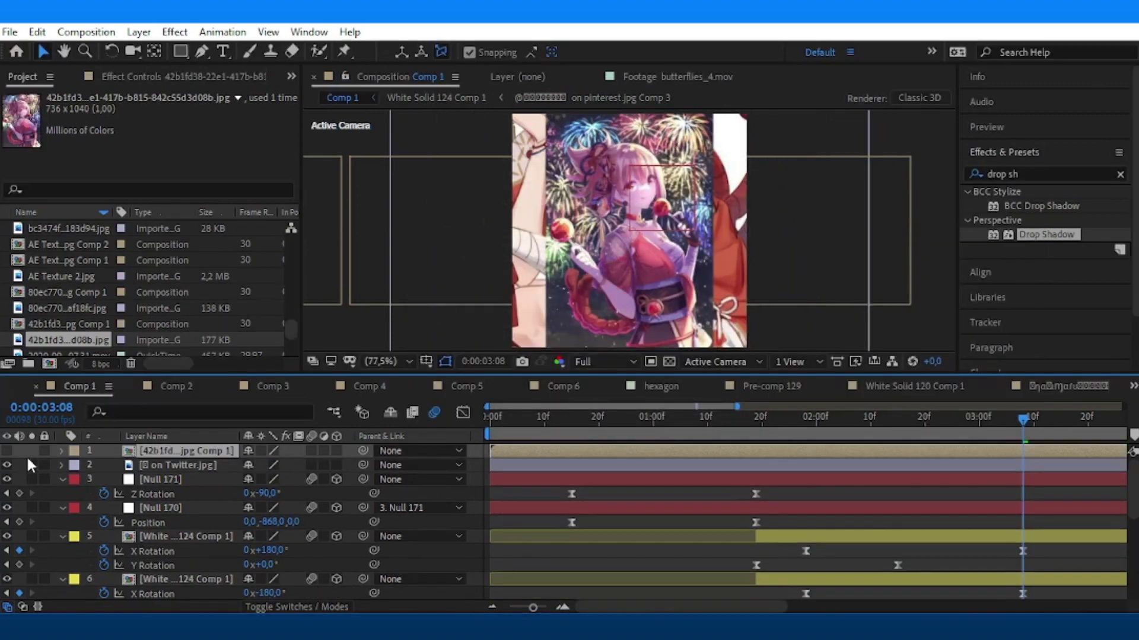
Scale the on Twitter.jpg layer to 33% and pre-compose it as Comp 4.
{"action": "left_click", "coordinate": [183, 465]}
{"action": "key", "text": "s"}
{"action": "left_click_drag", "start_coordinate": [278, 480], "coordinate": [269, 514]}
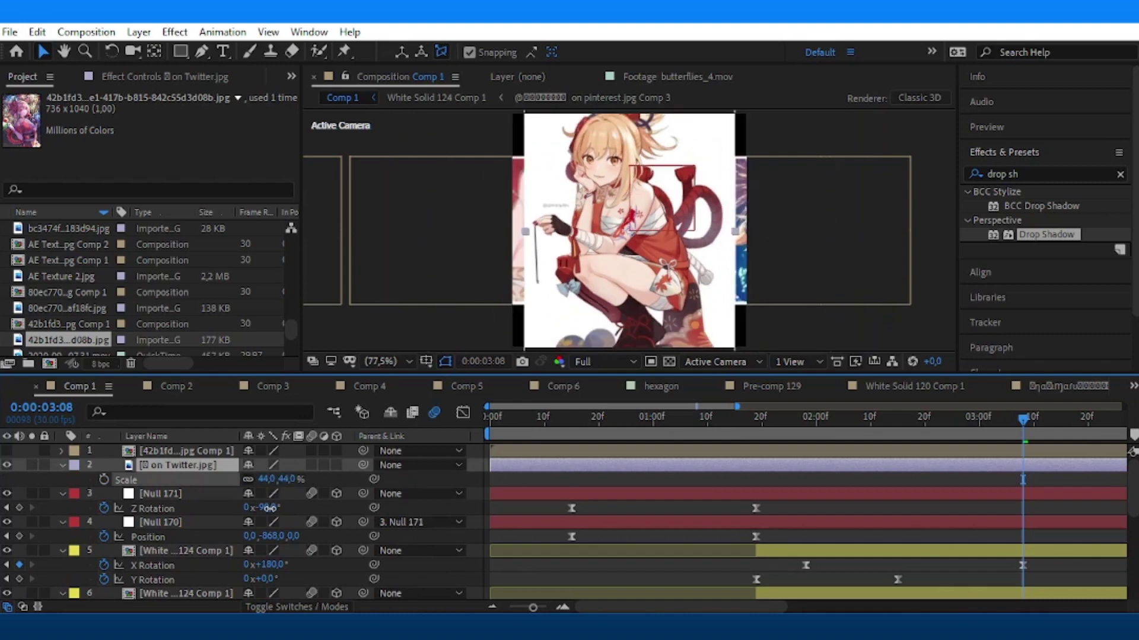
{"action": "right_click", "coordinate": [1016, 467]}
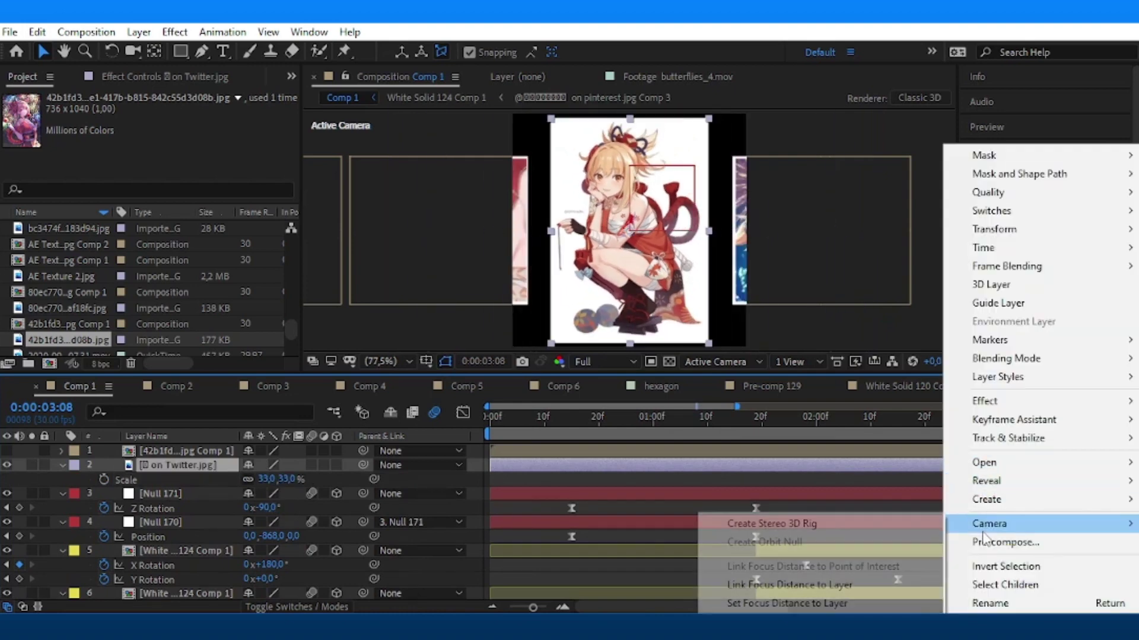
{"action": "left_click", "coordinate": [1016, 543]}
{"action": "left_click", "coordinate": [624, 412]}
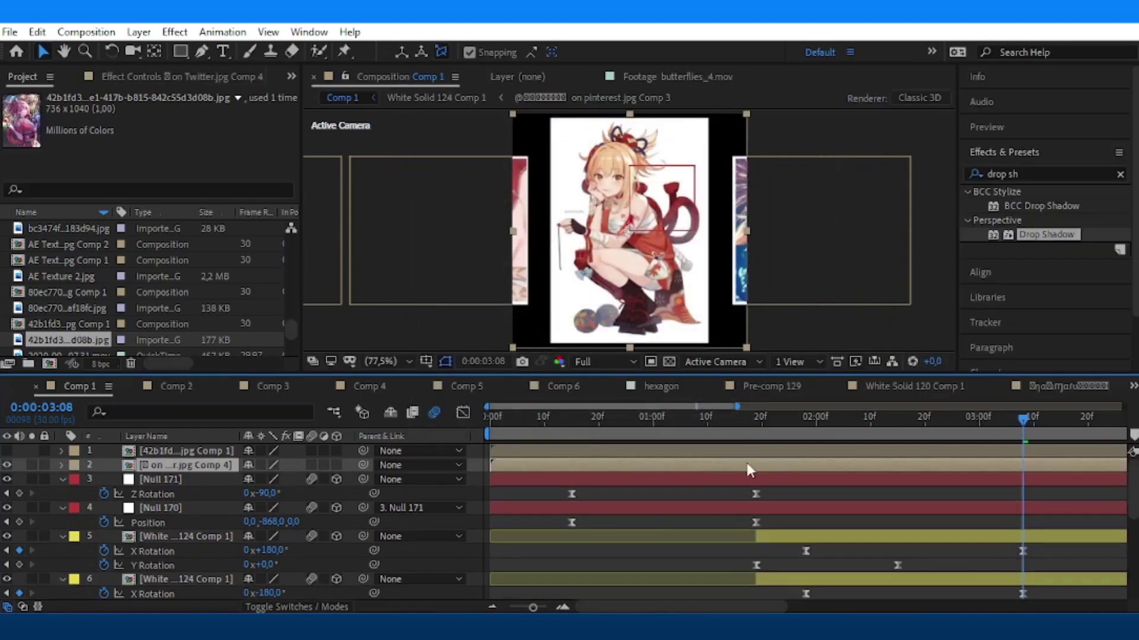
Open the on Twitter.jpg Comp 4 precomp, save, and duplicate the masked character layer.
{"action": "double_click", "coordinate": [806, 469]}
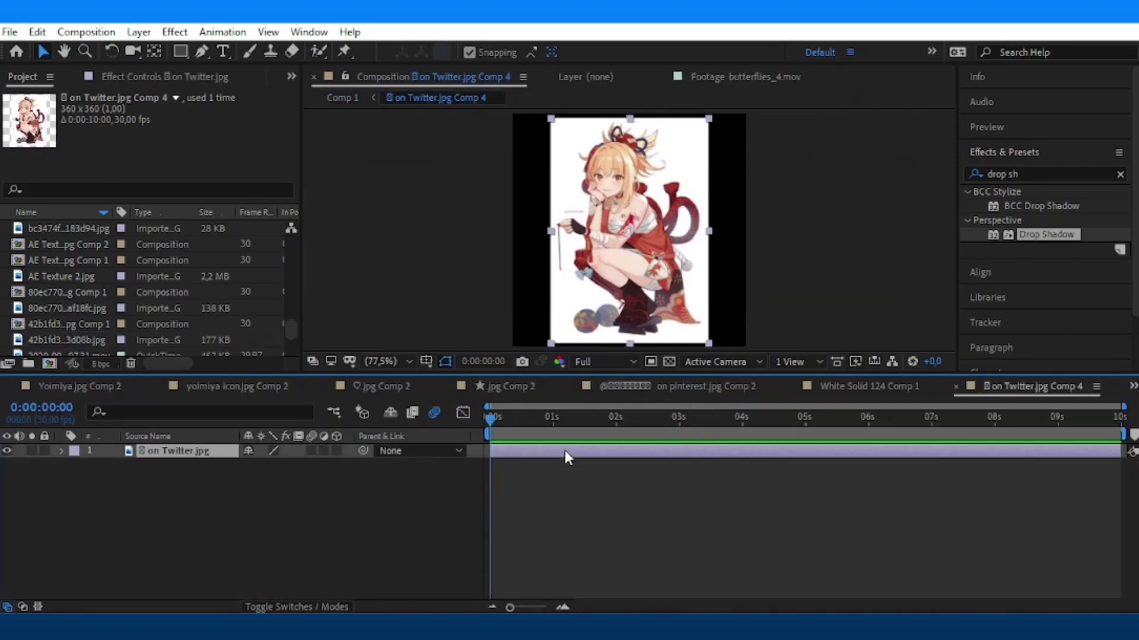
{"action": "key", "text": "ctrl+s"}
{"action": "left_click", "coordinate": [202, 51]}
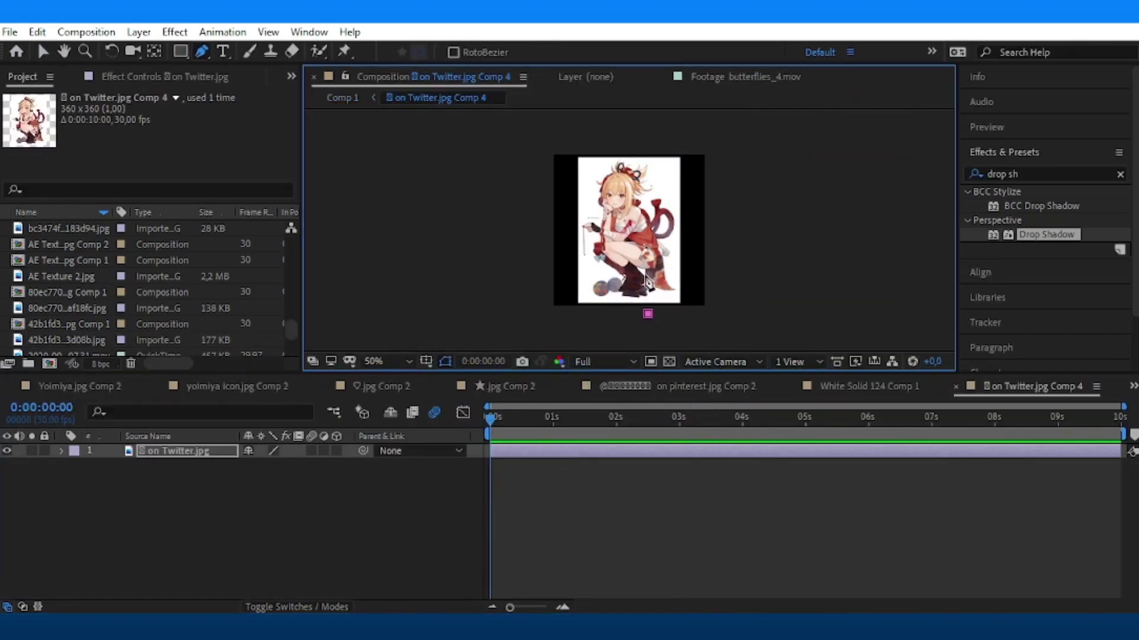
{"action": "key", "text": "v"}
{"action": "scroll", "coordinate": [657, 228], "scroll_direction": "down", "scroll_amount": 6}
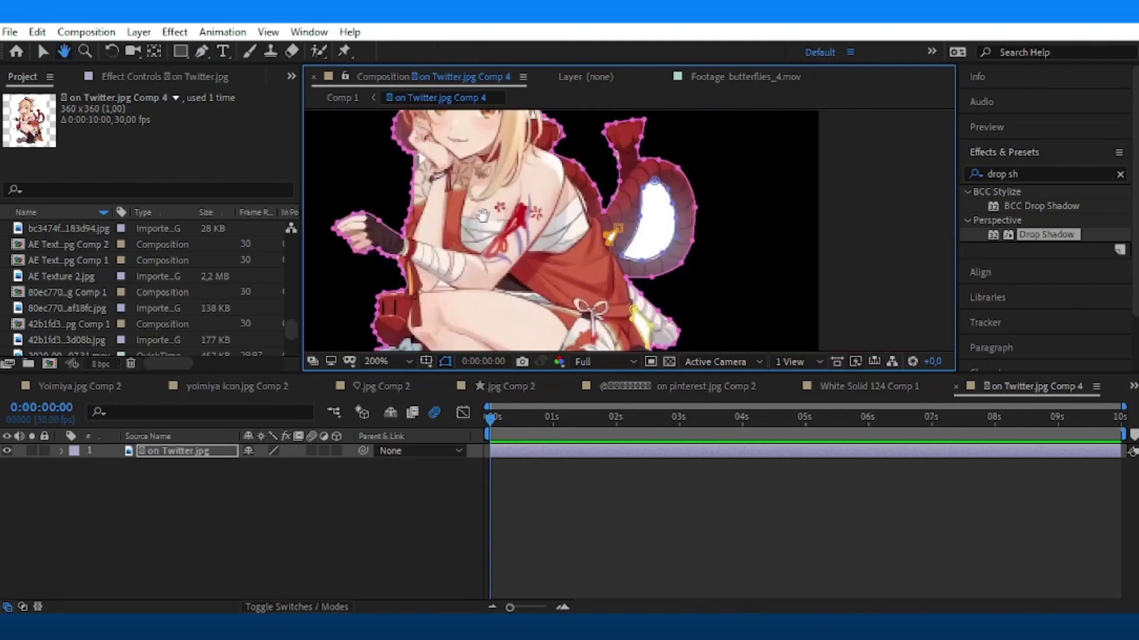
{"action": "key", "text": "ctrl+d"}
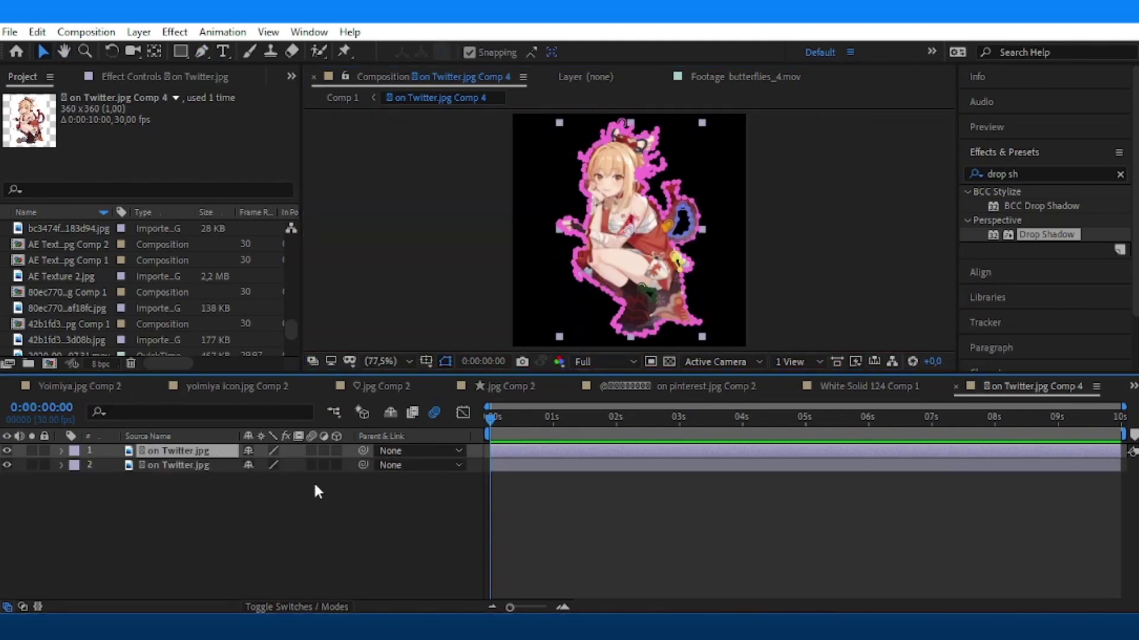
Set the lower copy's Mask 1 Expansion to 5 pixels.
{"action": "left_click", "coordinate": [61, 466]}
{"action": "left_click", "coordinate": [90, 494]}
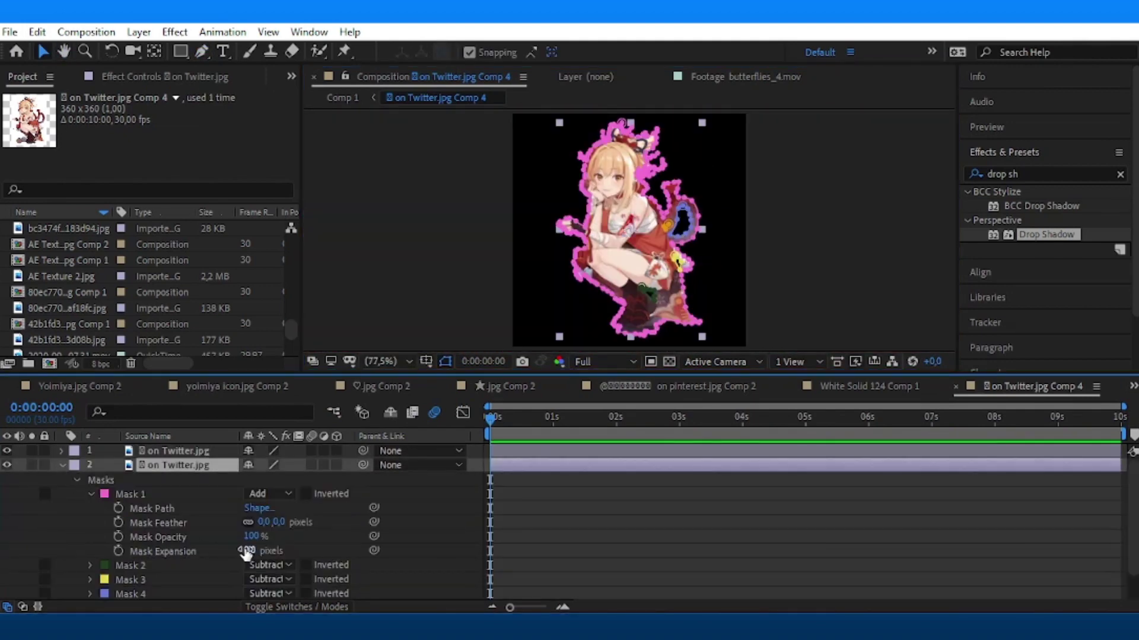
{"action": "type", "text": "5"}
{"action": "key", "text": "Return"}
{"action": "scroll", "coordinate": [125, 560], "scroll_direction": "down", "scroll_amount": 2}
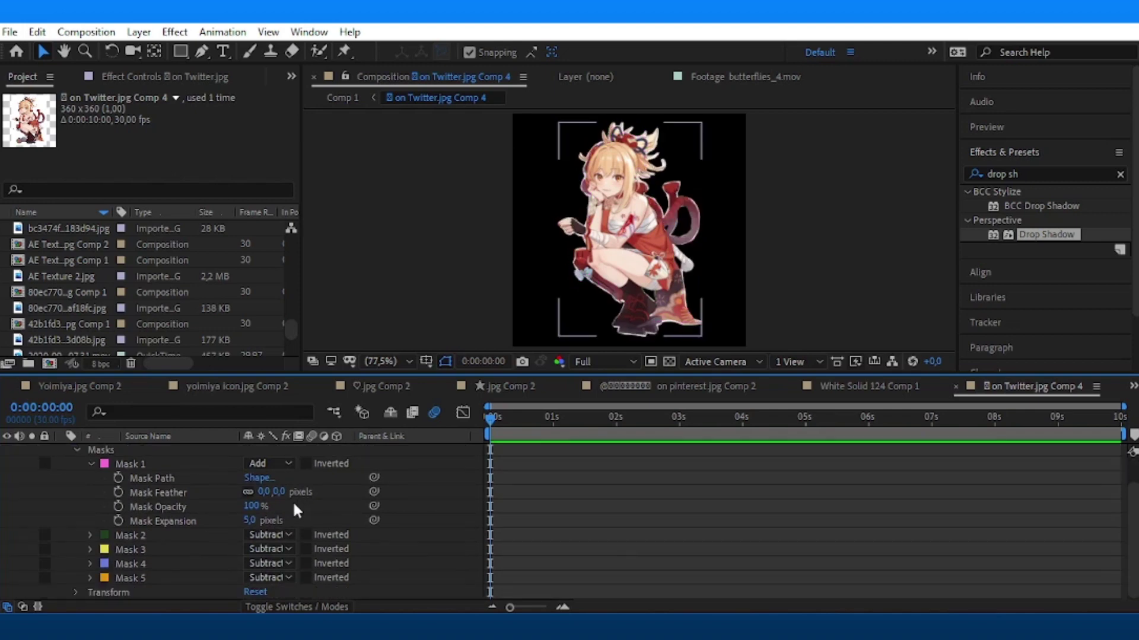
{"action": "key", "text": "Return"}
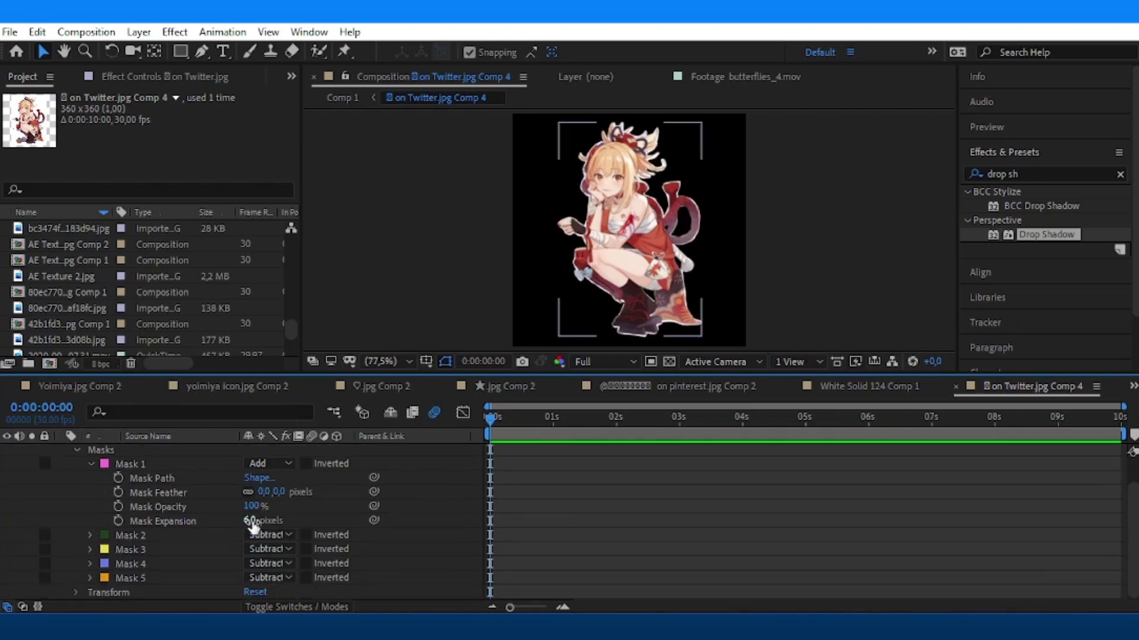
{"action": "key", "text": "Return"}
Set Mask 2's expansion to 0, then collapse and select the masked layer.
{"action": "left_click_drag", "start_coordinate": [68, 532], "coordinate": [109, 587]}
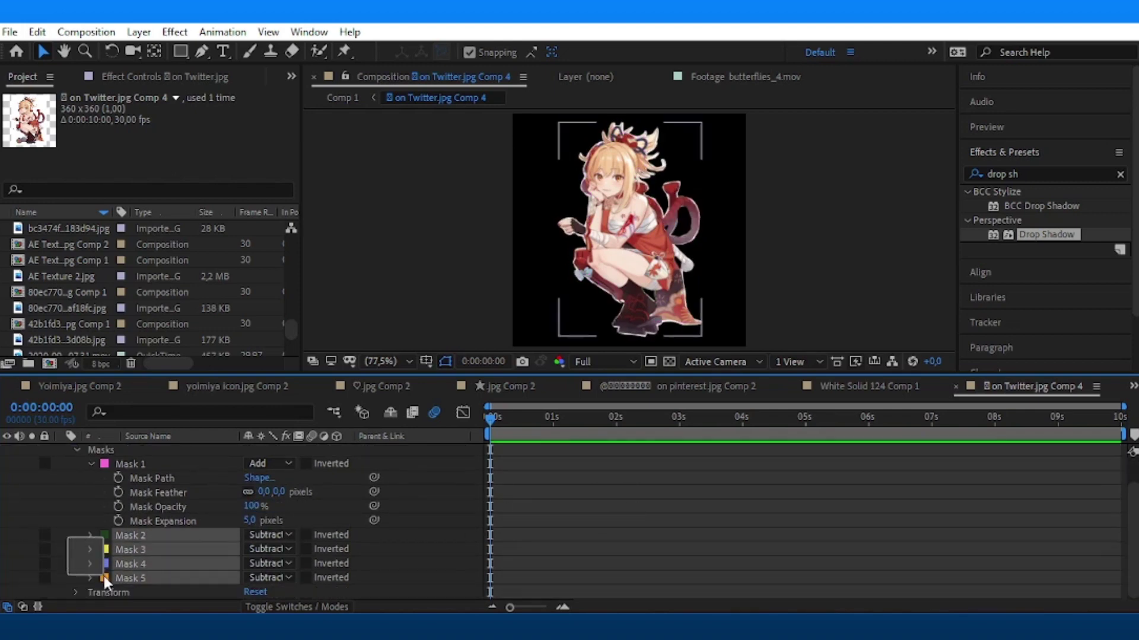
{"action": "left_click", "coordinate": [90, 535]}
{"action": "scroll", "coordinate": [255, 557], "scroll_direction": "down", "scroll_amount": 1}
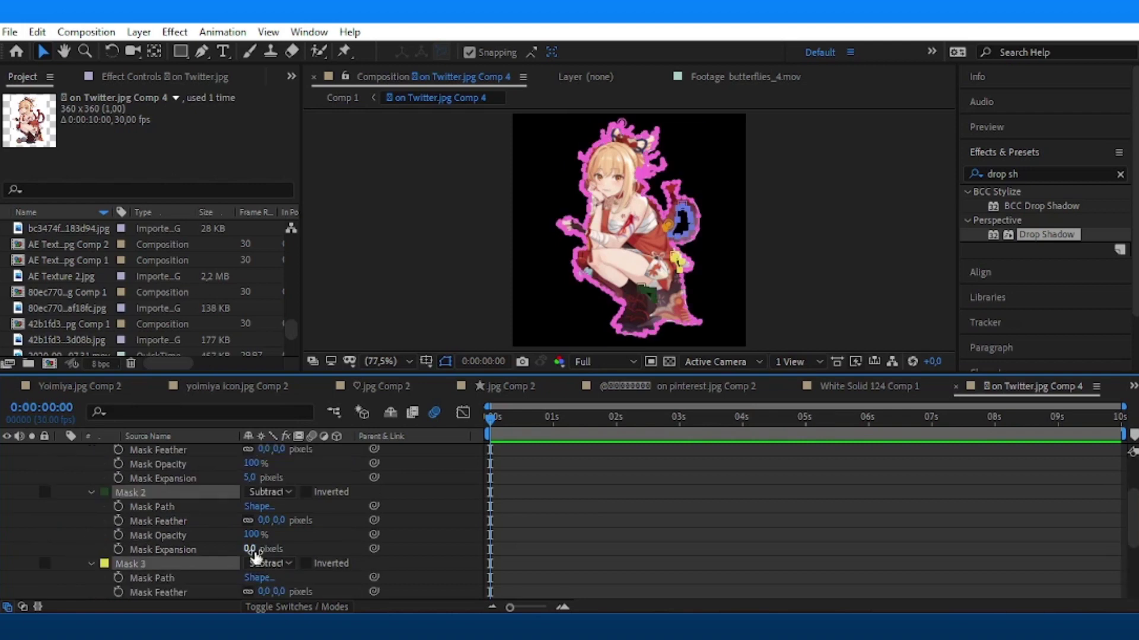
{"action": "left_click", "coordinate": [778, 485]}
{"action": "scroll", "coordinate": [635, 498], "scroll_direction": "up", "scroll_amount": 5}
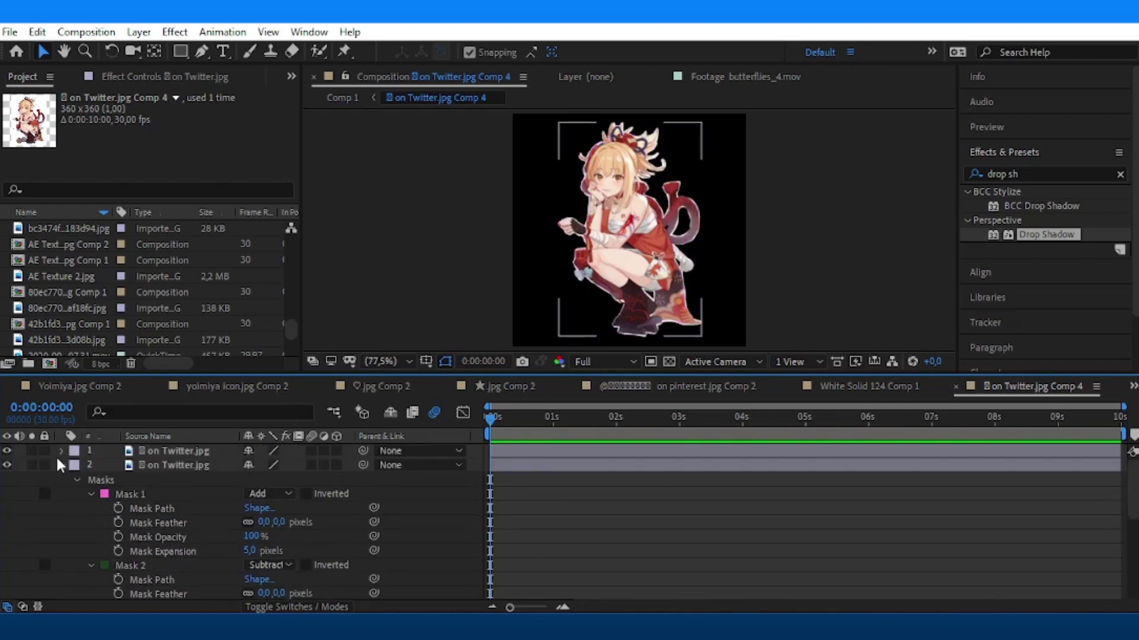
{"action": "left_click", "coordinate": [61, 465]}
{"action": "left_click", "coordinate": [177, 465]}
Apply the Fill effect to the character layer with an orange colour.
{"action": "left_click", "coordinate": [1021, 174]}
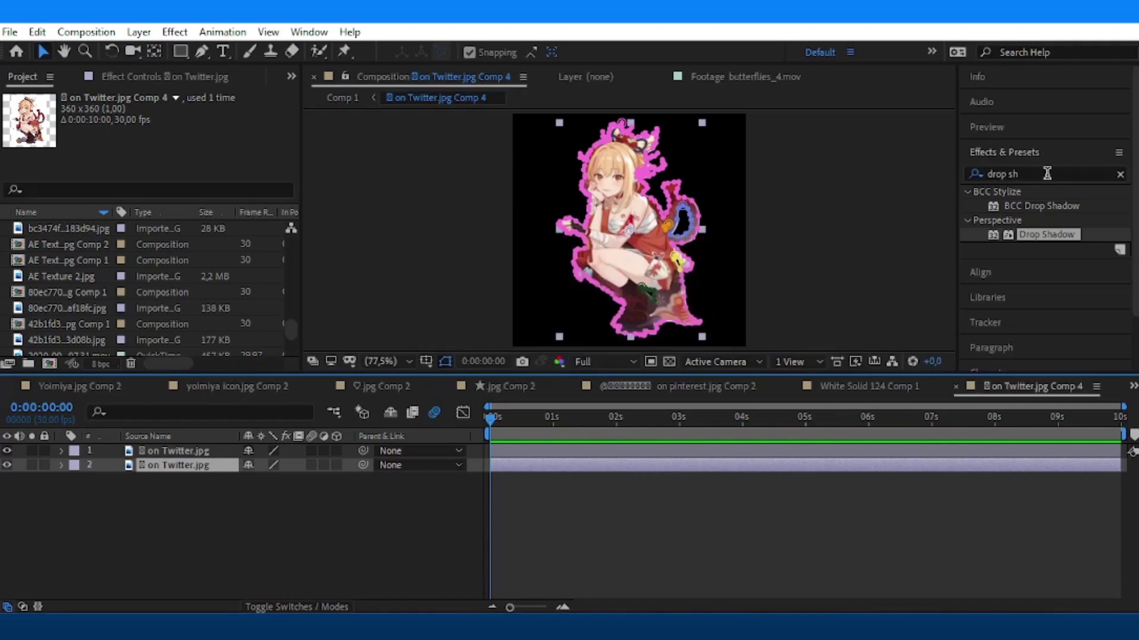
{"action": "type", "text": "fill"}
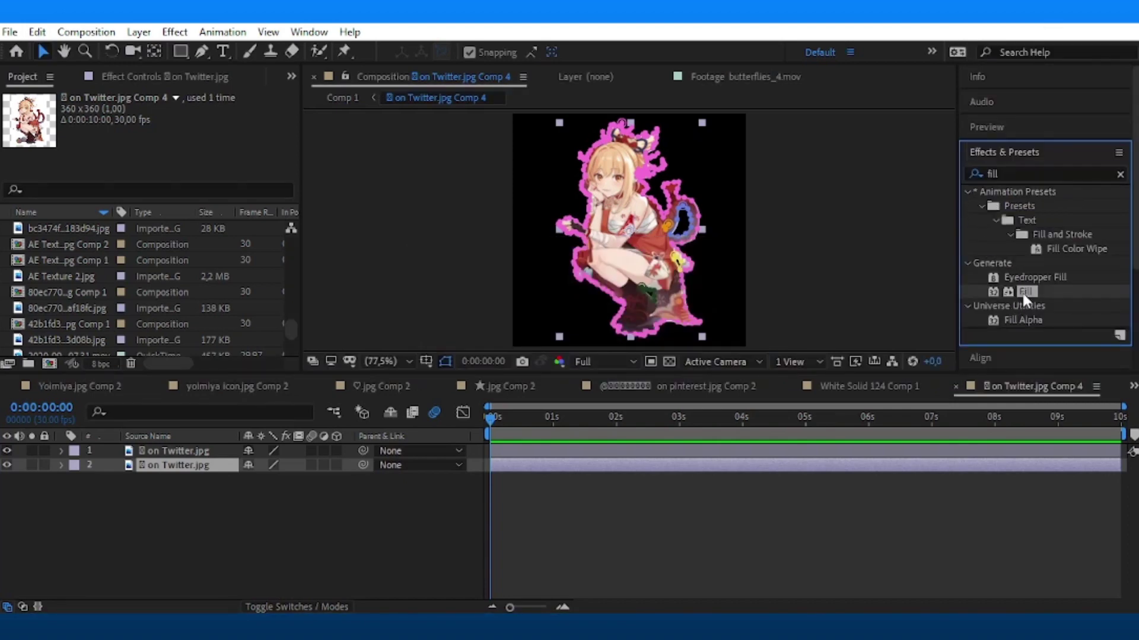
{"action": "double_click", "coordinate": [1022, 290]}
{"action": "left_click", "coordinate": [170, 155]}
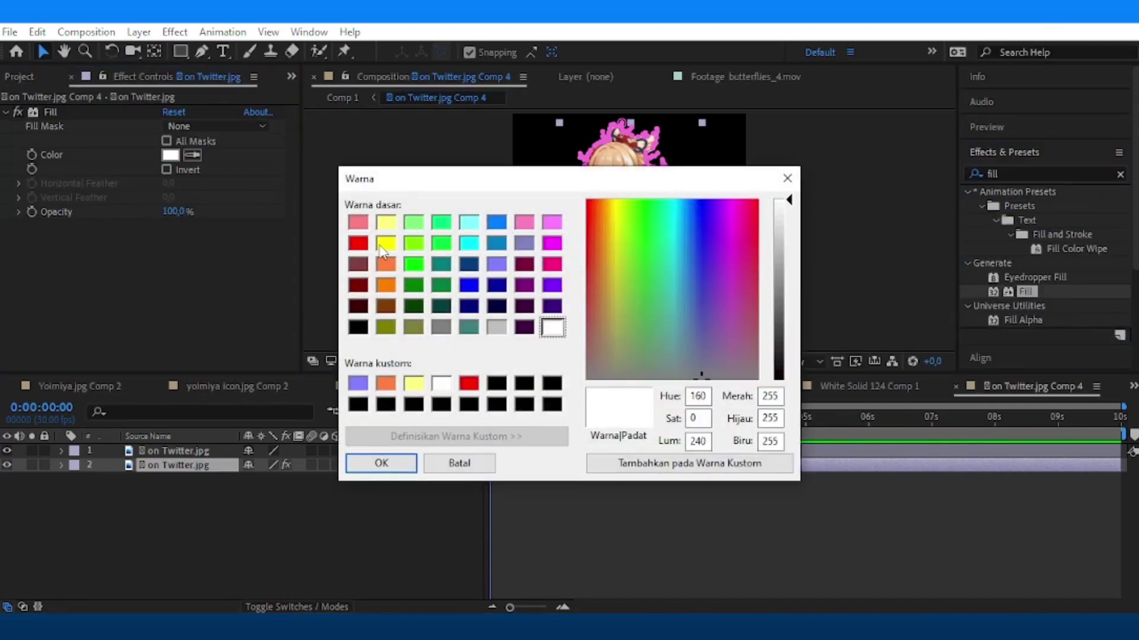
{"action": "left_click", "coordinate": [385, 265]}
{"action": "left_click", "coordinate": [382, 463]}
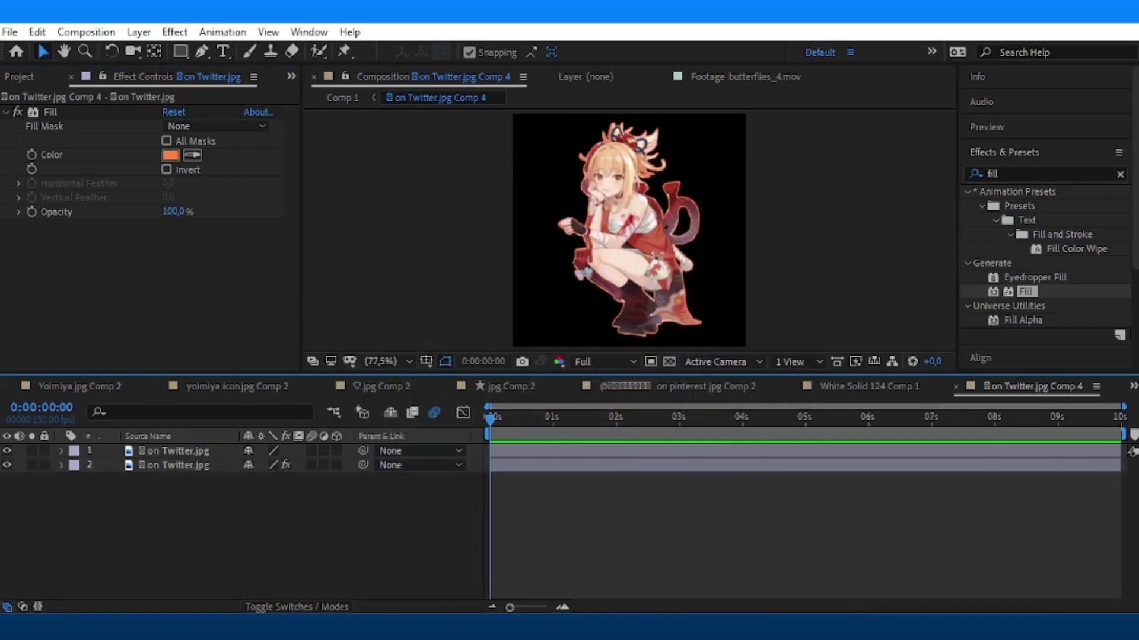
Back in Comp 1, scale the two top character panel layers to 76%.
{"action": "left_click", "coordinate": [1133, 386]}
{"action": "left_click", "coordinate": [1016, 62]}
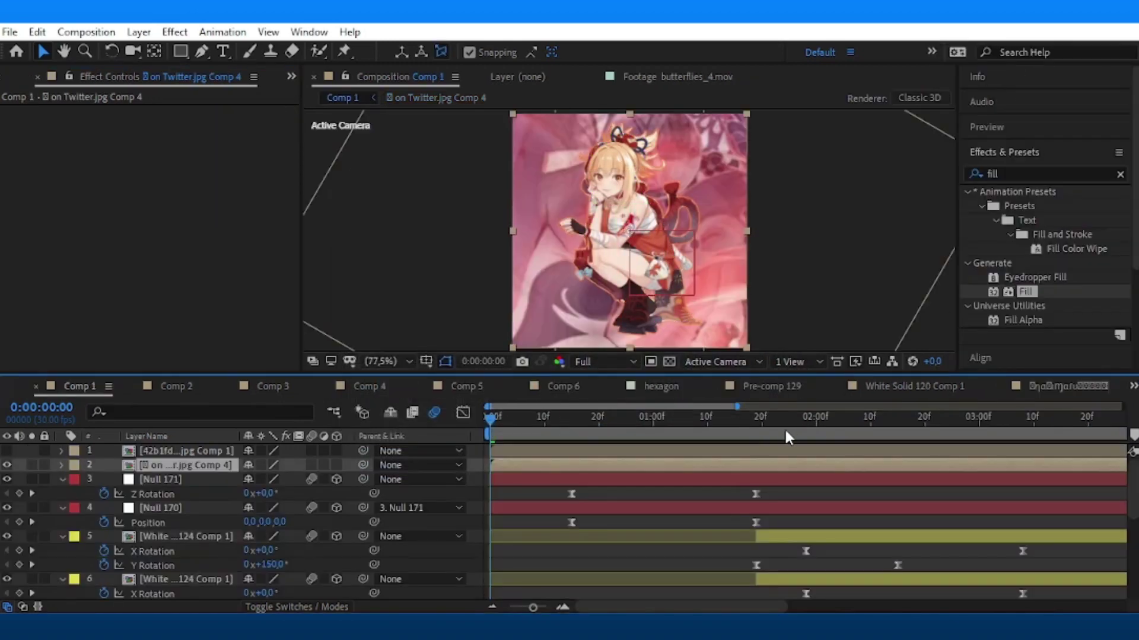
{"action": "left_click", "coordinate": [819, 436]}
{"action": "double_click", "coordinate": [761, 451]}
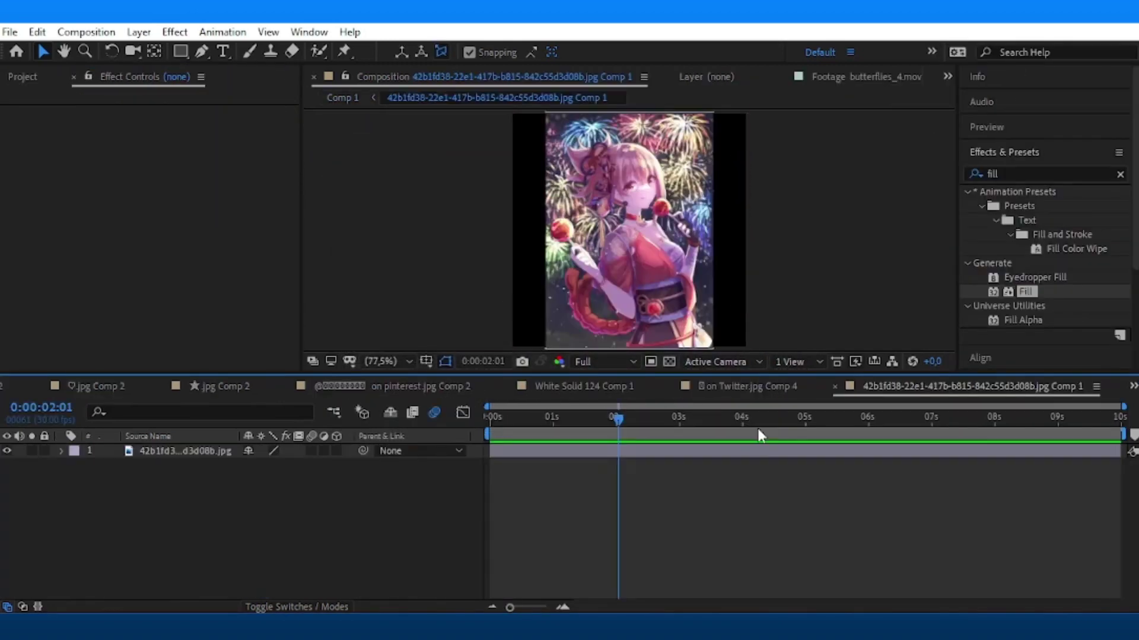
{"action": "left_click", "coordinate": [541, 454]}
{"action": "key", "text": "g"}
{"action": "scroll", "coordinate": [632, 254], "scroll_direction": "up", "scroll_amount": 4}
{"action": "scroll", "coordinate": [762, 247], "scroll_direction": "up", "scroll_amount": 2}
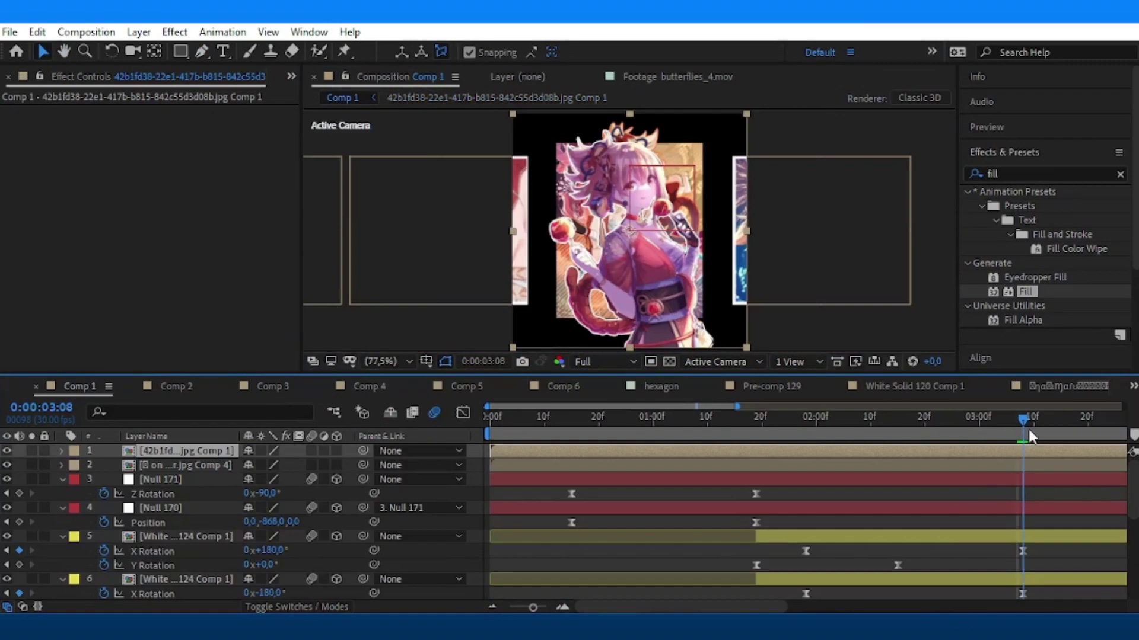
{"action": "left_click_drag", "start_coordinate": [281, 466], "coordinate": [270, 466]}
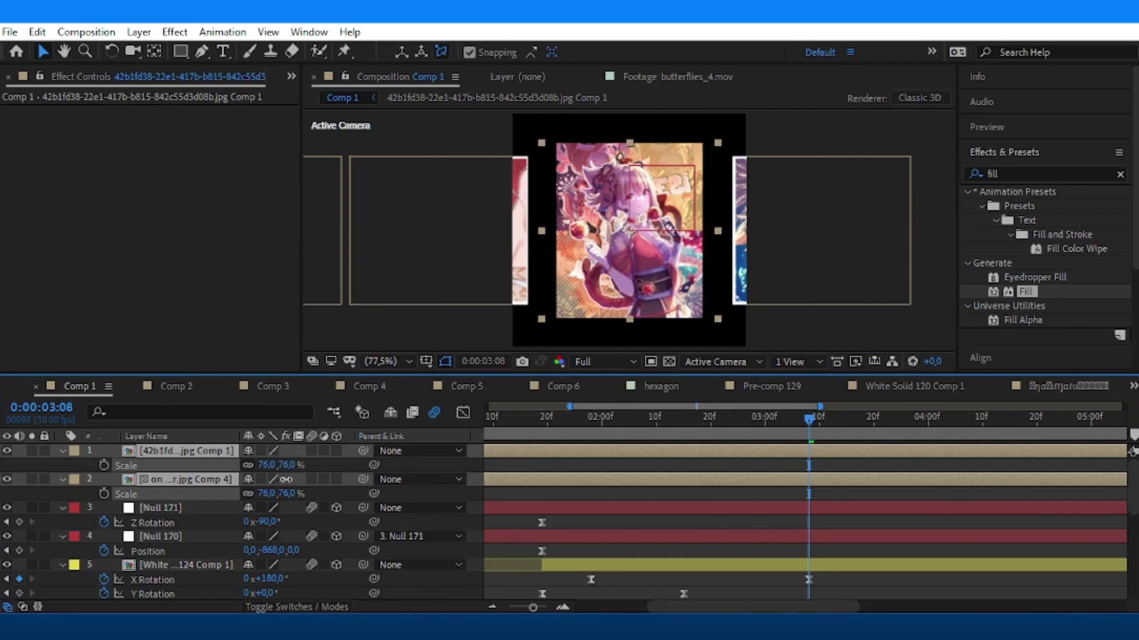
Place the cut-out character and fireworks girl side by side at 104,180 and 238,195.
{"action": "left_click", "coordinate": [810, 481]}
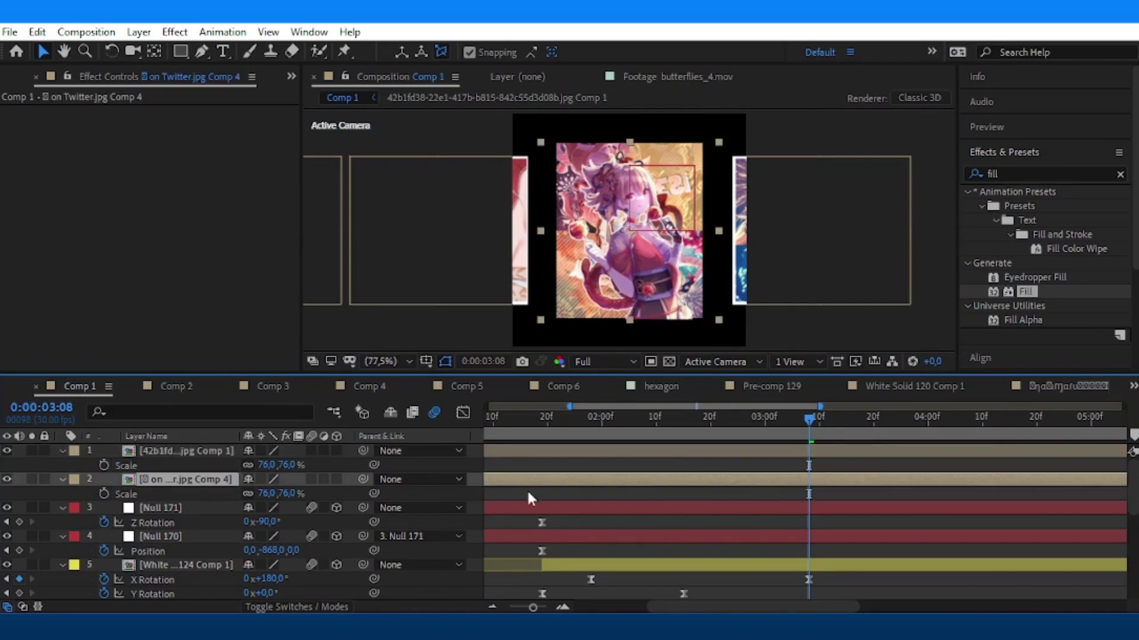
{"action": "left_click_drag", "start_coordinate": [255, 493], "coordinate": [309, 508]}
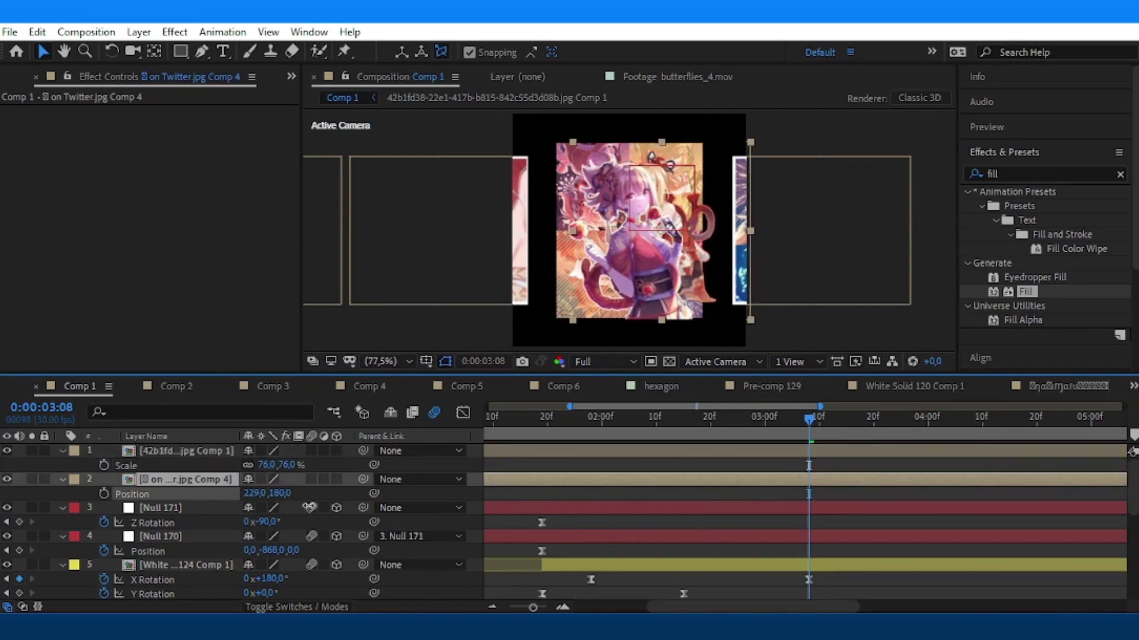
{"action": "left_click", "coordinate": [733, 467]}
{"action": "mouse_move", "coordinate": [252, 465]}
{"action": "left_mouse_down"}
{"action": "mouse_move", "coordinate": [220, 466]}
{"action": "mouse_move", "coordinate": [297, 493]}
{"action": "left_mouse_up"}
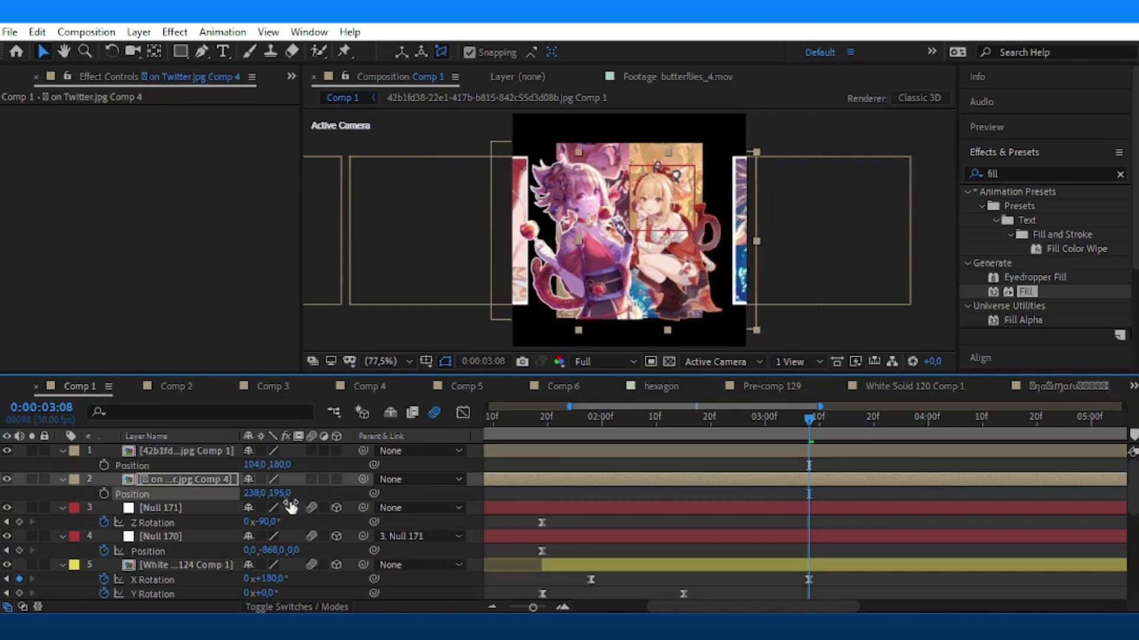
{"action": "left_click_drag", "start_coordinate": [112, 456], "coordinate": [125, 468]}
Pre-compose the two panel layers into Pre-comp 131 and duplicate it.
{"action": "key", "text": "u"}
{"action": "right_click", "coordinate": [676, 477]}
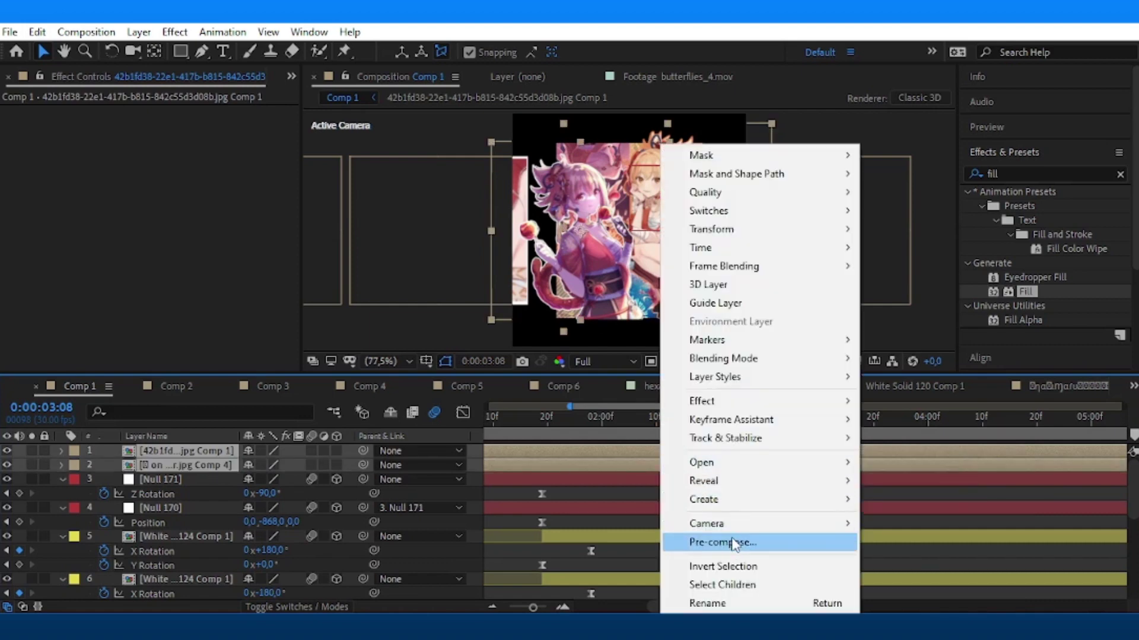
{"action": "left_click", "coordinate": [711, 542]}
{"action": "key", "text": "Return"}
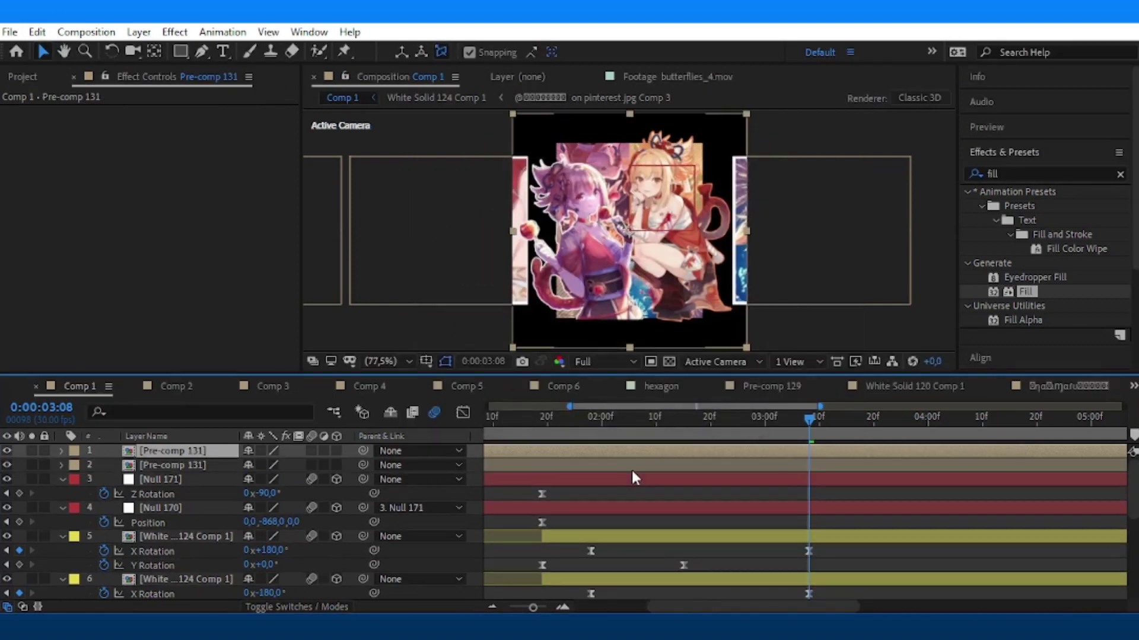
{"action": "key", "text": "ctrl+s"}
Turn on the composition grid and draw a rectangle mask on layer 2's right half.
{"action": "left_click", "coordinate": [426, 361]}
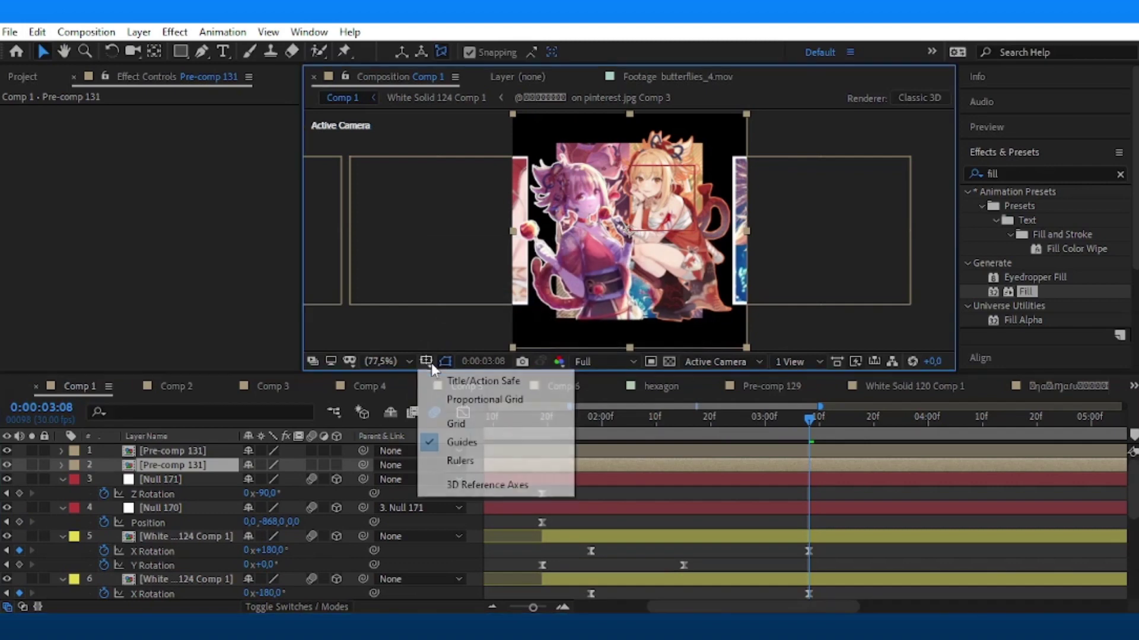
{"action": "left_click", "coordinate": [459, 396]}
{"action": "left_click", "coordinate": [181, 52]}
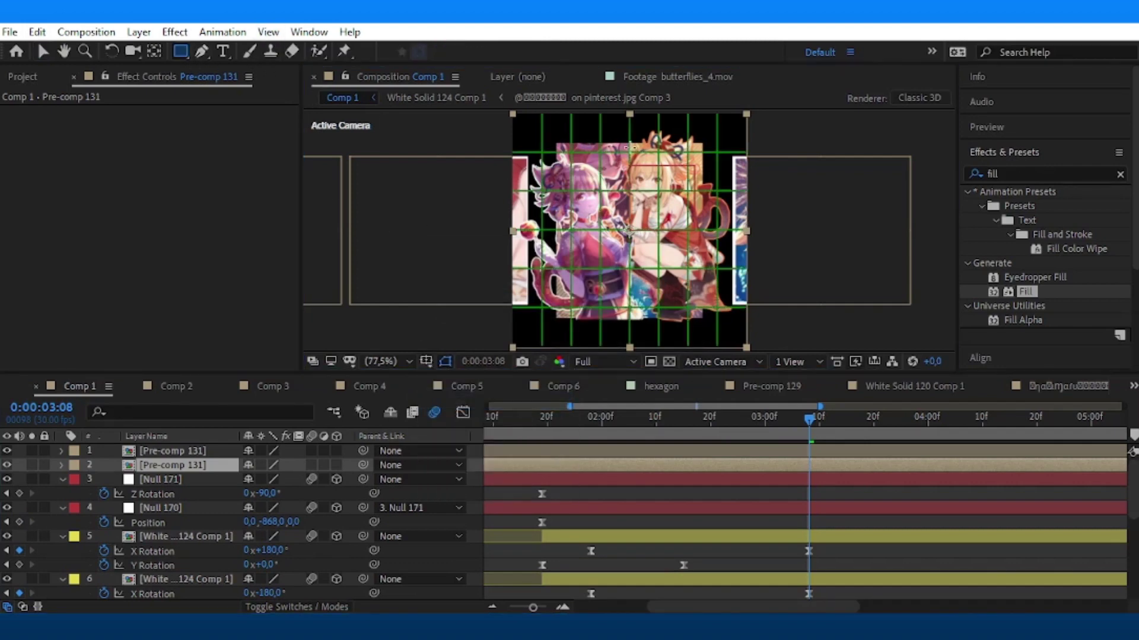
{"action": "left_click_drag", "start_coordinate": [630, 113], "coordinate": [657, 159]}
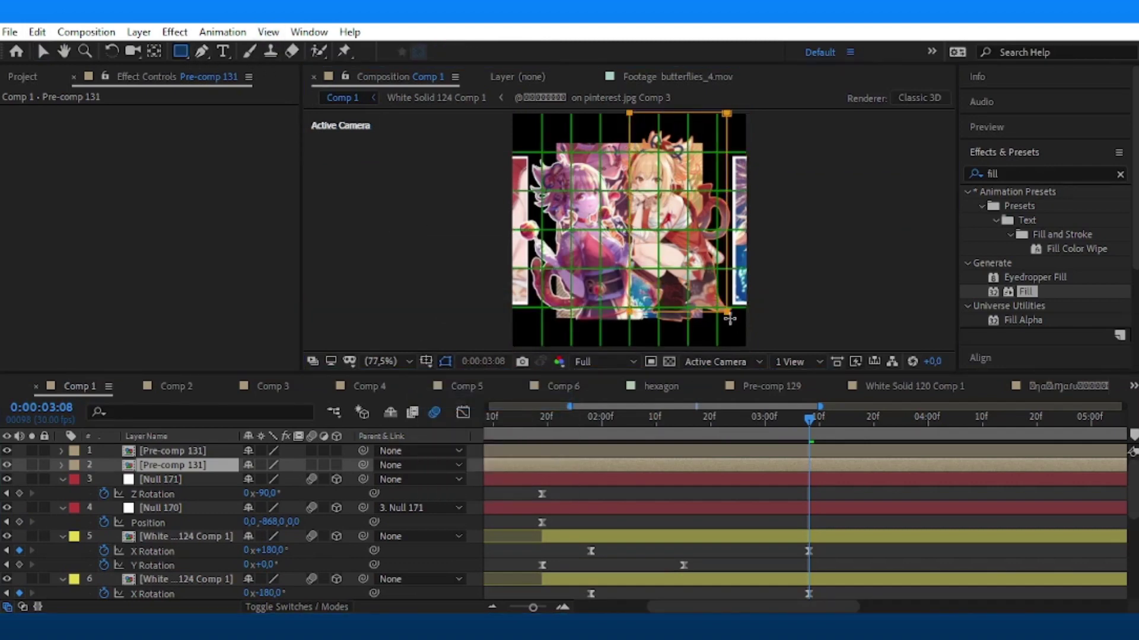
{"action": "left_click_drag", "start_coordinate": [729, 319], "coordinate": [749, 350]}
Mask the other Pre-comp 131 layer to the left half, then collapse and select both layers.
{"action": "left_click", "coordinate": [726, 452]}
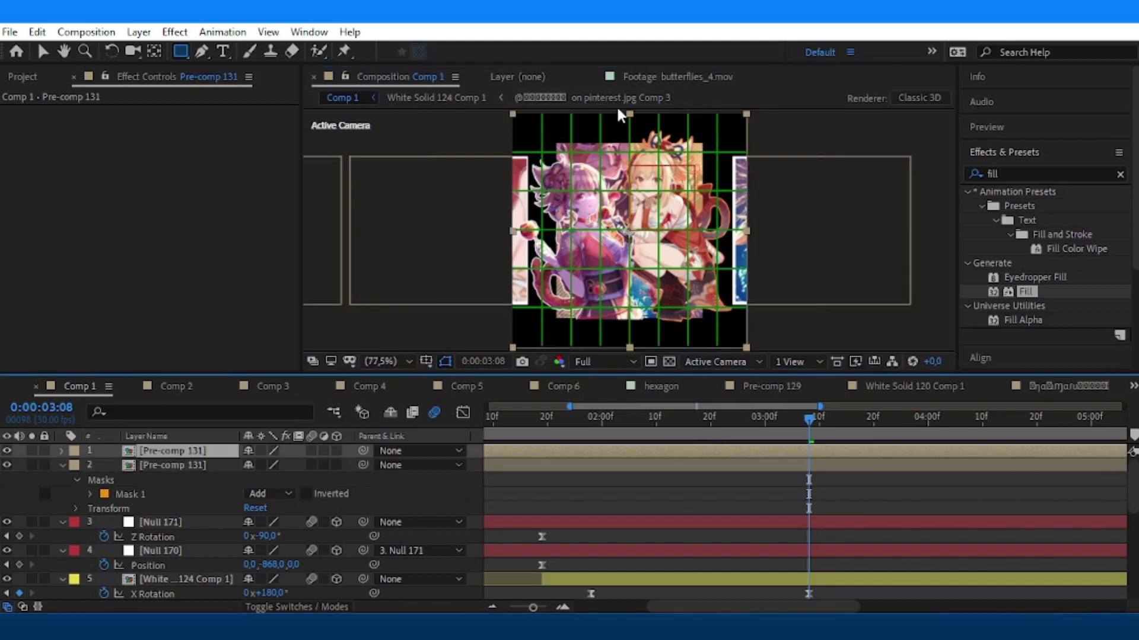
{"action": "left_click_drag", "start_coordinate": [629, 113], "coordinate": [500, 350]}
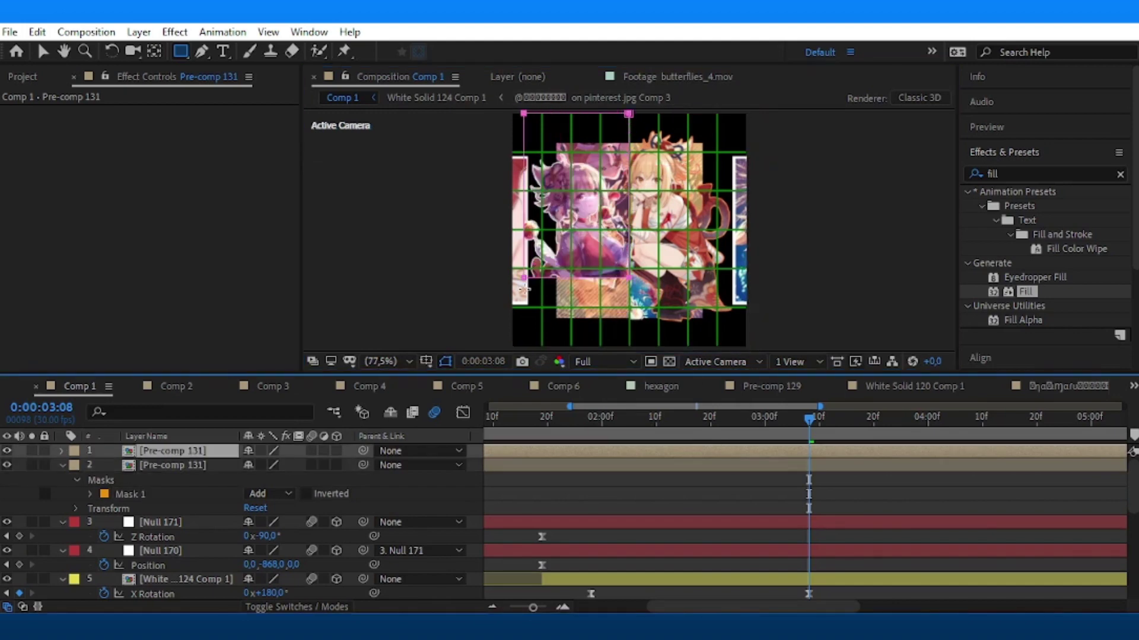
{"action": "key", "text": "v"}
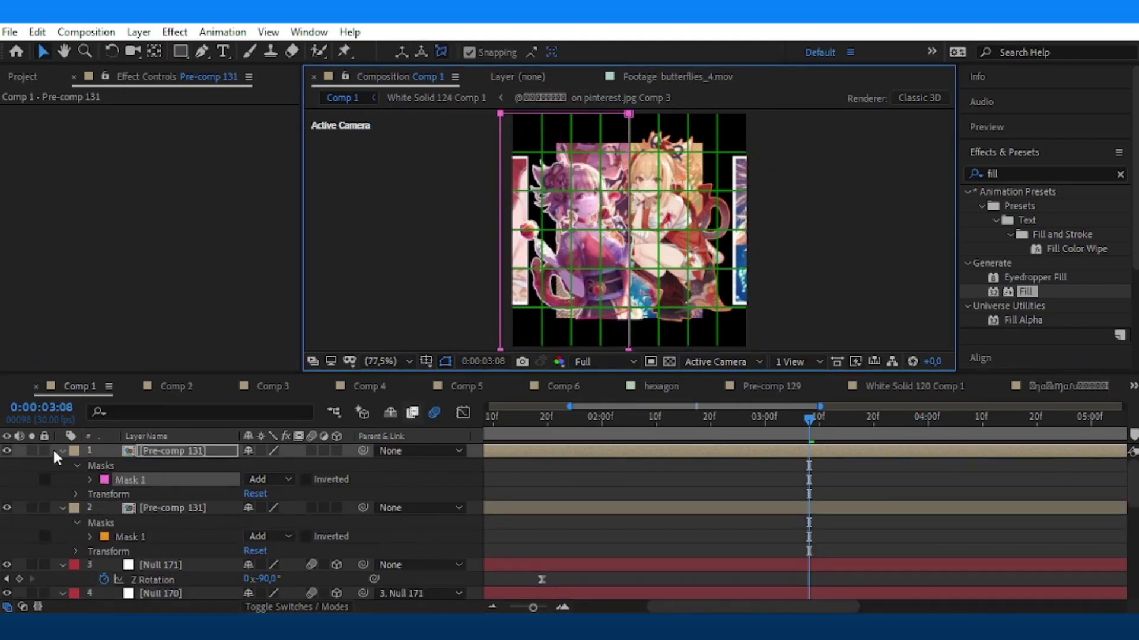
{"action": "left_click", "coordinate": [62, 451]}
{"action": "left_click", "coordinate": [62, 465]}
{"action": "left_click", "coordinate": [178, 465], "text": "shift"}
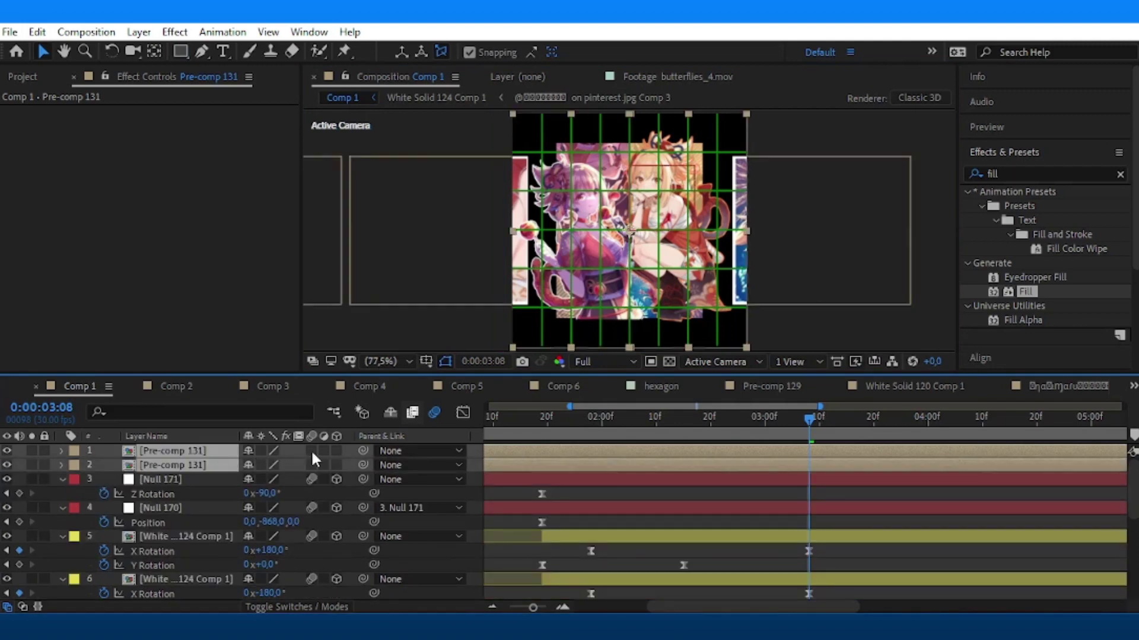
Make both Pre-comp 131 halves 3D and parent them to White Solid layers 5 and 6.
{"action": "left_click", "coordinate": [336, 451]}
{"action": "left_click", "coordinate": [179, 451], "text": "ctrl"}
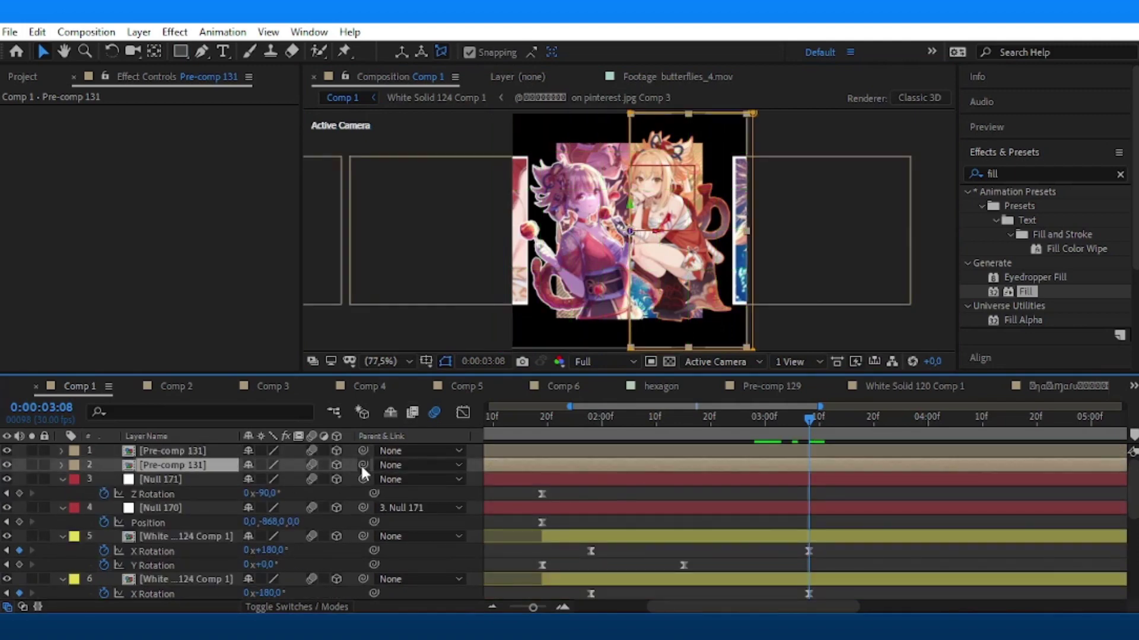
{"action": "left_click_drag", "start_coordinate": [363, 466], "coordinate": [203, 536]}
{"action": "left_click", "coordinate": [215, 456]}
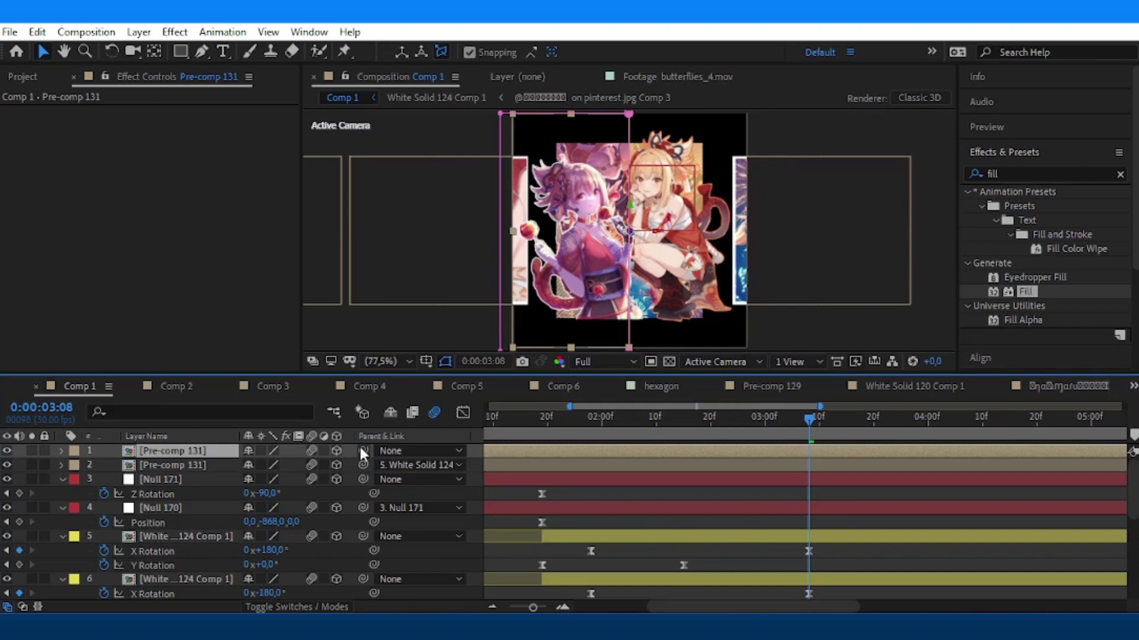
{"action": "left_click_drag", "start_coordinate": [363, 452], "coordinate": [178, 580]}
Shift both halves to start around 2:16 and preview the flip.
{"action": "left_click", "coordinate": [715, 418]}
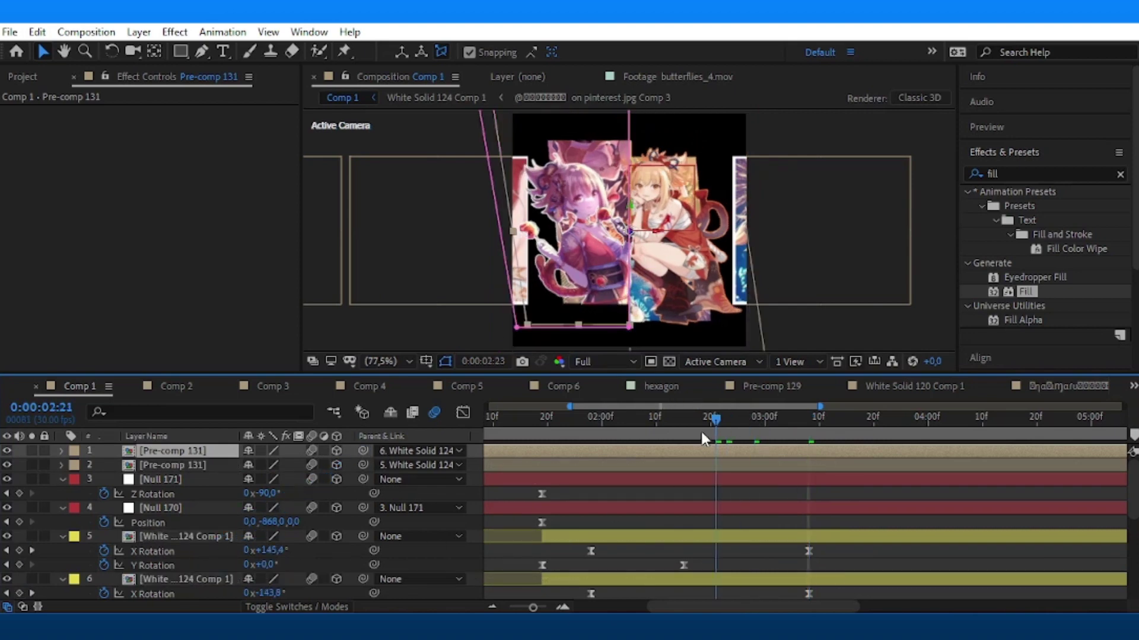
{"action": "mouse_move", "coordinate": [701, 438]}
{"action": "left_mouse_down"}
{"action": "mouse_move", "coordinate": [689, 493]}
{"action": "mouse_move", "coordinate": [701, 497]}
{"action": "left_mouse_up"}
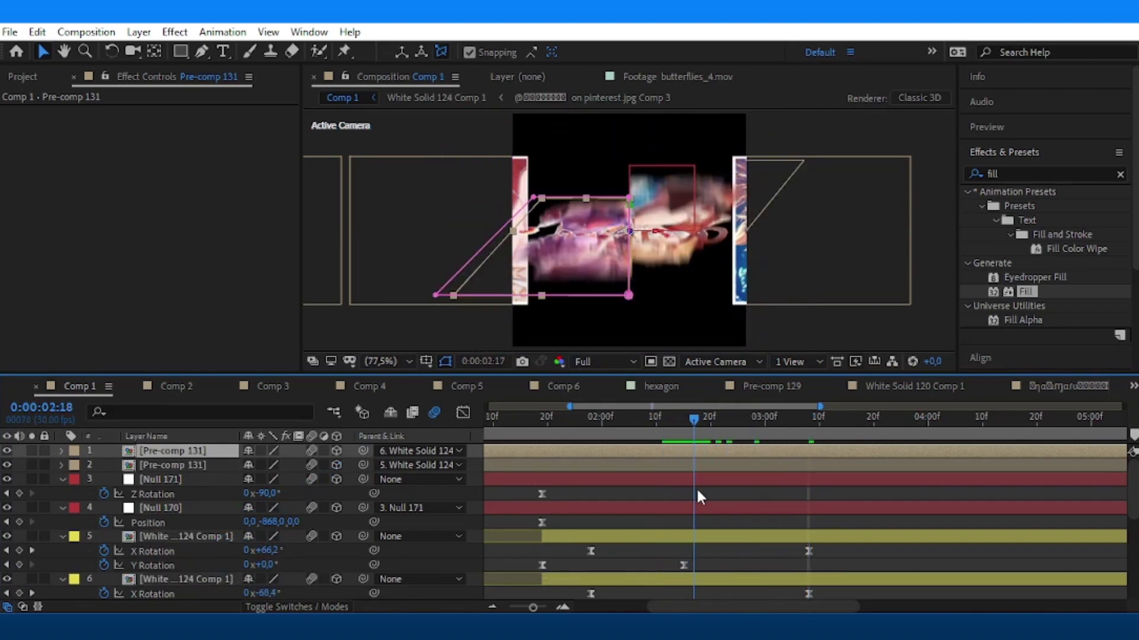
{"action": "left_click", "coordinate": [100, 465], "text": "shift"}
{"action": "left_click_drag", "start_coordinate": [819, 607], "coordinate": [585, 609]}
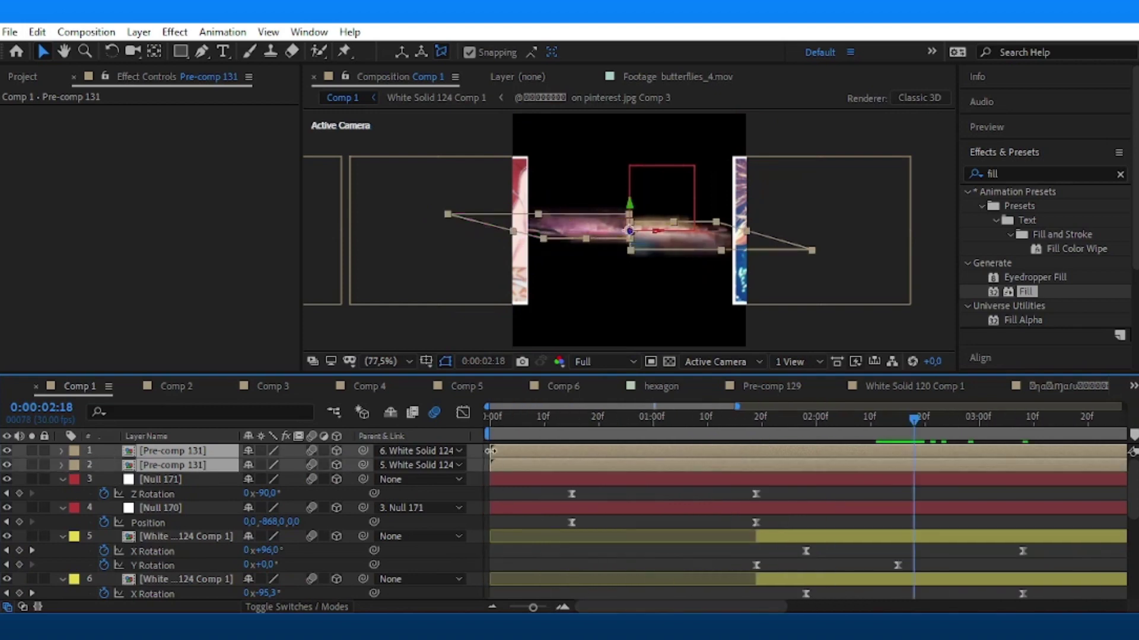
{"action": "mouse_move", "coordinate": [490, 452]}
{"action": "left_mouse_down"}
{"action": "mouse_move", "coordinate": [966, 480]}
{"action": "mouse_move", "coordinate": [915, 499]}
{"action": "left_mouse_up"}
{"action": "key", "text": "space"}
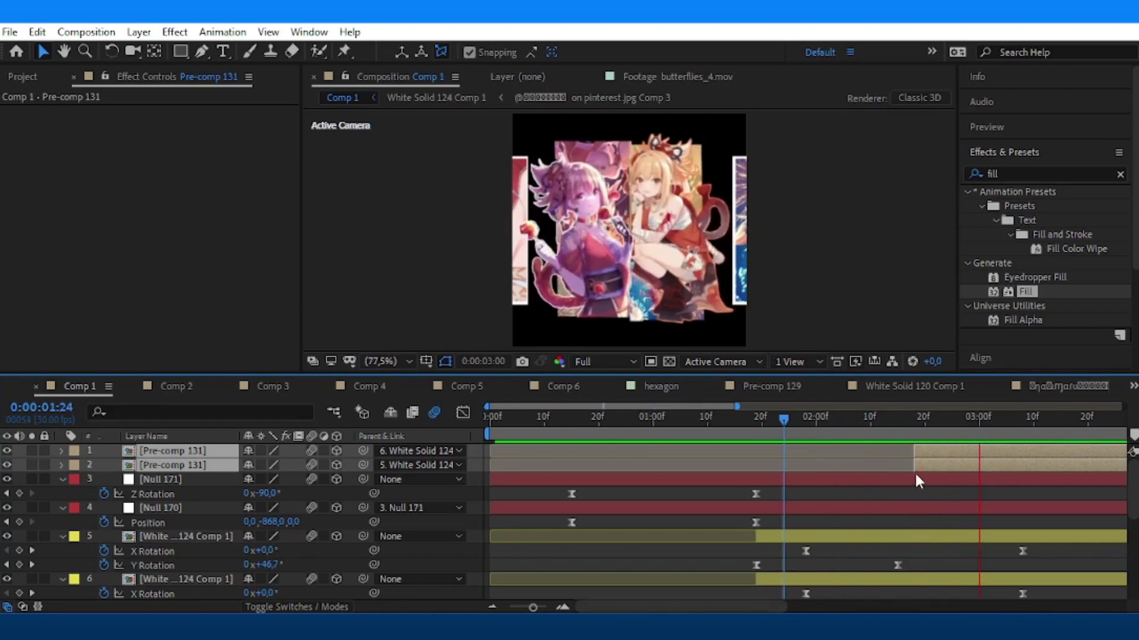
{"action": "key", "text": "space"}
{"action": "key", "text": "i"}
Trim White Solid layers 5 and 6 with Alt+] to end at 2:18, then preview.
{"action": "scroll", "coordinate": [917, 492], "scroll_direction": "down", "scroll_amount": 1}
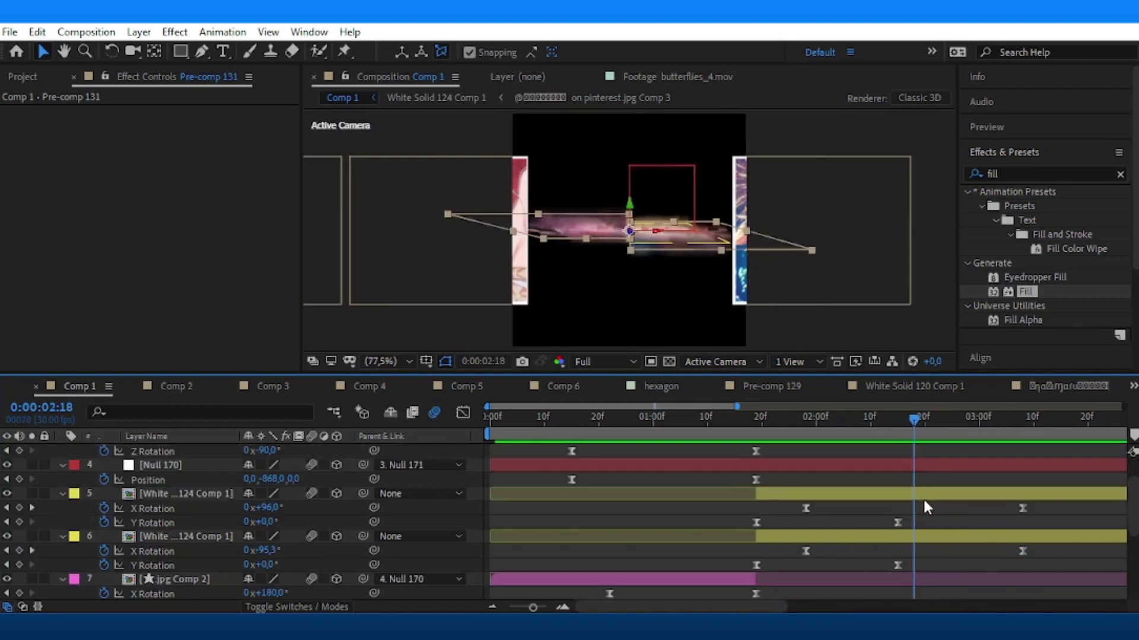
{"action": "left_click", "coordinate": [872, 495]}
{"action": "left_click", "coordinate": [62, 508]}
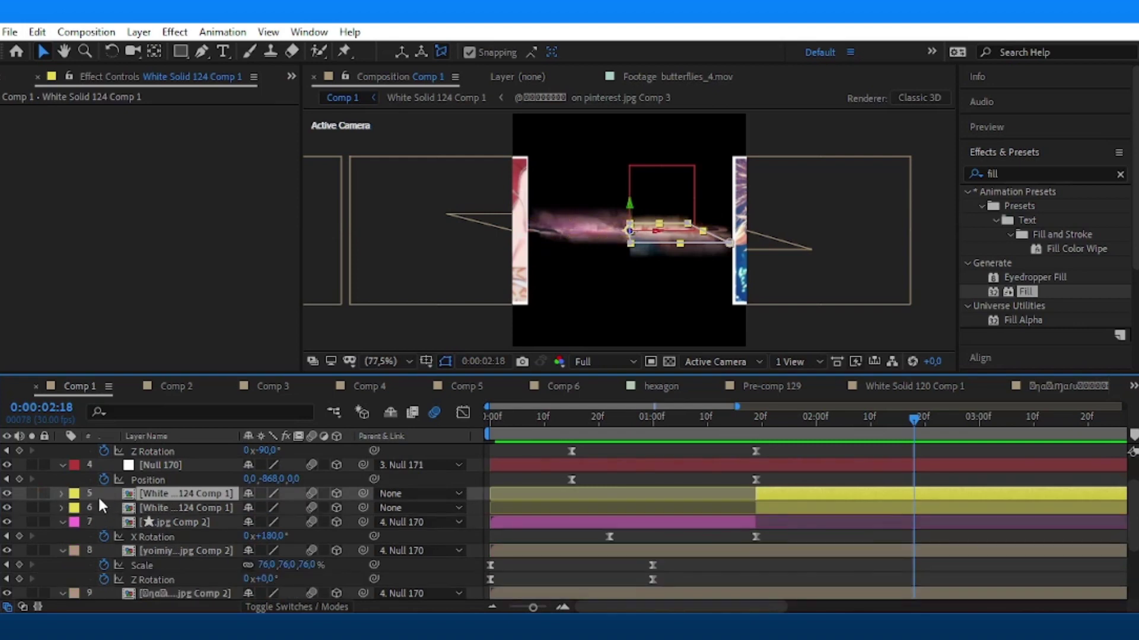
{"action": "left_click", "coordinate": [113, 508], "text": "ctrl"}
{"action": "key", "text": "alt+]"}
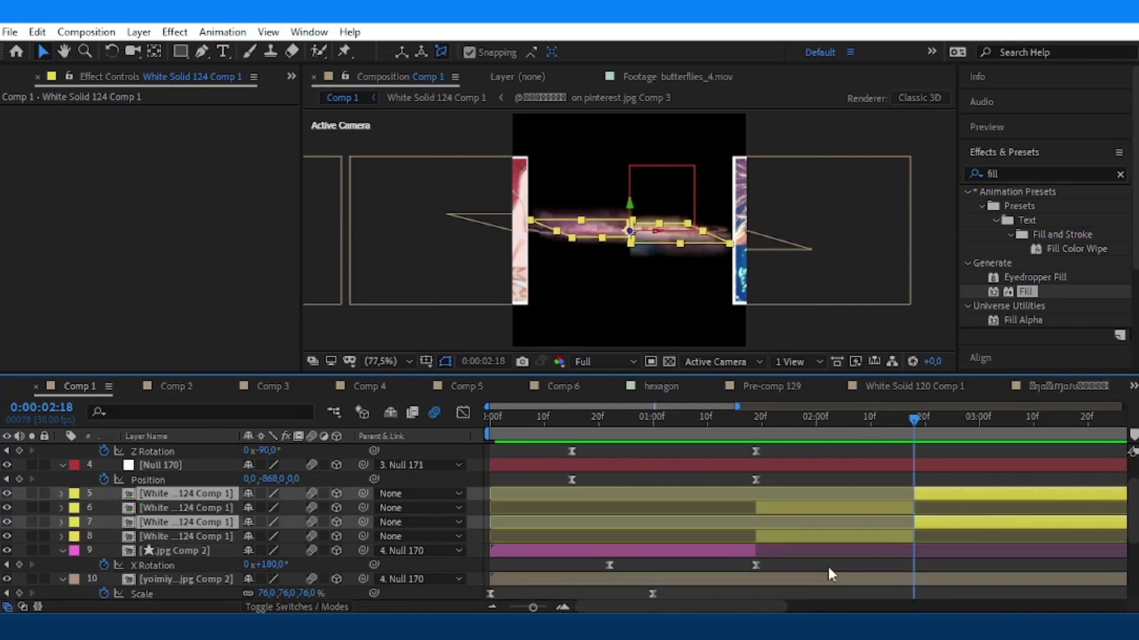
{"action": "key", "text": "F2"}
{"action": "key", "text": "space"}
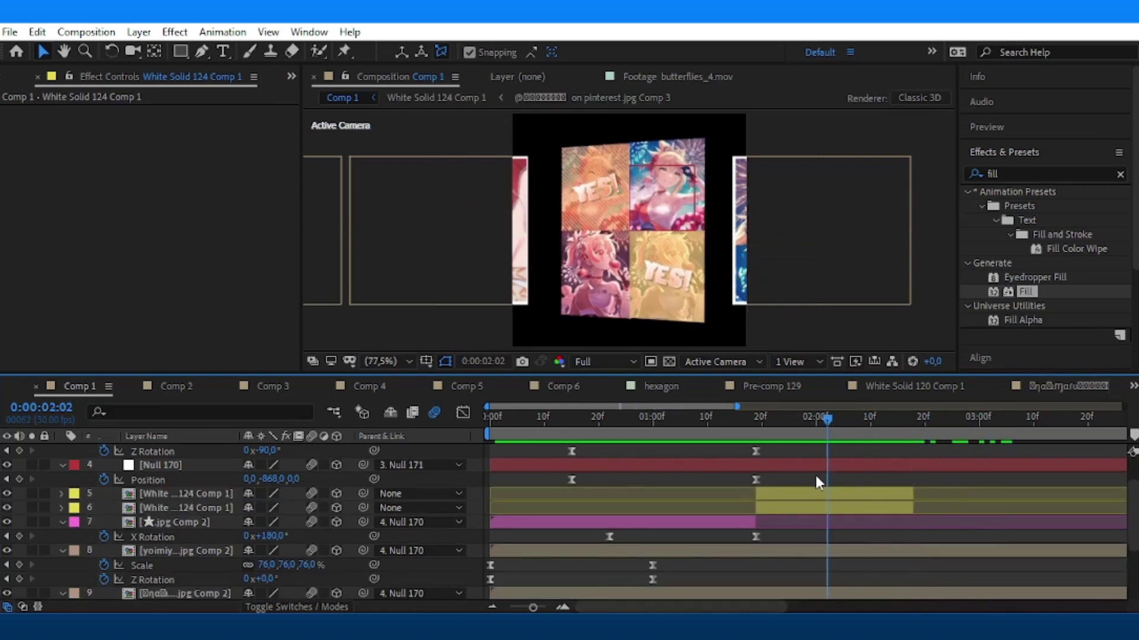
{"action": "left_click_drag", "start_coordinate": [774, 600], "coordinate": [849, 602]}
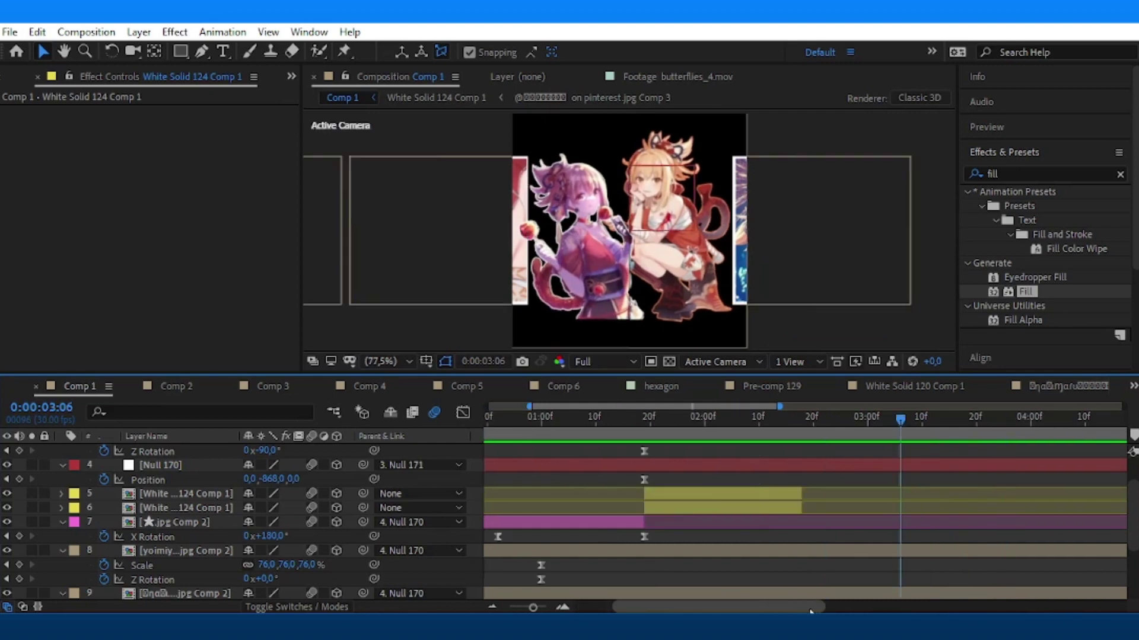
{"action": "scroll", "coordinate": [760, 466], "scroll_direction": "up", "scroll_amount": 3}
{"action": "left_click", "coordinate": [774, 450]}
{"action": "scroll", "coordinate": [667, 251], "scroll_direction": "up", "scroll_amount": 6}
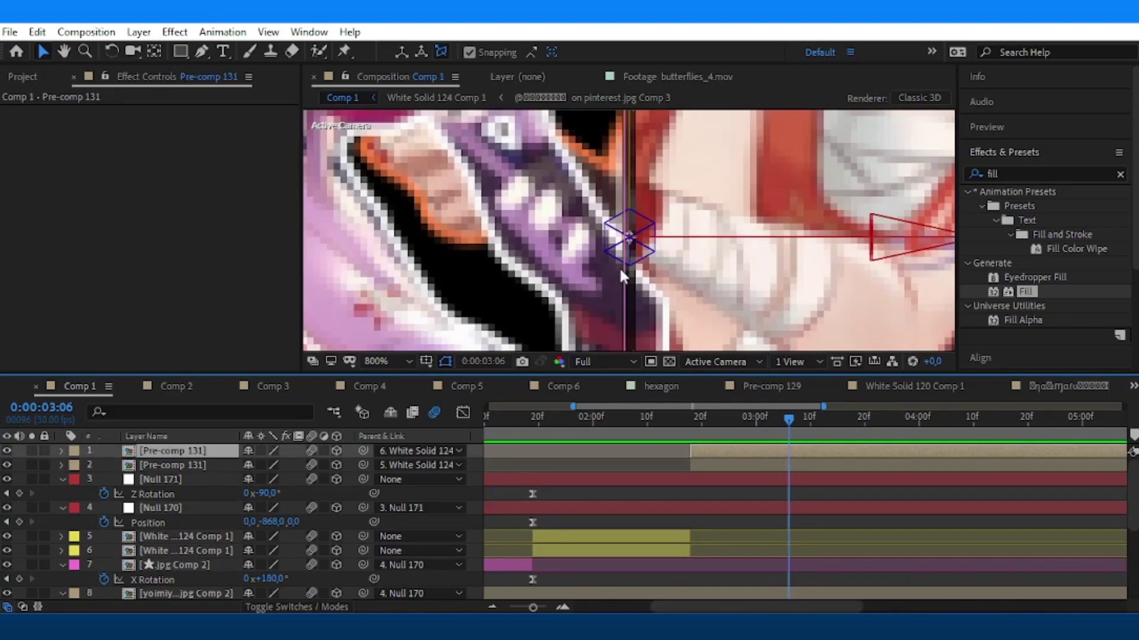
Create a new text layer reading 'love!' in the composition.
{"action": "left_click_drag", "start_coordinate": [630, 273], "coordinate": [636, 274]}
{"action": "left_click", "coordinate": [367, 361]}
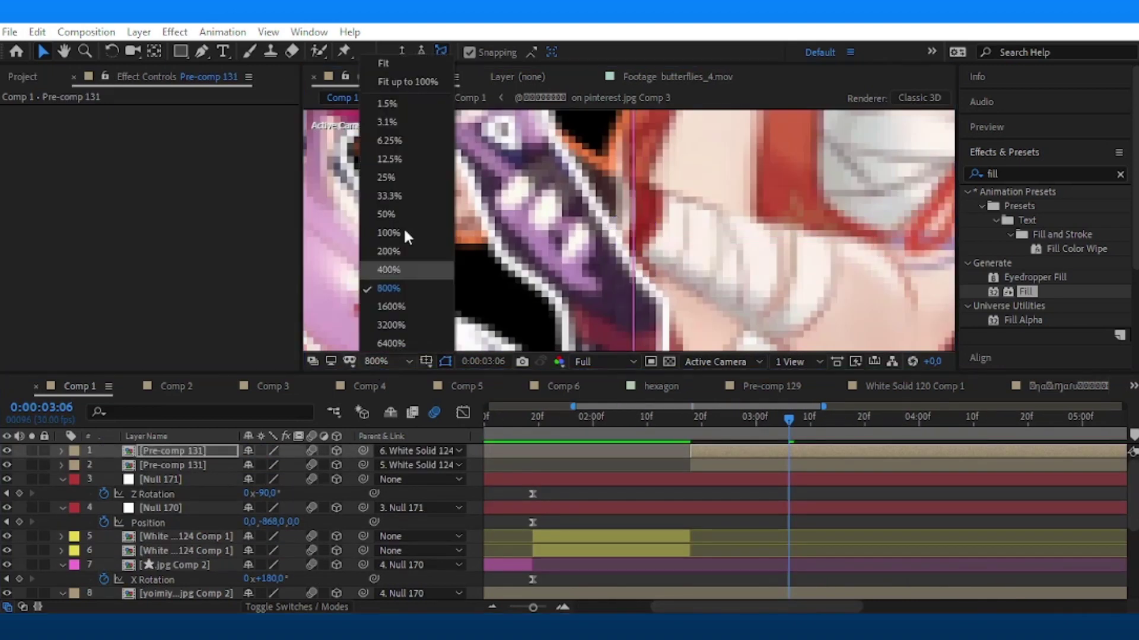
{"action": "left_click", "coordinate": [418, 77]}
{"action": "key", "text": "ctrl+t"}
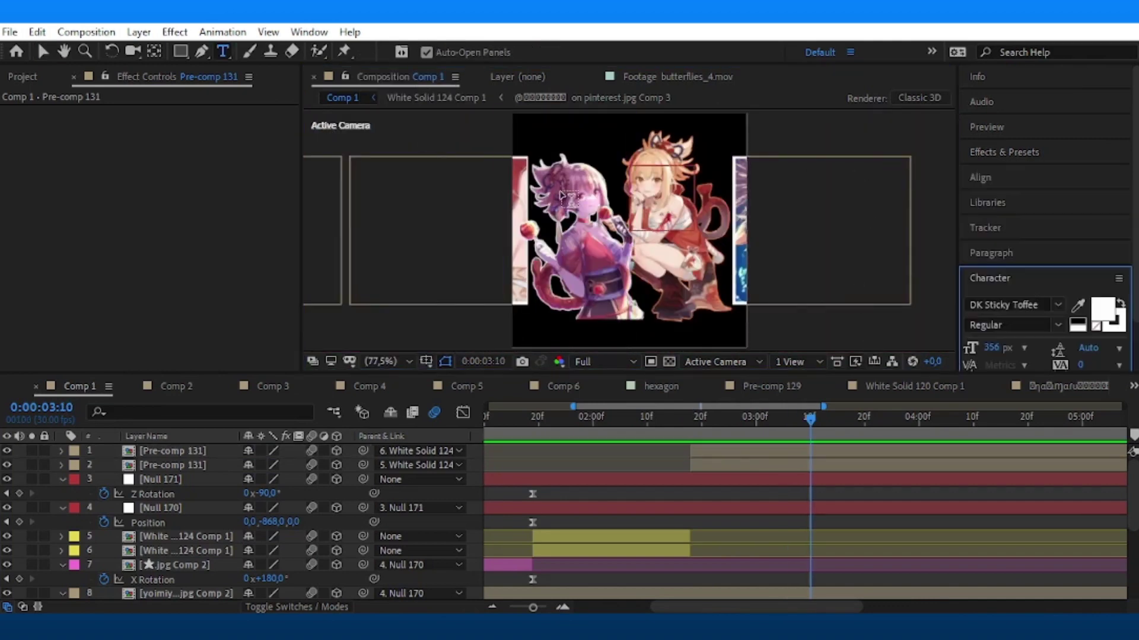
{"action": "left_click", "coordinate": [530, 202]}
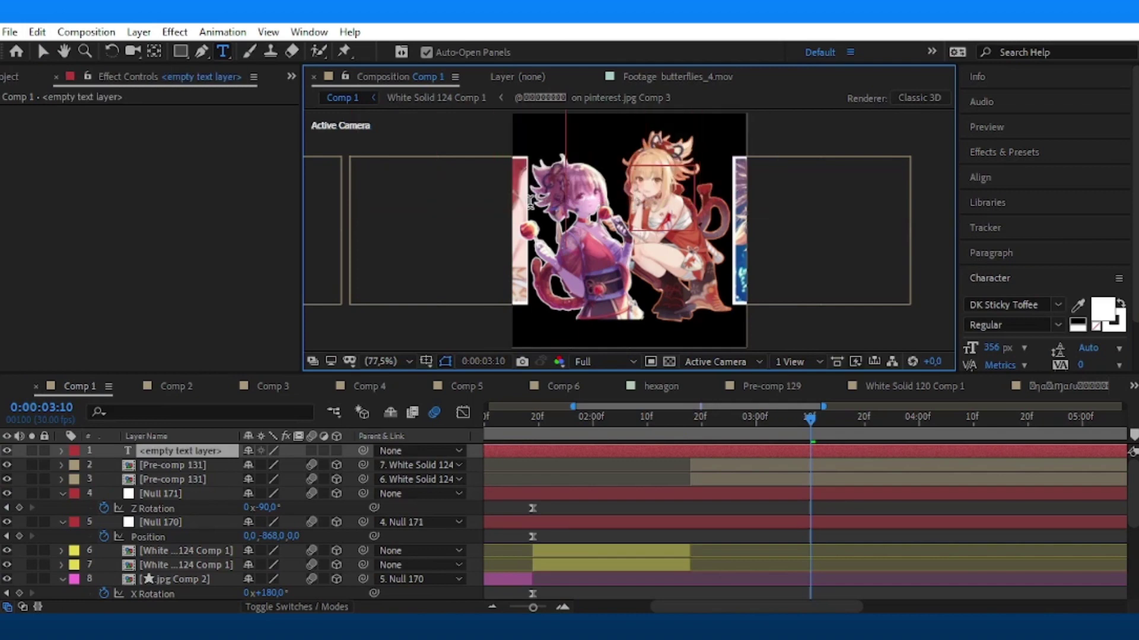
{"action": "type", "text": "love!"}
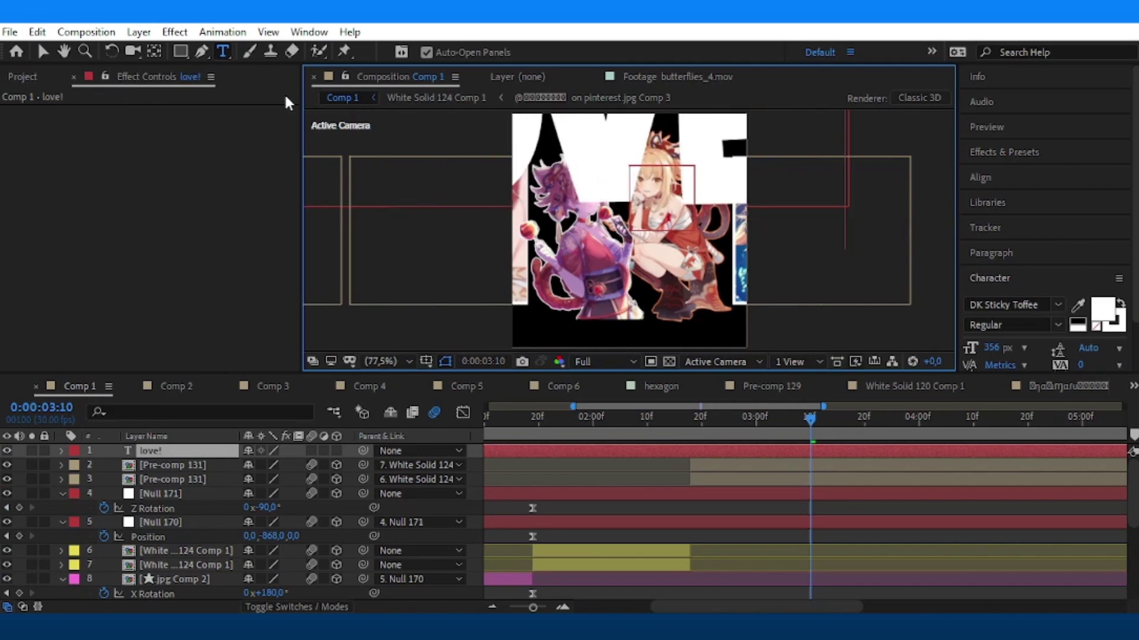
{"action": "left_click", "coordinate": [154, 52]}
{"action": "scroll", "coordinate": [590, 228], "scroll_direction": "down", "scroll_amount": 2}
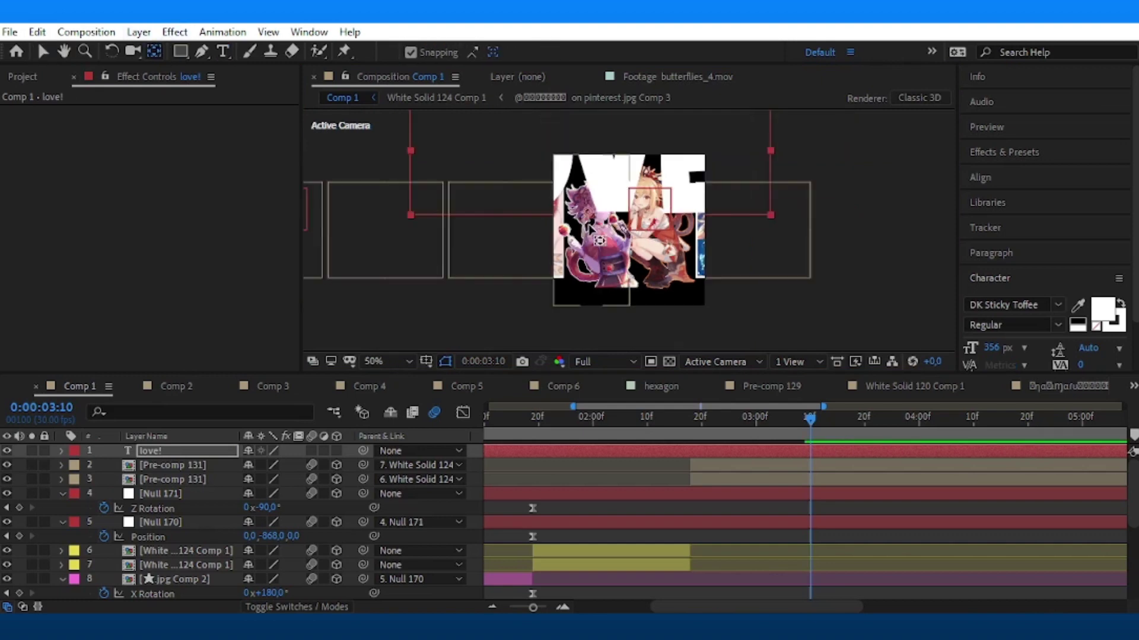
{"action": "scroll", "coordinate": [590, 228], "scroll_direction": "up", "scroll_amount": 2}
{"action": "scroll", "coordinate": [590, 229], "scroll_direction": "down", "scroll_amount": 3}
{"action": "left_click", "coordinate": [385, 361]}
{"action": "left_click", "coordinate": [414, 90]}
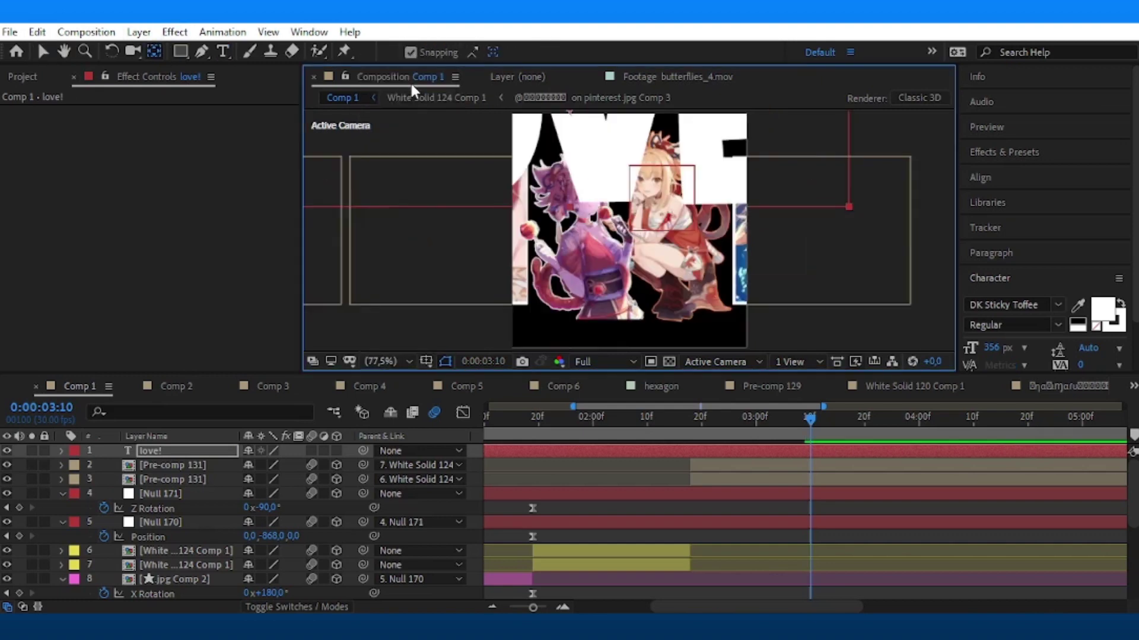
Scale the love! text to 13%, centre it in the frame and tilt it to -4°.
{"action": "key", "text": "v"}
{"action": "key", "text": "s"}
{"action": "left_click_drag", "start_coordinate": [283, 465], "coordinate": [232, 465]}
{"action": "left_click_drag", "start_coordinate": [648, 128], "coordinate": [648, 256]}
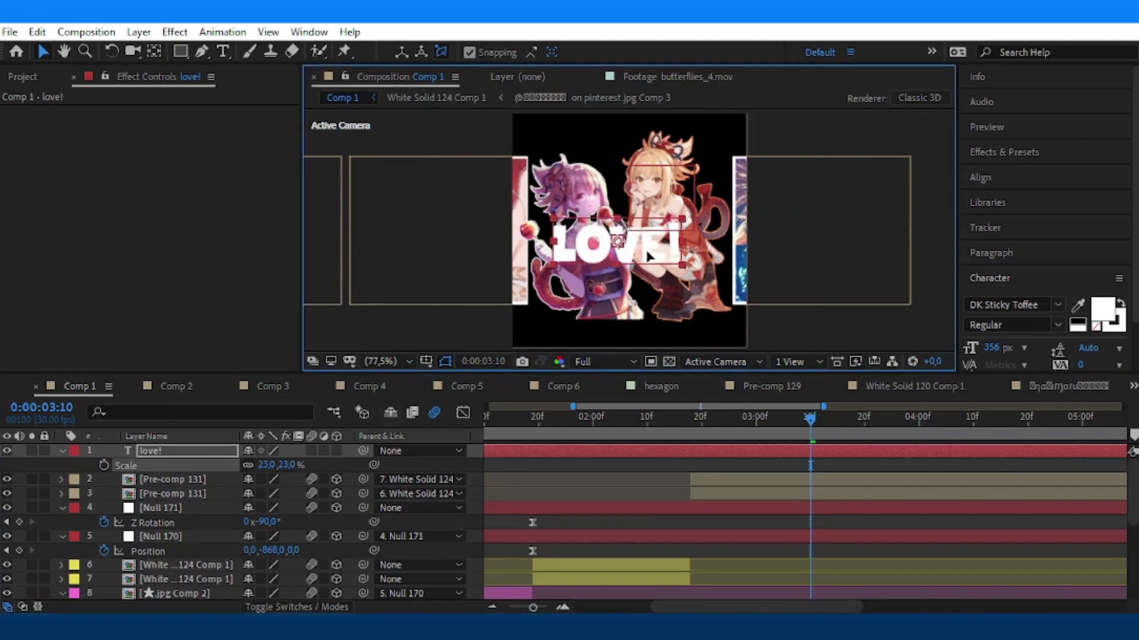
{"action": "mouse_move", "coordinate": [270, 465]}
{"action": "left_mouse_down"}
{"action": "mouse_move", "coordinate": [259, 464]}
{"action": "mouse_move", "coordinate": [285, 468]}
{"action": "left_mouse_up"}
{"action": "key", "text": "p"}
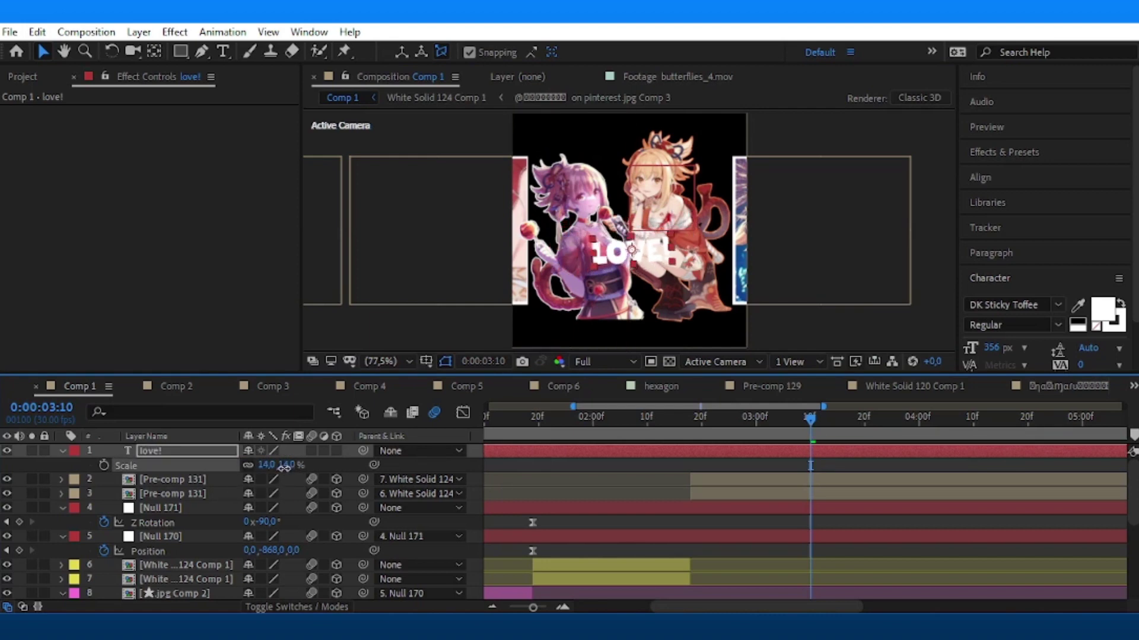
{"action": "left_click", "coordinate": [690, 439]}
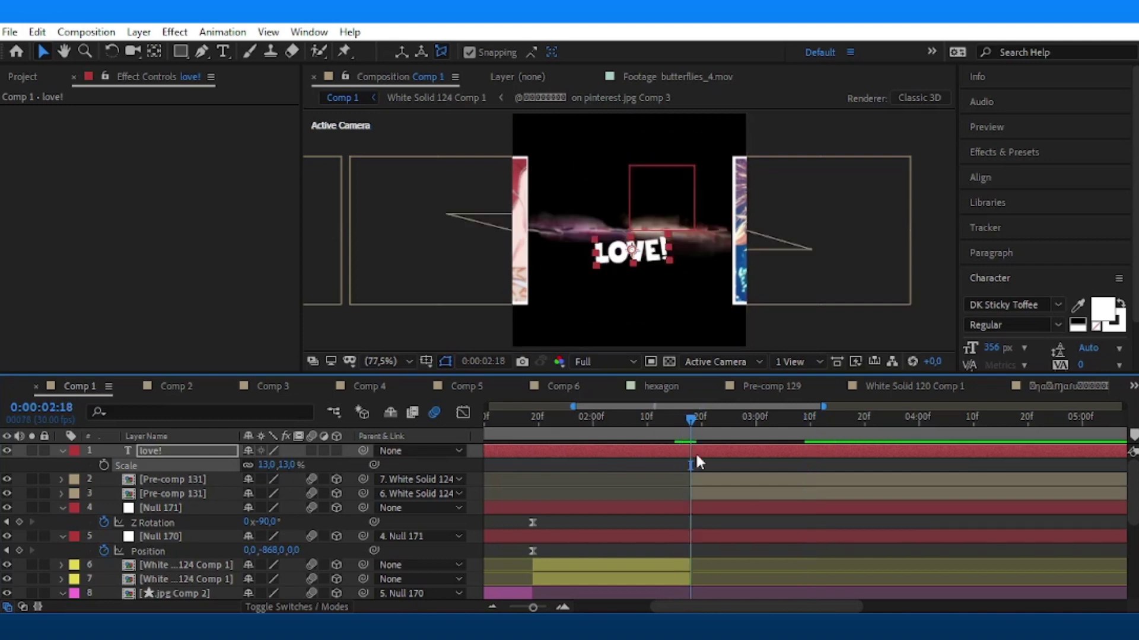
Split love! at 2:18, delete the first part, parent it to Pre-comp 131, start near 2:08.
{"action": "key", "text": "ctrl+shift+d"}
{"action": "key", "text": "Delete"}
{"action": "left_click_drag", "start_coordinate": [364, 451], "coordinate": [240, 479]}
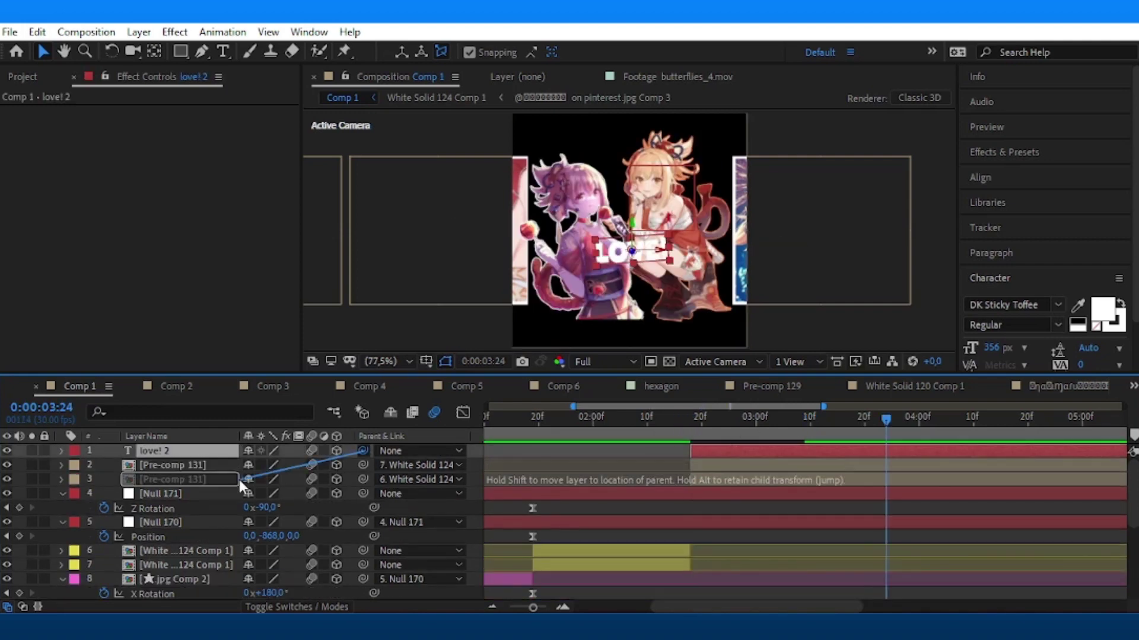
{"action": "left_click_drag", "start_coordinate": [717, 447], "coordinate": [609, 445]}
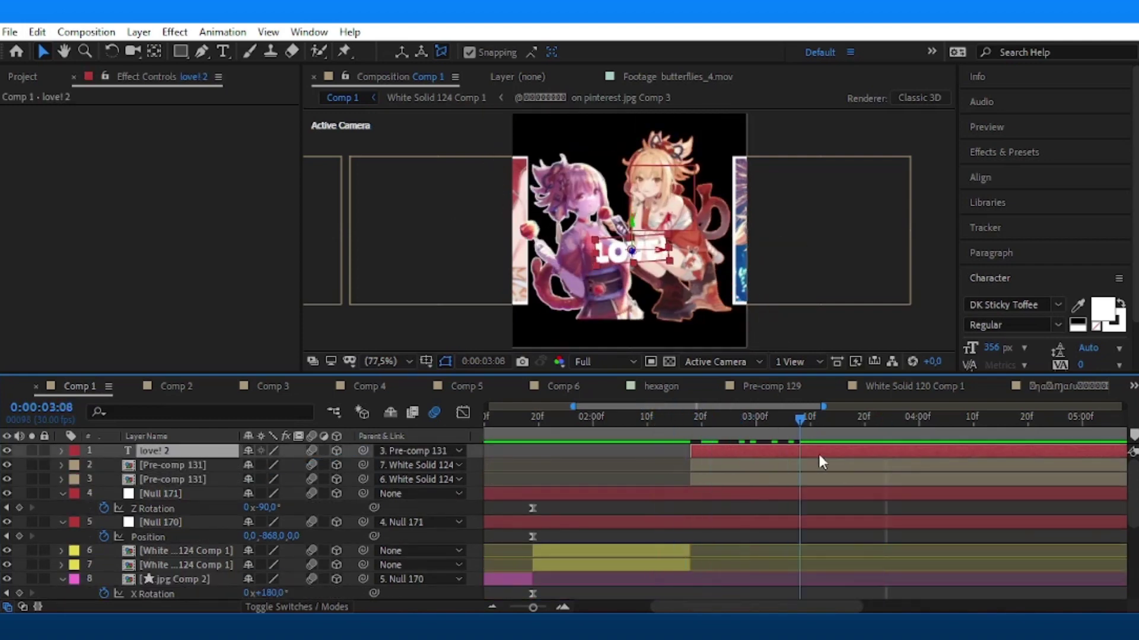
{"action": "key", "text": "s"}
{"action": "mouse_move", "coordinate": [724, 452]}
{"action": "left_mouse_down"}
{"action": "mouse_move", "coordinate": [653, 472]}
{"action": "mouse_move", "coordinate": [676, 453]}
{"action": "left_mouse_up"}
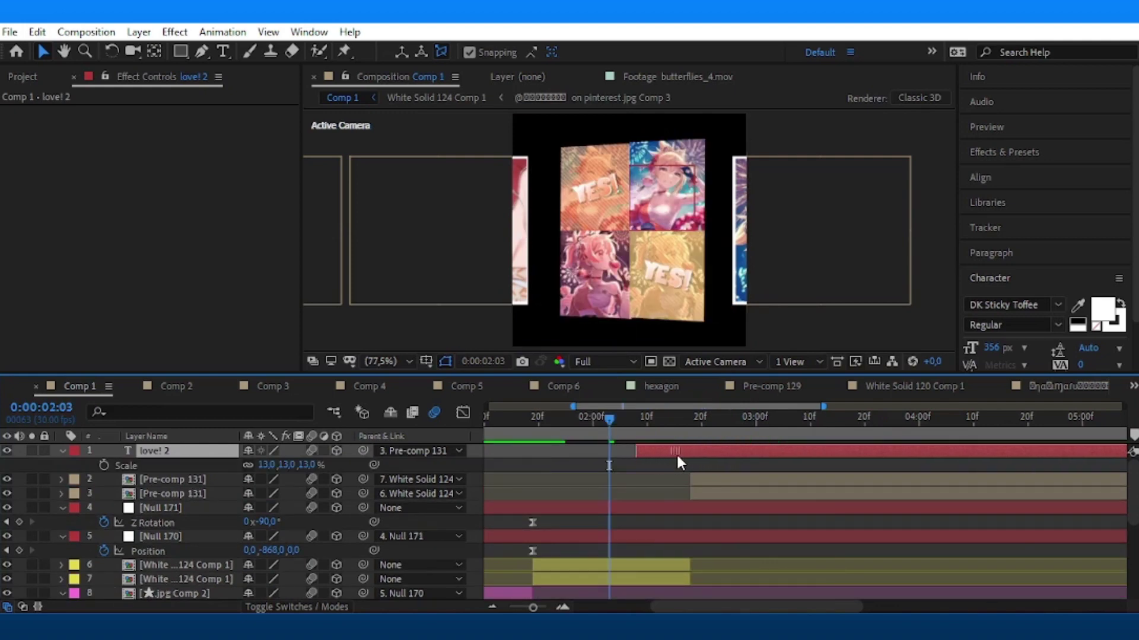
{"action": "key", "text": "space"}
{"action": "left_click", "coordinate": [62, 451]}
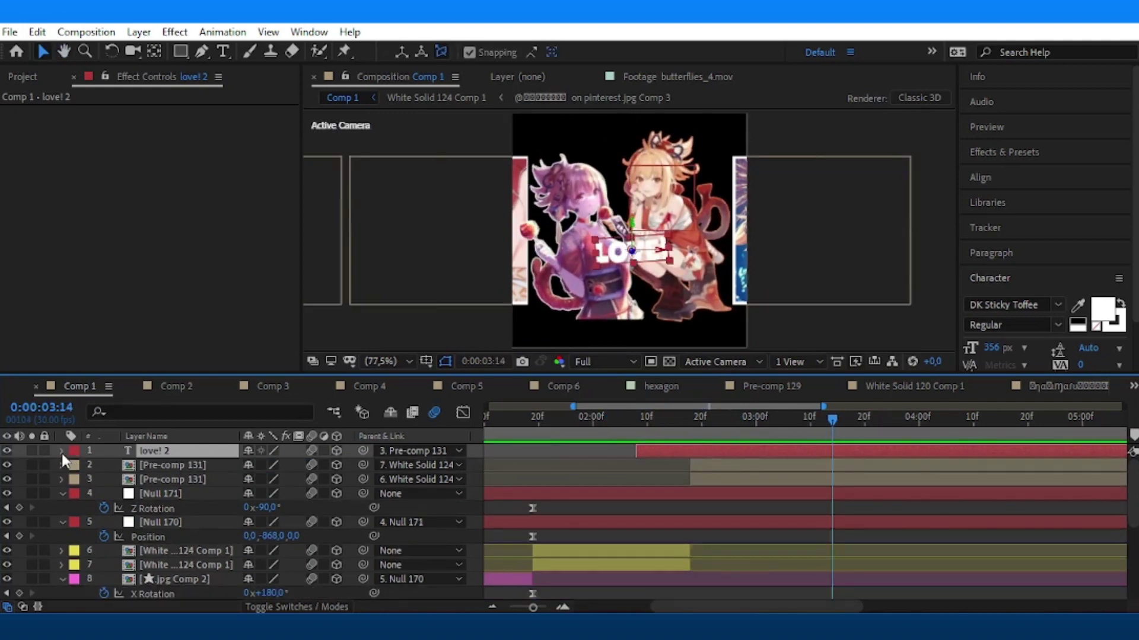
Add a text animator with Scale and a 90° Rotation to love! 2.
{"action": "left_click", "coordinate": [62, 451]}
{"action": "left_click", "coordinate": [345, 466]}
{"action": "left_click", "coordinate": [408, 189]}
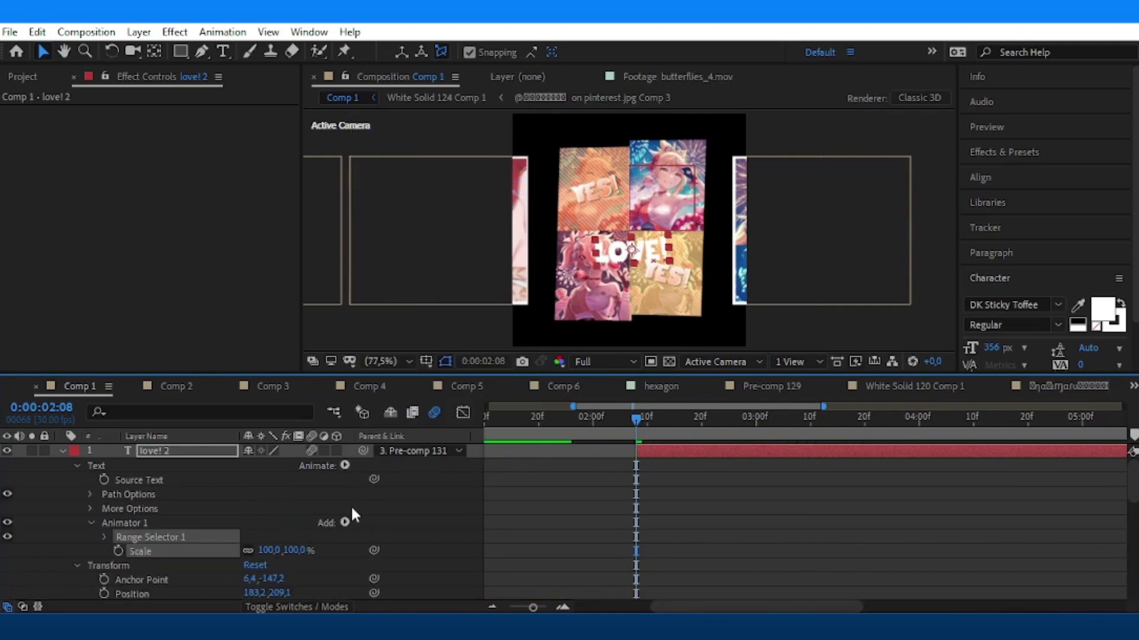
{"action": "left_click", "coordinate": [343, 523]}
{"action": "mouse_move", "coordinate": [387, 528]}
{"action": "left_click", "coordinate": [495, 302]}
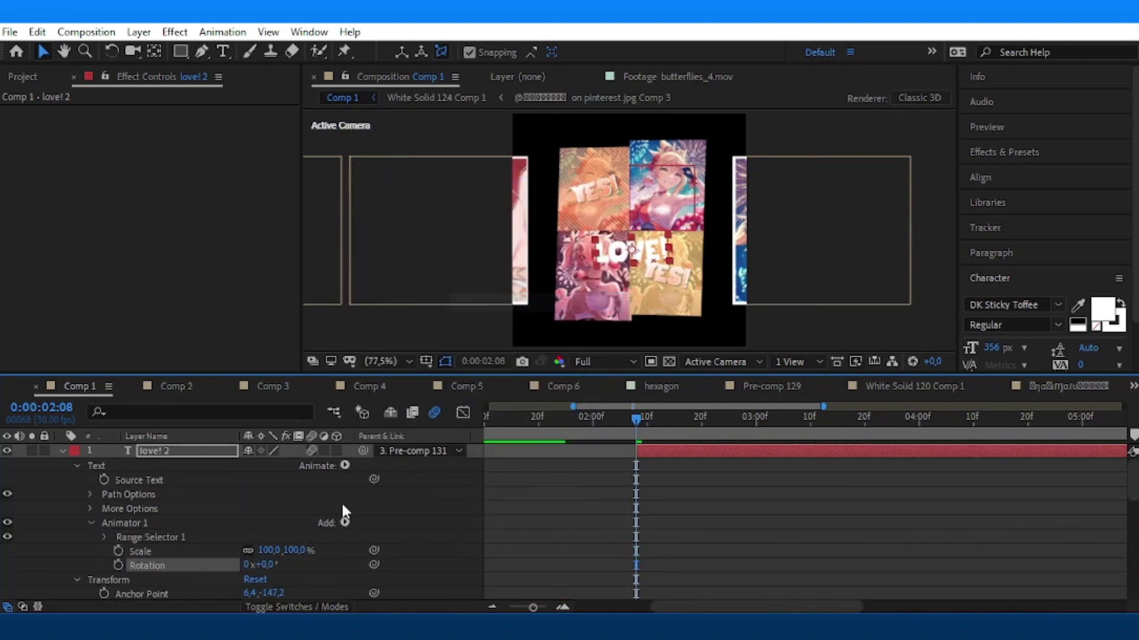
{"action": "left_click", "coordinate": [276, 564]}
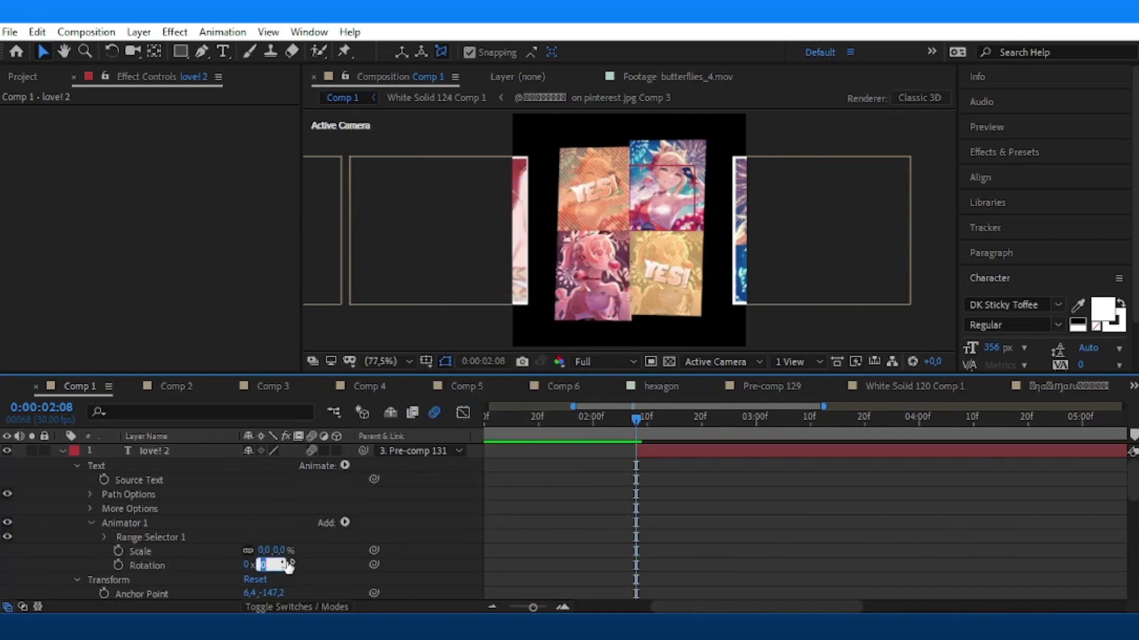
{"action": "type", "text": "90"}
{"action": "key", "text": "Return"}
Add an Expression Selector and paste the delay expression into its Amount, then save.
{"action": "left_click", "coordinate": [345, 522]}
{"action": "mouse_move", "coordinate": [385, 545]}
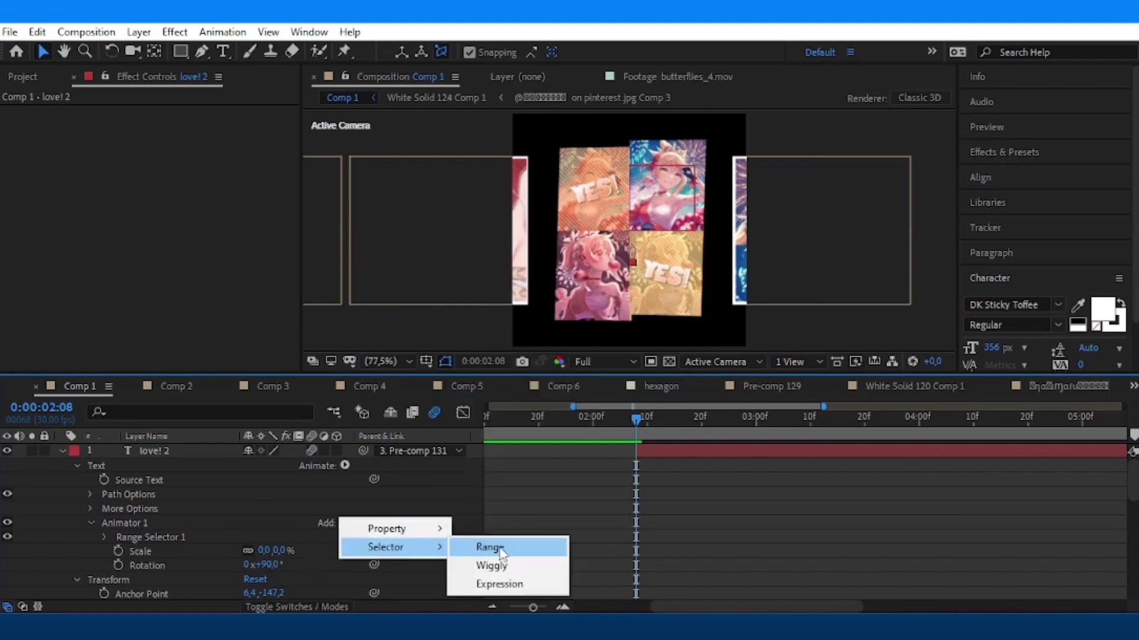
{"action": "left_click", "coordinate": [500, 582]}
{"action": "left_click", "coordinate": [115, 555]}
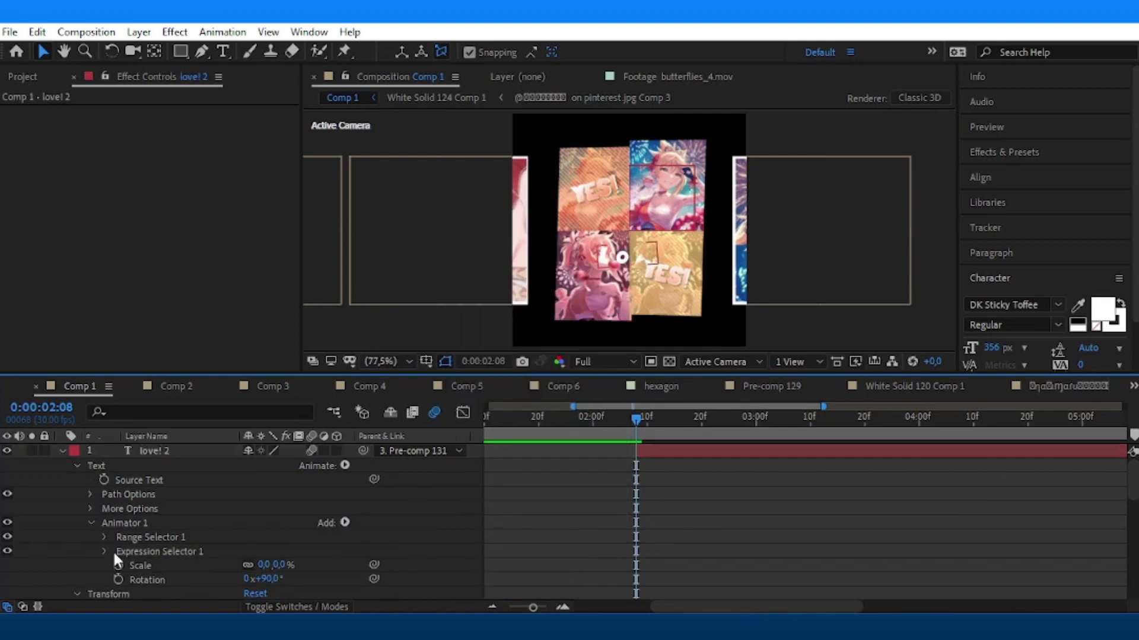
{"action": "left_click", "coordinate": [121, 580]}
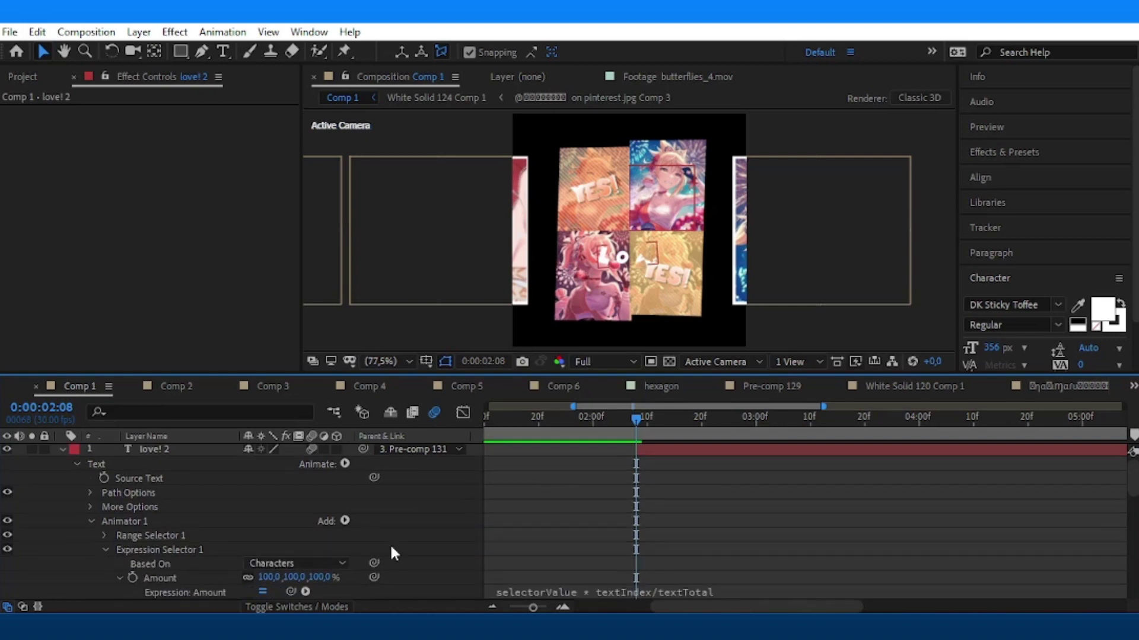
{"action": "scroll", "coordinate": [416, 543], "scroll_direction": "down", "scroll_amount": 2}
{"action": "left_click", "coordinate": [554, 545]}
{"action": "key", "text": "ctrl+v"}
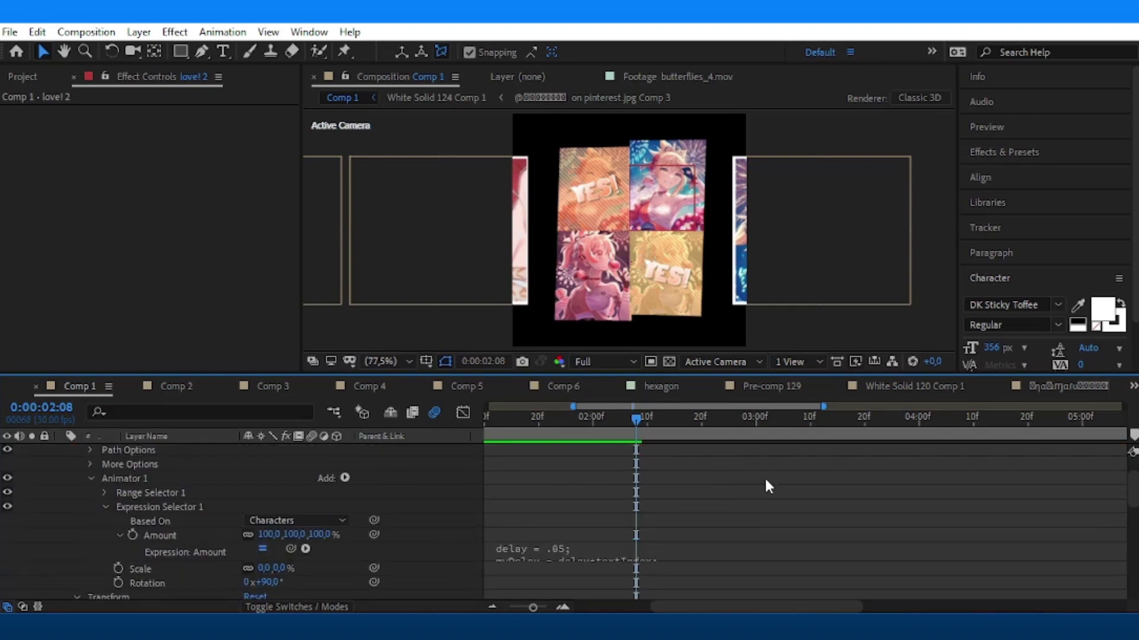
{"action": "key", "text": "ctrl+s"}
Preview the letter-by-letter pop-in of the love! text.
{"action": "scroll", "coordinate": [672, 474], "scroll_direction": "up", "scroll_amount": 2}
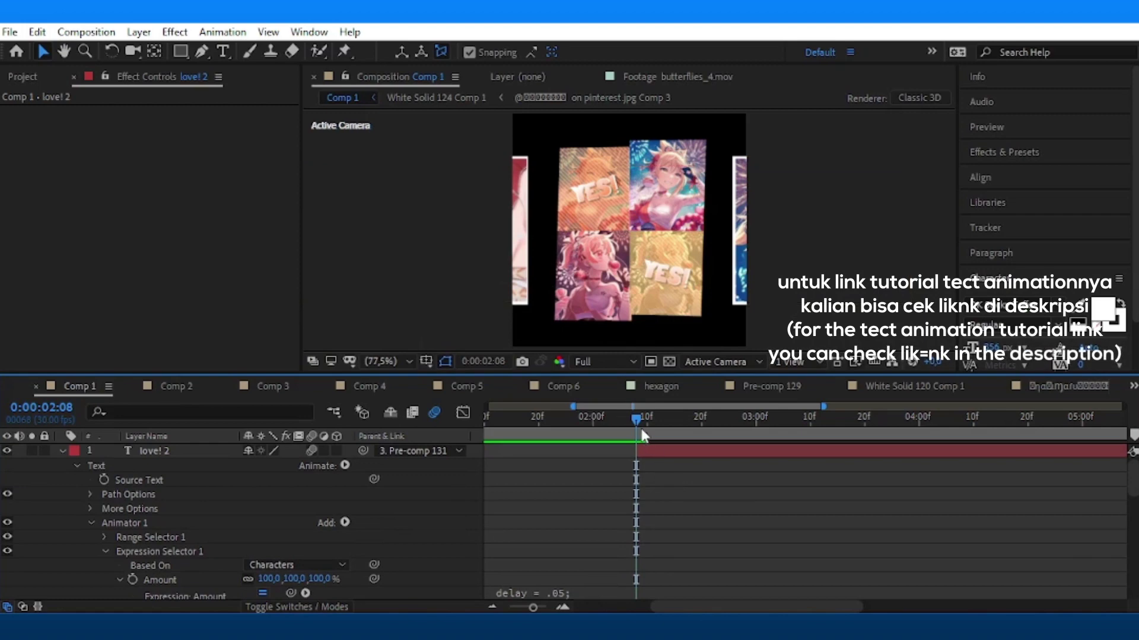
{"action": "key", "text": "space"}
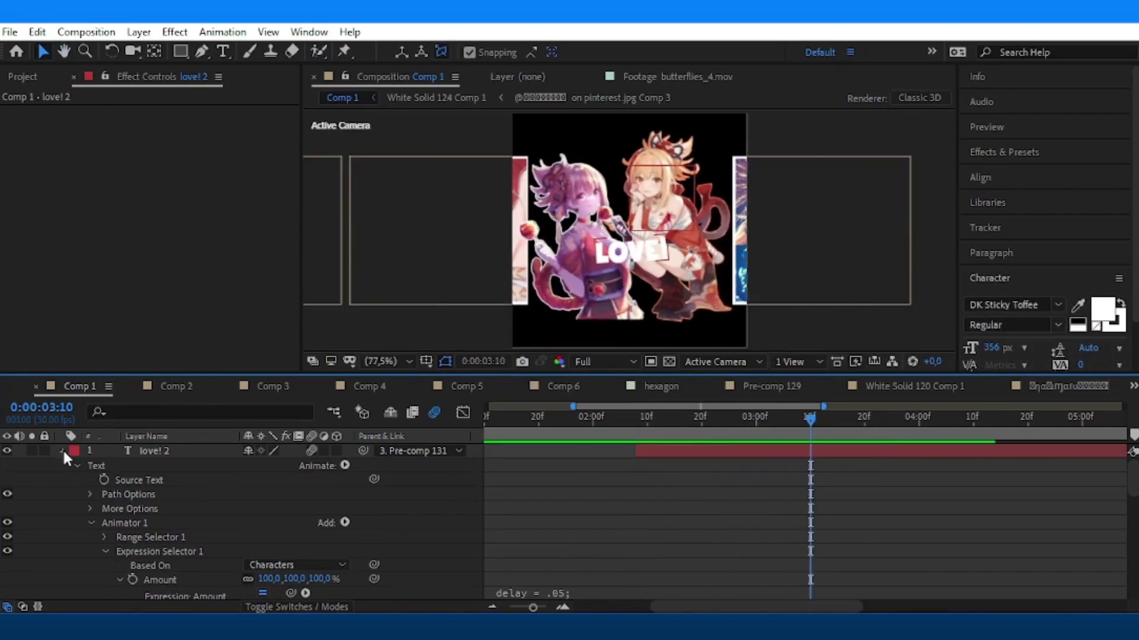
{"action": "left_click", "coordinate": [62, 451]}
{"action": "left_click", "coordinate": [777, 468]}
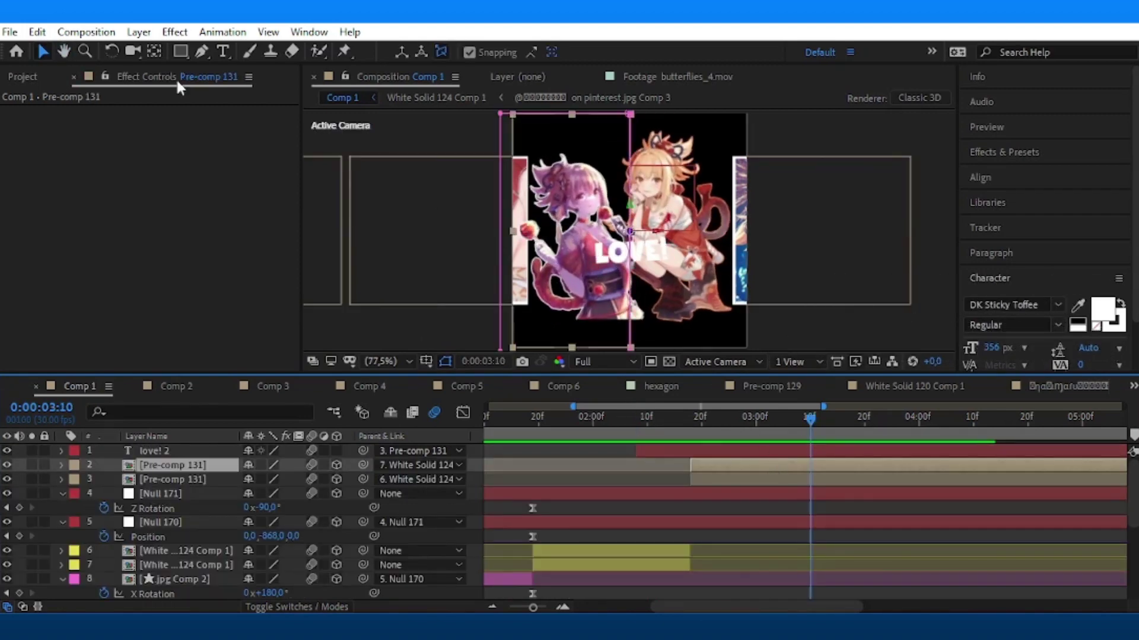
Inside Pre-comp 131, add a white solid at the bottom of the layer stack and save.
{"action": "left_click", "coordinate": [138, 32]}
{"action": "mouse_move", "coordinate": [178, 51]}
{"action": "double_click", "coordinate": [699, 468]}
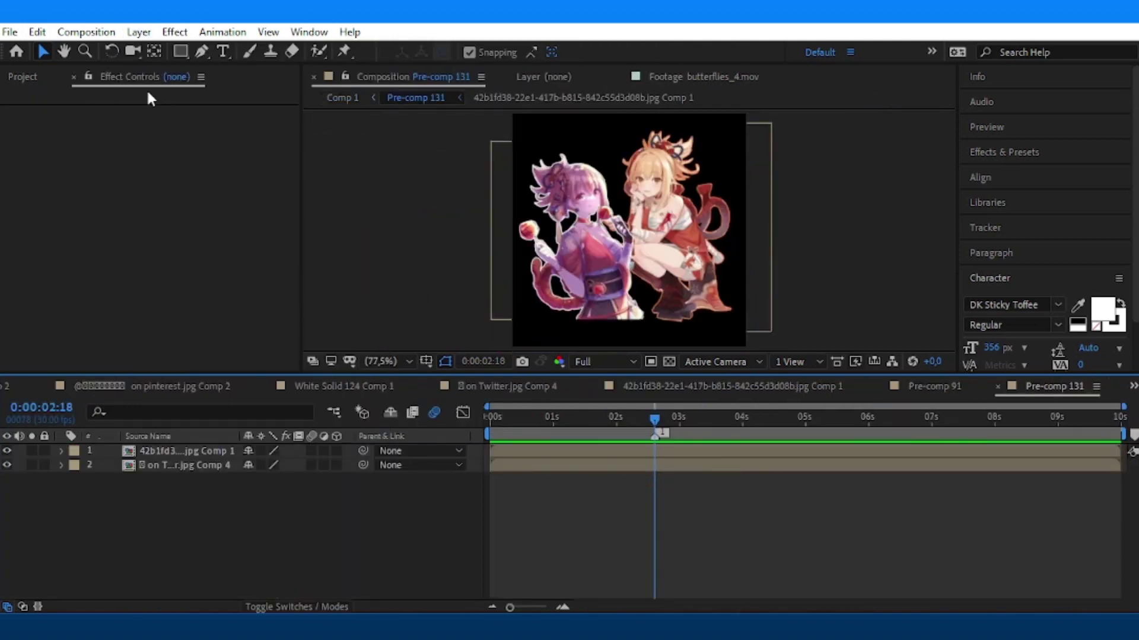
{"action": "left_click", "coordinate": [138, 31]}
{"action": "mouse_move", "coordinate": [178, 46]}
{"action": "left_click", "coordinate": [454, 61]}
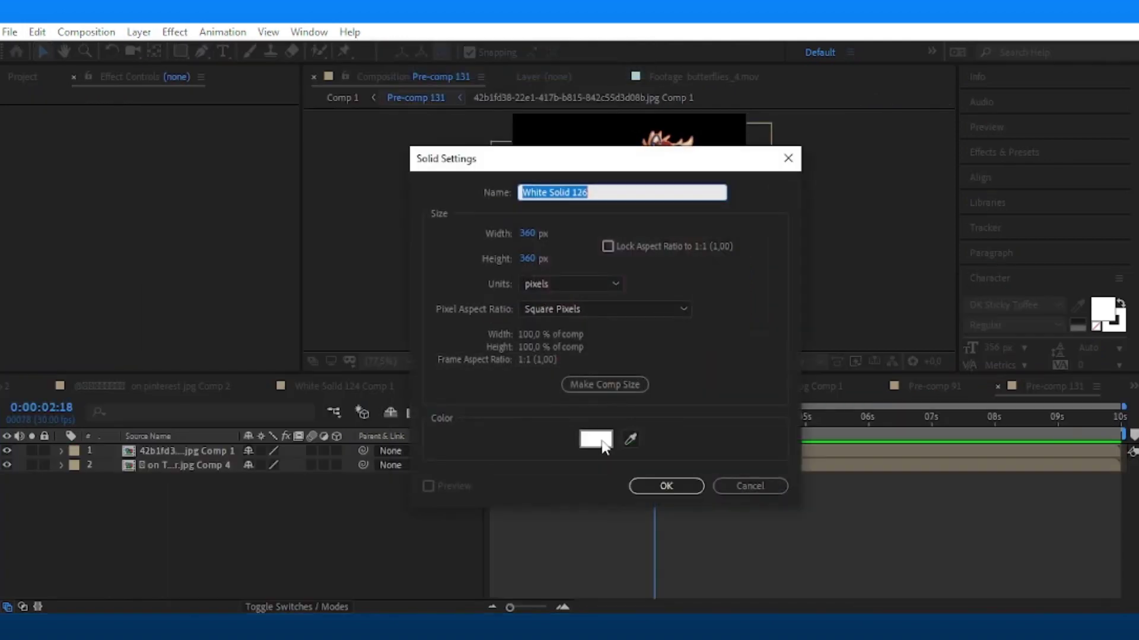
{"action": "left_click", "coordinate": [657, 486]}
{"action": "left_click_drag", "start_coordinate": [222, 451], "coordinate": [310, 492]}
{"action": "key", "text": "ctrl+s"}
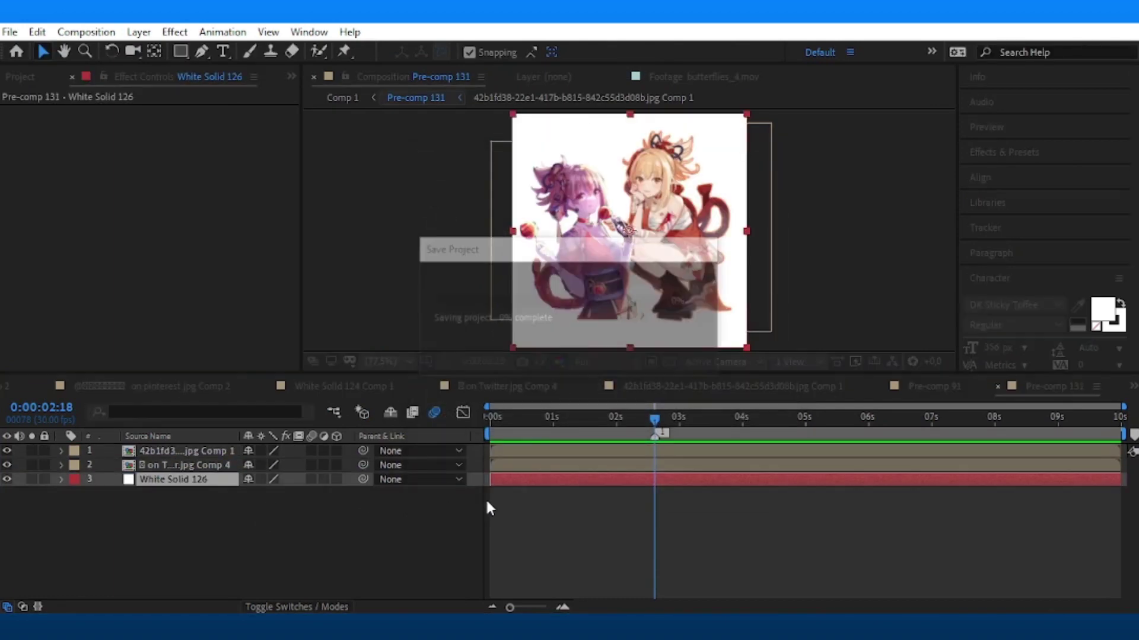
Draw a circular ellipse mask filling the frame on White Solid 126.
{"action": "left_click_drag", "start_coordinate": [176, 54], "coordinate": [266, 86]}
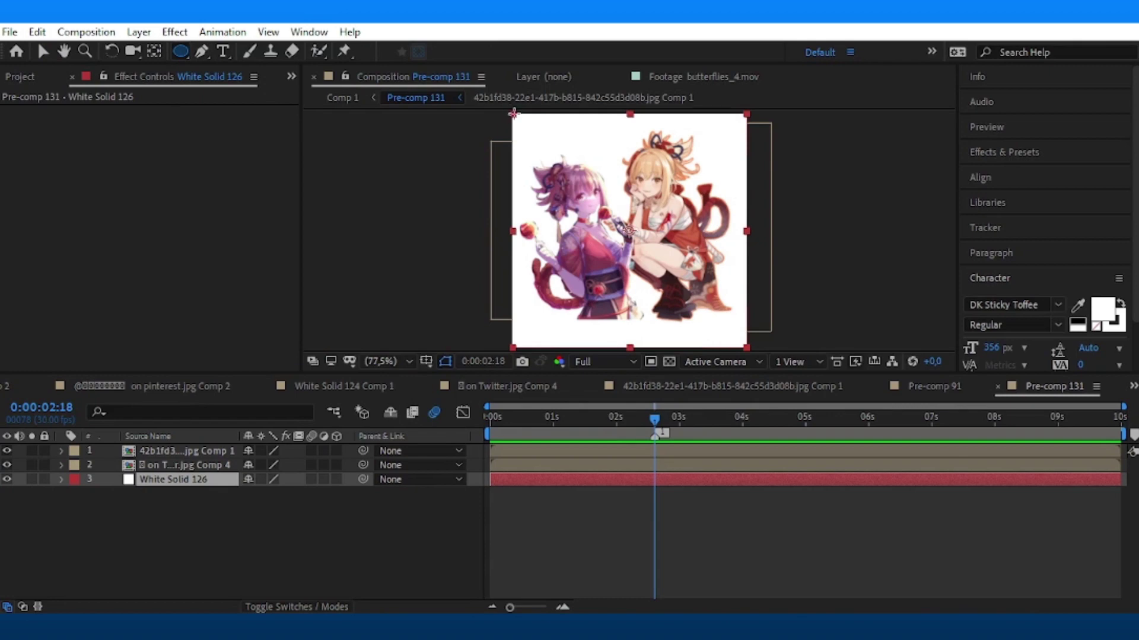
{"action": "left_click_drag", "start_coordinate": [513, 113], "coordinate": [746, 346]}
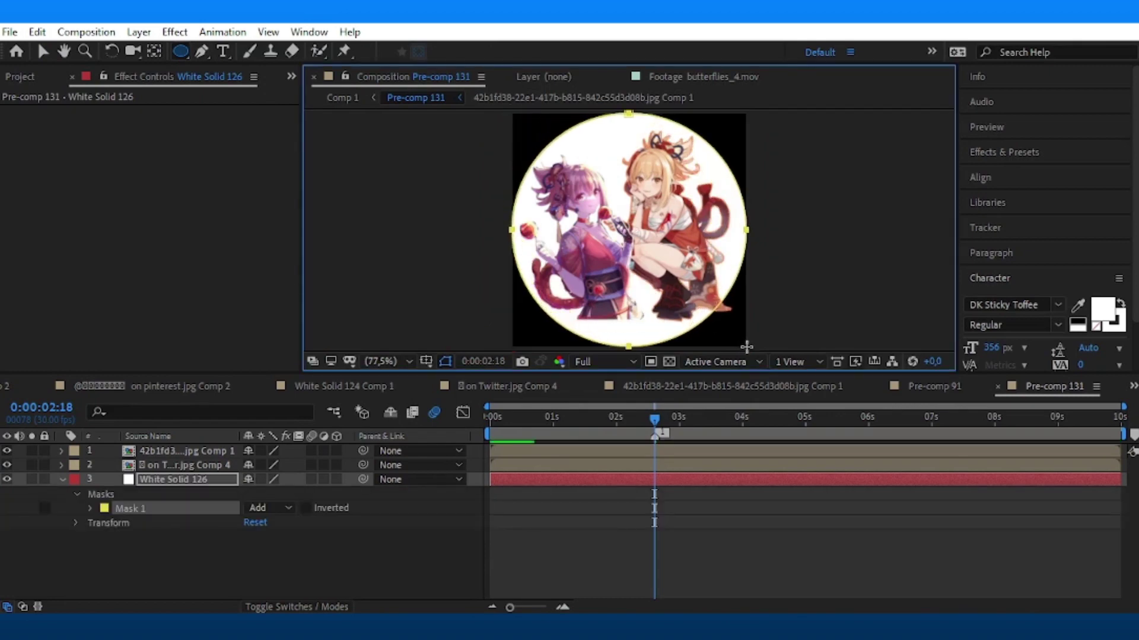
{"action": "key", "text": "v"}
{"action": "left_click", "coordinate": [91, 508]}
Keyframe Mask Expansion from -223 px to 113 px between about 2 and 4.5 seconds.
{"action": "left_click", "coordinate": [118, 565]}
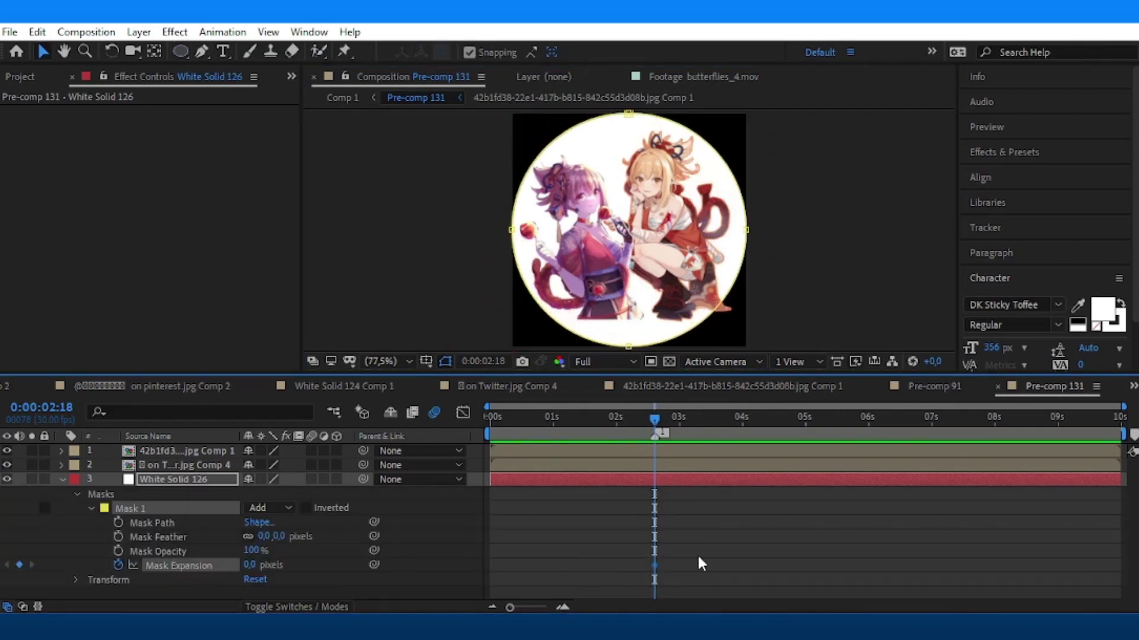
{"action": "key", "text": "u"}
{"action": "left_click_drag", "start_coordinate": [654, 509], "coordinate": [801, 515]}
{"action": "left_click", "coordinate": [287, 541]}
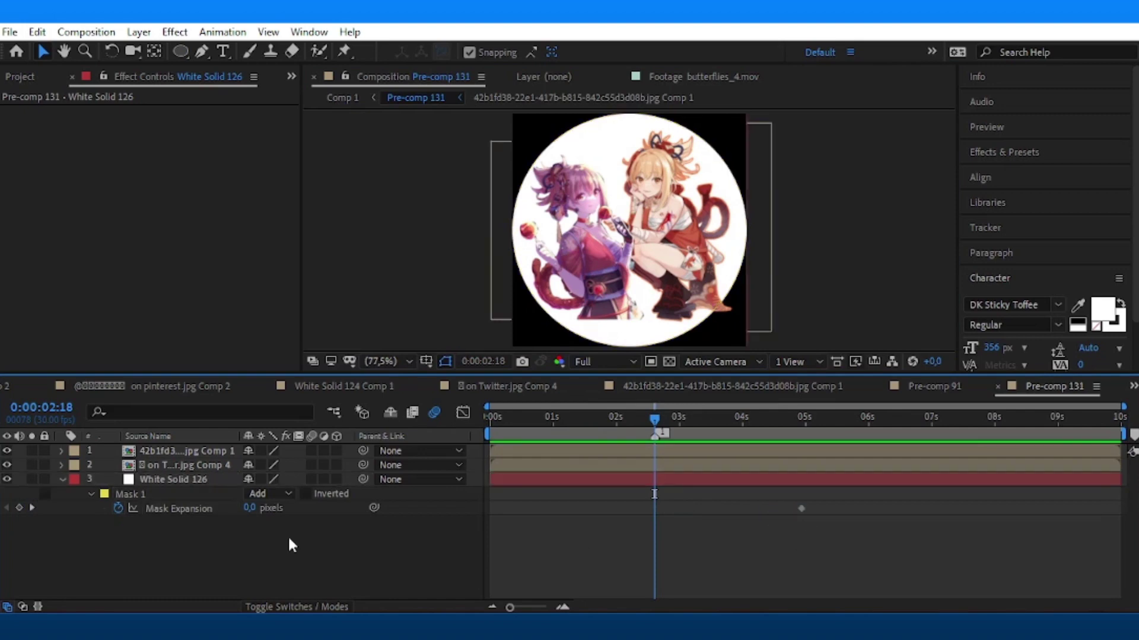
{"action": "left_click_drag", "start_coordinate": [252, 509], "coordinate": [122, 531]}
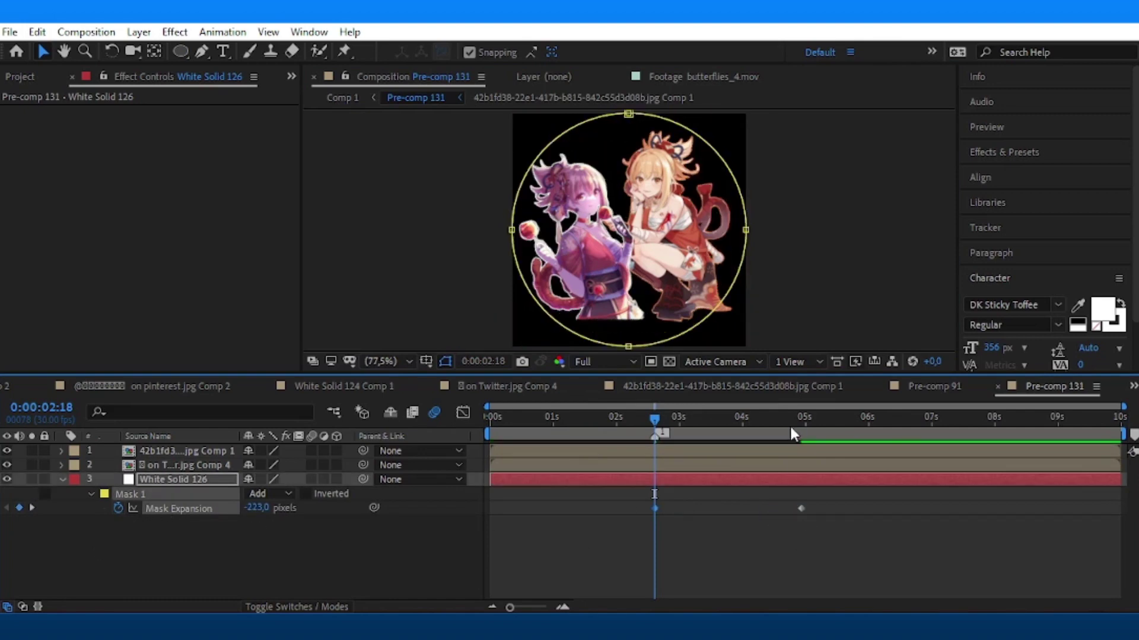
{"action": "left_click_drag", "start_coordinate": [789, 425], "coordinate": [802, 442]}
{"action": "left_click_drag", "start_coordinate": [252, 508], "coordinate": [337, 508]}
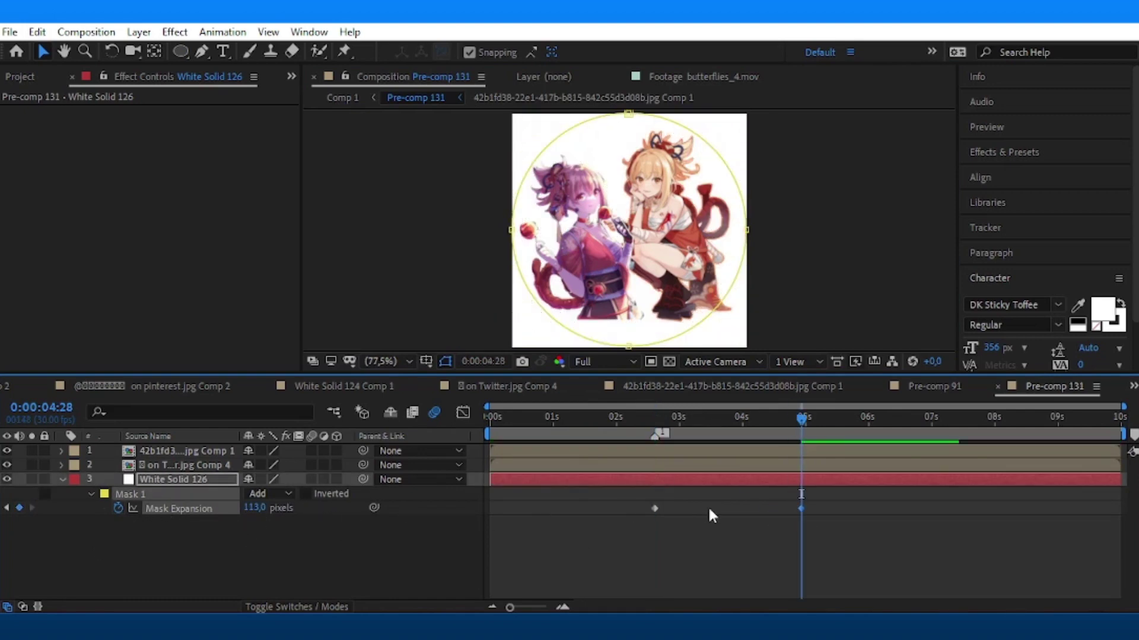
Ease both Mask Expansion keyframes in the Graph Editor speed curve.
{"action": "left_click_drag", "start_coordinate": [792, 502], "coordinate": [614, 502]}
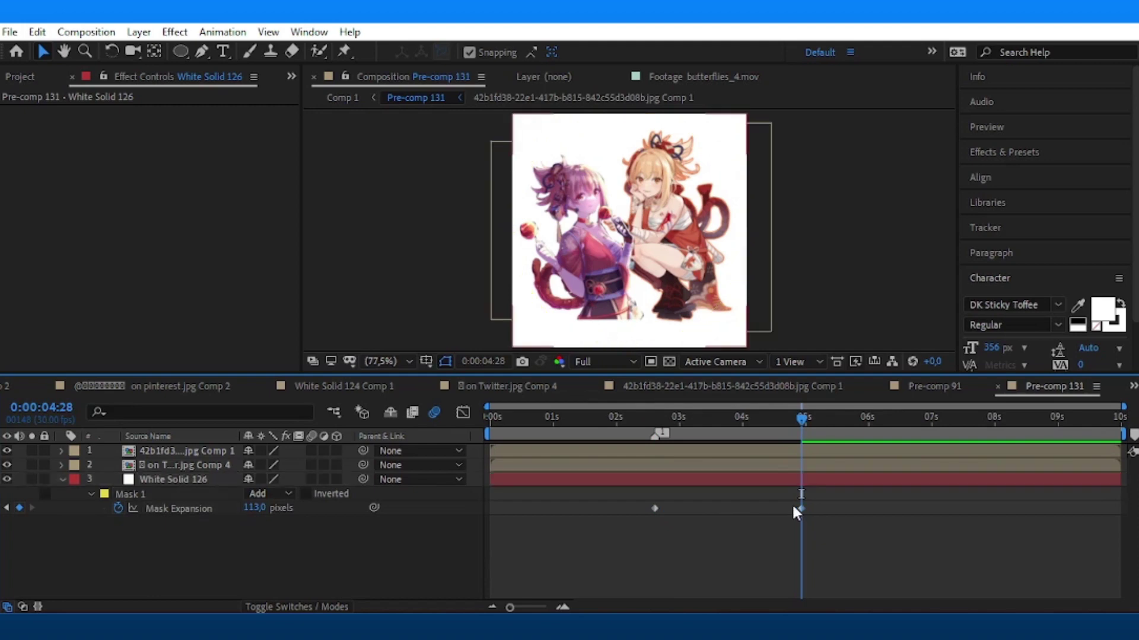
{"action": "left_click", "coordinate": [462, 413]}
{"action": "left_click_drag", "start_coordinate": [676, 564], "coordinate": [699, 558]}
{"action": "left_click_drag", "start_coordinate": [777, 561], "coordinate": [745, 561]}
Apply a Fill effect with white colour to the circle solid.
{"action": "left_click", "coordinate": [462, 412]}
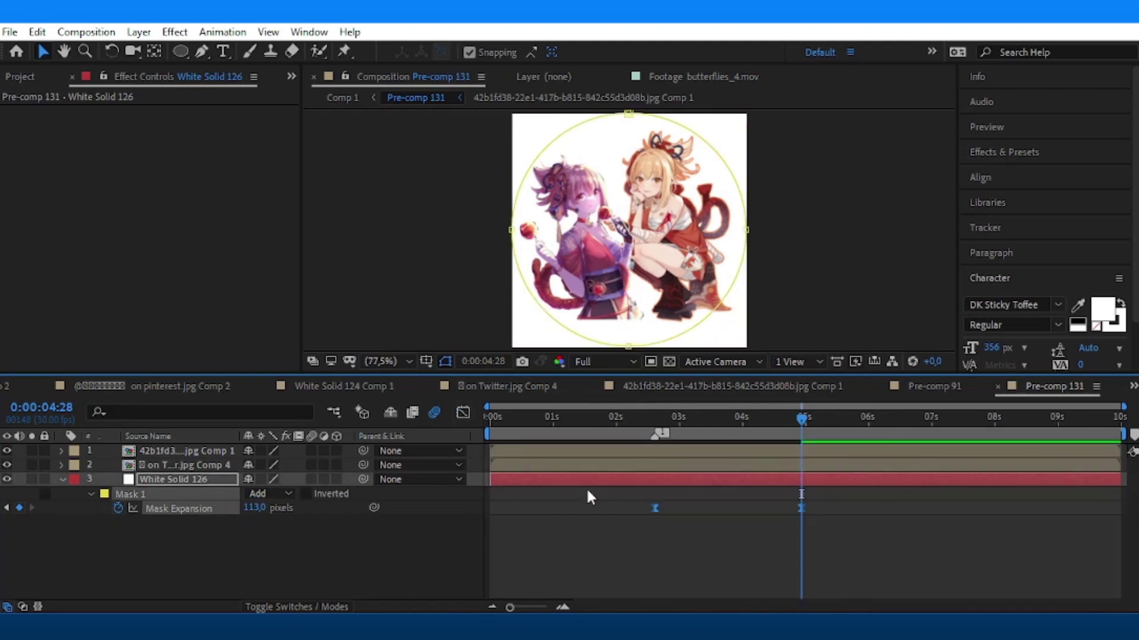
{"action": "double_click", "coordinate": [1026, 292]}
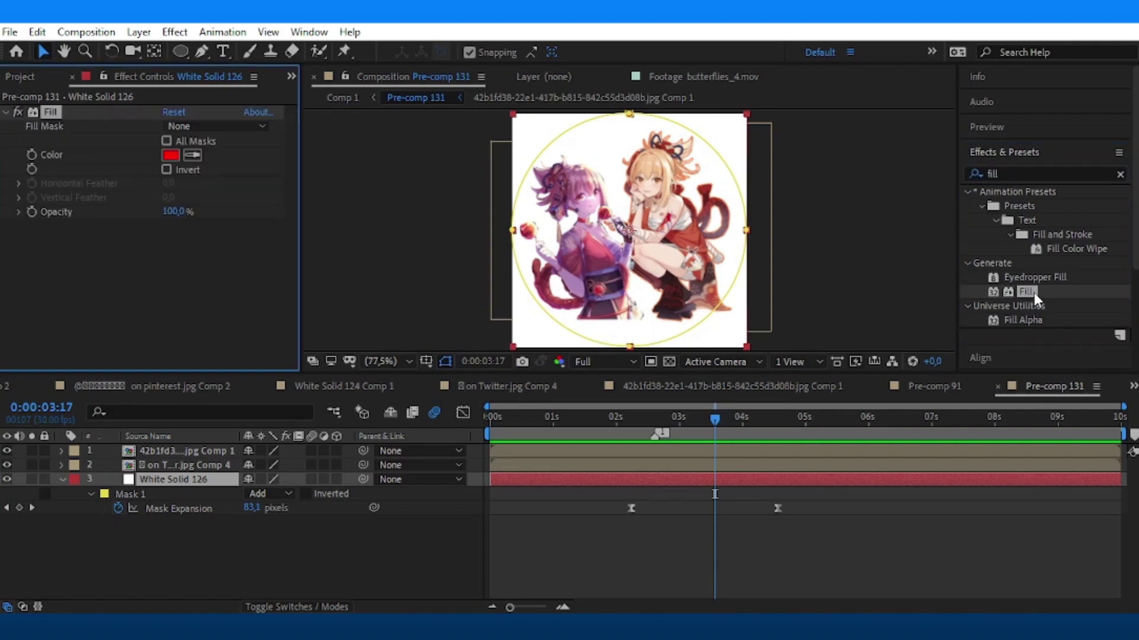
{"action": "left_click", "coordinate": [170, 154]}
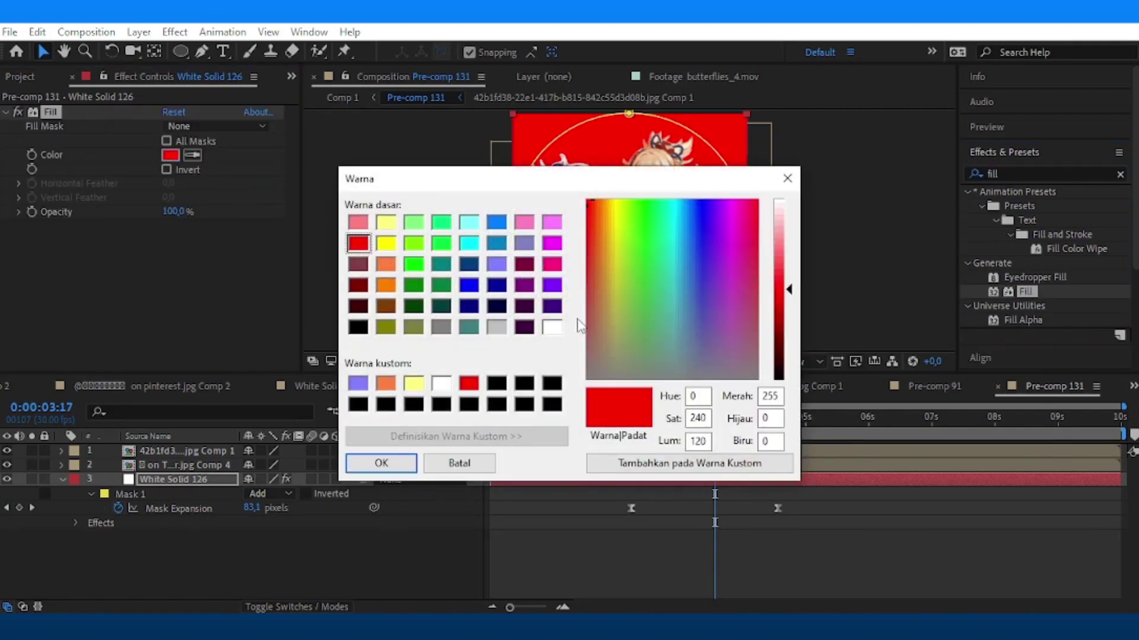
{"action": "left_click", "coordinate": [552, 326]}
{"action": "left_click", "coordinate": [382, 463]}
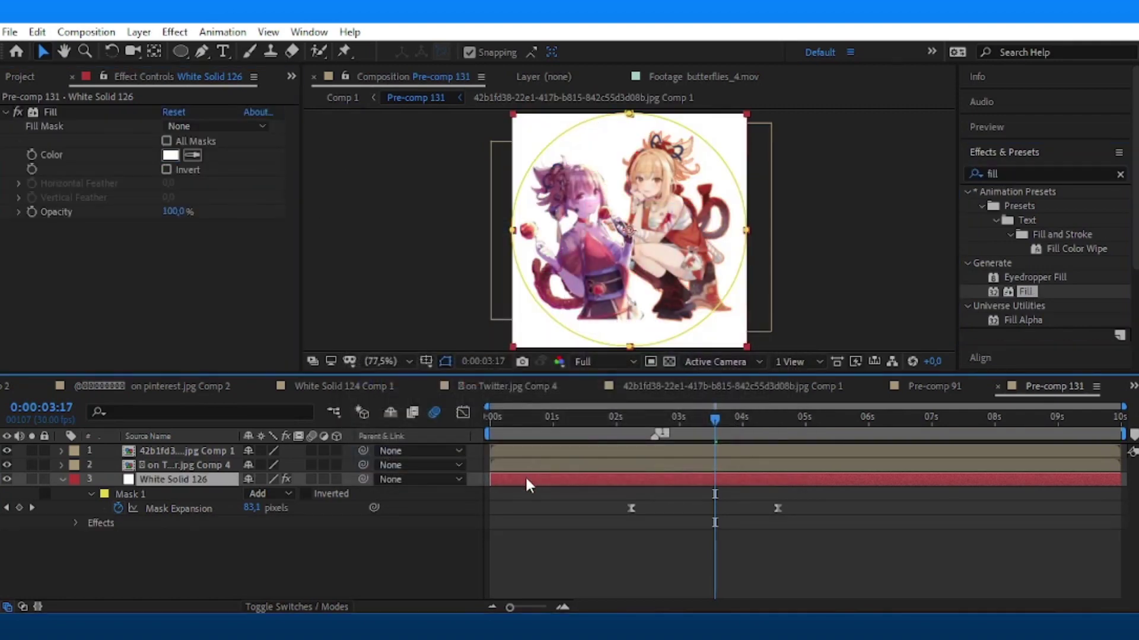
Duplicate the circle solid, offset it slightly later, and fill it light green.
{"action": "key", "text": "ctrl+d"}
{"action": "left_click_drag", "start_coordinate": [626, 481], "coordinate": [630, 496]}
{"action": "left_click", "coordinate": [170, 155]}
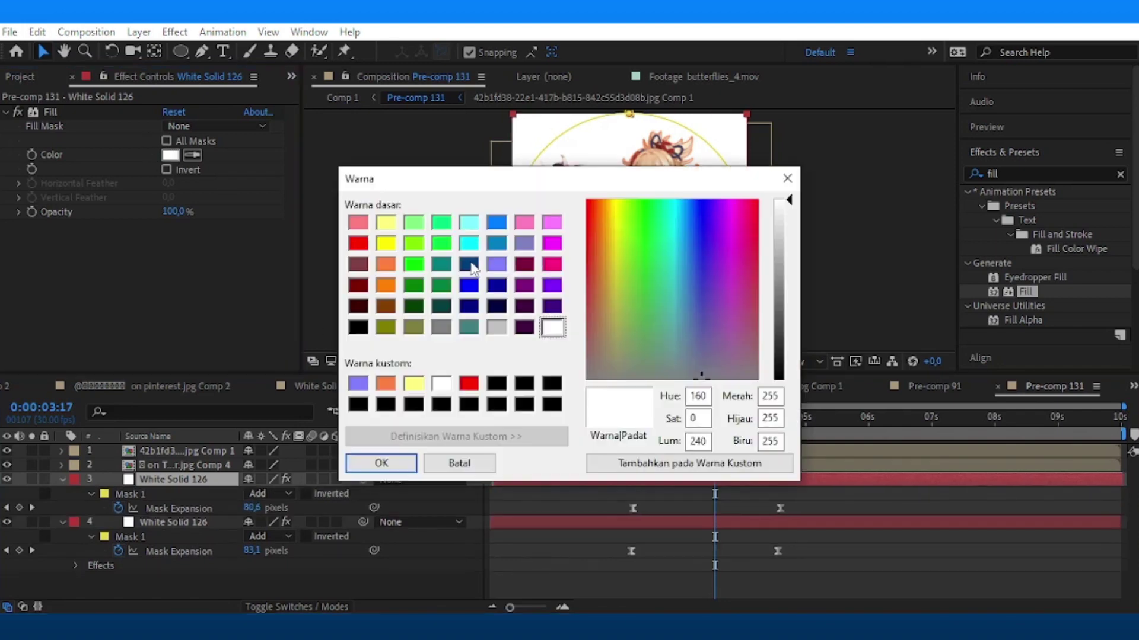
{"action": "left_click", "coordinate": [415, 223]}
{"action": "left_click", "coordinate": [380, 464]}
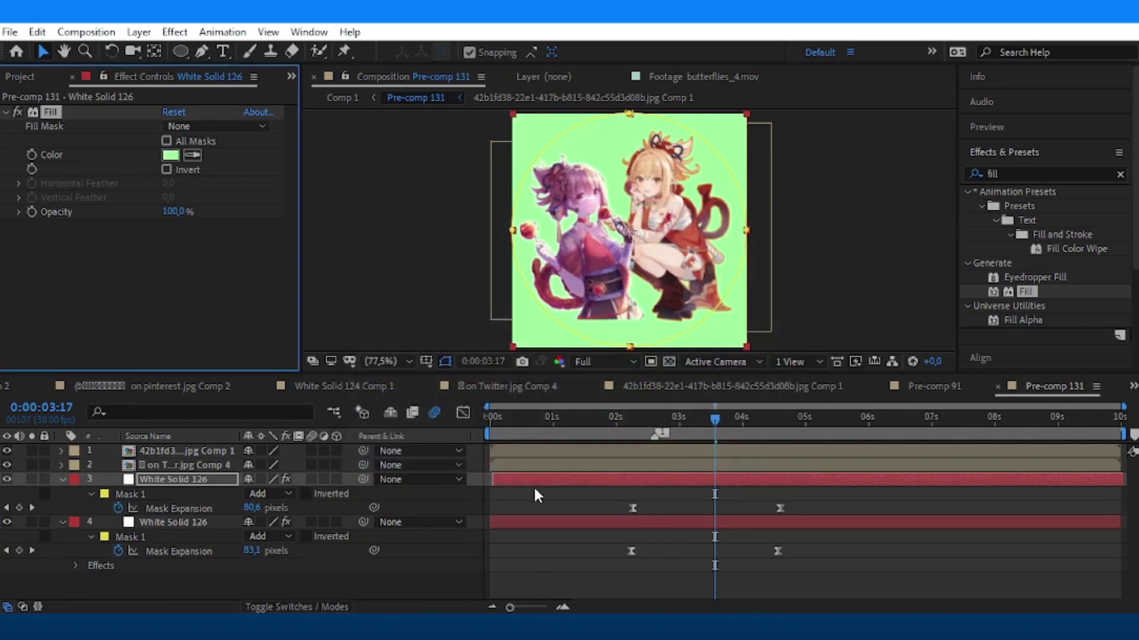
Duplicate the solid again and give the copy a light yellow fill.
{"action": "left_click", "coordinate": [582, 479]}
{"action": "key", "text": "ctrl+d"}
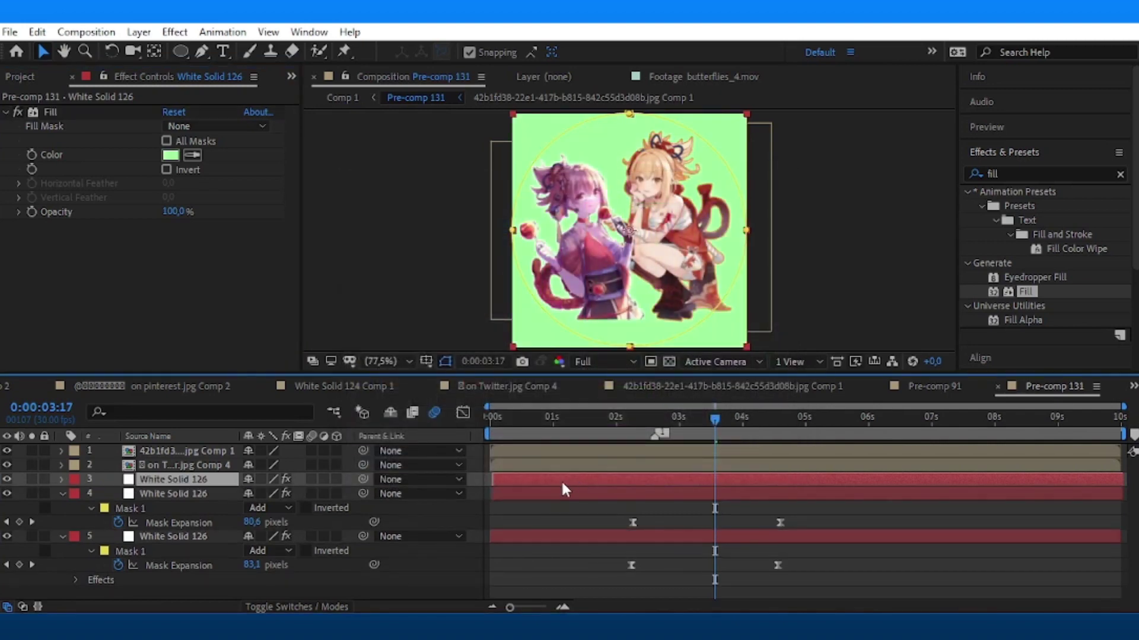
{"action": "left_click", "coordinate": [170, 155]}
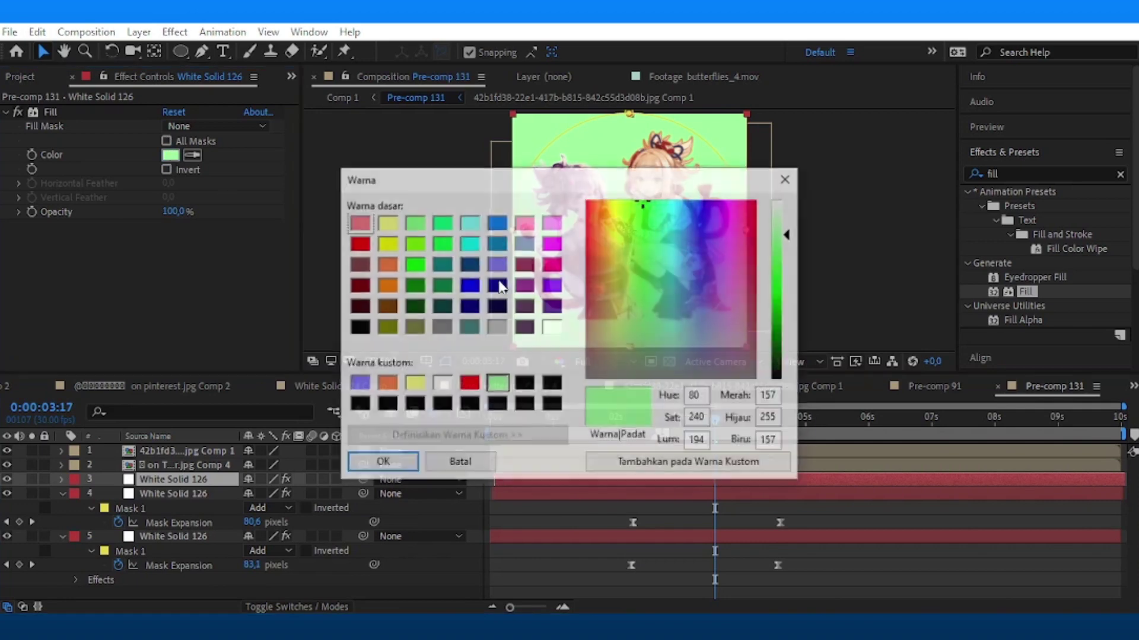
{"action": "left_click", "coordinate": [391, 270]}
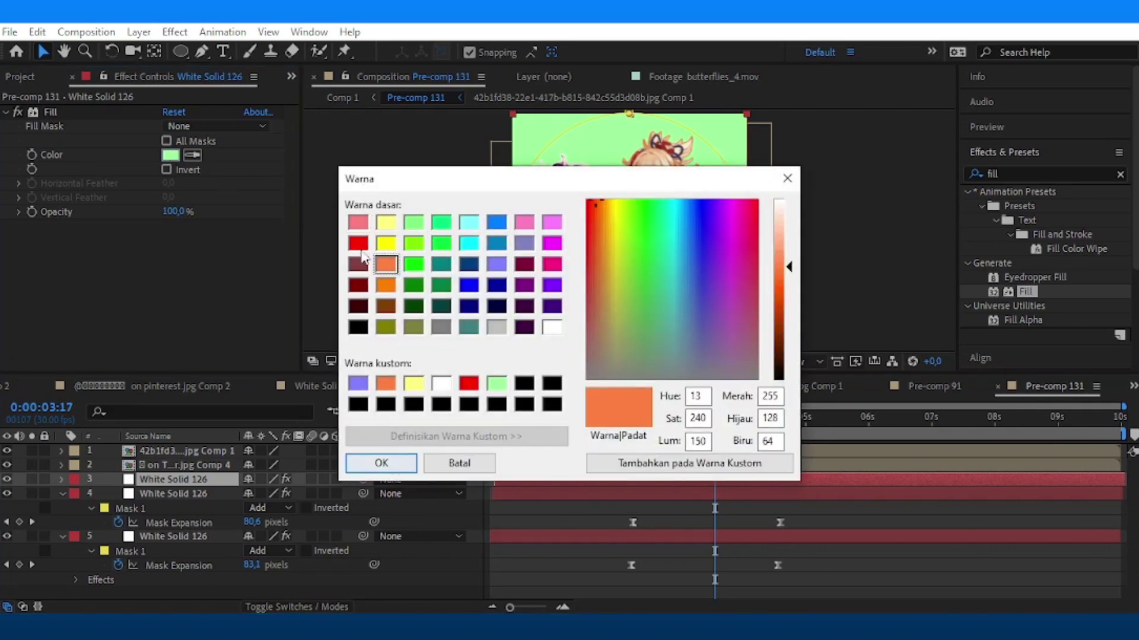
{"action": "left_click", "coordinate": [386, 222]}
{"action": "left_click", "coordinate": [382, 463]}
Duplicate the yellow circle solid and set the new copy's fill to white.
{"action": "left_click", "coordinate": [549, 478]}
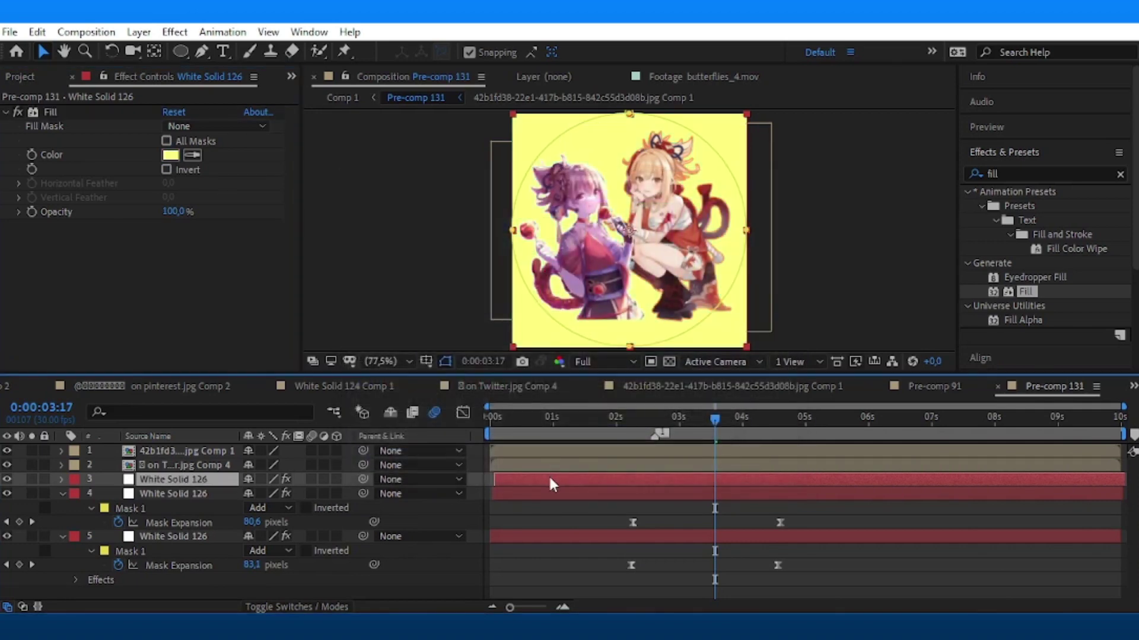
{"action": "key", "text": "ctrl+d"}
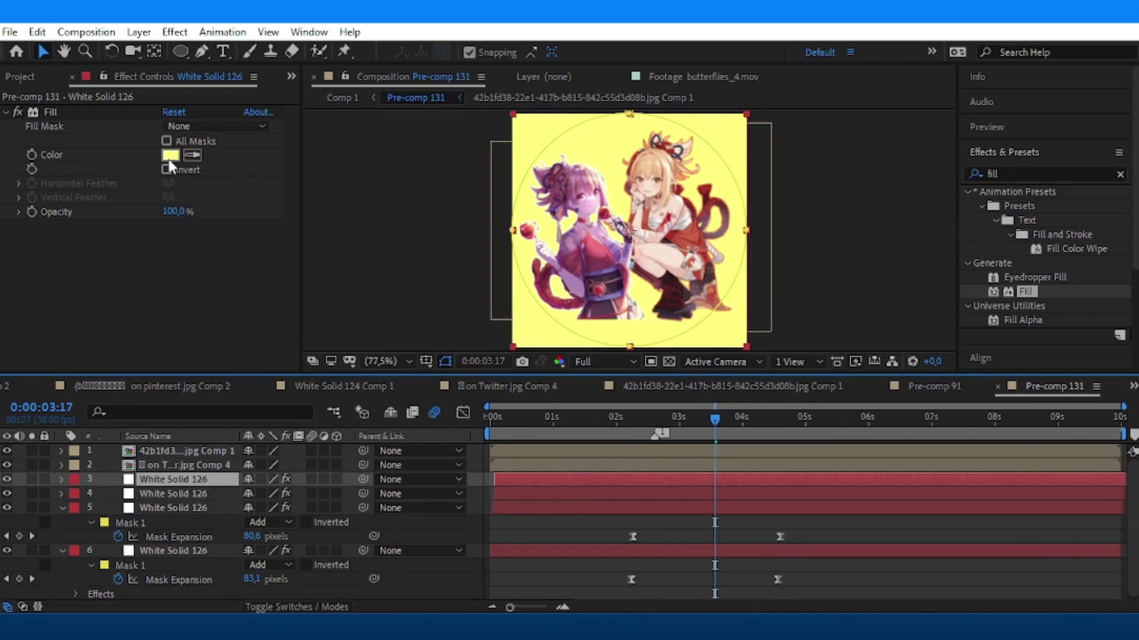
{"action": "left_click", "coordinate": [170, 156]}
{"action": "left_click", "coordinate": [553, 327]}
{"action": "left_click", "coordinate": [386, 458]}
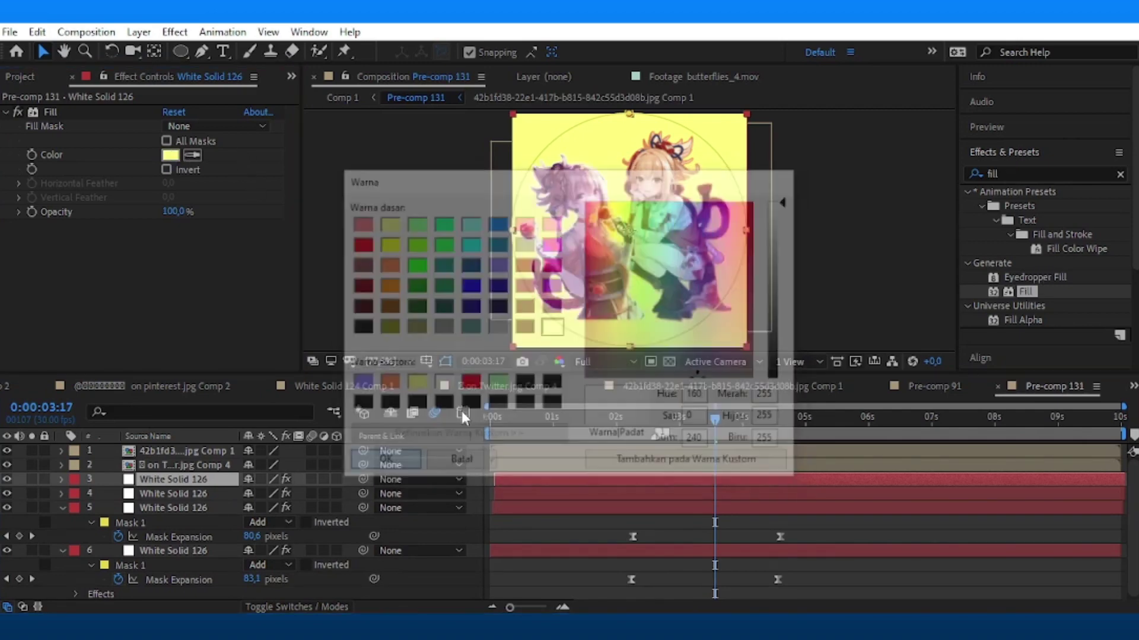
Search for S_WipeStripes and apply it to the top circle solid.
{"action": "left_click", "coordinate": [1002, 173]}
{"action": "type", "text": "s"}
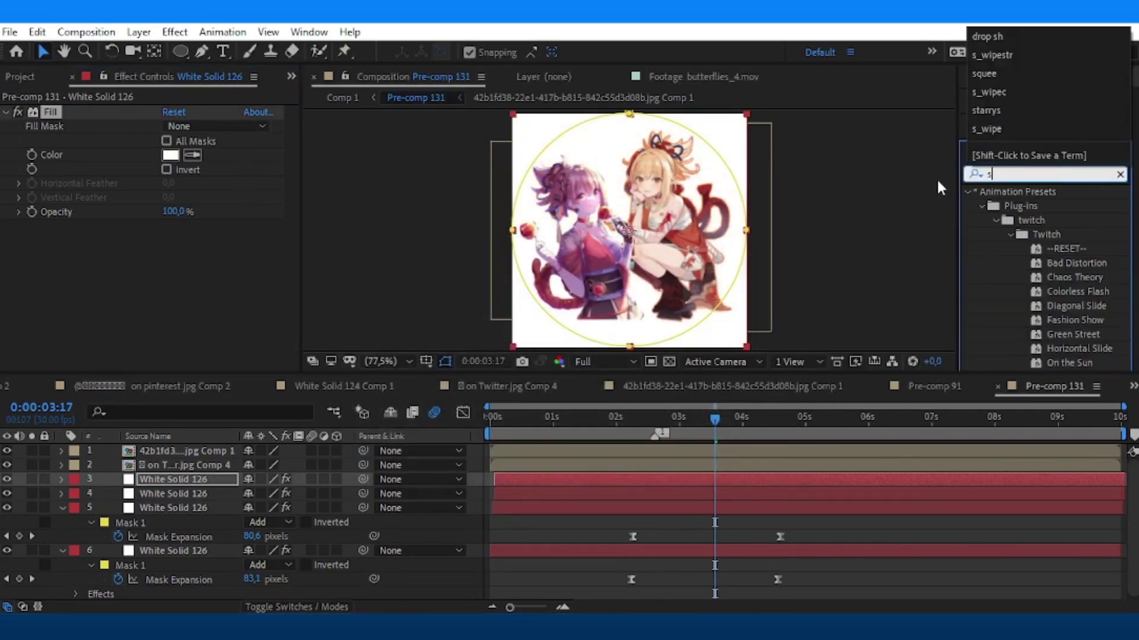
{"action": "type", "text": "_ipestr"}
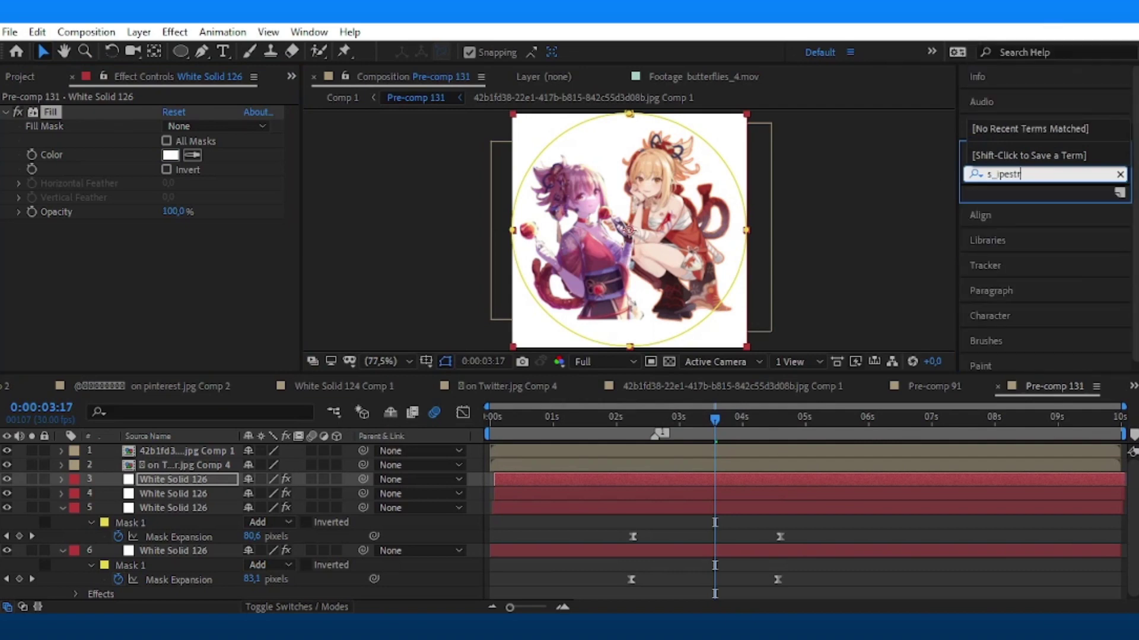
{"action": "key", "text": "BackSpace"}
{"action": "key", "text": "BackSpace"}
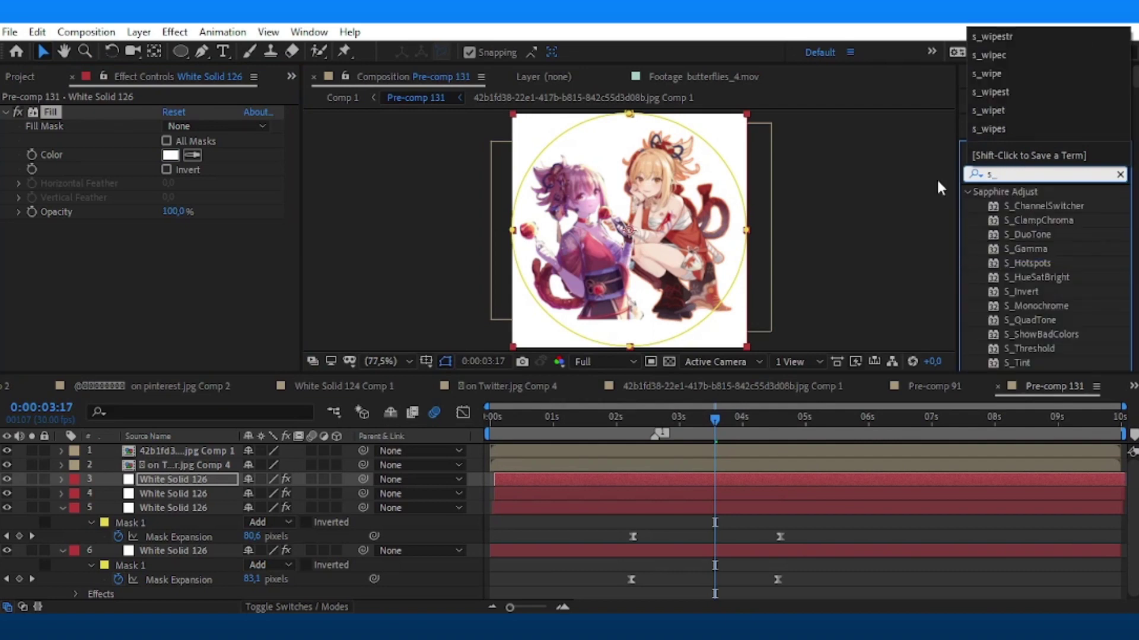
{"action": "type", "text": "iwipestr"}
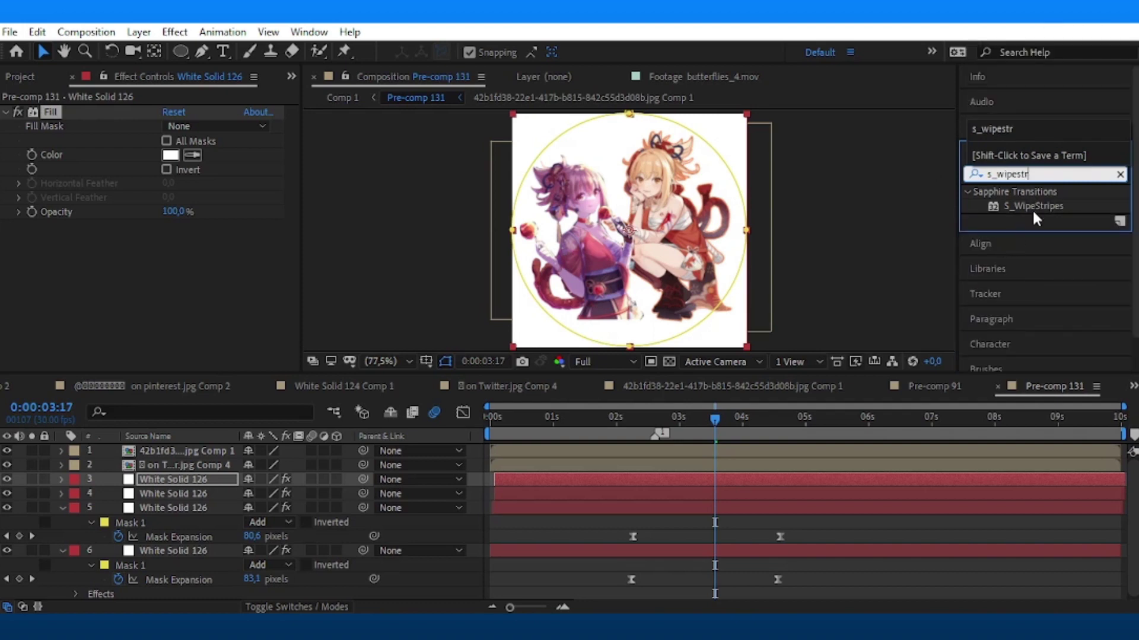
{"action": "left_click_drag", "start_coordinate": [1032, 208], "coordinate": [287, 219]}
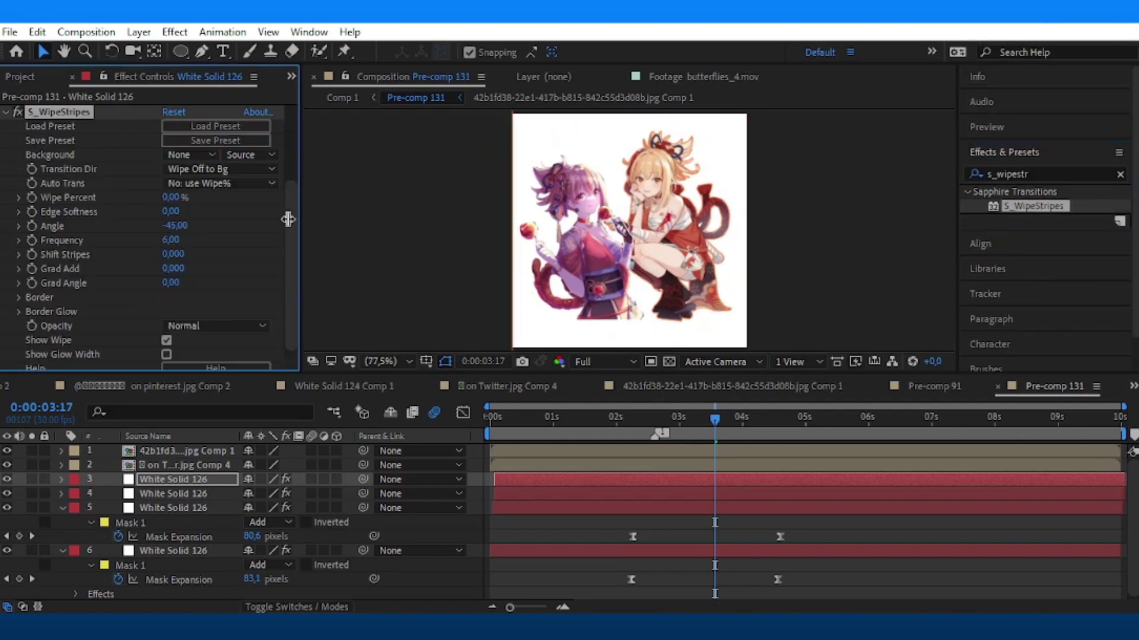
Set stripe frequency to 35 and wipe percent to 66%, then duplicate the layer.
{"action": "left_click", "coordinate": [170, 241]}
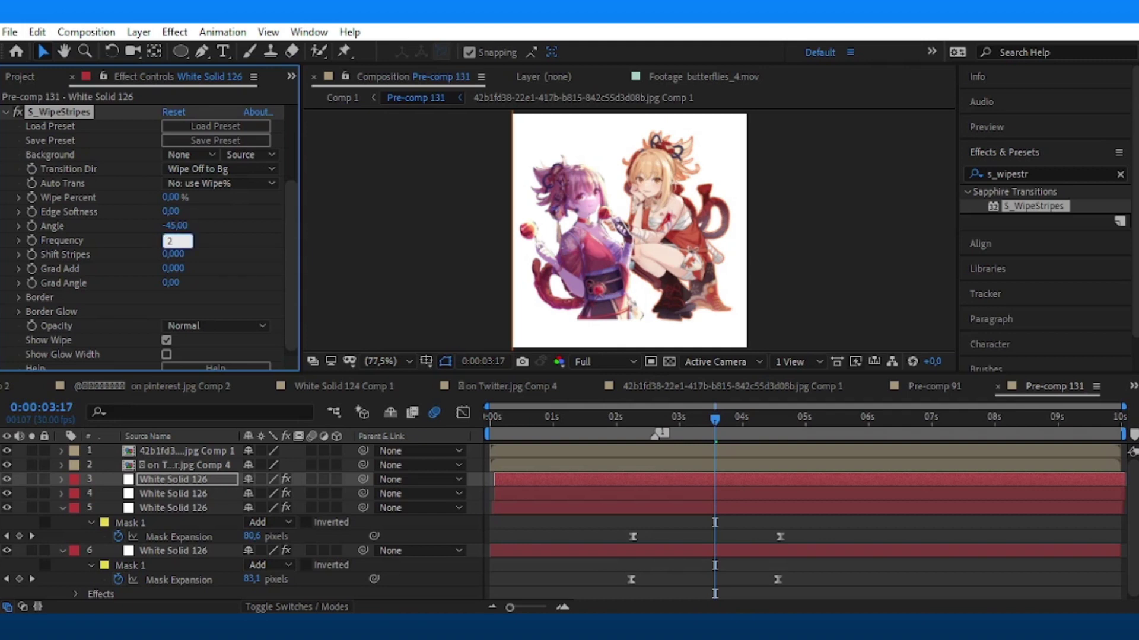
{"action": "key", "text": "Return"}
{"action": "left_click_drag", "start_coordinate": [172, 198], "coordinate": [208, 196]}
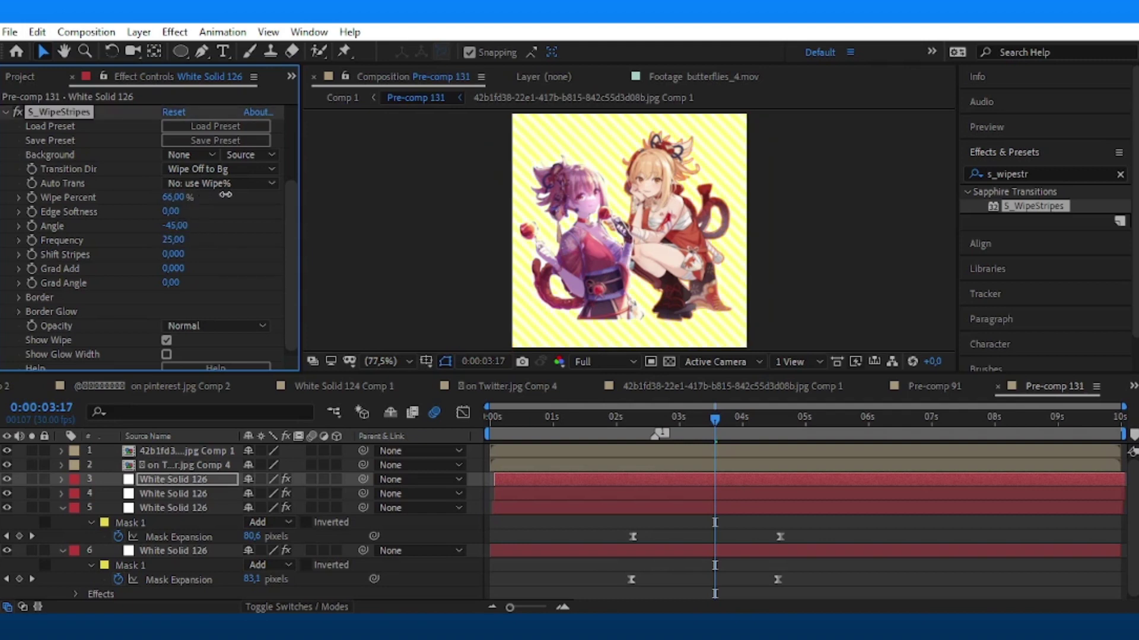
{"action": "left_click", "coordinate": [174, 240]}
{"action": "type", "text": "5"}
{"action": "left_click", "coordinate": [213, 239]}
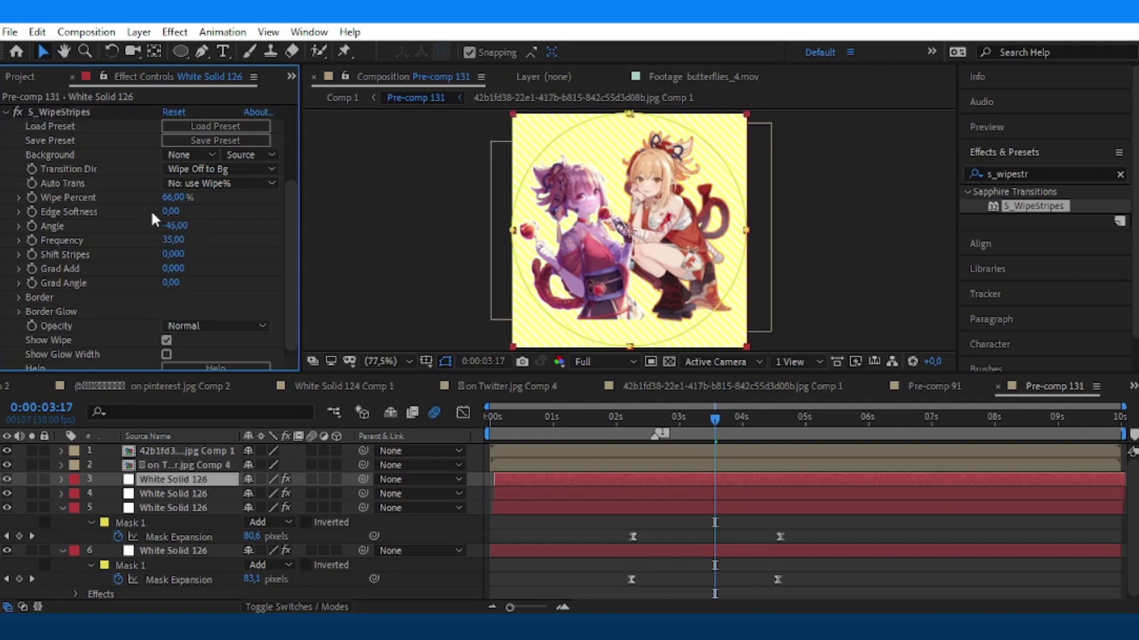
{"action": "left_click_drag", "start_coordinate": [175, 196], "coordinate": [184, 195]}
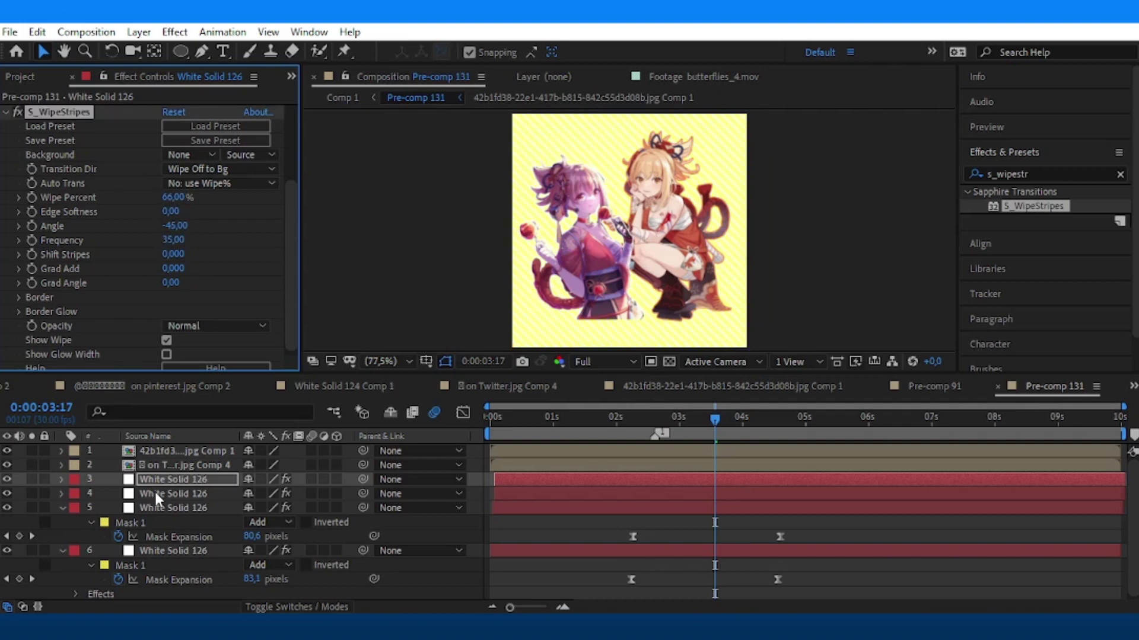
{"action": "key", "text": "ctrl+d"}
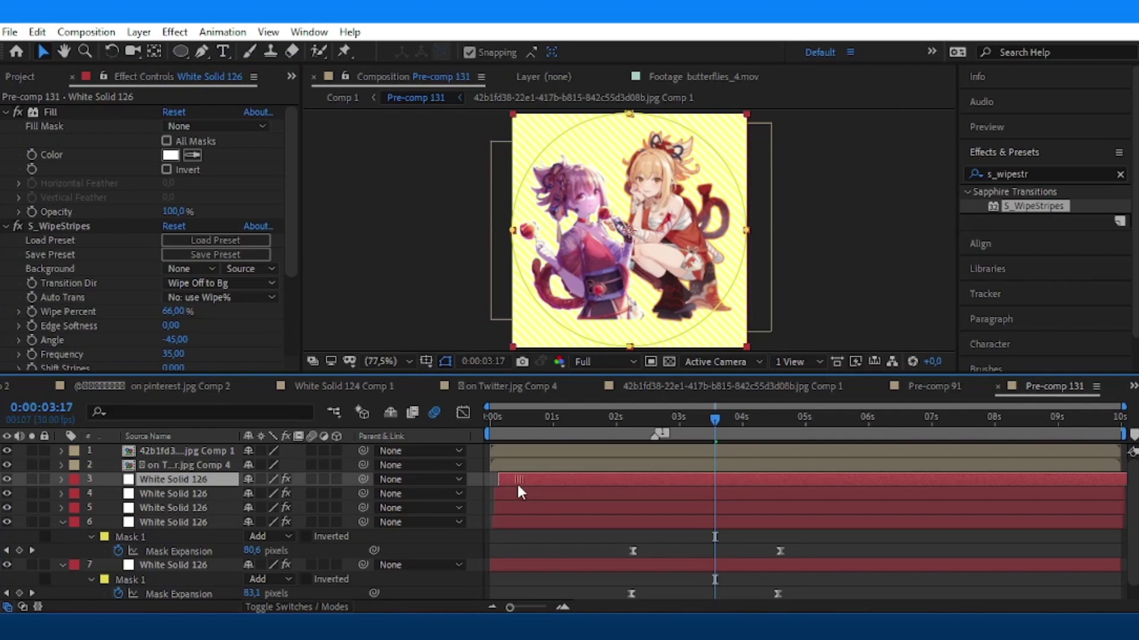
Remove S_WipeStripes from the copy and change its fill to orange.
{"action": "left_click", "coordinate": [83, 228]}
{"action": "key", "text": "Delete"}
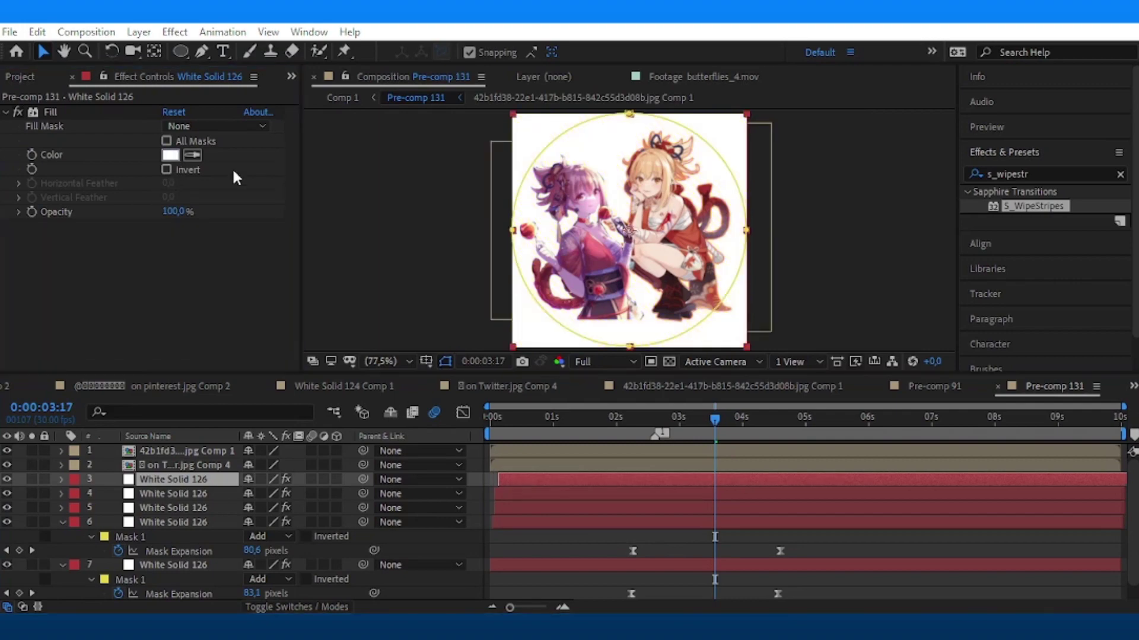
{"action": "left_click", "coordinate": [171, 155]}
{"action": "left_click", "coordinate": [390, 263]}
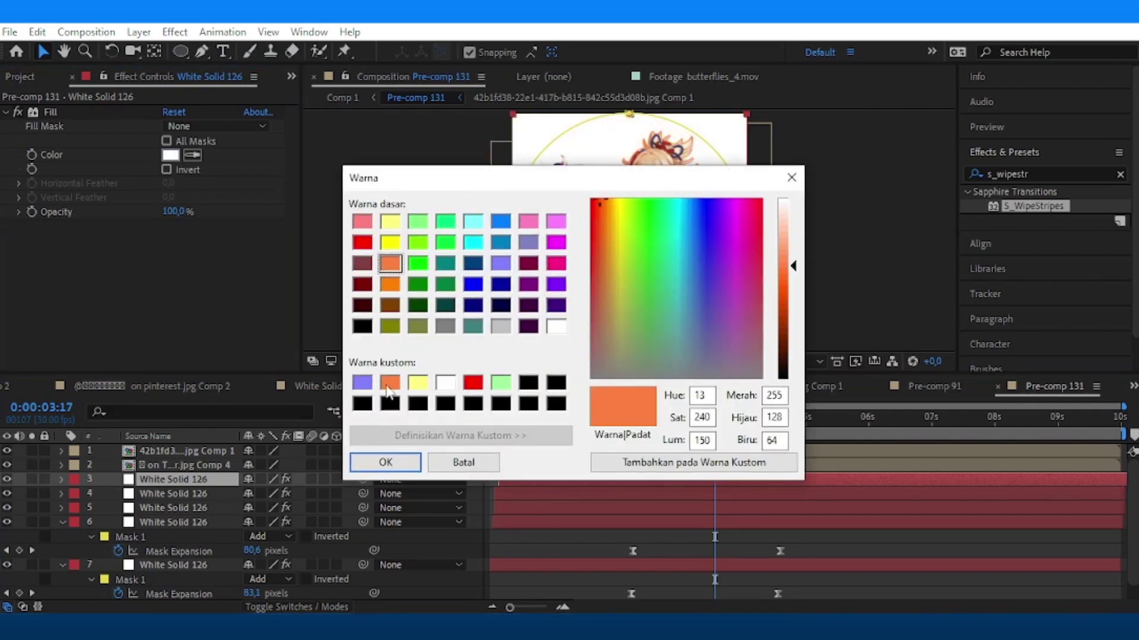
{"action": "left_click", "coordinate": [386, 462]}
Place the butterflies_4.mov clip with Add blending above the solids.
{"action": "scroll", "coordinate": [73, 255], "scroll_direction": "up", "scroll_amount": 3}
{"action": "left_click_drag", "start_coordinate": [73, 260], "coordinate": [687, 493]}
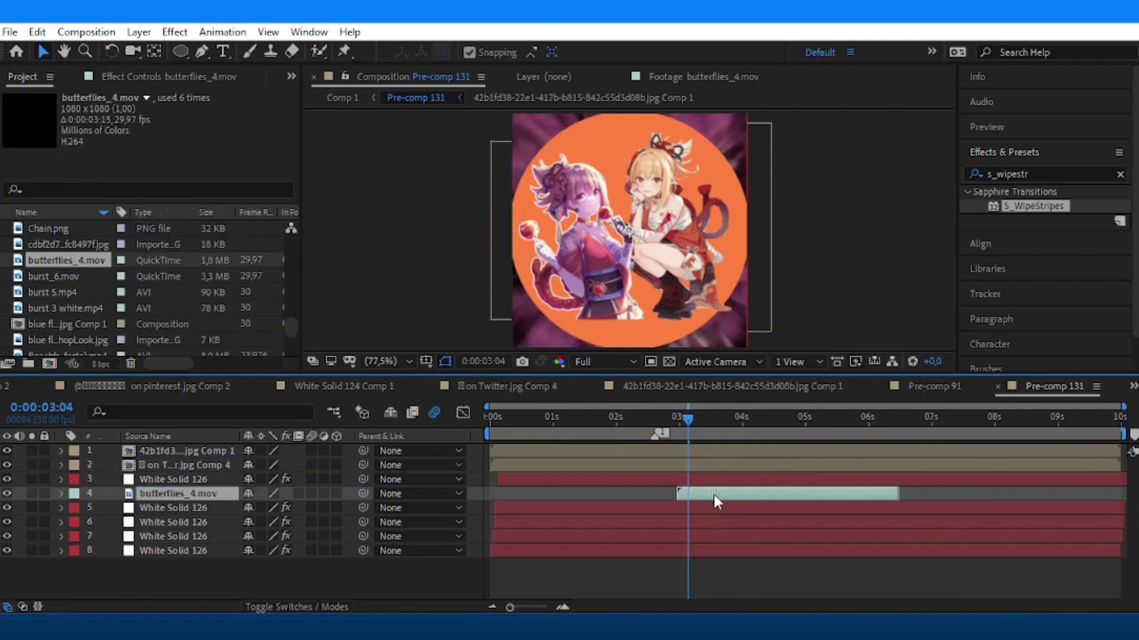
{"action": "right_click", "coordinate": [719, 493]}
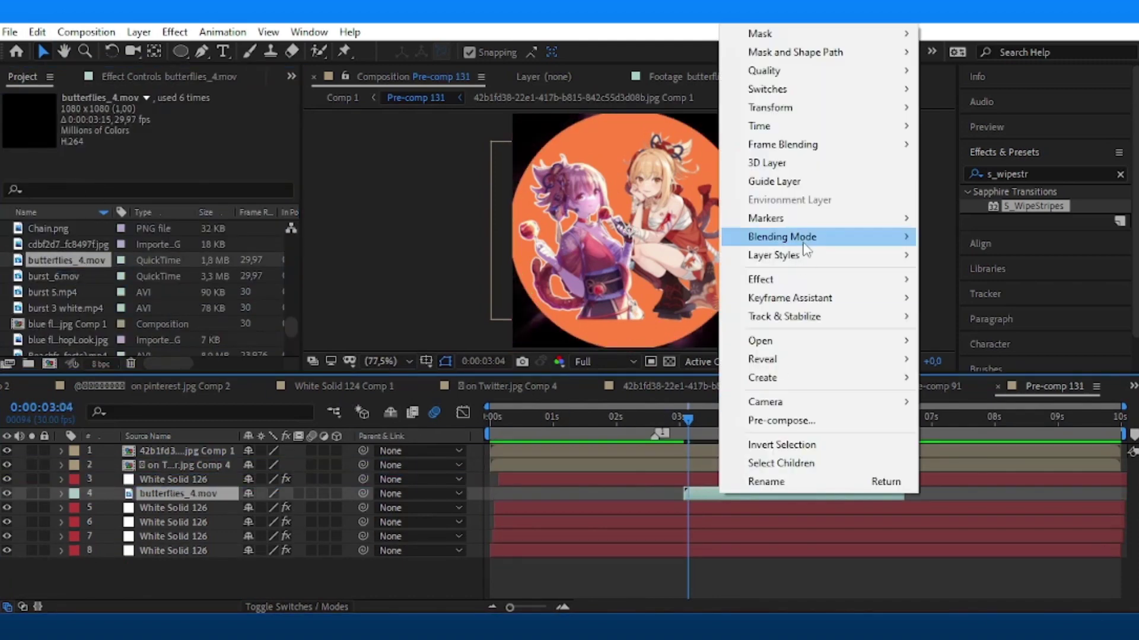
{"action": "mouse_move", "coordinate": [830, 237]}
{"action": "left_click", "coordinate": [574, 278]}
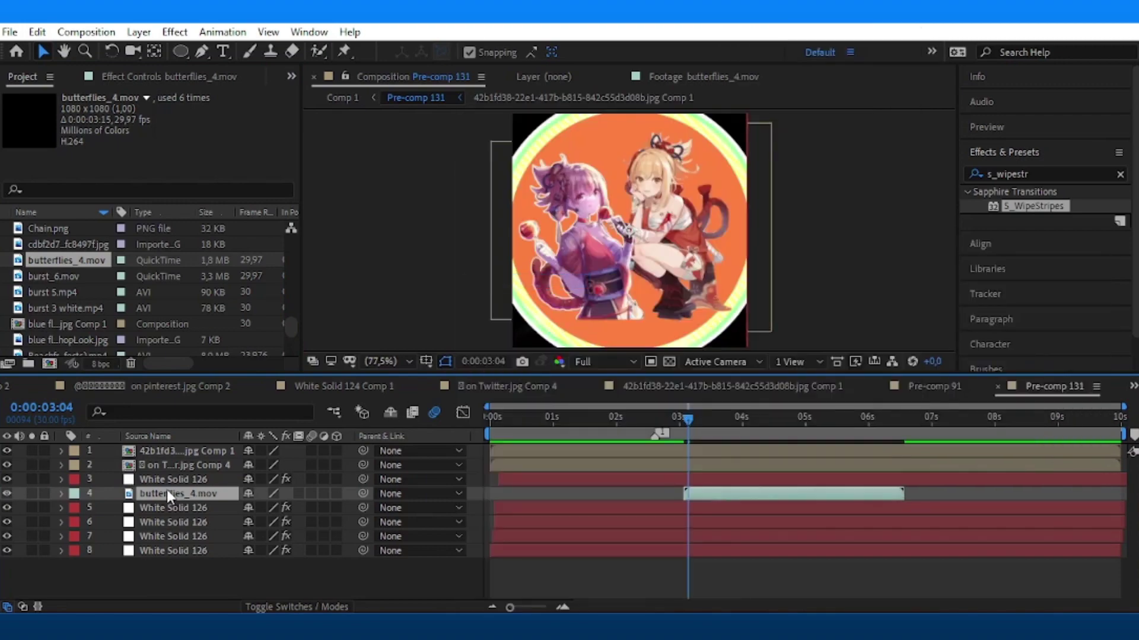
{"action": "left_click_drag", "start_coordinate": [166, 492], "coordinate": [166, 474]}
Apply the Tint effect to the butterflies_4.mov layer.
{"action": "left_click", "coordinate": [1038, 174]}
{"action": "type", "text": "tin"}
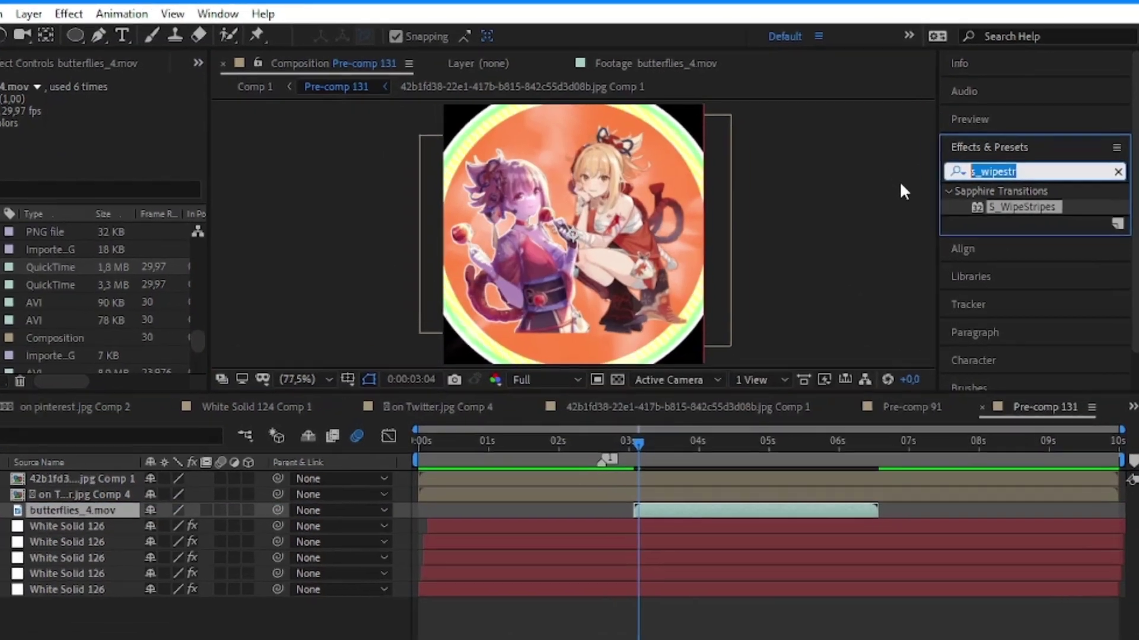
{"action": "type", "text": "t"}
{"action": "left_click_drag", "start_coordinate": [907, 330], "coordinate": [717, 539]}
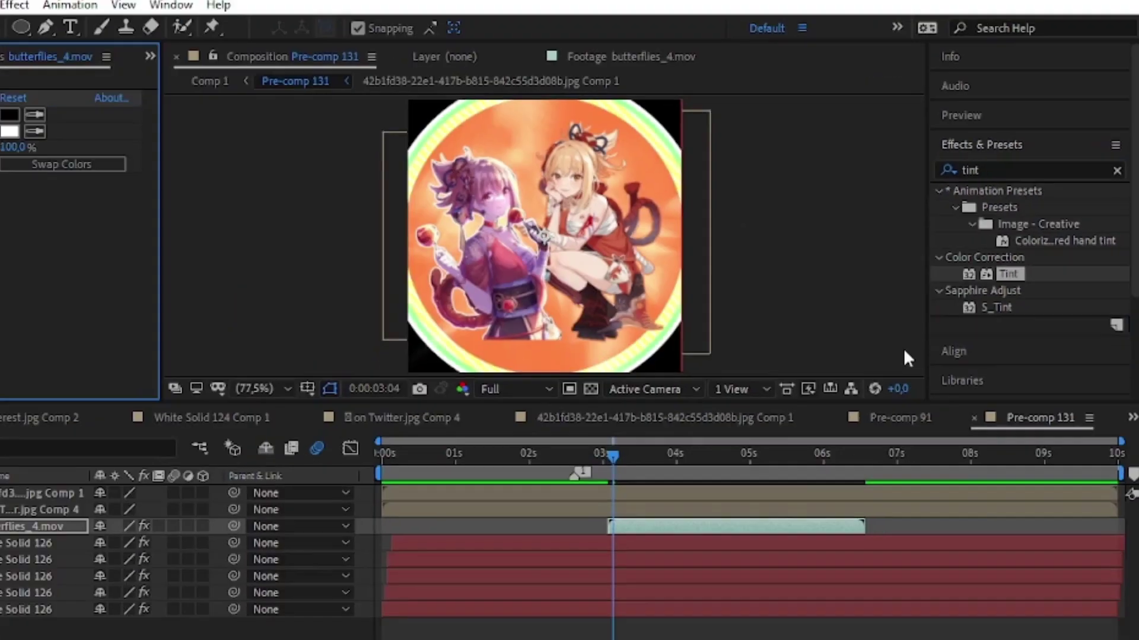
{"action": "left_click", "coordinate": [717, 416]}
Apply a Drop Shadow with 25% opacity to the second image layer.
{"action": "left_click", "coordinate": [747, 464]}
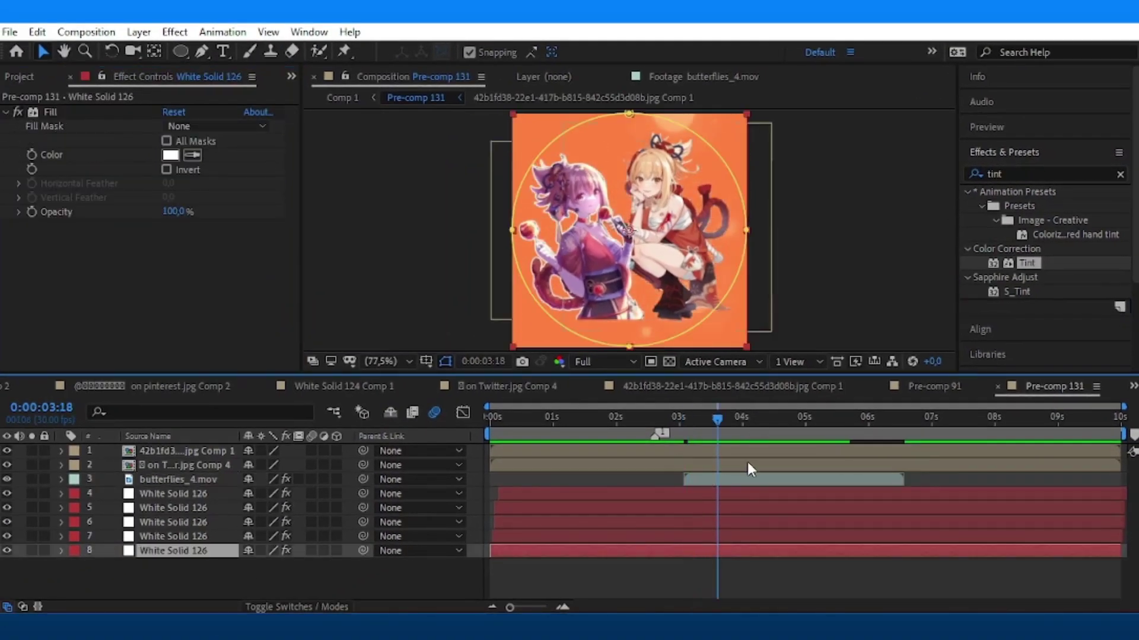
{"action": "left_click", "coordinate": [973, 173]}
{"action": "type", "text": "drop"}
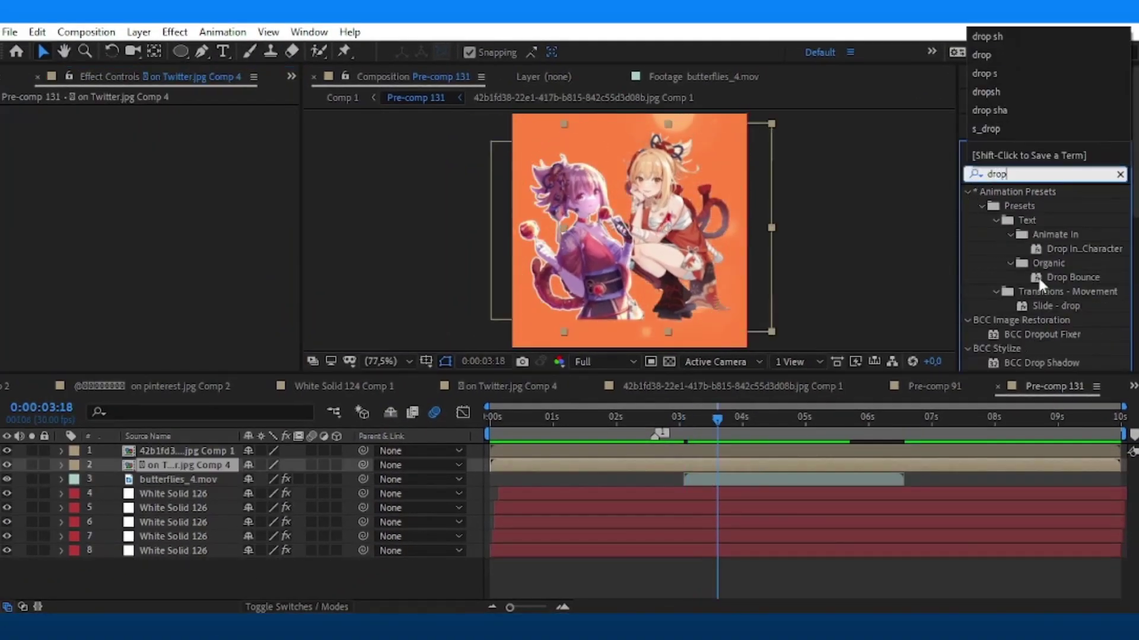
{"action": "double_click", "coordinate": [1047, 334]}
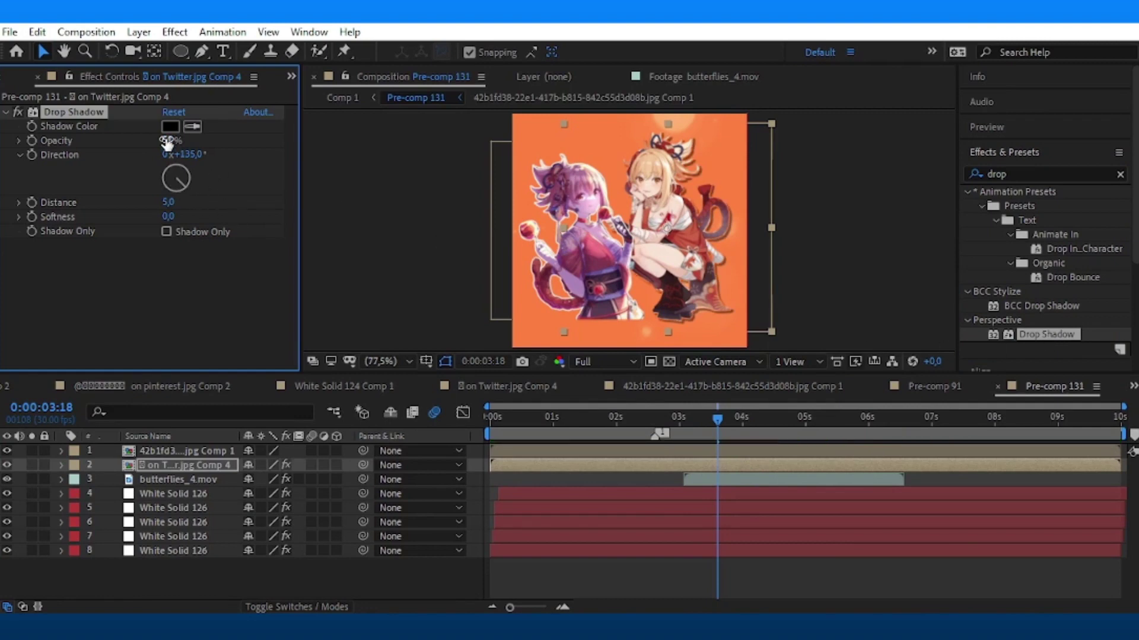
{"action": "left_click", "coordinate": [168, 140]}
{"action": "type", "text": "25"}
{"action": "key", "text": "Return"}
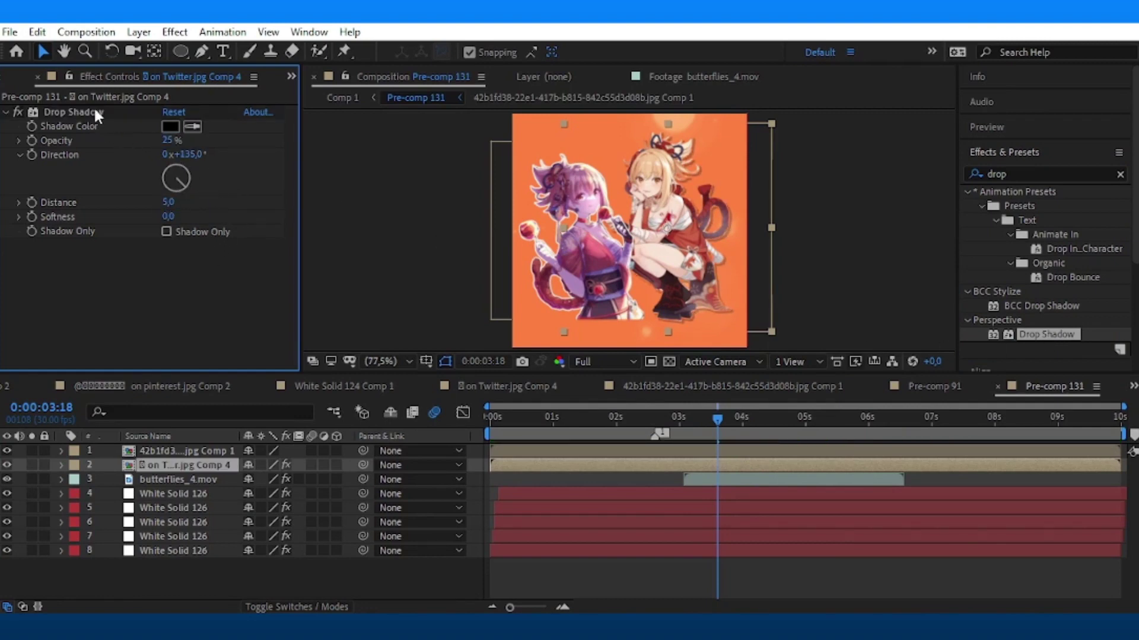
Copy the shadow to the top image with distance 9, duplicate butterflies_4.mov, and save.
{"action": "left_click", "coordinate": [770, 455]}
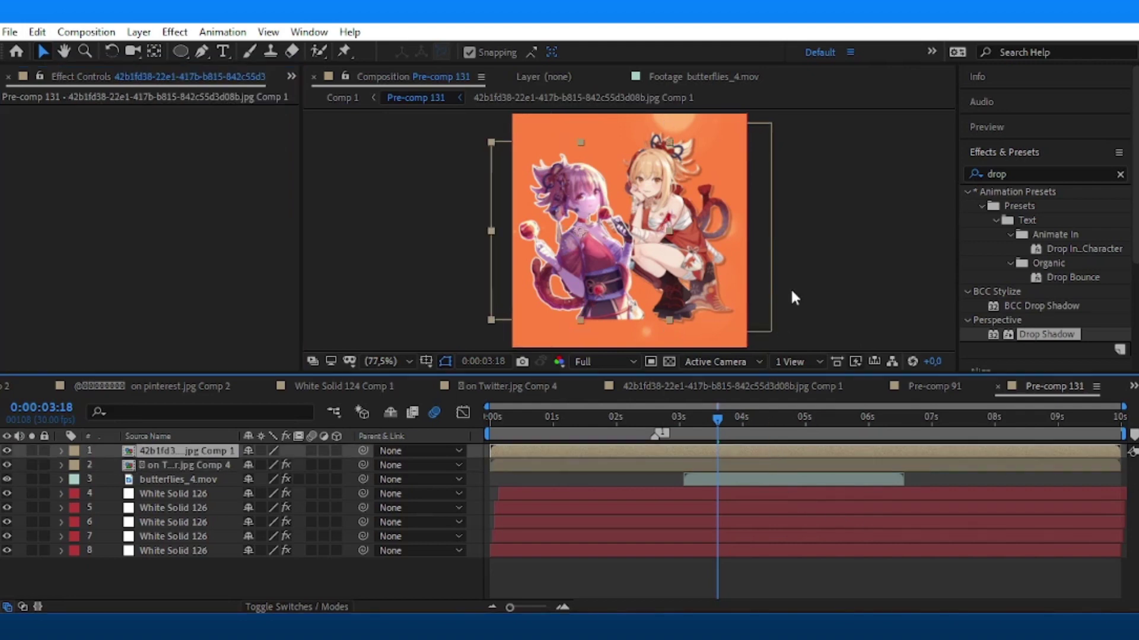
{"action": "key", "text": "ctrl+Down"}
{"action": "key", "text": "ctrl+Down"}
{"action": "key", "text": "ctrl+d"}
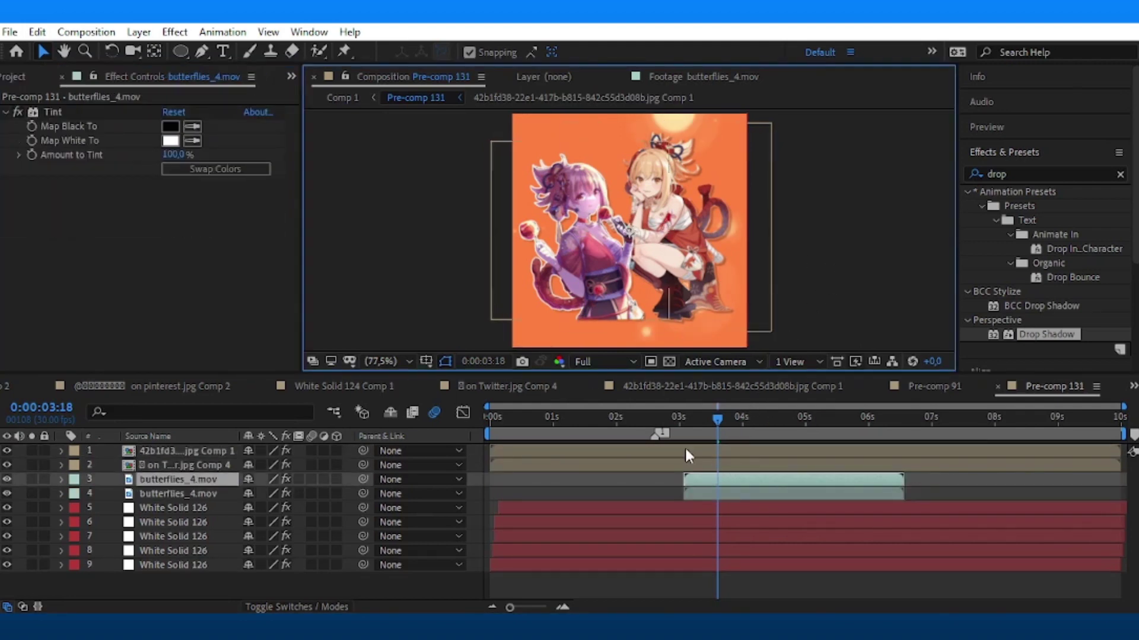
{"action": "left_click", "coordinate": [685, 453]}
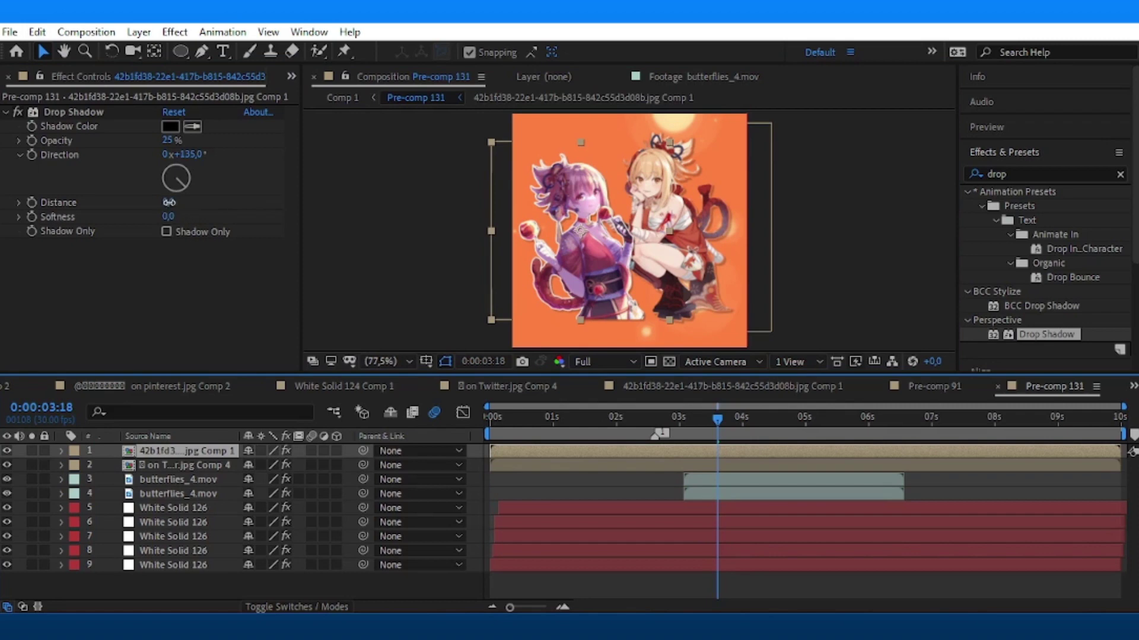
{"action": "left_click_drag", "start_coordinate": [169, 202], "coordinate": [172, 202]}
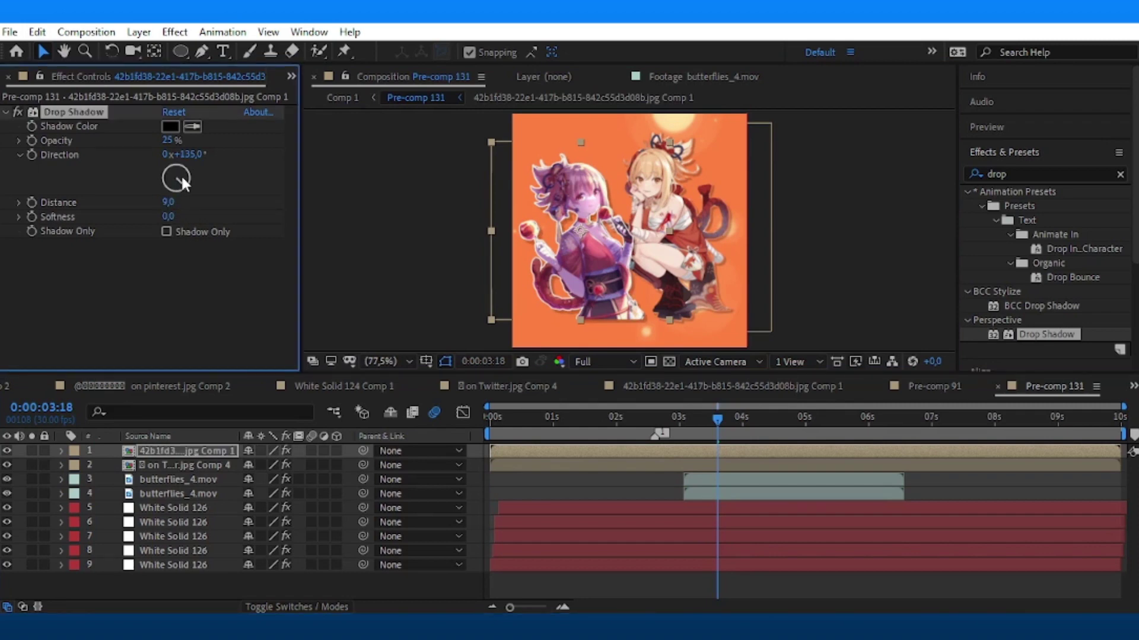
{"action": "left_click", "coordinate": [830, 331]}
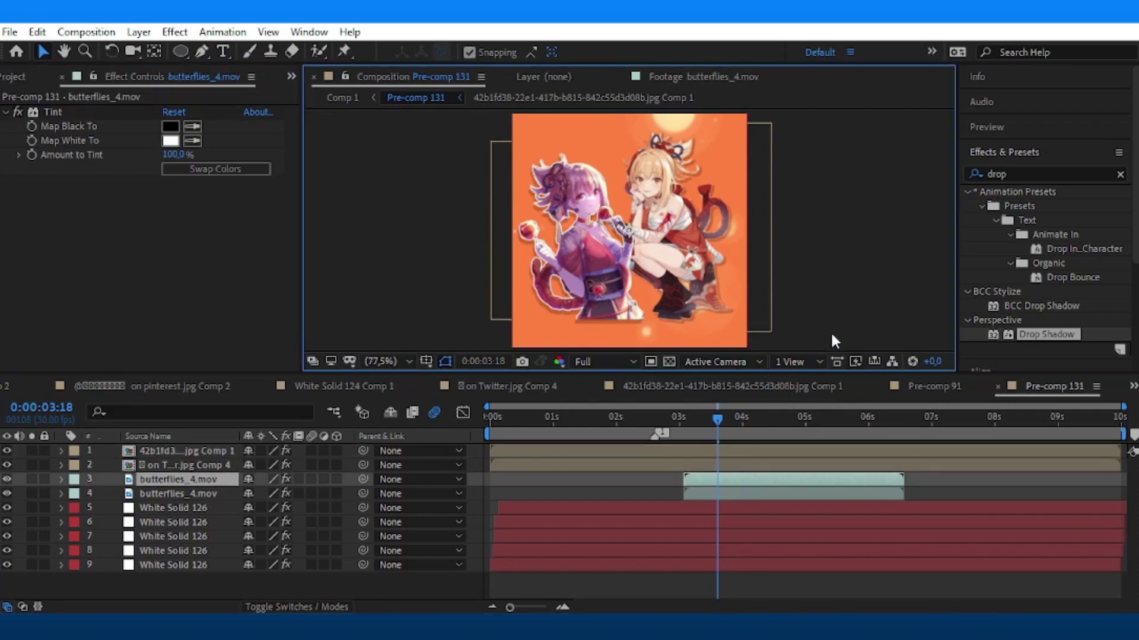
{"action": "key", "text": "ctrl+s"}
Switch to Comp 1 and preview its animation from around 2:12.
{"action": "left_click", "coordinate": [1132, 386]}
{"action": "left_click", "coordinate": [914, 29]}
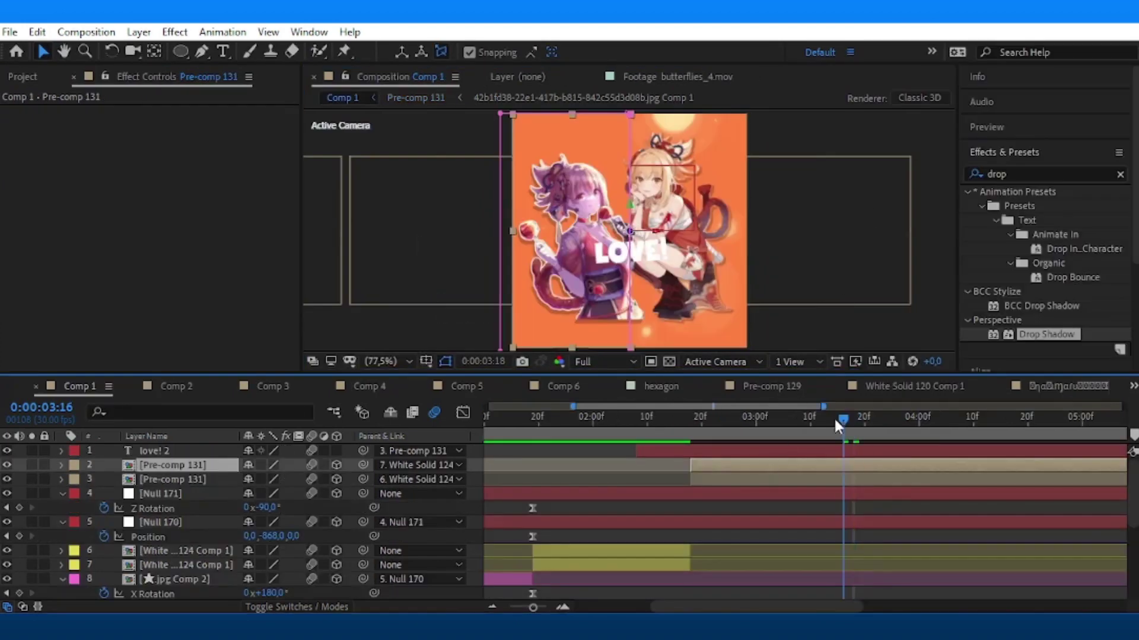
{"action": "left_click_drag", "start_coordinate": [836, 423], "coordinate": [659, 490]}
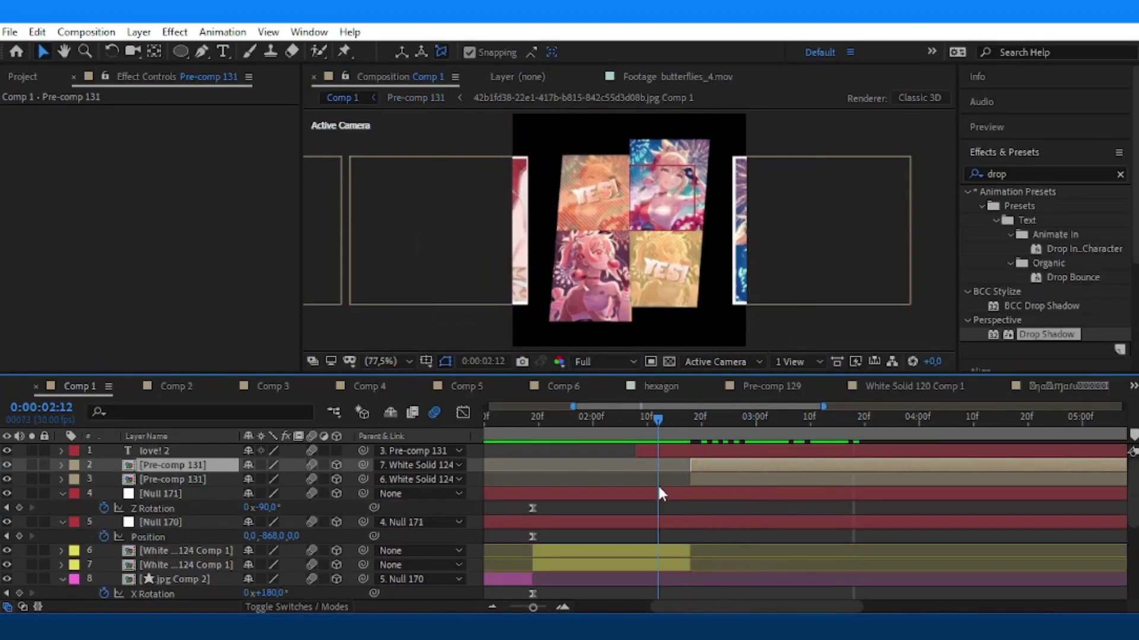
{"action": "key", "text": "space"}
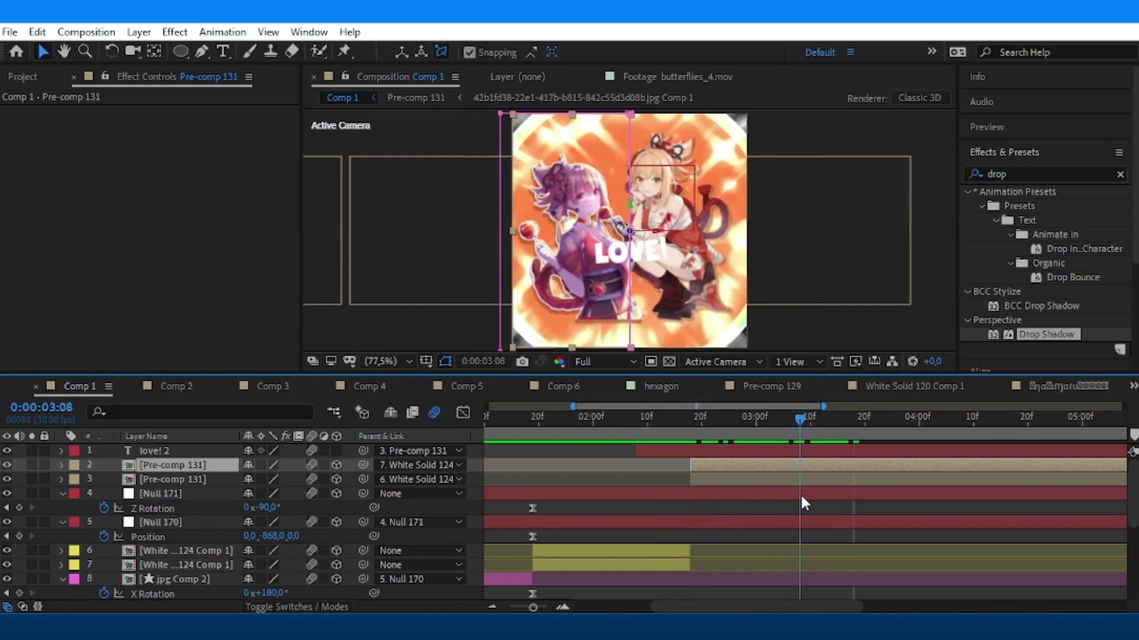
{"action": "key", "text": "Home"}
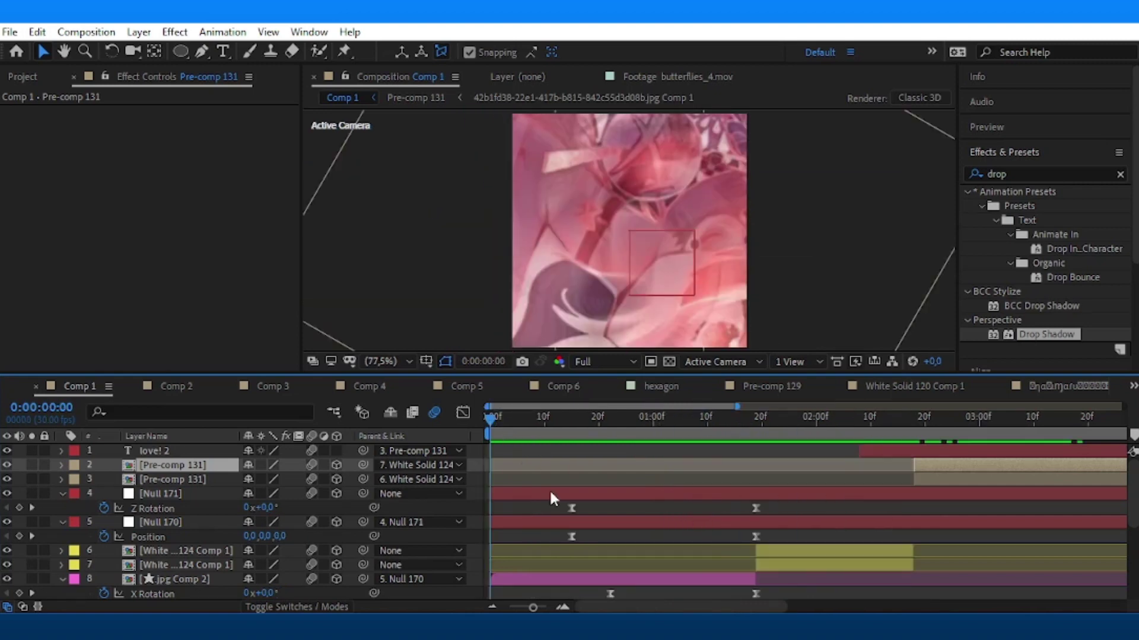
{"action": "scroll", "coordinate": [534, 534], "scroll_direction": "down", "scroll_amount": 3}
{"action": "scroll", "coordinate": [515, 563], "scroll_direction": "down", "scroll_amount": 2}
Add a new 360 px white solid above Comp 1's bottom image layer and save.
{"action": "left_click", "coordinate": [502, 577]}
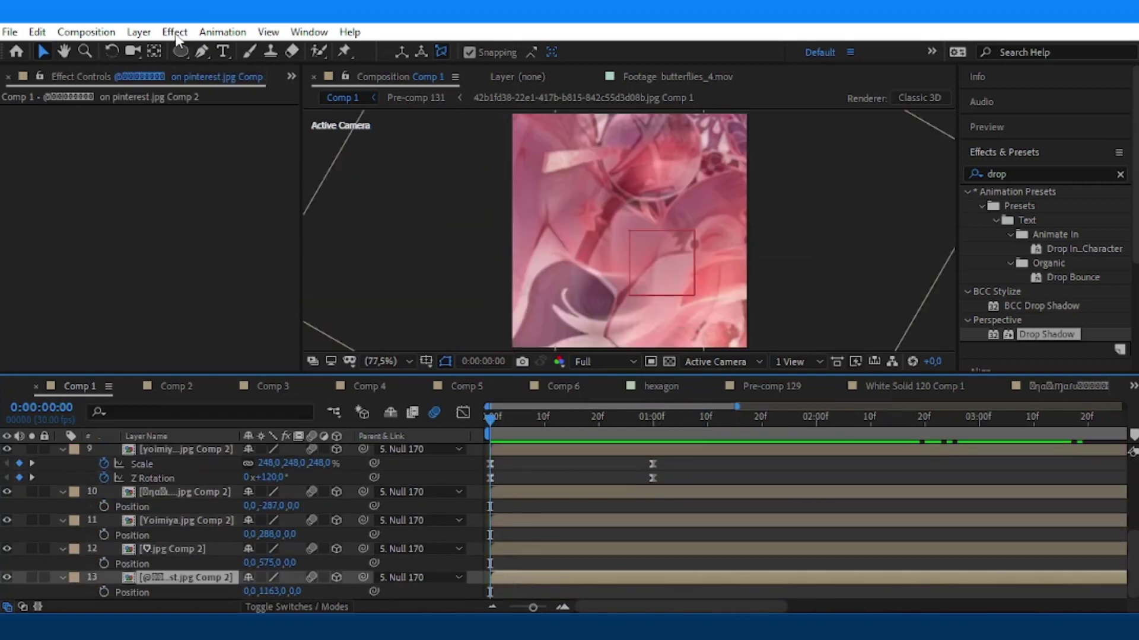
{"action": "left_click", "coordinate": [139, 32]}
{"action": "mouse_move", "coordinate": [154, 49]}
{"action": "left_click", "coordinate": [433, 66]}
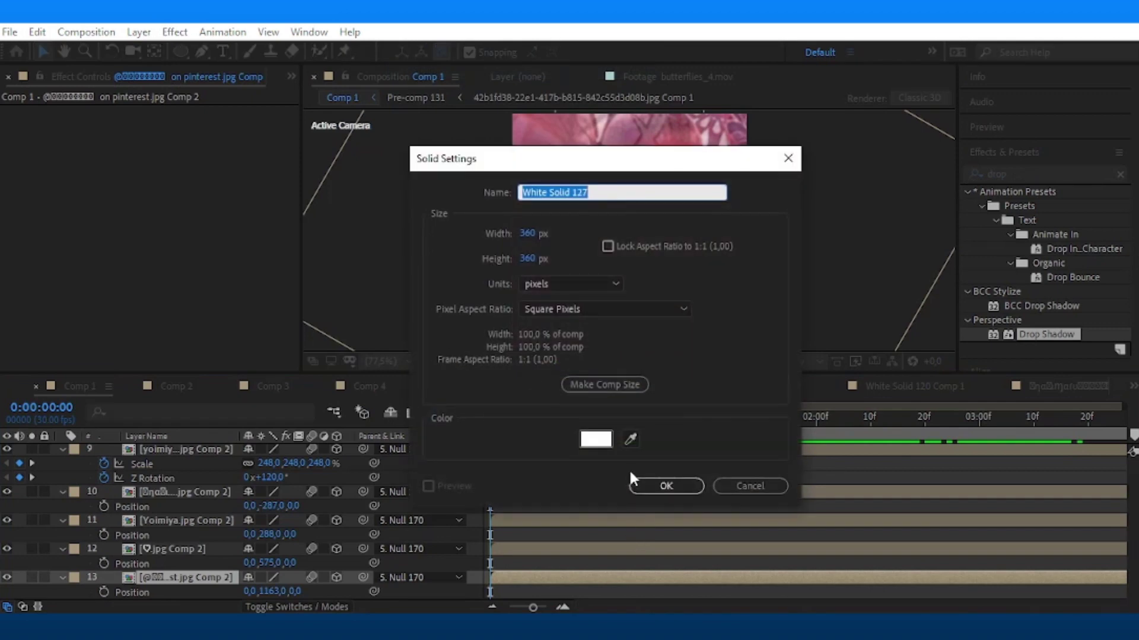
{"action": "left_click", "coordinate": [644, 485]}
{"action": "scroll", "coordinate": [208, 557], "scroll_direction": "down", "scroll_amount": 1}
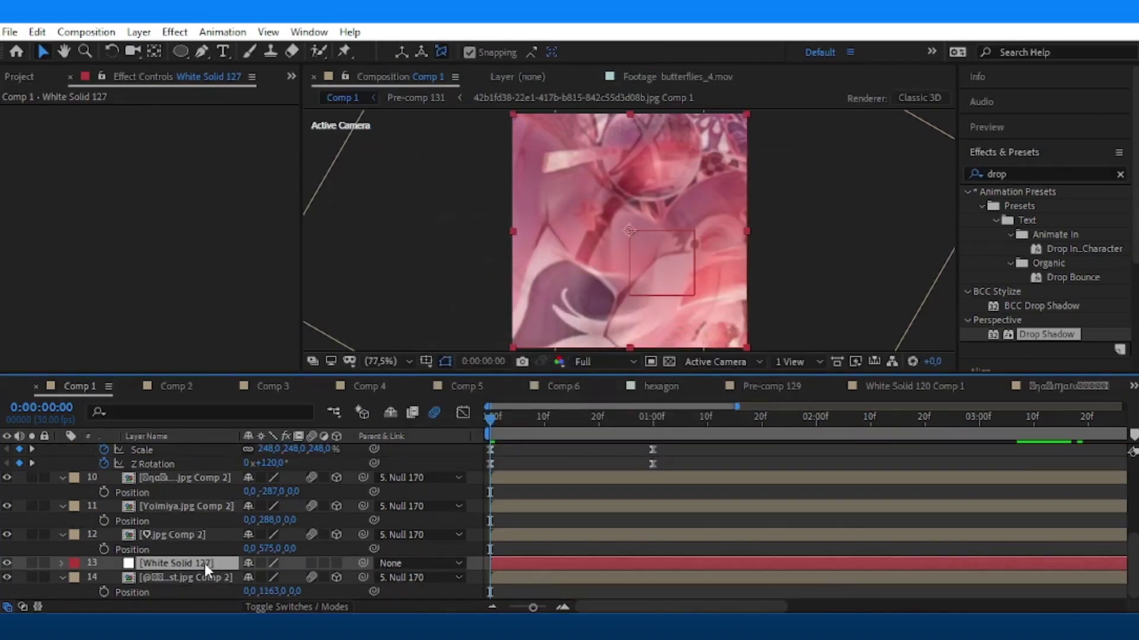
{"action": "left_click", "coordinate": [598, 434]}
{"action": "key", "text": "ctrl+s"}
Apply Gradient Ramp to the white solid, running from orange to light yellow.
{"action": "left_click", "coordinate": [992, 173]}
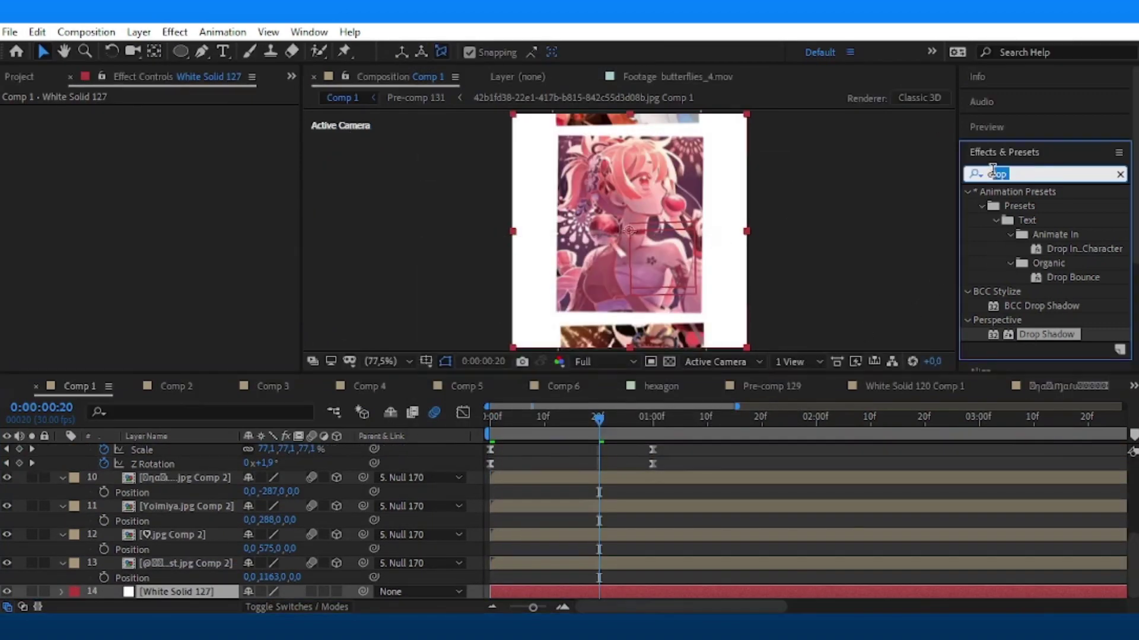
{"action": "type", "text": "gradie"}
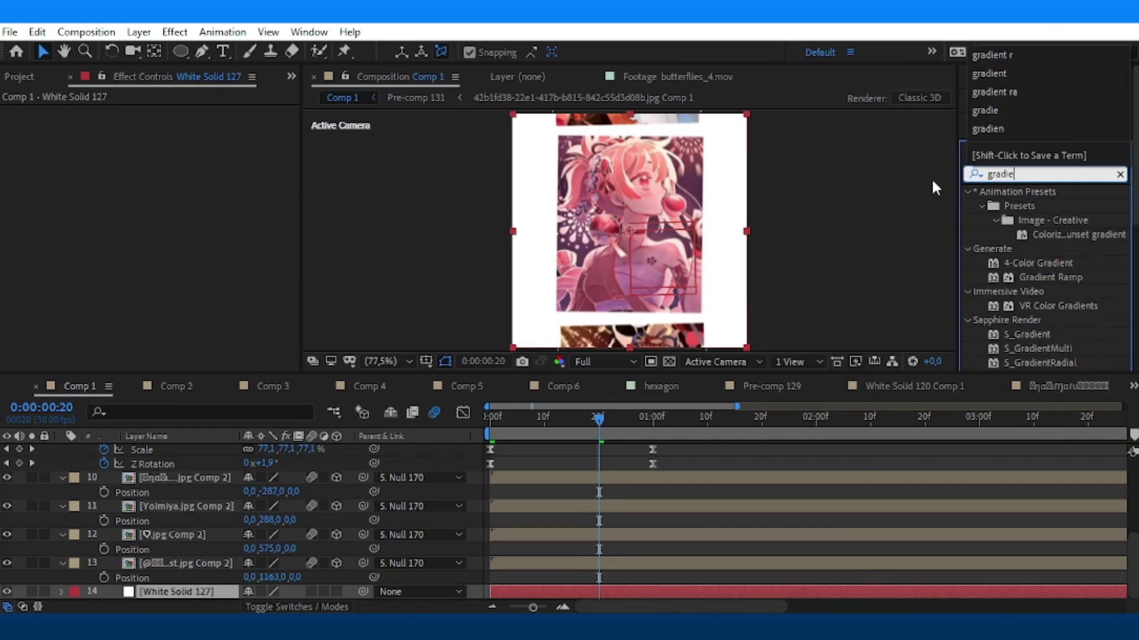
{"action": "type", "text": "nt r"}
{"action": "left_click_drag", "start_coordinate": [1045, 205], "coordinate": [237, 185]}
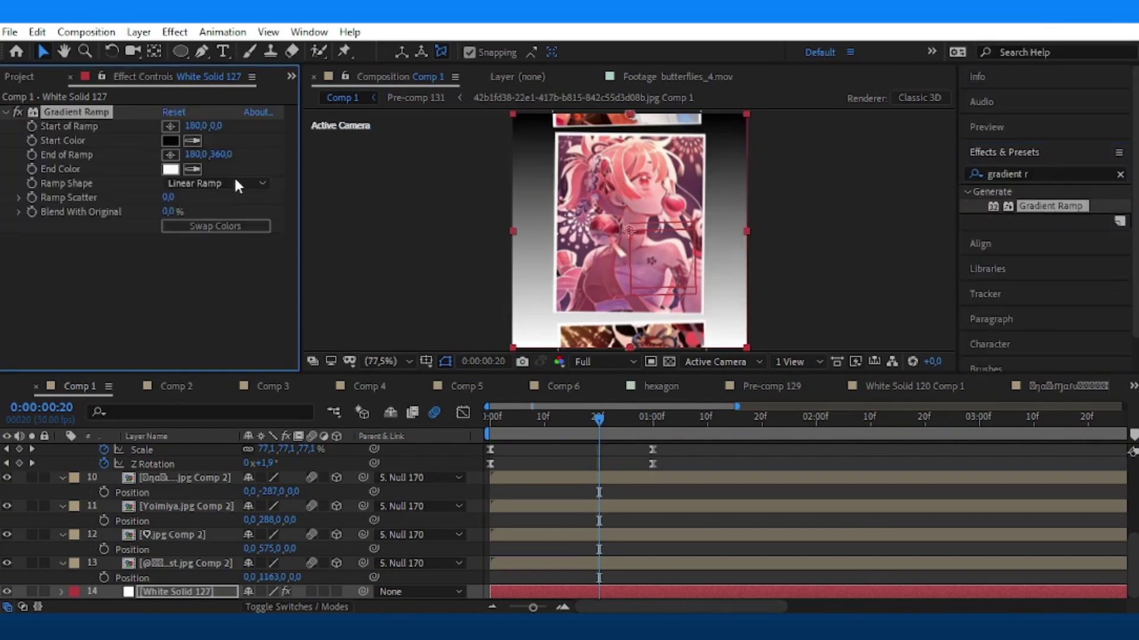
{"action": "left_click", "coordinate": [169, 141]}
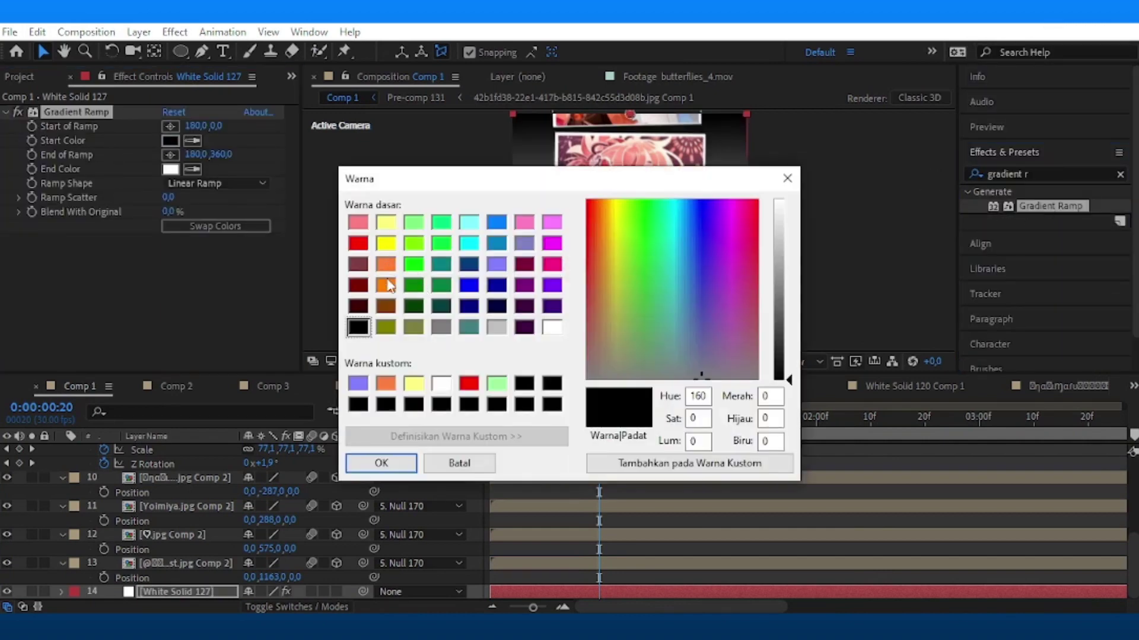
{"action": "left_click", "coordinate": [386, 285]}
{"action": "left_click", "coordinate": [379, 463]}
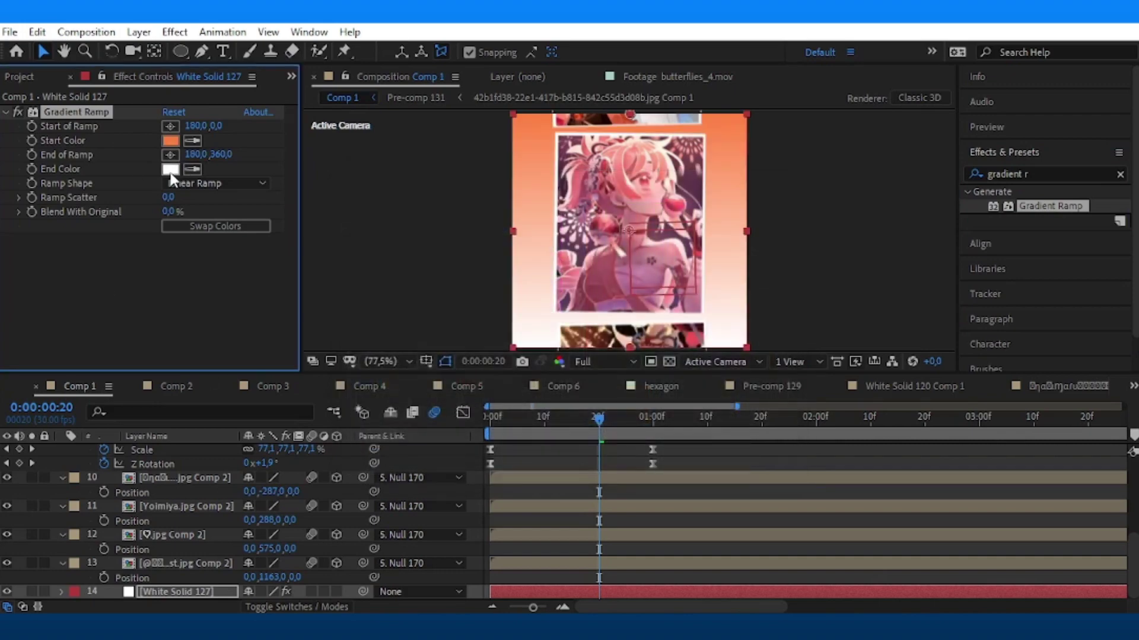
{"action": "left_click", "coordinate": [171, 169]}
{"action": "left_click", "coordinate": [392, 227]}
{"action": "left_click", "coordinate": [380, 463]}
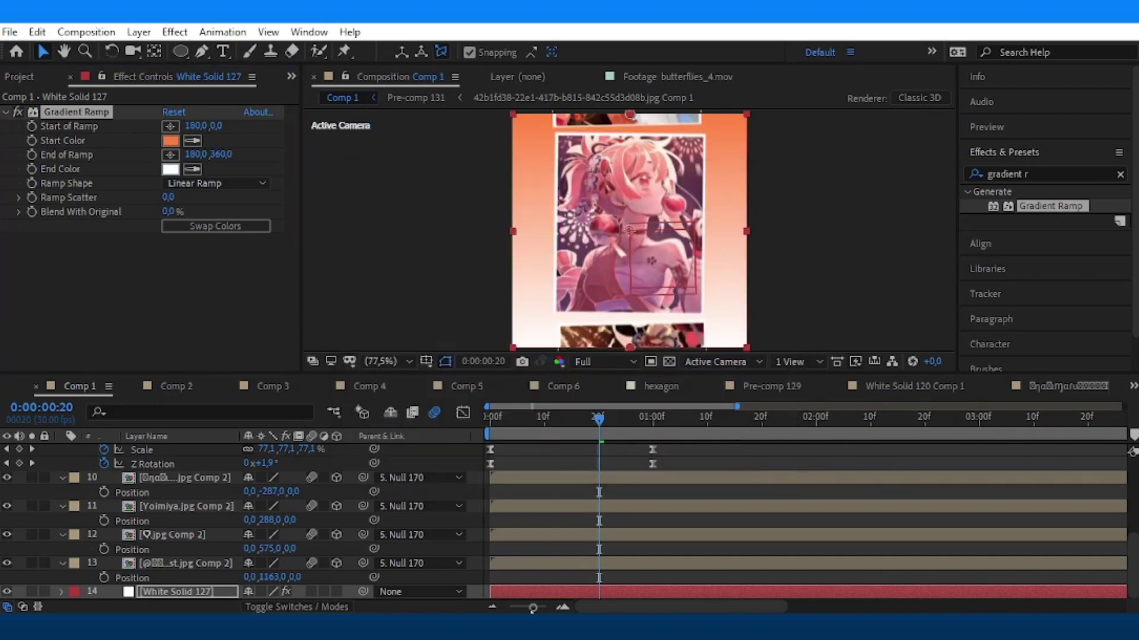
Duplicate the gradient solid and remove the Gradient Ramp from the top copy.
{"action": "left_click", "coordinate": [564, 585]}
{"action": "key", "text": "ctrl+d"}
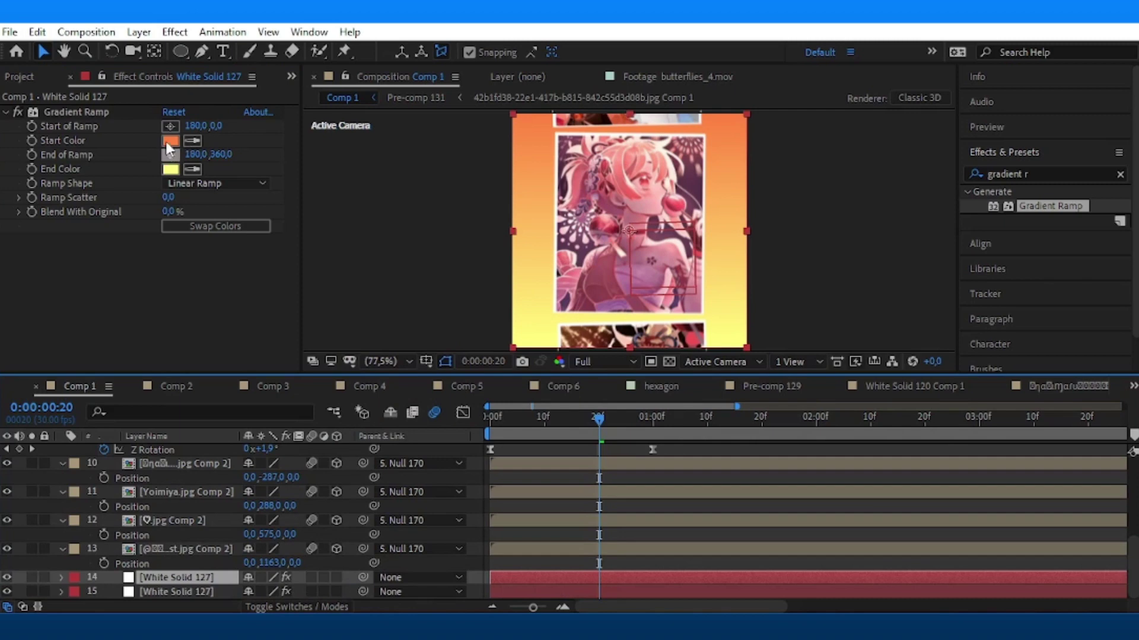
{"action": "left_click", "coordinate": [78, 112]}
{"action": "key", "text": "Delete"}
{"action": "left_click", "coordinate": [1036, 173]}
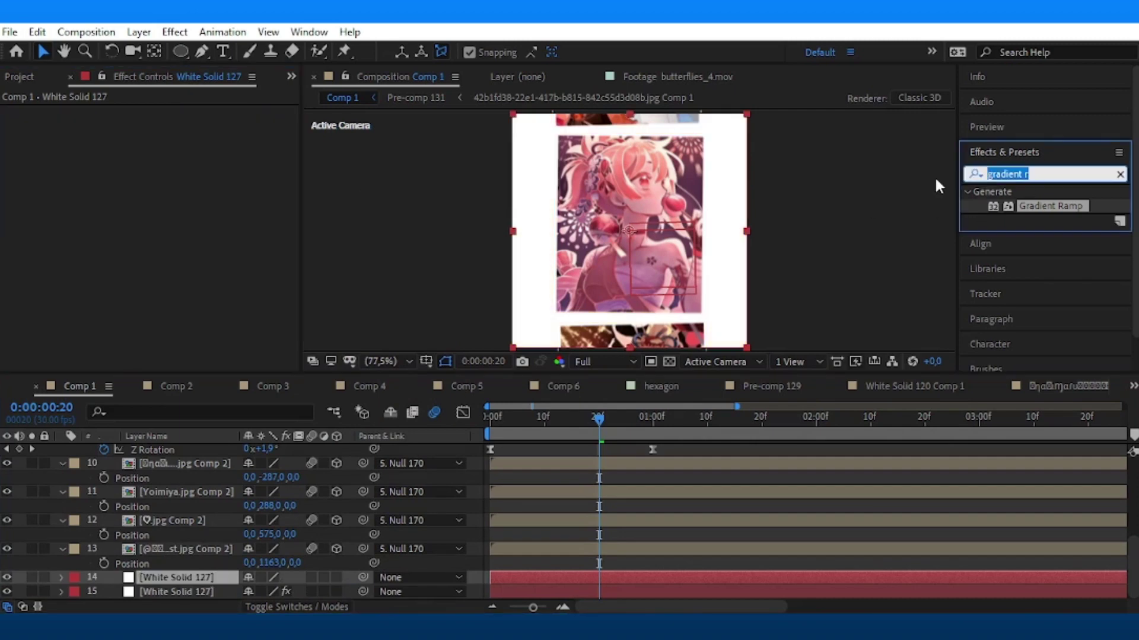
Apply S_WipeTiles to the top white solid with Triangles tiles, frequency 7 and 42% wipe.
{"action": "key", "text": "ctrl+s"}
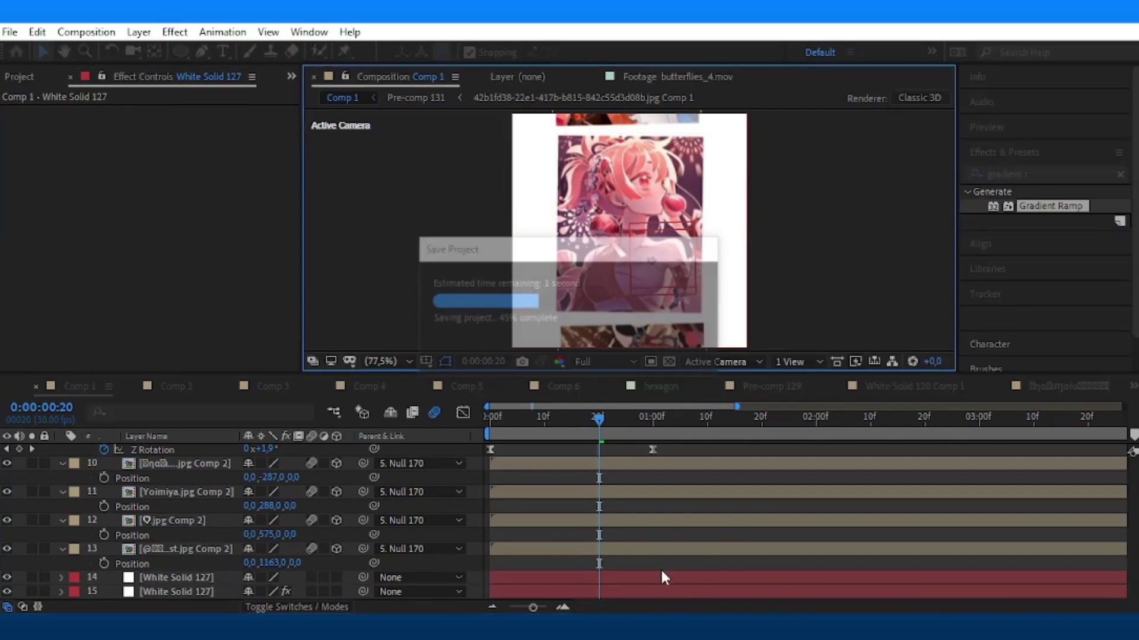
{"action": "left_click", "coordinate": [1041, 172]}
{"action": "type", "text": "s"}
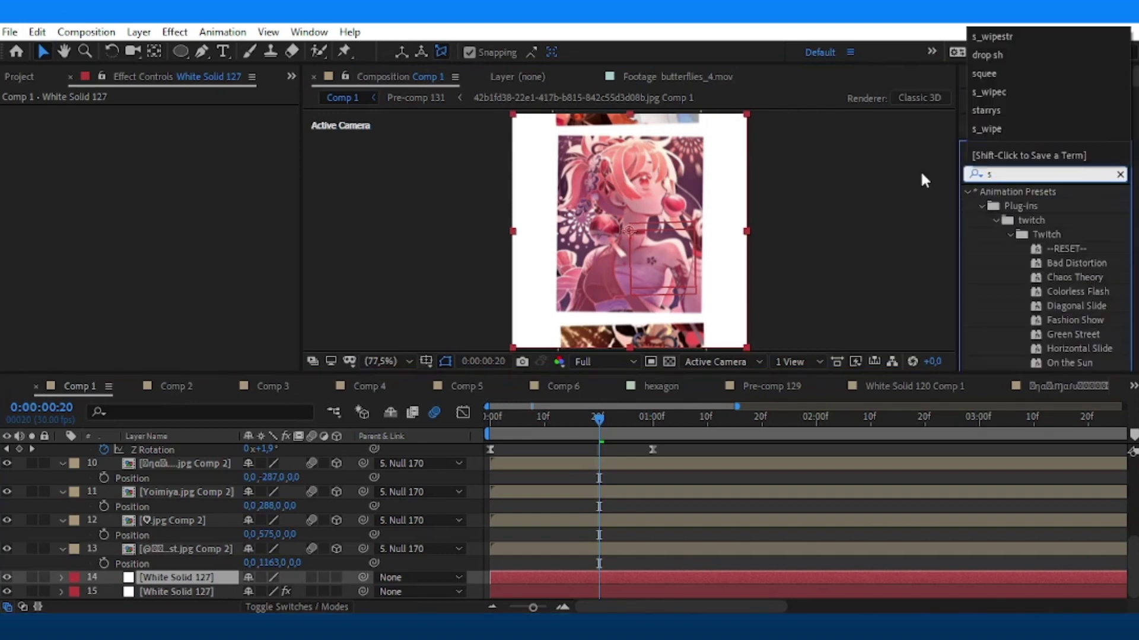
{"action": "type", "text": "_wipe"}
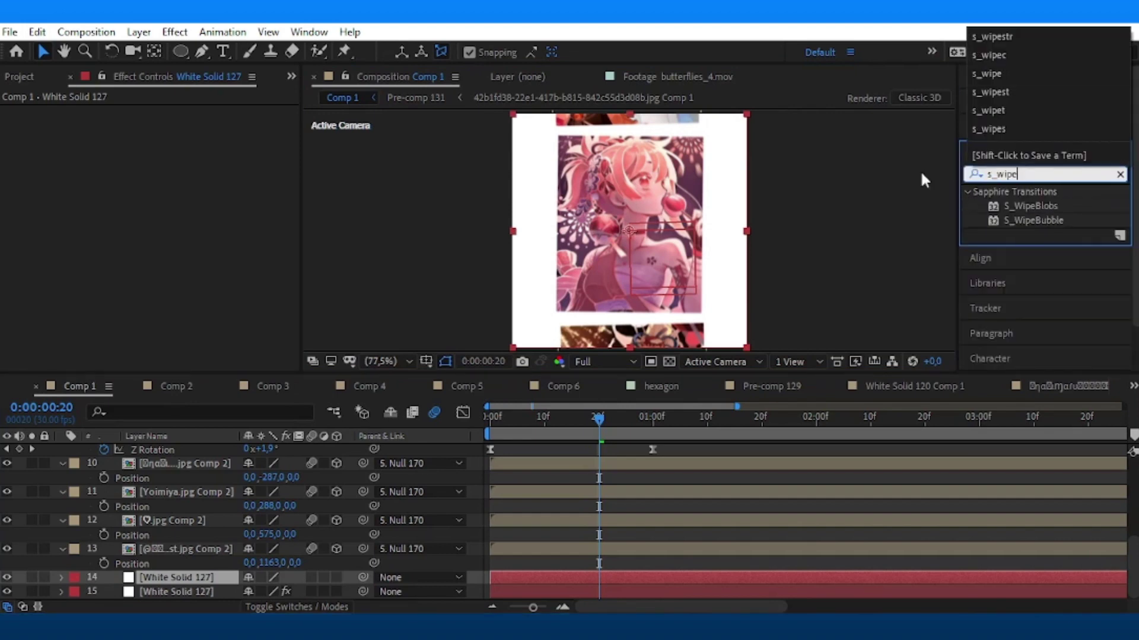
{"action": "type", "text": "ti"}
{"action": "double_click", "coordinate": [1029, 205]}
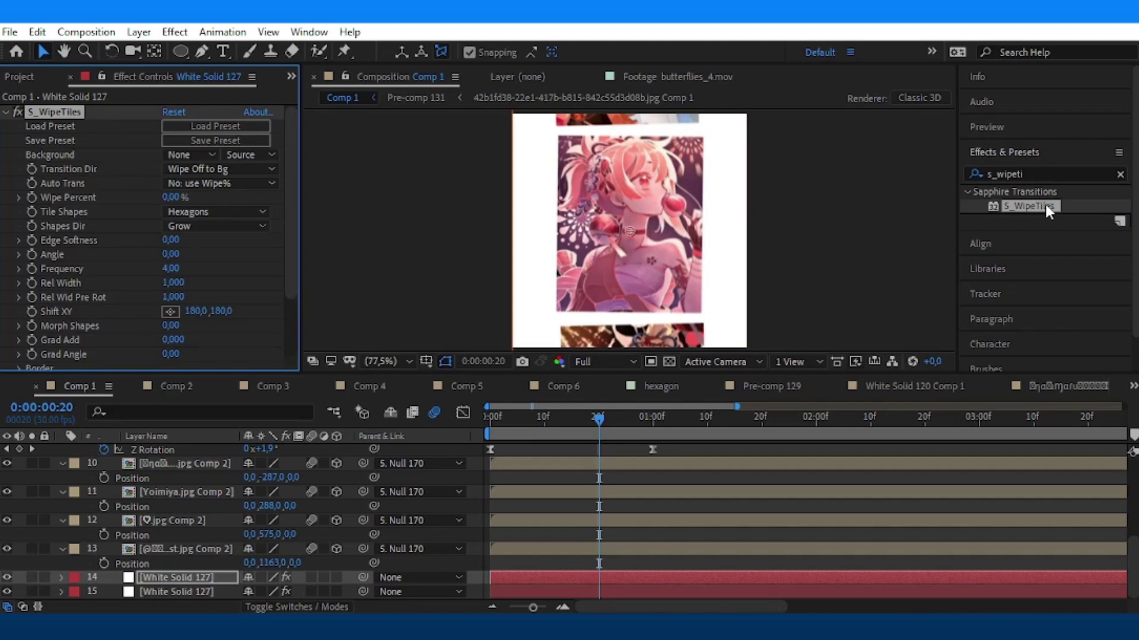
{"action": "left_click", "coordinate": [173, 213]}
{"action": "left_click", "coordinate": [173, 245]}
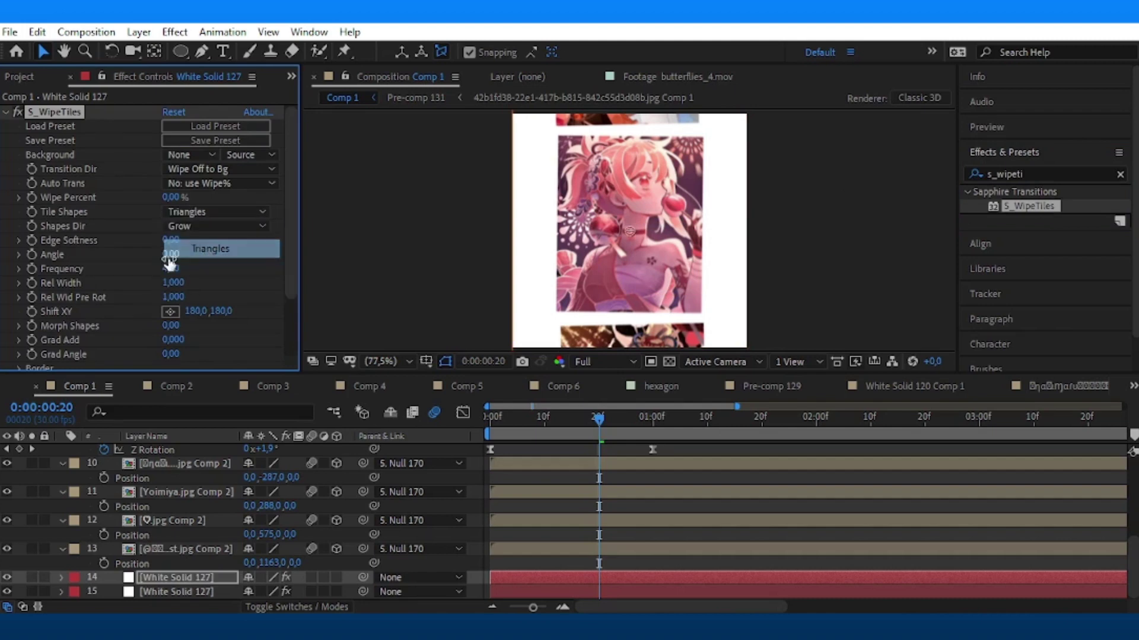
{"action": "left_click_drag", "start_coordinate": [173, 270], "coordinate": [221, 274]}
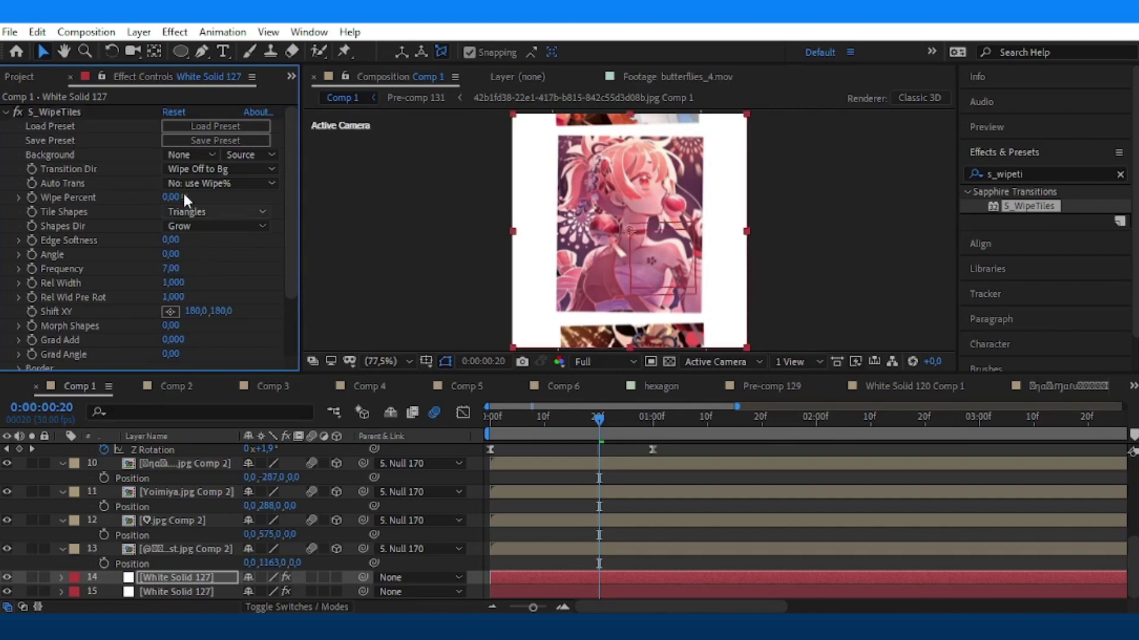
{"action": "left_click_drag", "start_coordinate": [178, 197], "coordinate": [244, 194]}
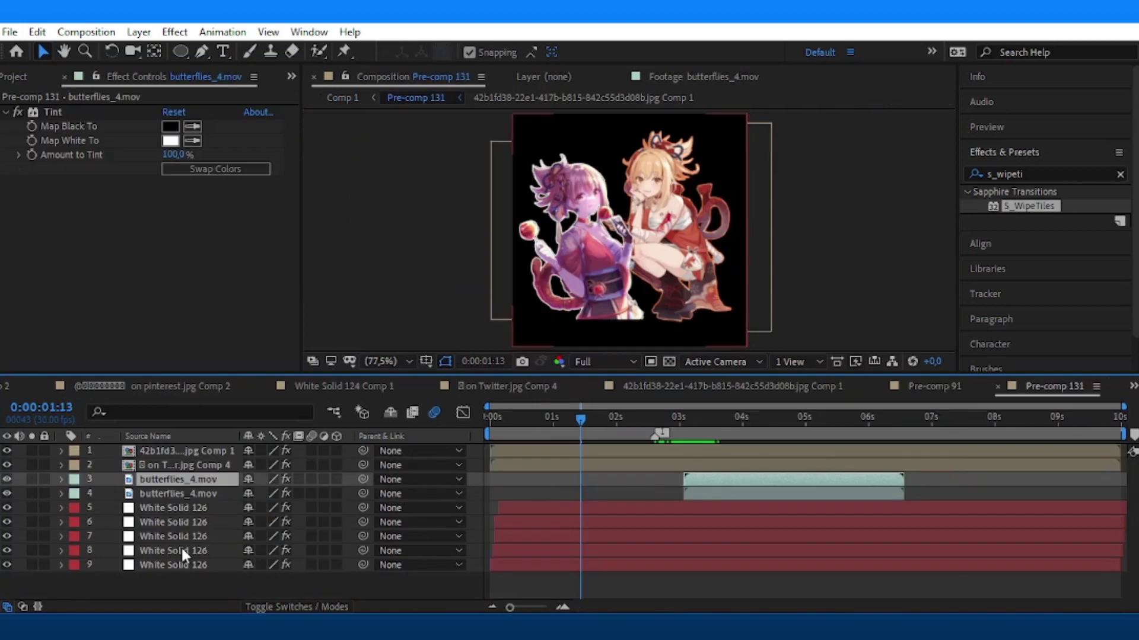
Paste the five White Solid 126 circle layers from Pre-comp 131 into Comp 1.
{"action": "left_click_drag", "start_coordinate": [110, 514], "coordinate": [173, 585]}
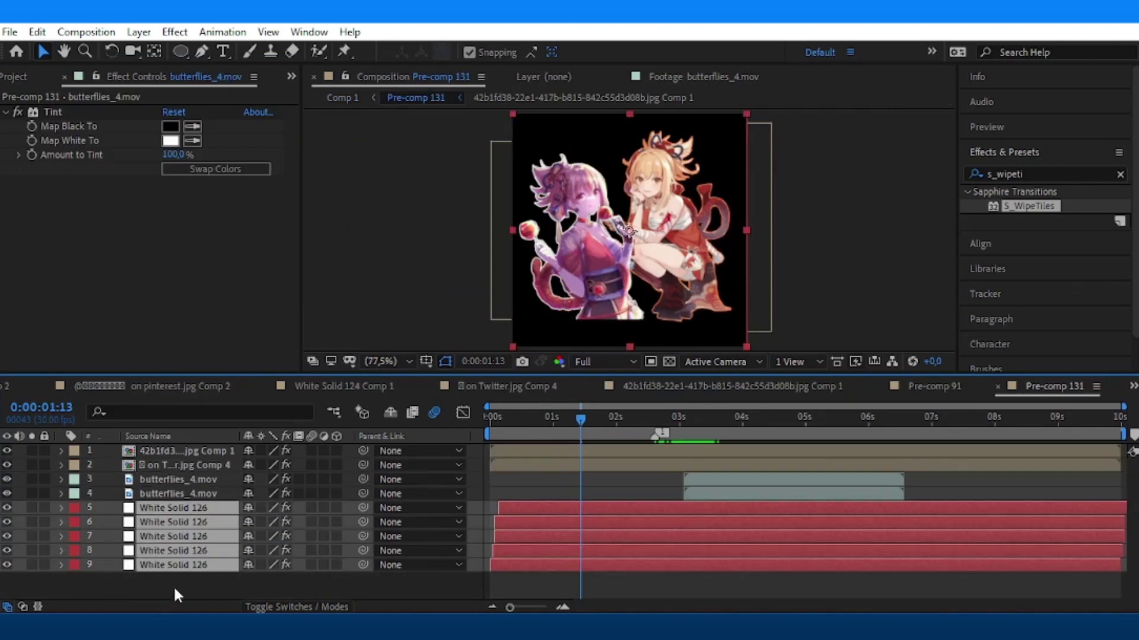
{"action": "left_click", "coordinate": [1132, 386]}
{"action": "left_click", "coordinate": [983, 32]}
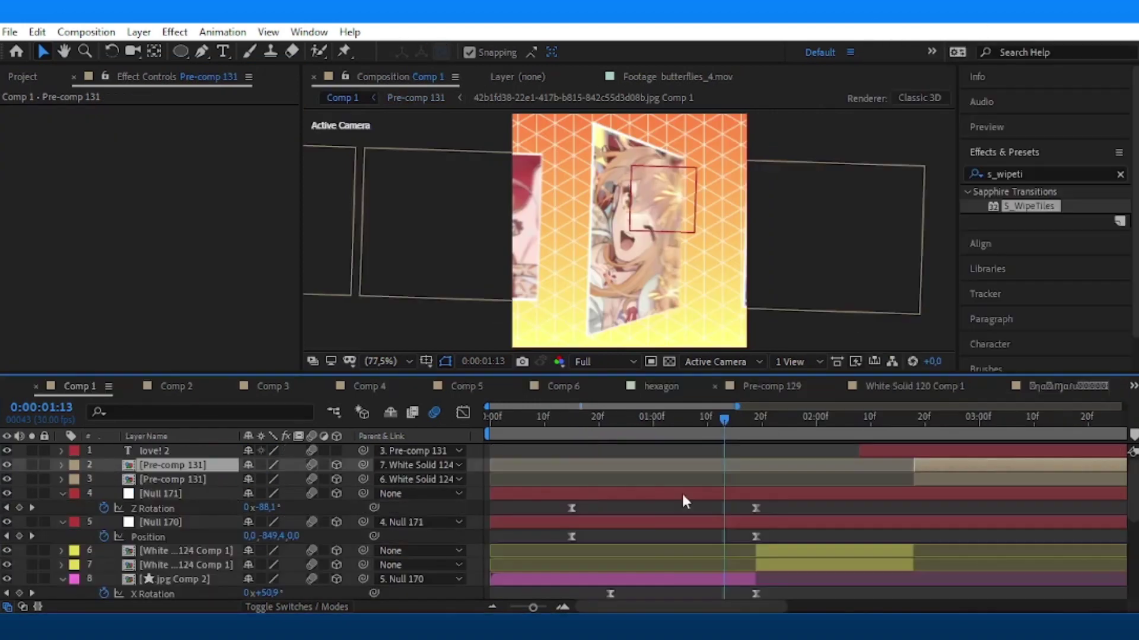
{"action": "left_click", "coordinate": [695, 580]}
{"action": "scroll", "coordinate": [730, 551], "scroll_direction": "down", "scroll_amount": 1}
{"action": "key", "text": "ctrl+v"}
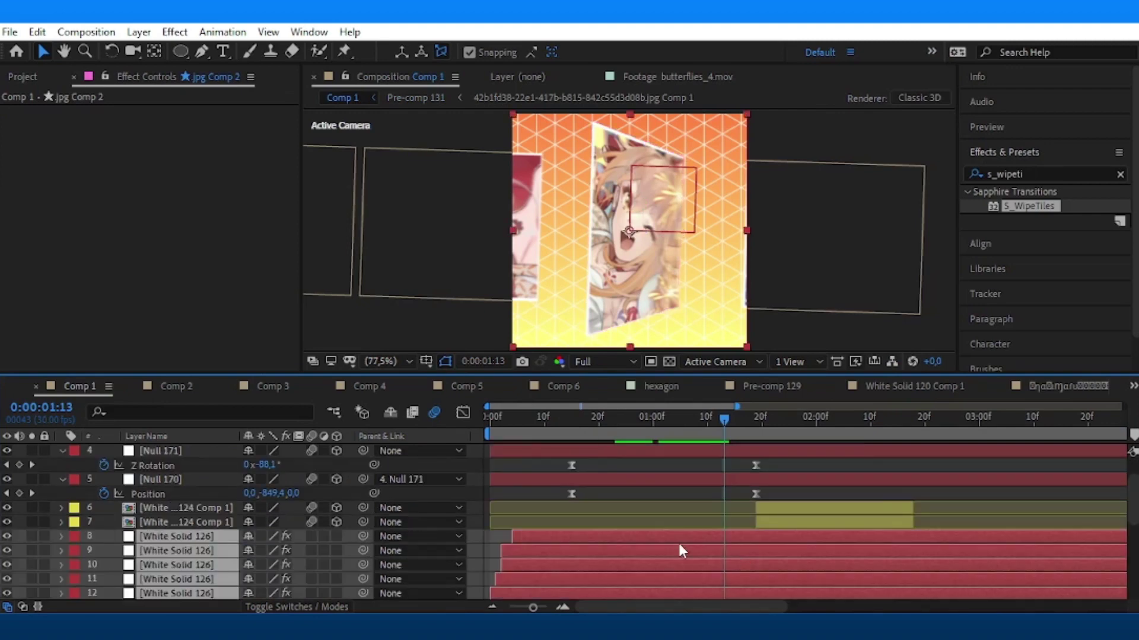
{"action": "scroll", "coordinate": [678, 551], "scroll_direction": "down", "scroll_amount": 2}
Shift the circle layers and their Mask Expansion keyframes earlier to start around 0:20.
{"action": "left_click_drag", "start_coordinate": [575, 491], "coordinate": [750, 539]}
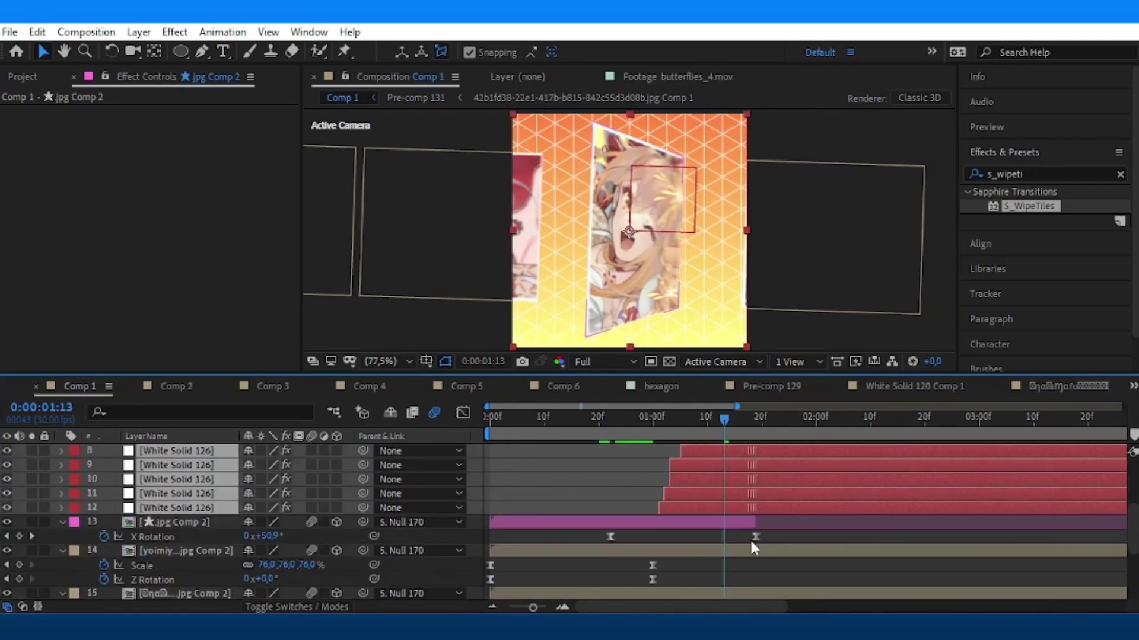
{"action": "scroll", "coordinate": [749, 517], "scroll_direction": "up", "scroll_amount": 2}
{"action": "scroll", "coordinate": [749, 517], "scroll_direction": "down", "scroll_amount": 1}
{"action": "mouse_move", "coordinate": [726, 434]}
{"action": "left_mouse_down"}
{"action": "mouse_move", "coordinate": [661, 456]}
{"action": "mouse_move", "coordinate": [724, 520]}
{"action": "left_mouse_up"}
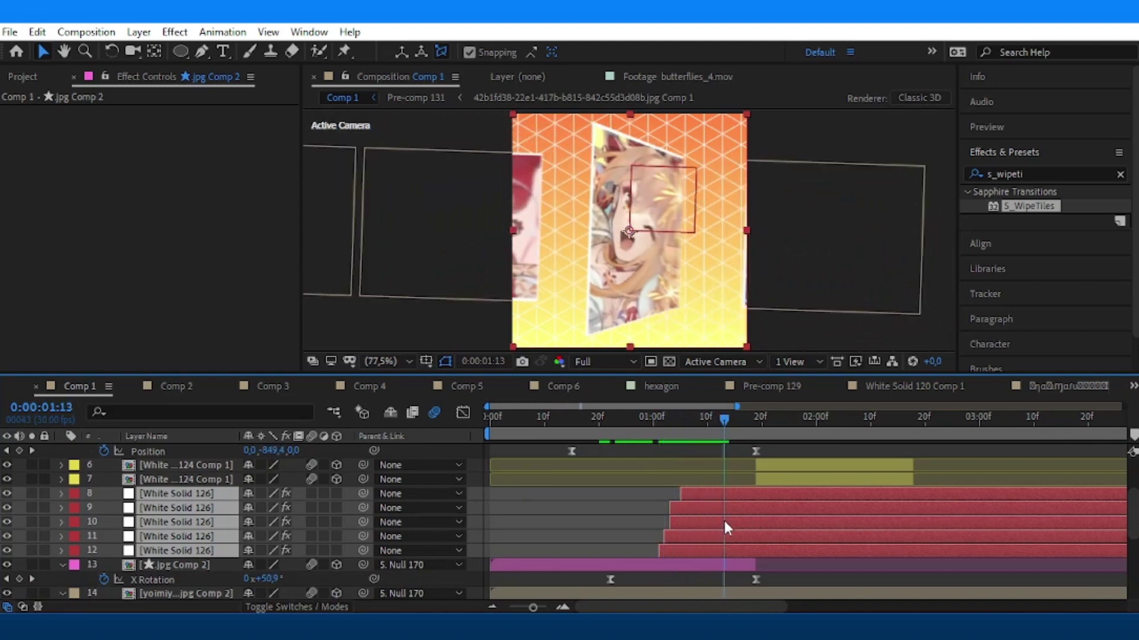
{"action": "key", "text": "u"}
{"action": "scroll", "coordinate": [810, 514], "scroll_direction": "down", "scroll_amount": 2}
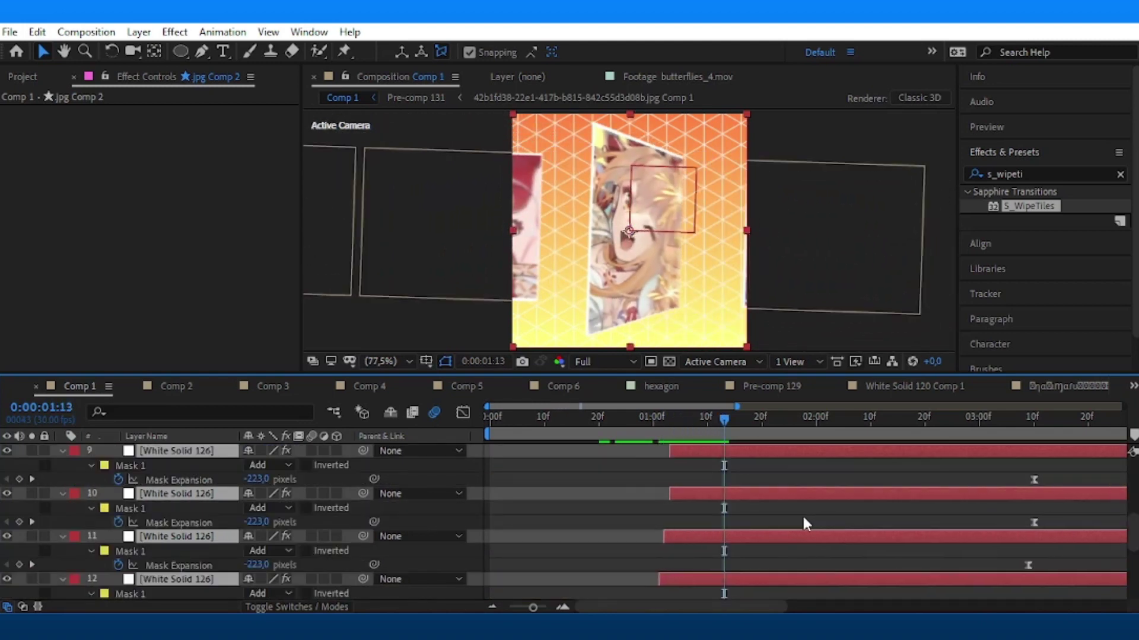
{"action": "scroll", "coordinate": [803, 521], "scroll_direction": "up", "scroll_amount": 2}
{"action": "mouse_move", "coordinate": [695, 536]}
{"action": "left_mouse_down"}
{"action": "mouse_move", "coordinate": [994, 534]}
{"action": "mouse_move", "coordinate": [1052, 508]}
{"action": "left_mouse_up"}
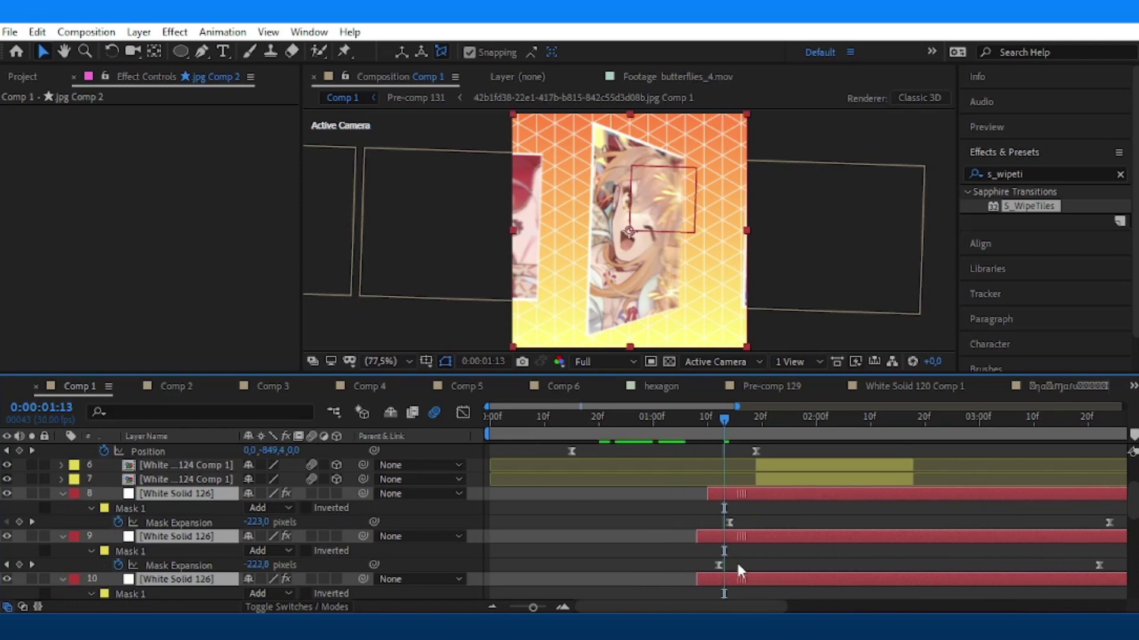
{"action": "left_click_drag", "start_coordinate": [738, 573], "coordinate": [620, 576]}
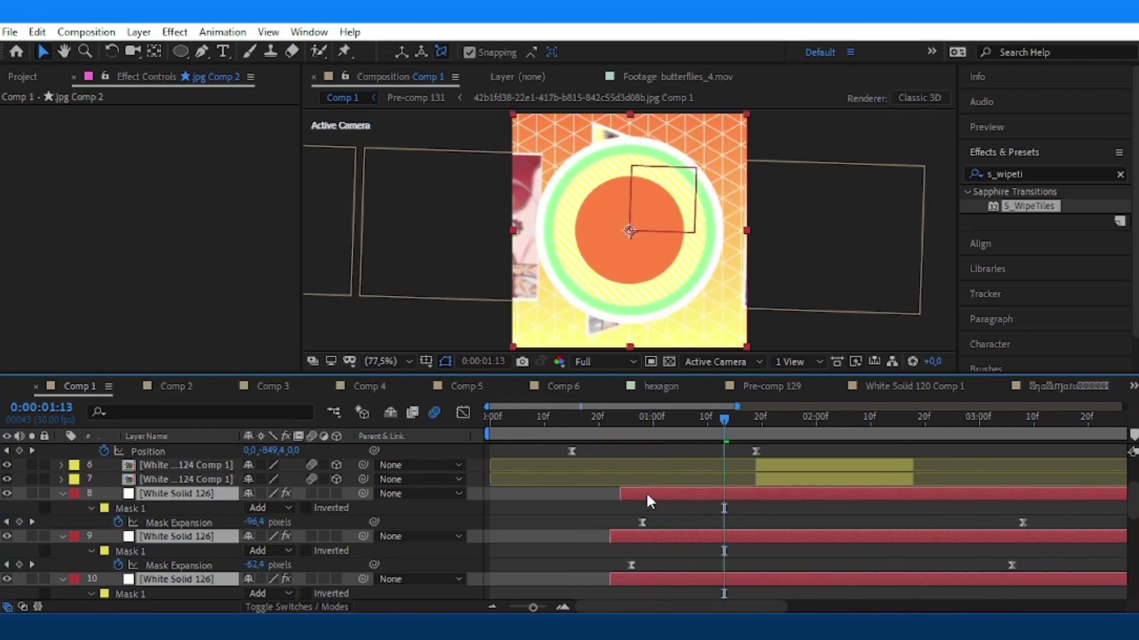
Preview the circle reveal and collapse the circle layers' mask properties.
{"action": "left_click_drag", "start_coordinate": [695, 420], "coordinate": [634, 488]}
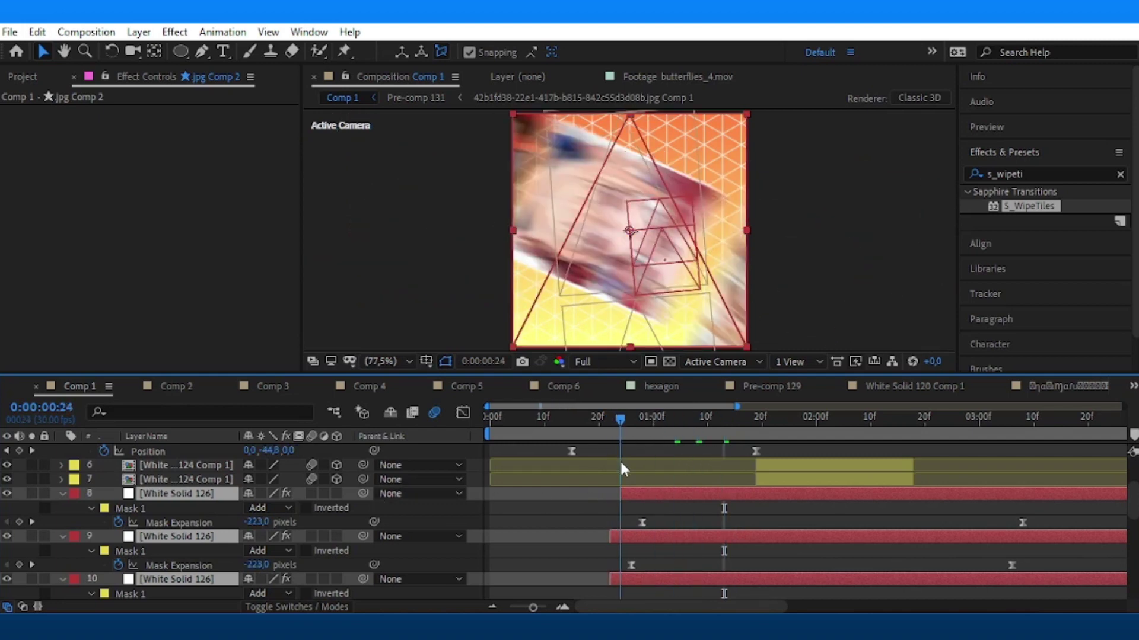
{"action": "key", "text": "space"}
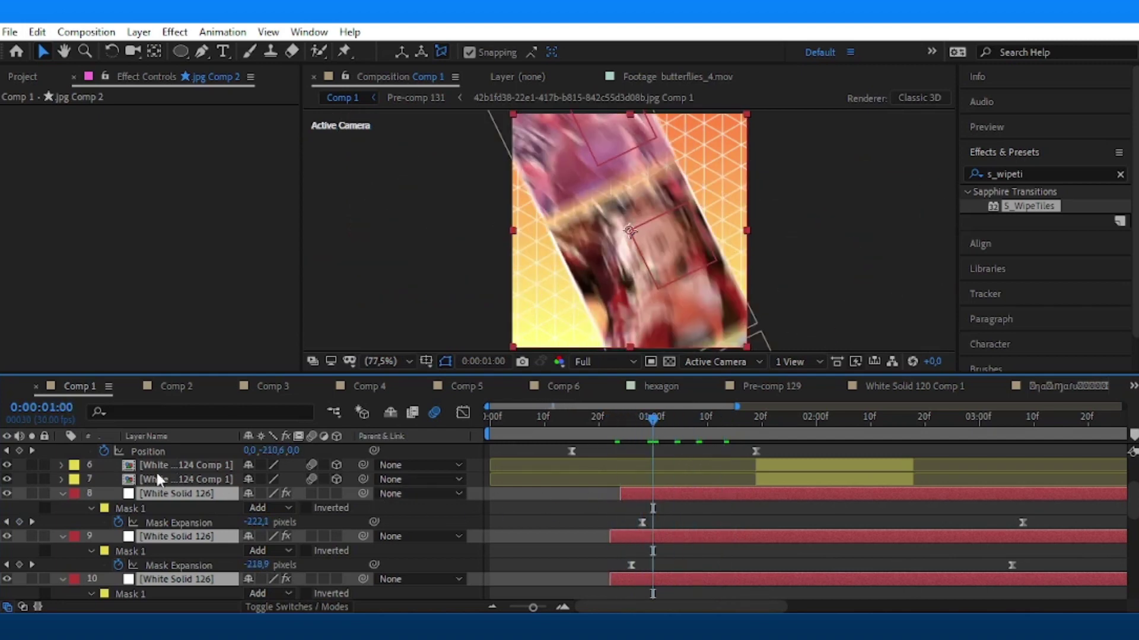
{"action": "left_click", "coordinate": [62, 494]}
{"action": "scroll", "coordinate": [480, 519], "scroll_direction": "down", "scroll_amount": 3}
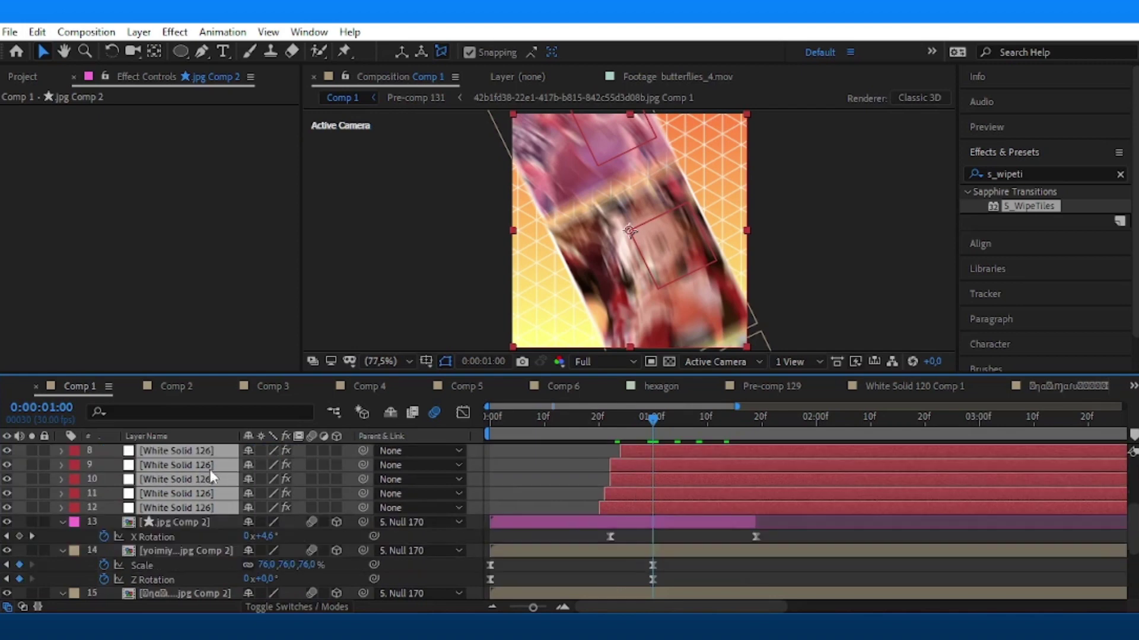
{"action": "left_click_drag", "start_coordinate": [178, 521], "coordinate": [178, 446]}
{"action": "left_click_drag", "start_coordinate": [656, 484], "coordinate": [593, 452]}
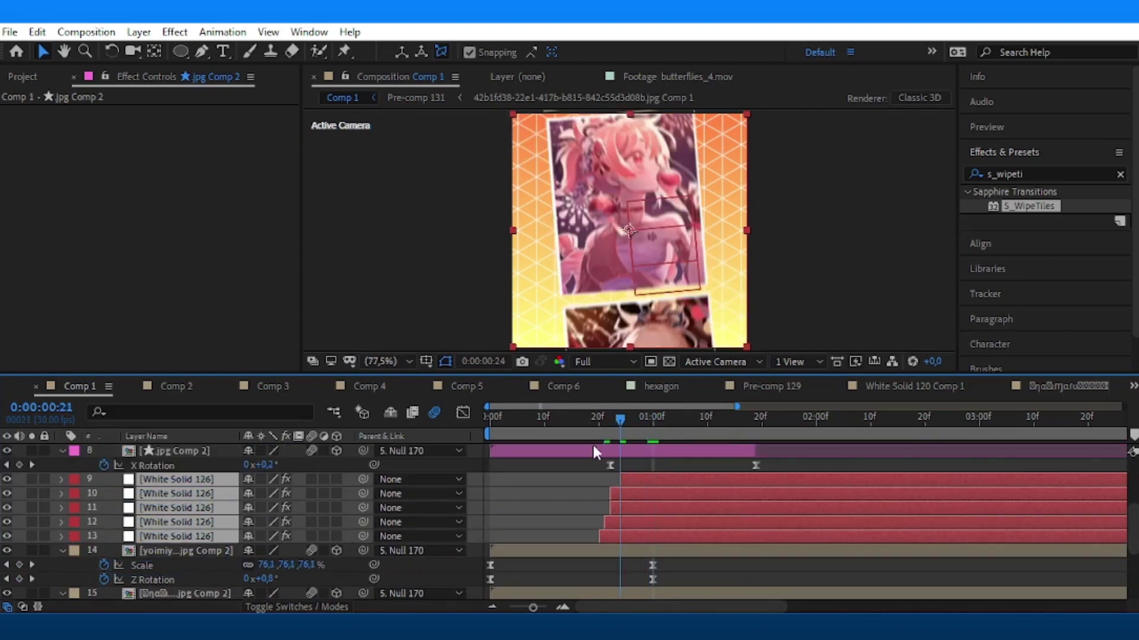
{"action": "left_click", "coordinate": [671, 479]}
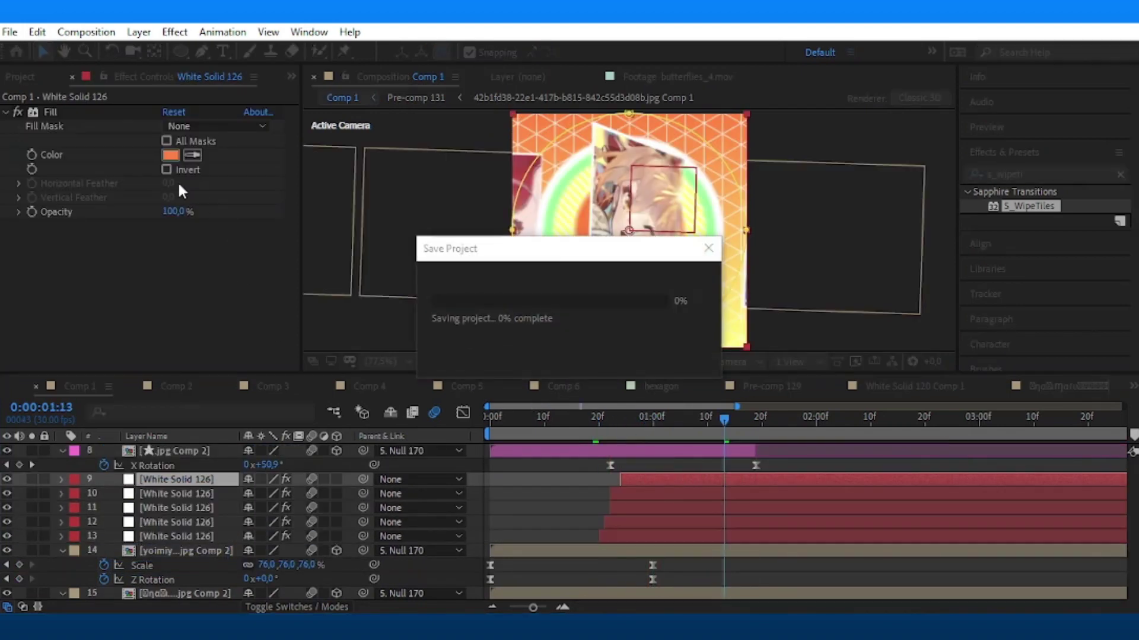
Give two White Solid 126 circles new fill colours, including magenta.
{"action": "left_click", "coordinate": [170, 155]}
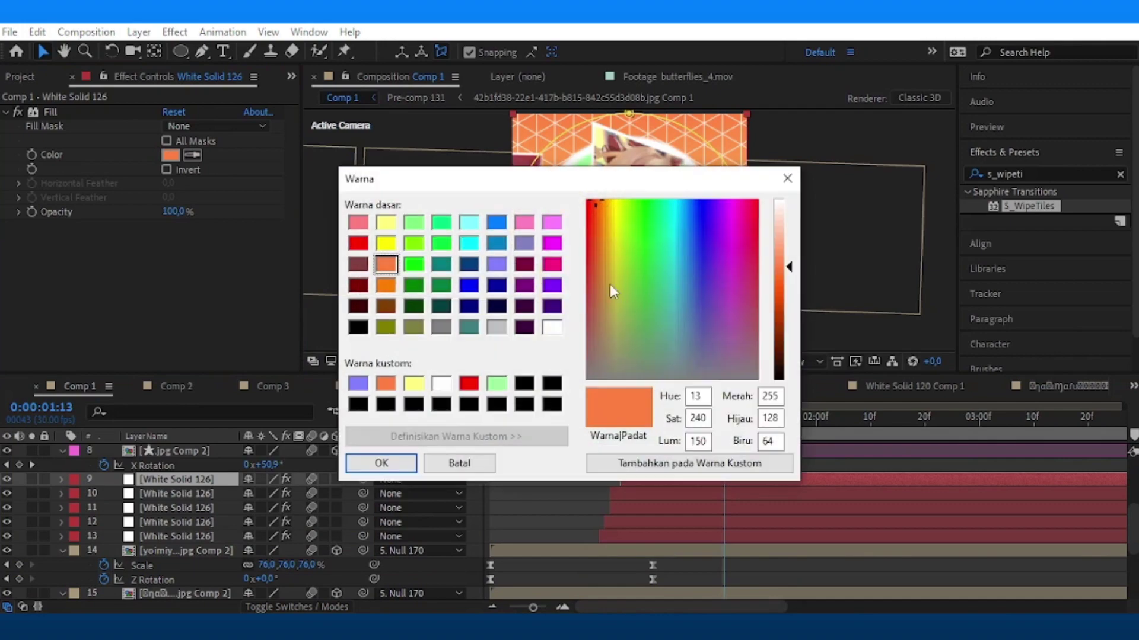
{"action": "left_click", "coordinate": [496, 261]}
{"action": "left_click", "coordinate": [381, 464]}
{"action": "left_click", "coordinate": [628, 493]}
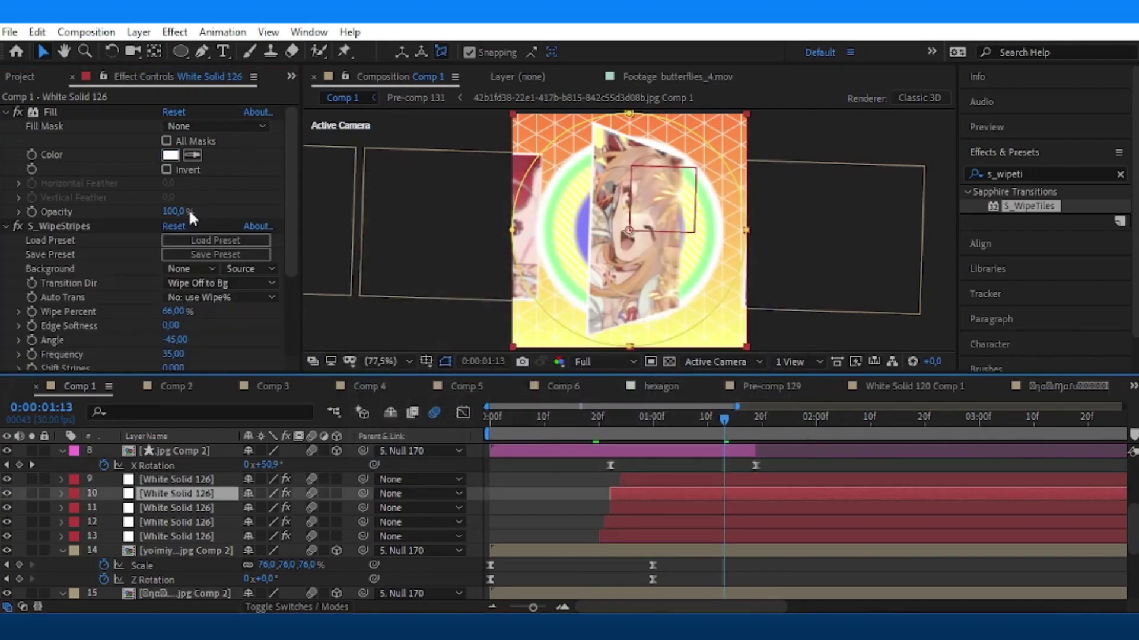
{"action": "left_click", "coordinate": [170, 155]}
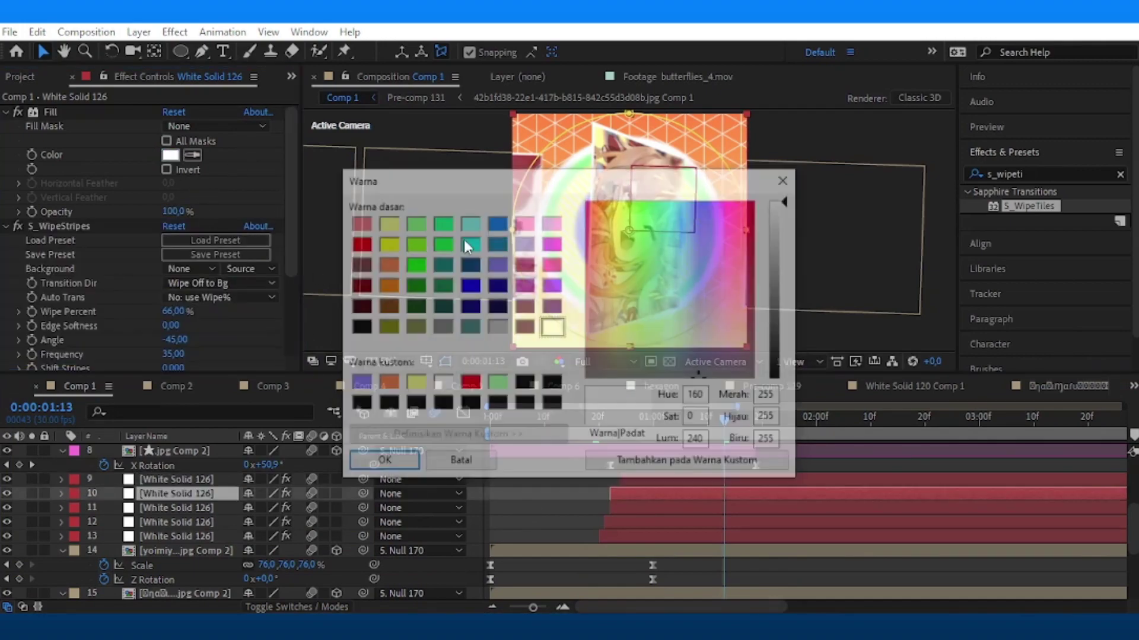
{"action": "left_click", "coordinate": [385, 460]}
{"action": "left_click", "coordinate": [178, 536]}
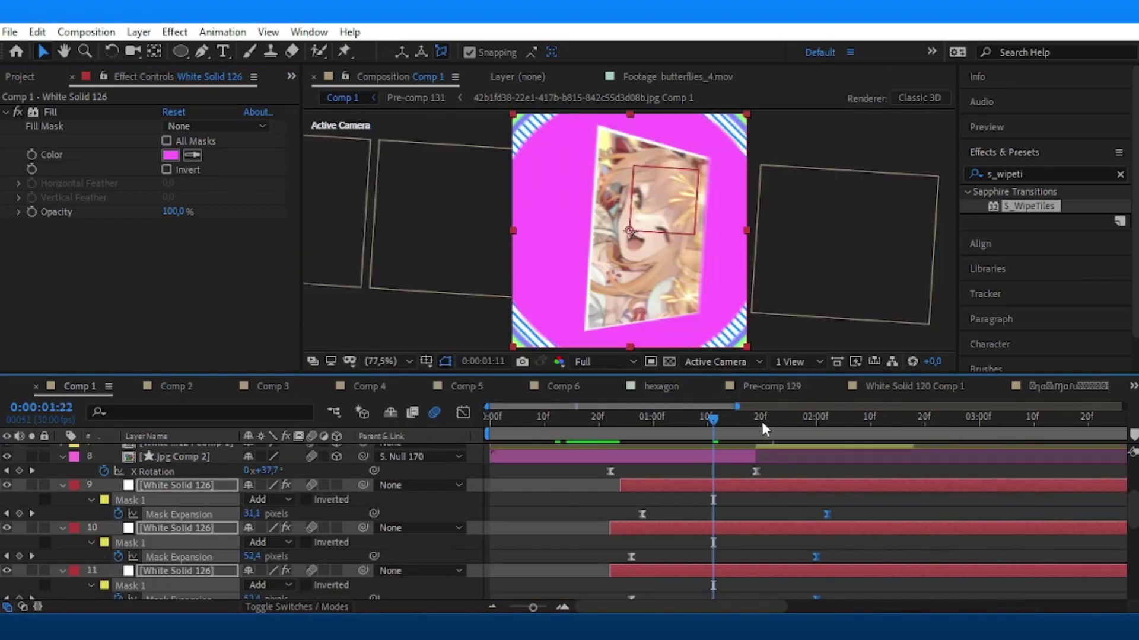
Preview the reveal and collapse the circle layers' properties.
{"action": "left_click", "coordinate": [609, 417]}
{"action": "key", "text": "space"}
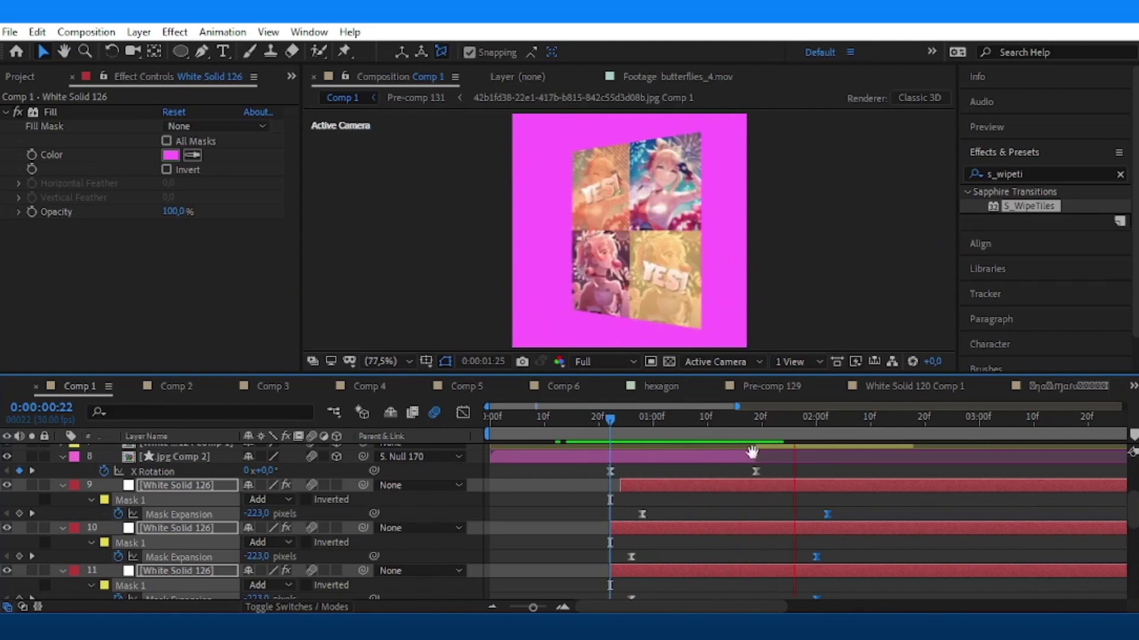
{"action": "left_click", "coordinate": [69, 493]}
{"action": "left_click", "coordinate": [63, 485]}
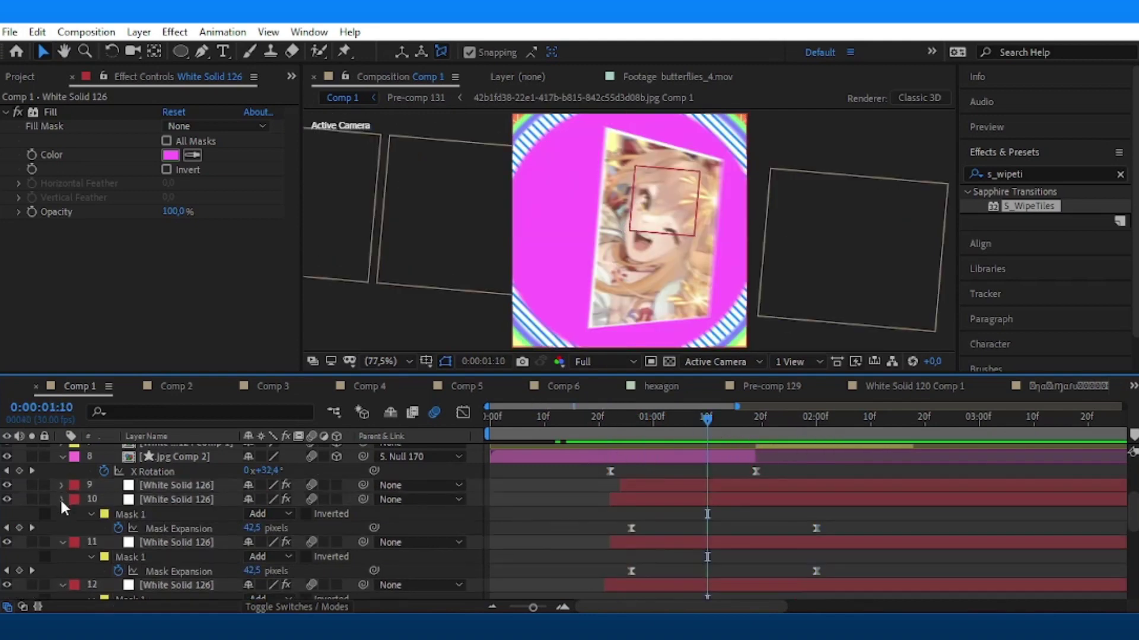
{"action": "left_click", "coordinate": [60, 500]}
{"action": "left_click", "coordinate": [62, 513]}
Drag the five circle layers about 11 frames later, to around 1:05, and preview.
{"action": "mouse_move", "coordinate": [100, 488]}
{"action": "left_mouse_down"}
{"action": "mouse_move", "coordinate": [124, 536]}
{"action": "mouse_move", "coordinate": [70, 548]}
{"action": "left_mouse_up"}
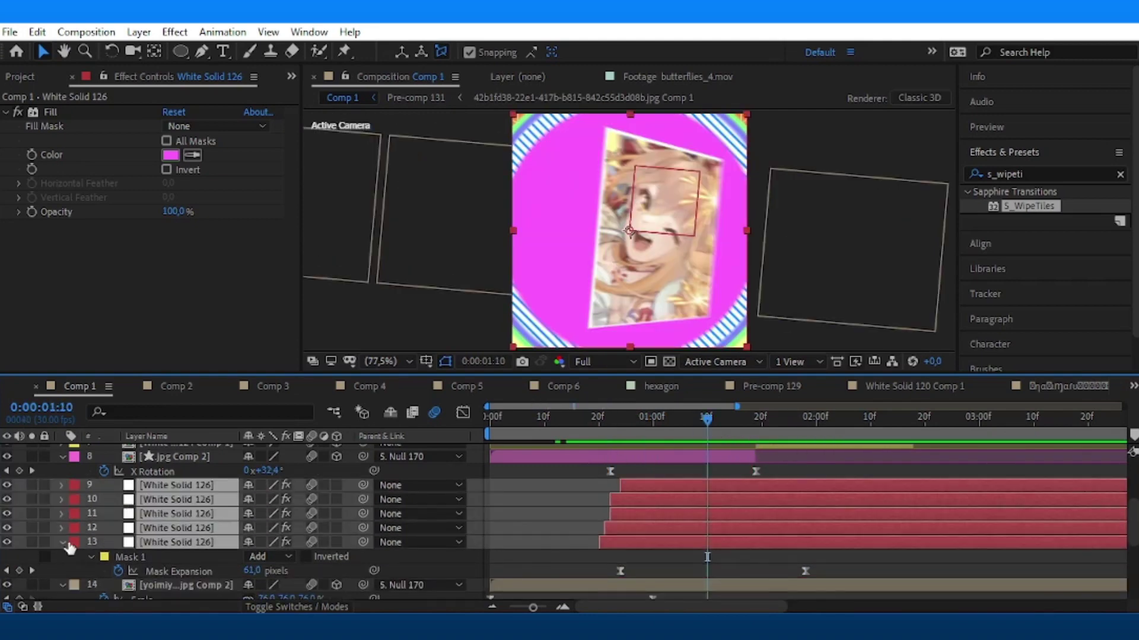
{"action": "key", "text": "u"}
{"action": "left_click", "coordinate": [704, 434]}
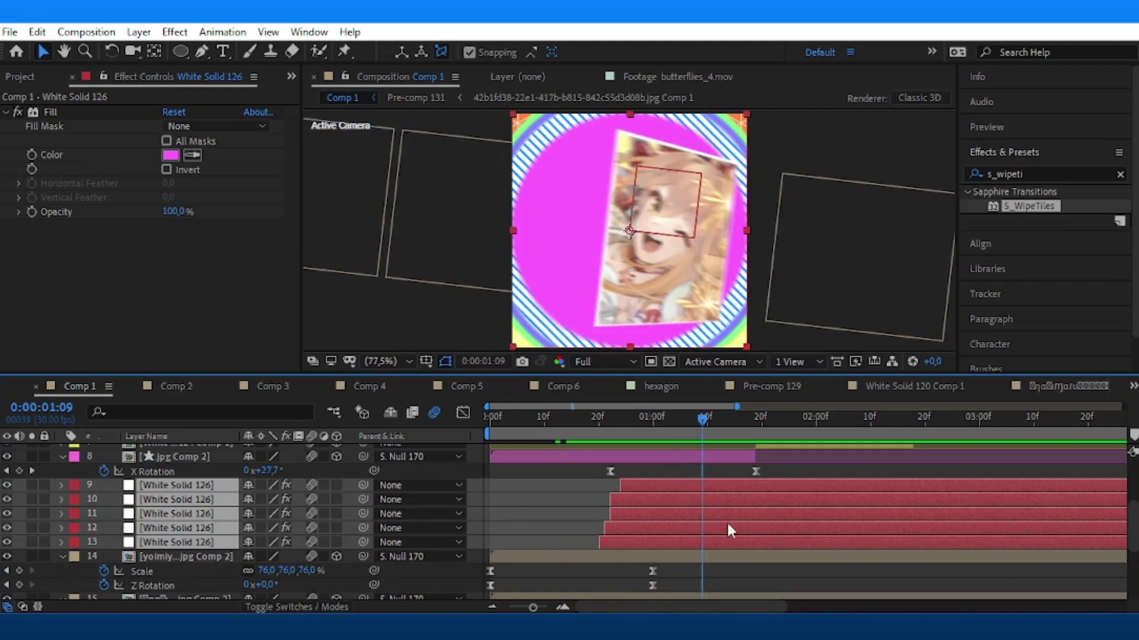
{"action": "left_click_drag", "start_coordinate": [729, 529], "coordinate": [764, 501]}
{"action": "key", "text": "space"}
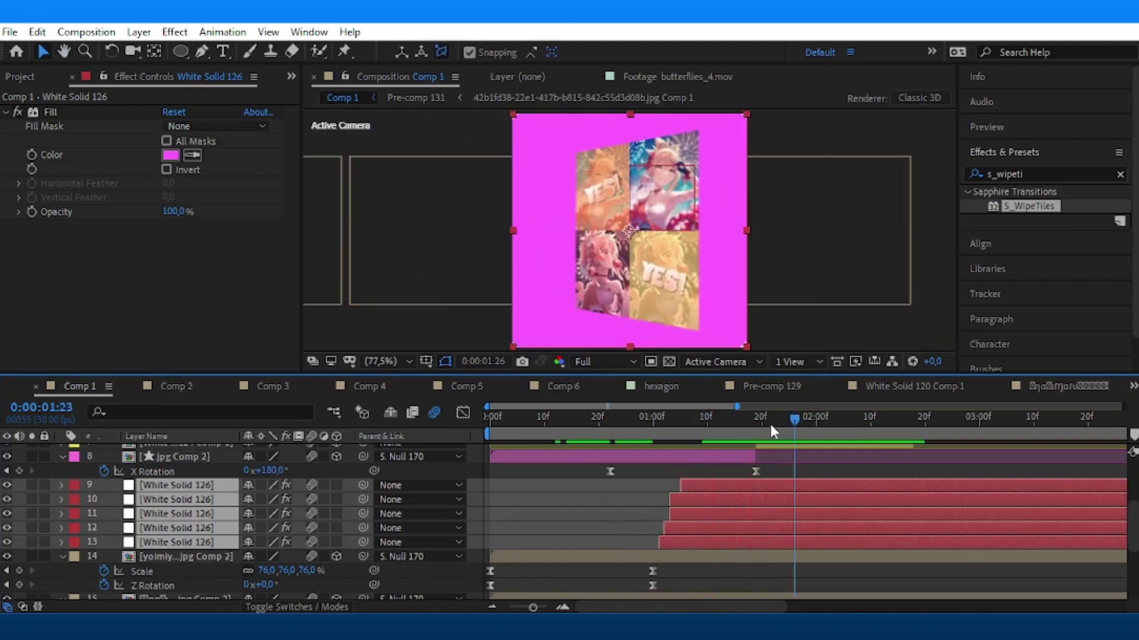
{"action": "scroll", "coordinate": [741, 504], "scroll_direction": "up", "scroll_amount": 3}
{"action": "left_click", "coordinate": [677, 584]}
Select the love! 2 text layer and search the effects for Gradient Ramp.
{"action": "key", "text": "space"}
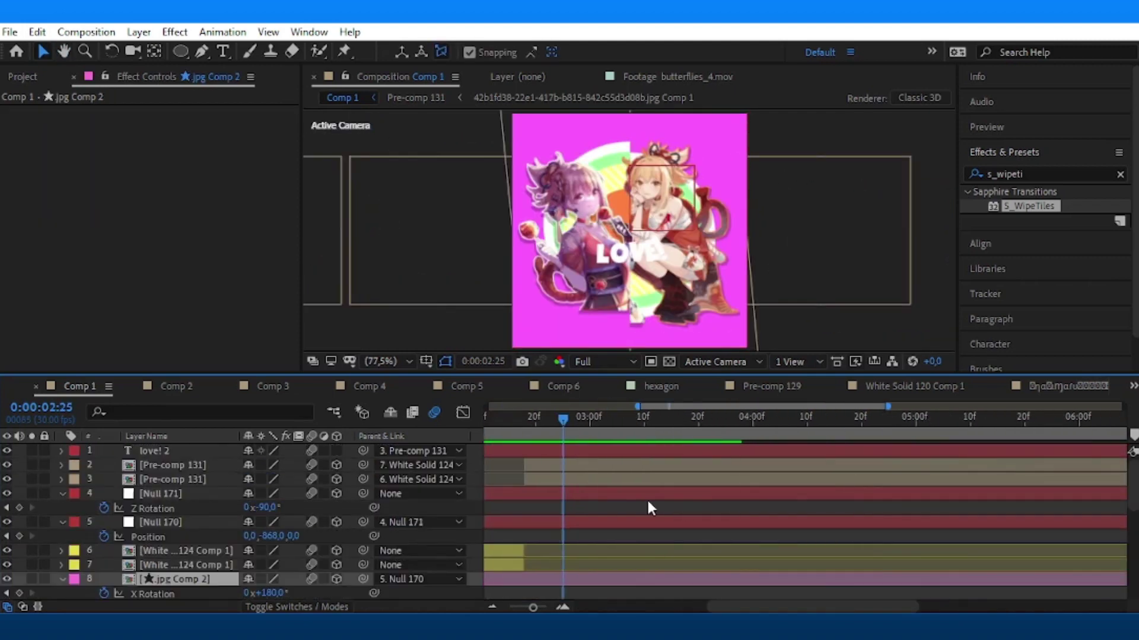
{"action": "left_click", "coordinate": [610, 450]}
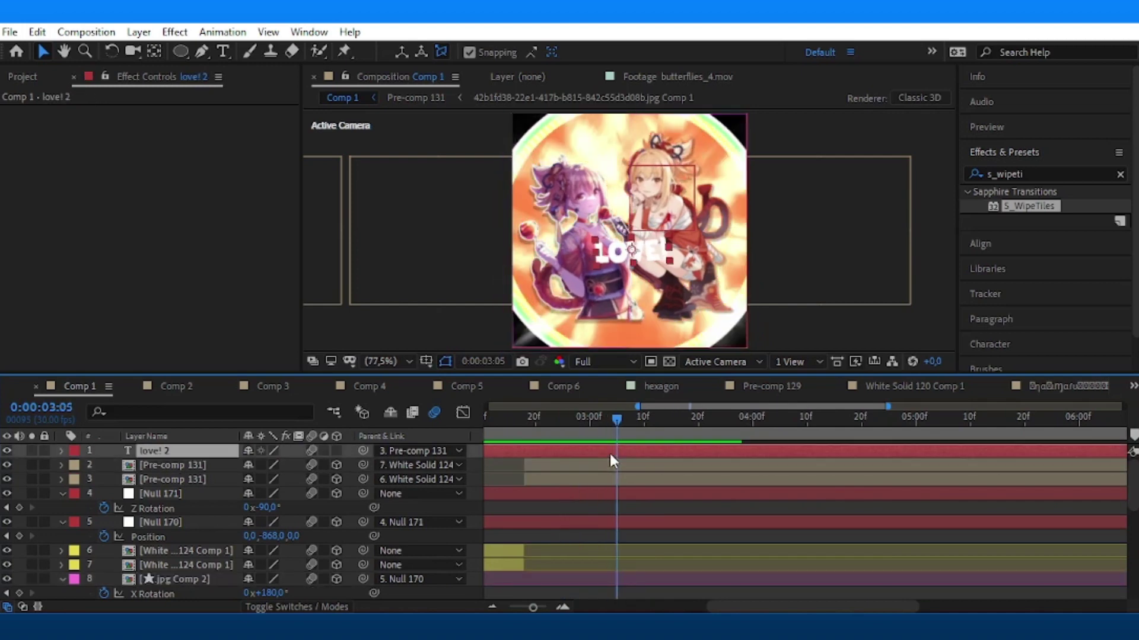
{"action": "left_click", "coordinate": [1032, 174]}
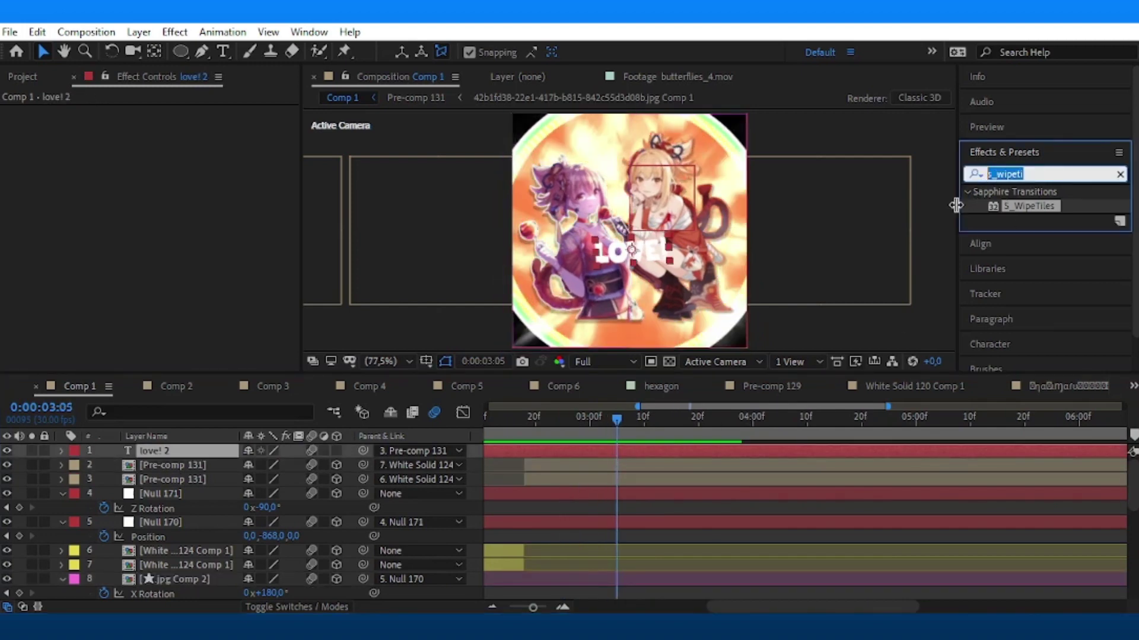
{"action": "type", "text": "gradi"}
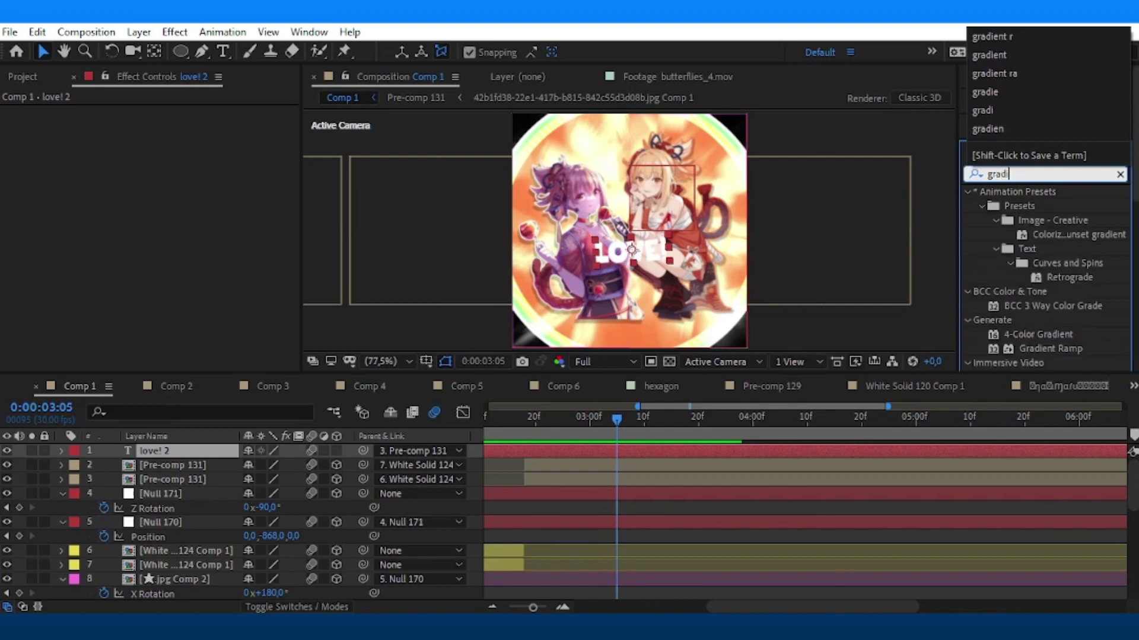
{"action": "type", "text": "ent r"}
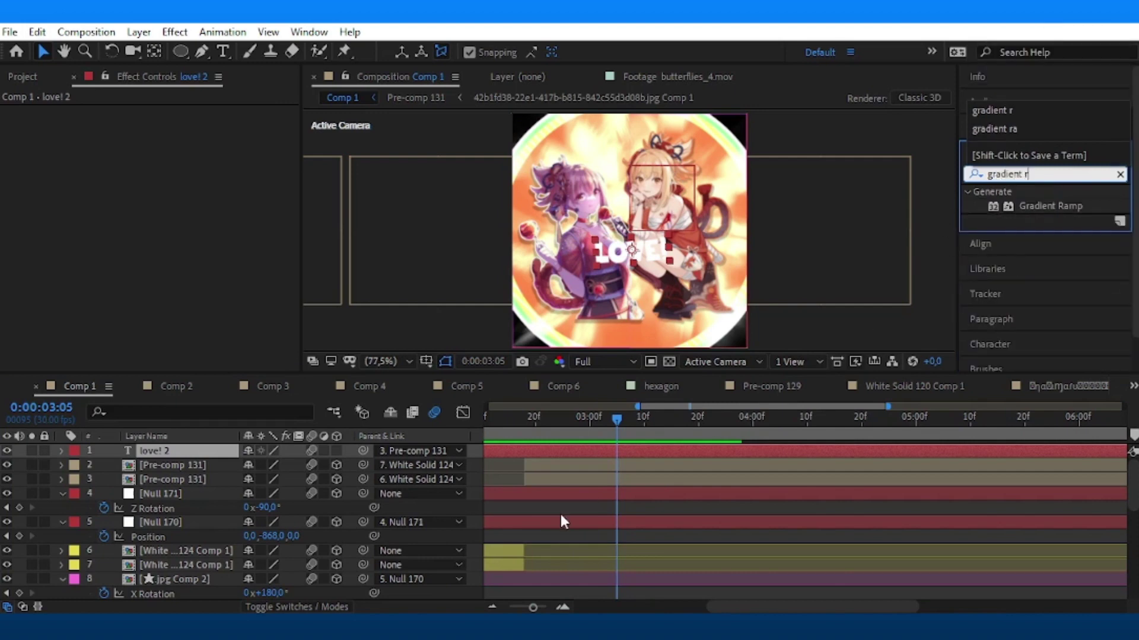
{"action": "left_click", "coordinate": [618, 454]}
Duplicate love! 2, scale the lower copy to 15%, and apply Gradient Ramp to love! 3.
{"action": "key", "text": "ctrl+d"}
{"action": "left_click", "coordinate": [607, 464]}
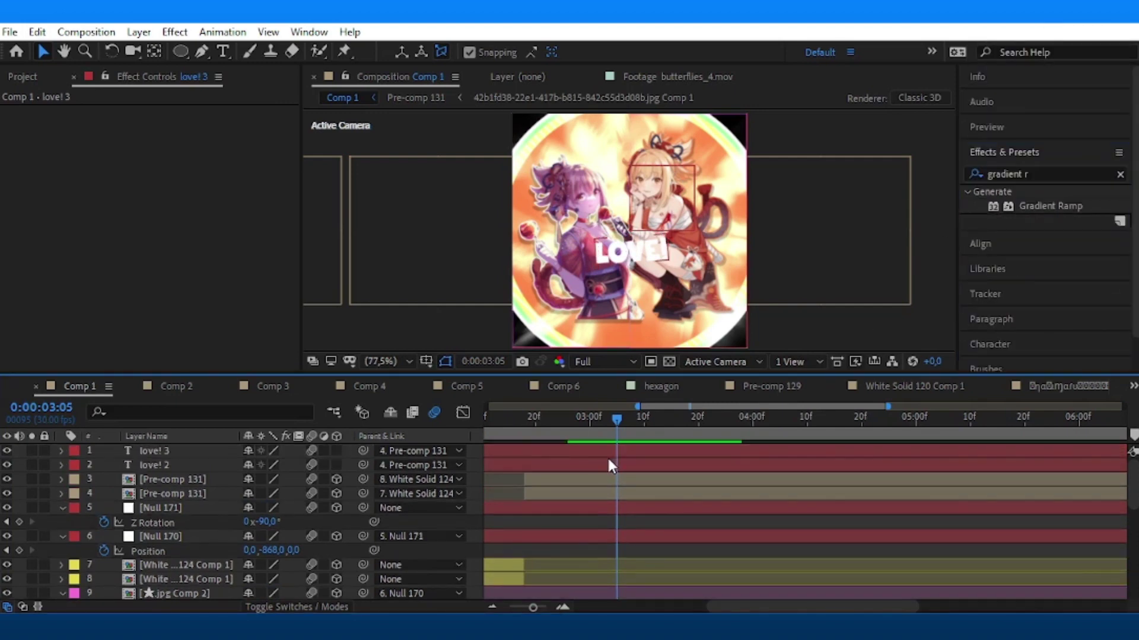
{"action": "key", "text": "s"}
{"action": "type", "text": "14"}
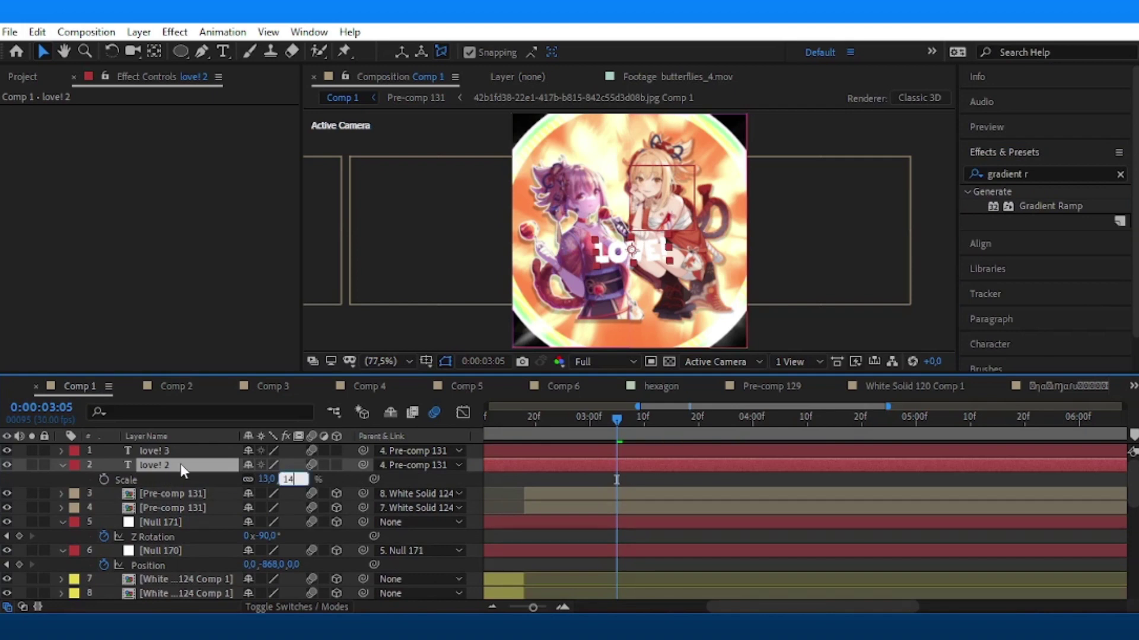
{"action": "key", "text": "BackSpace"}
{"action": "type", "text": "5"}
{"action": "key", "text": "Return"}
{"action": "key", "text": "ctrl+Up"}
{"action": "double_click", "coordinate": [1038, 205]}
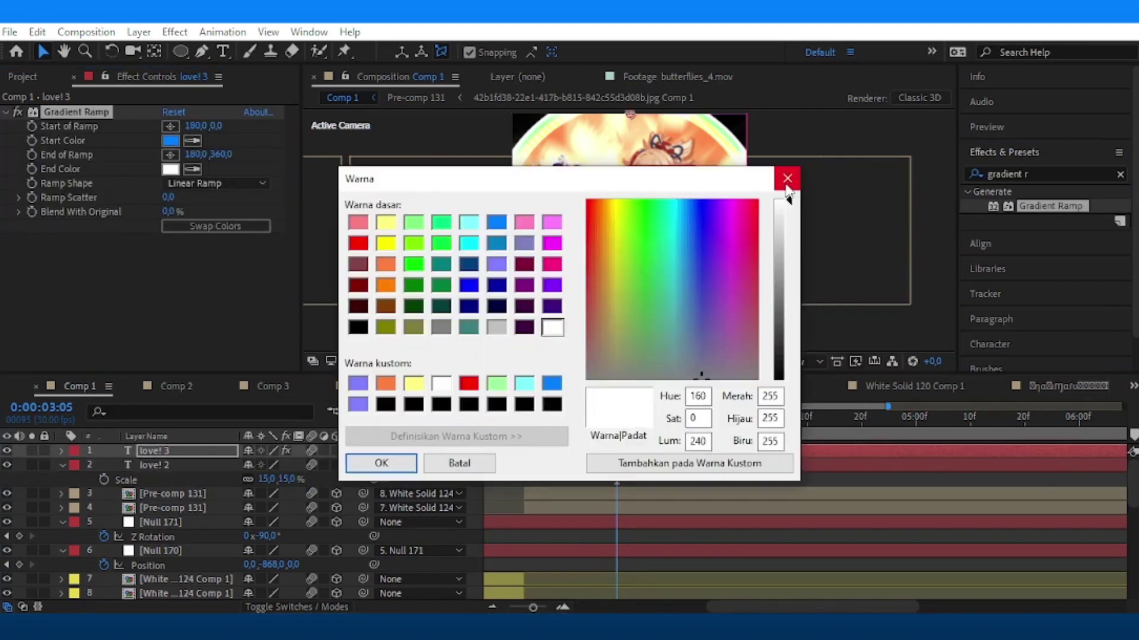
{"action": "left_click", "coordinate": [622, 417]}
Create White Solid 128 above the love! layers, pre-compose it, and open White Solid 128 Comp 1.
{"action": "key", "text": "ctrl+y"}
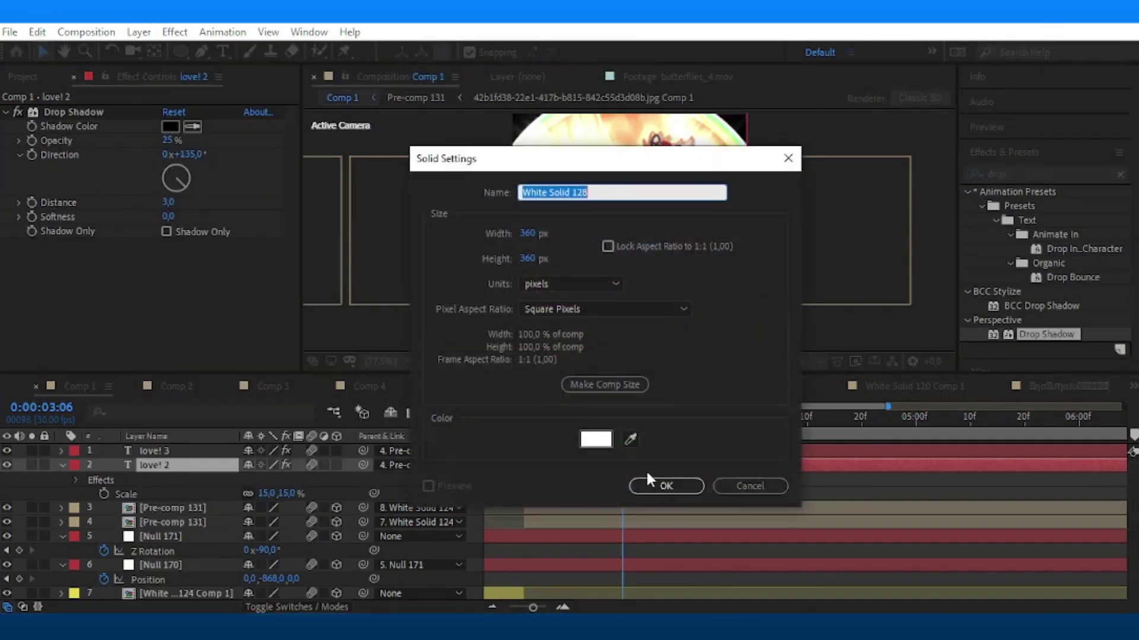
{"action": "left_click", "coordinate": [652, 484]}
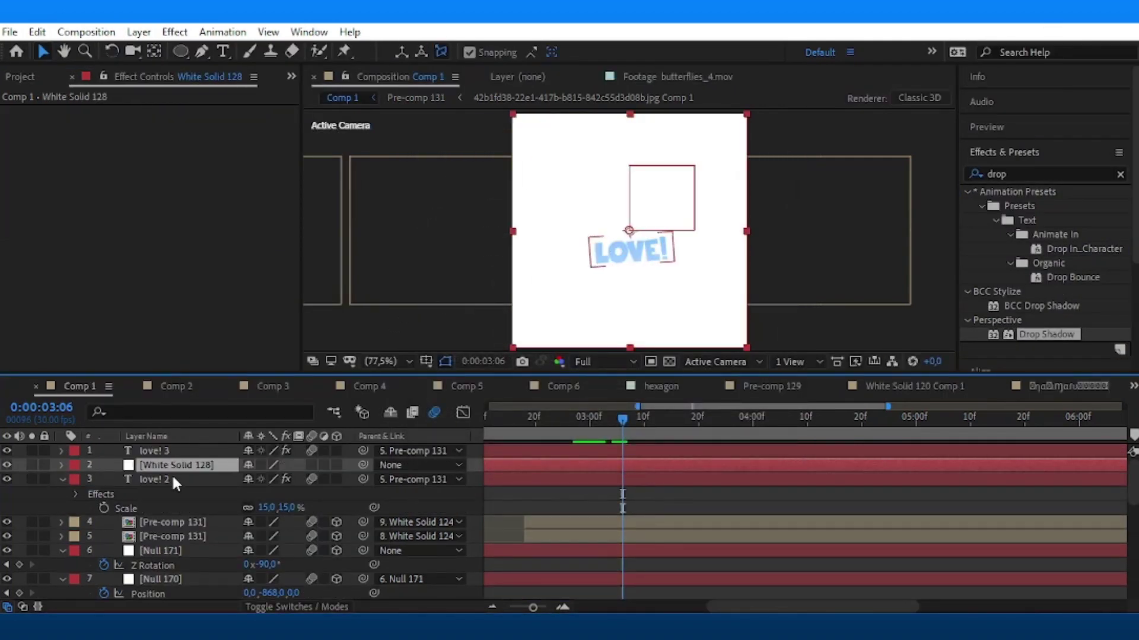
{"action": "left_click_drag", "start_coordinate": [175, 465], "coordinate": [178, 448]}
{"action": "right_click", "coordinate": [689, 454]}
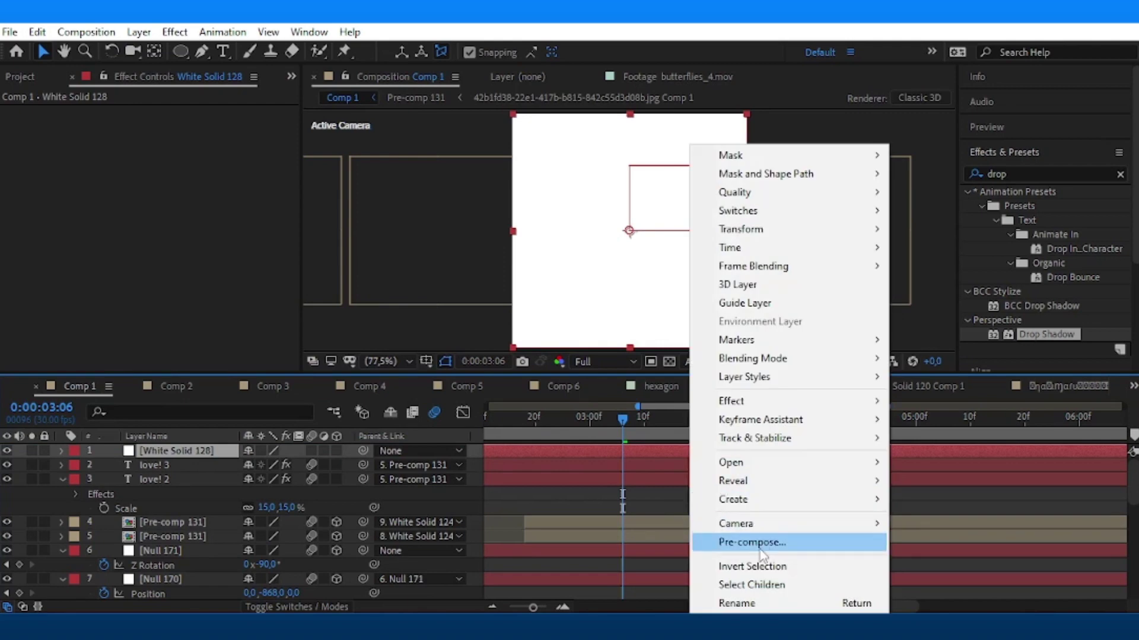
{"action": "left_click", "coordinate": [752, 542]}
{"action": "left_click", "coordinate": [616, 414]}
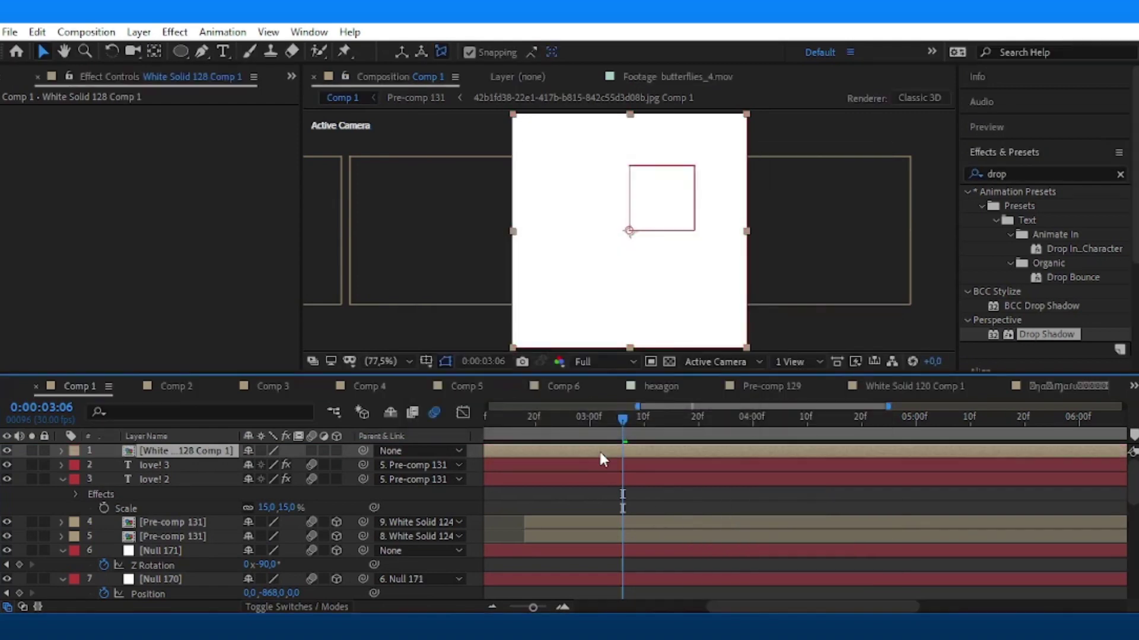
{"action": "double_click", "coordinate": [600, 451]}
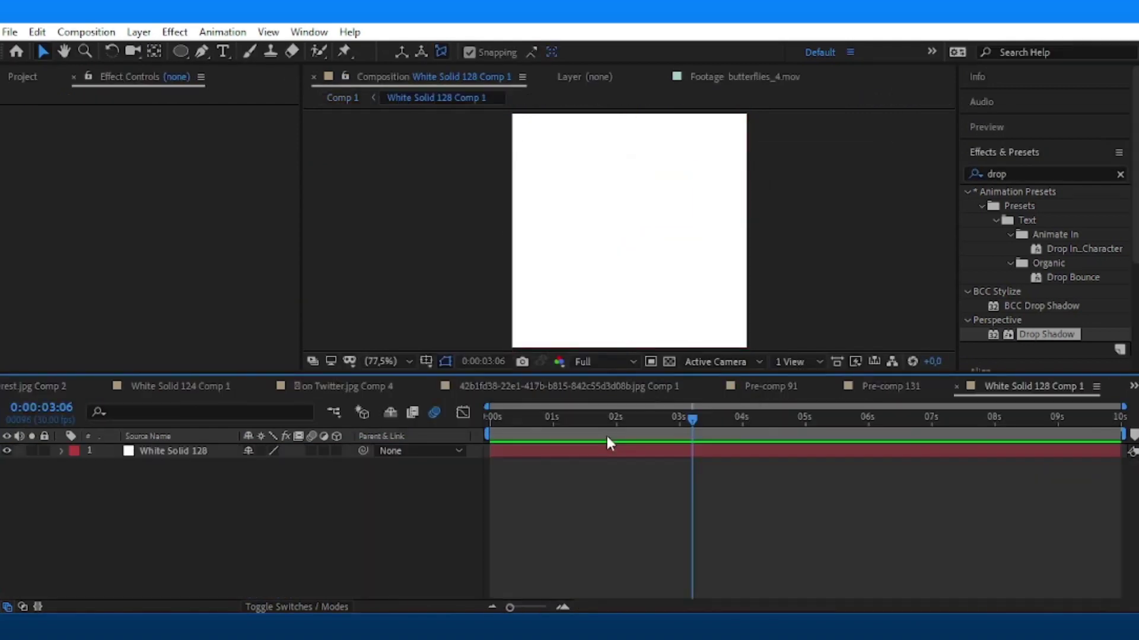
Draw a circular ellipse mask and keyframe Mask Expansion from -232 at 0s to 0 at 1s.
{"action": "left_click", "coordinate": [182, 52]}
{"action": "left_click_drag", "start_coordinate": [512, 113], "coordinate": [744, 346]}
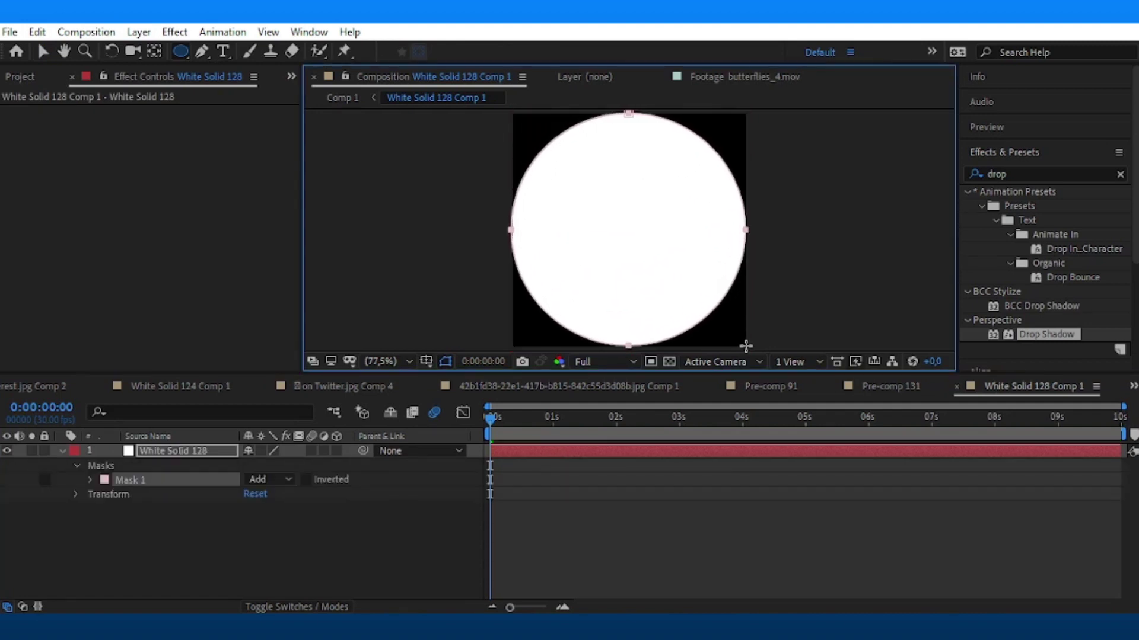
{"action": "key", "text": "v"}
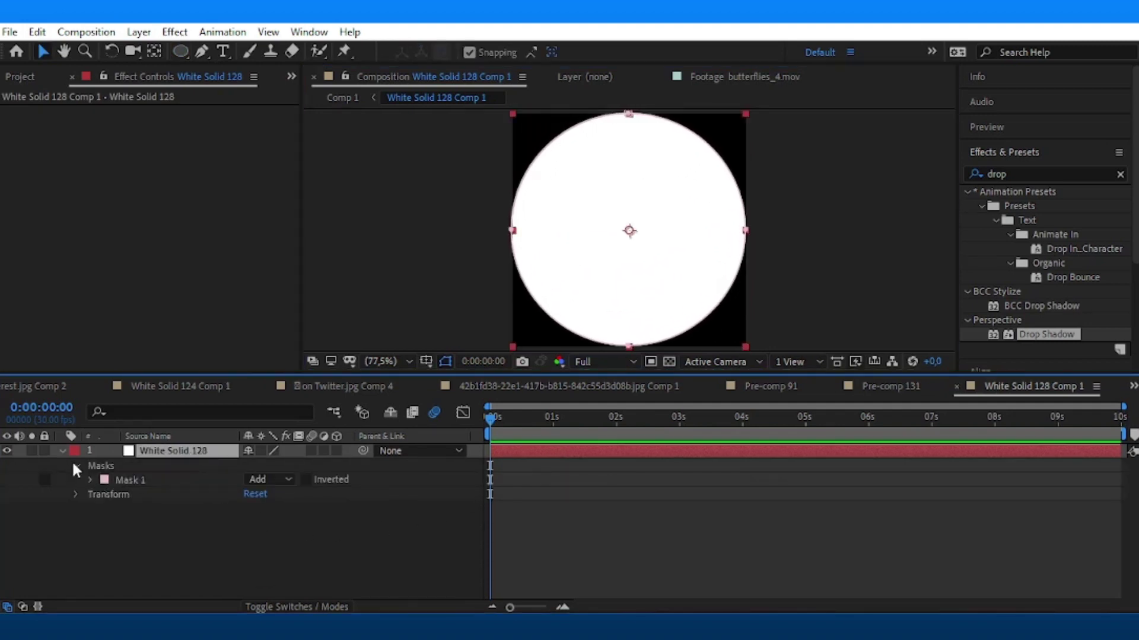
{"action": "left_click", "coordinate": [119, 537]}
{"action": "key", "text": "u"}
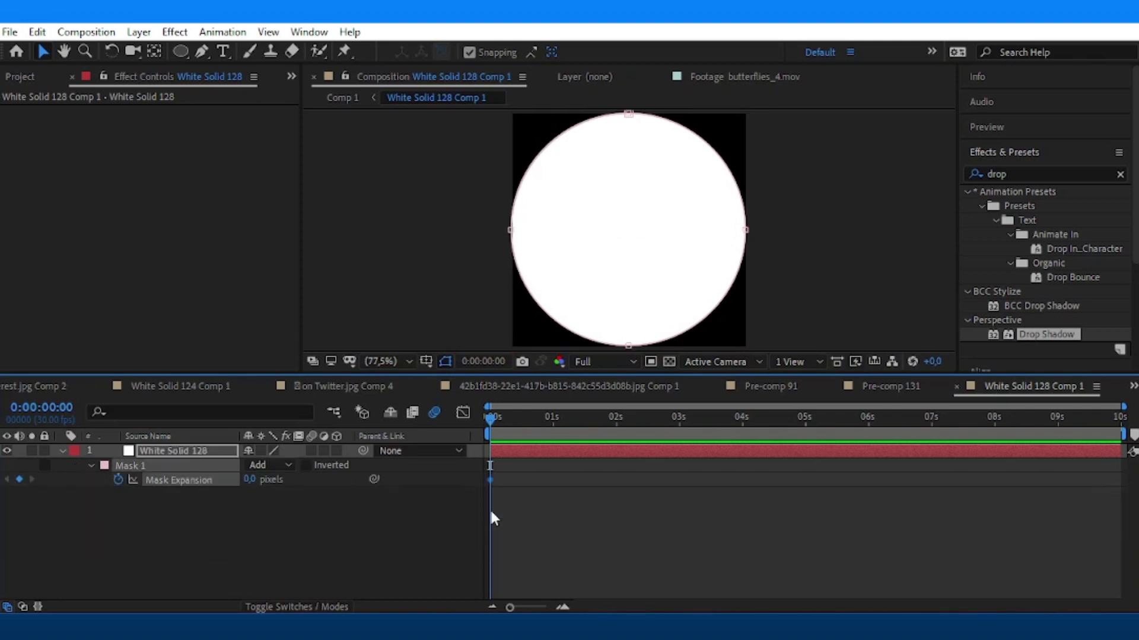
{"action": "key", "text": "Page_Down"}
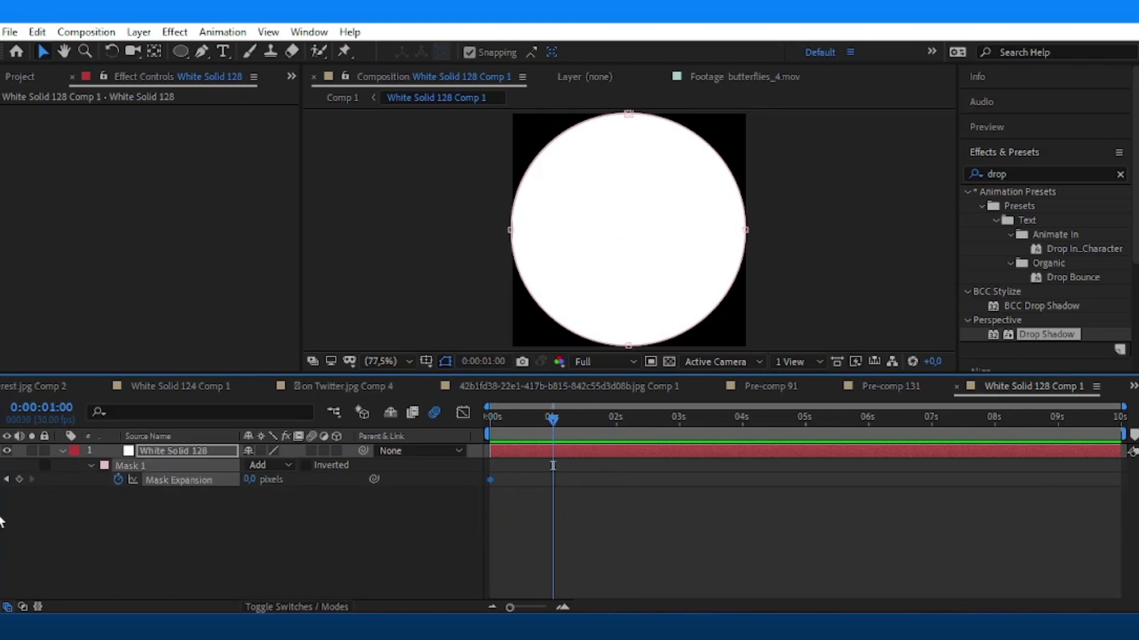
{"action": "left_click_drag", "start_coordinate": [553, 418], "coordinate": [474, 437]}
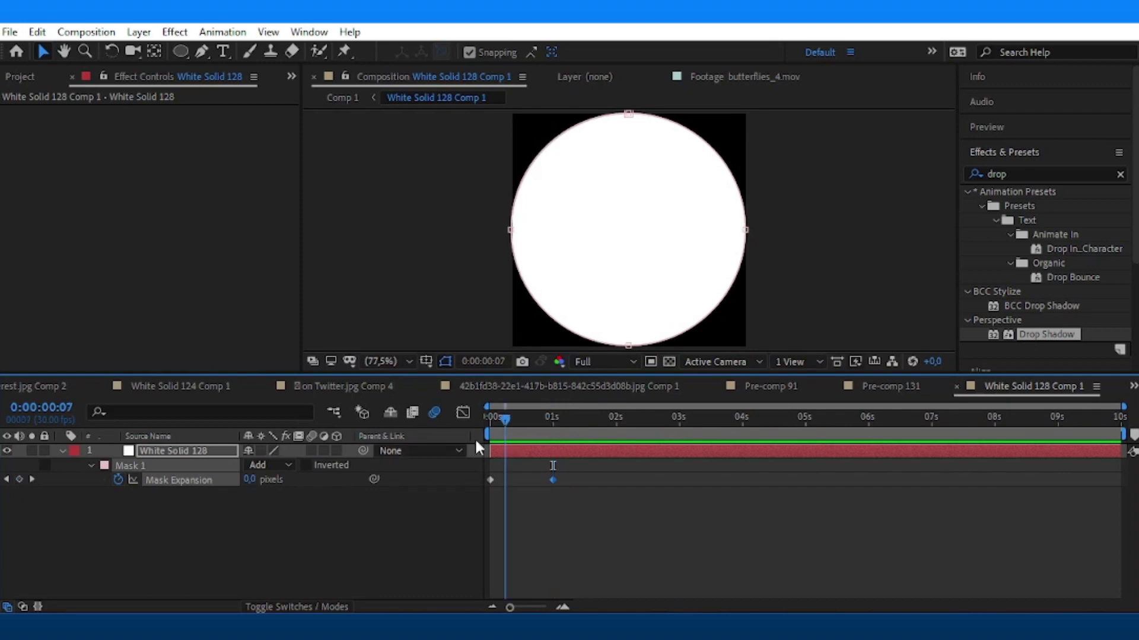
{"action": "left_click_drag", "start_coordinate": [250, 480], "coordinate": [87, 506]}
Apply Easy Ease to both Mask Expansion keyframes, preview, and duplicate the masked circle layer.
{"action": "left_click", "coordinate": [458, 490]}
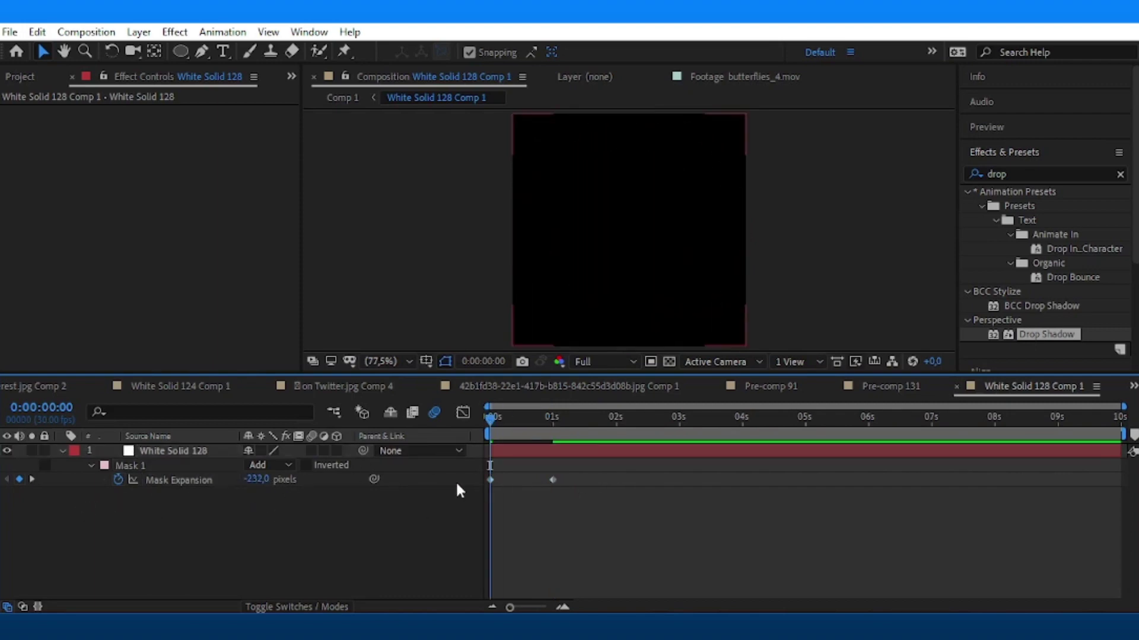
{"action": "left_click_drag", "start_coordinate": [595, 479], "coordinate": [464, 490]}
{"action": "left_click", "coordinate": [463, 412]}
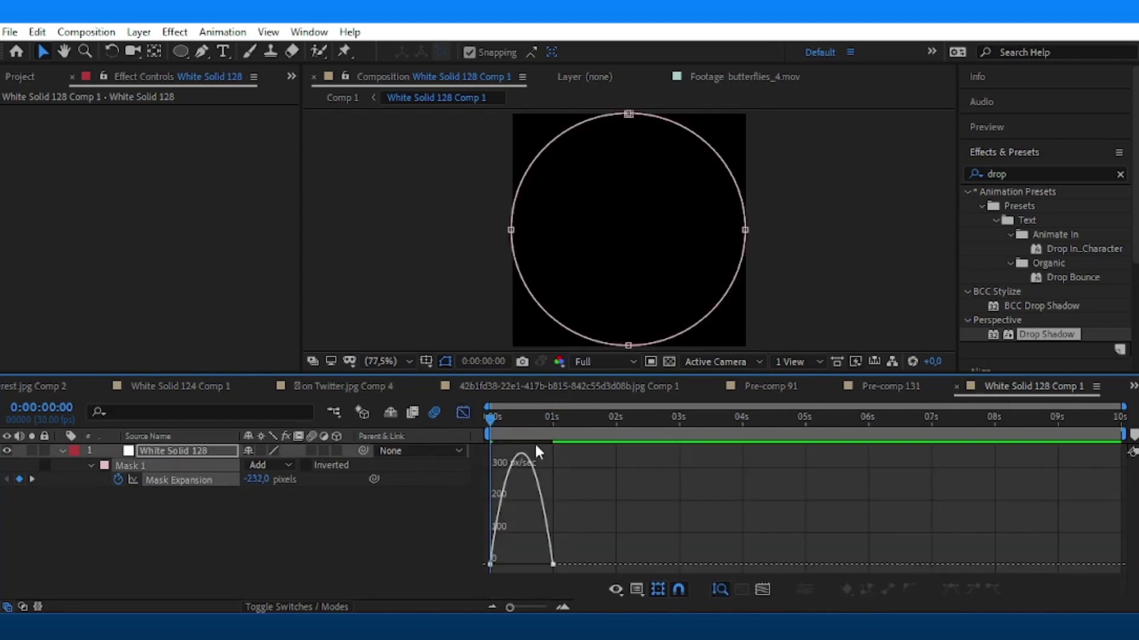
{"action": "left_click_drag", "start_coordinate": [474, 542], "coordinate": [563, 572]}
{"action": "key", "text": "F9"}
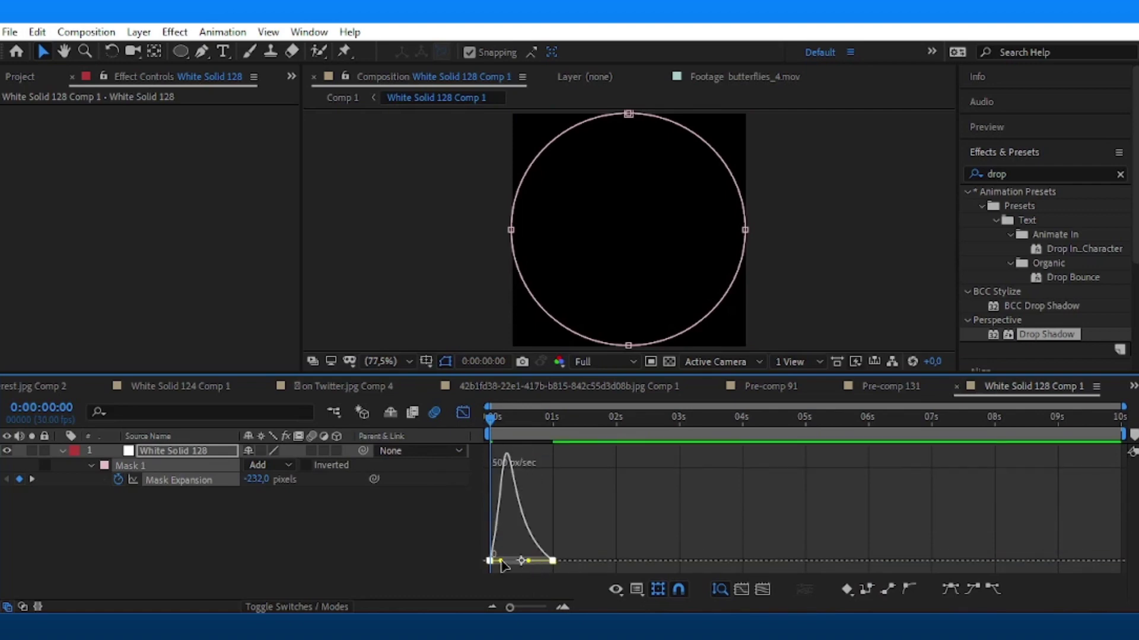
{"action": "key", "text": "space"}
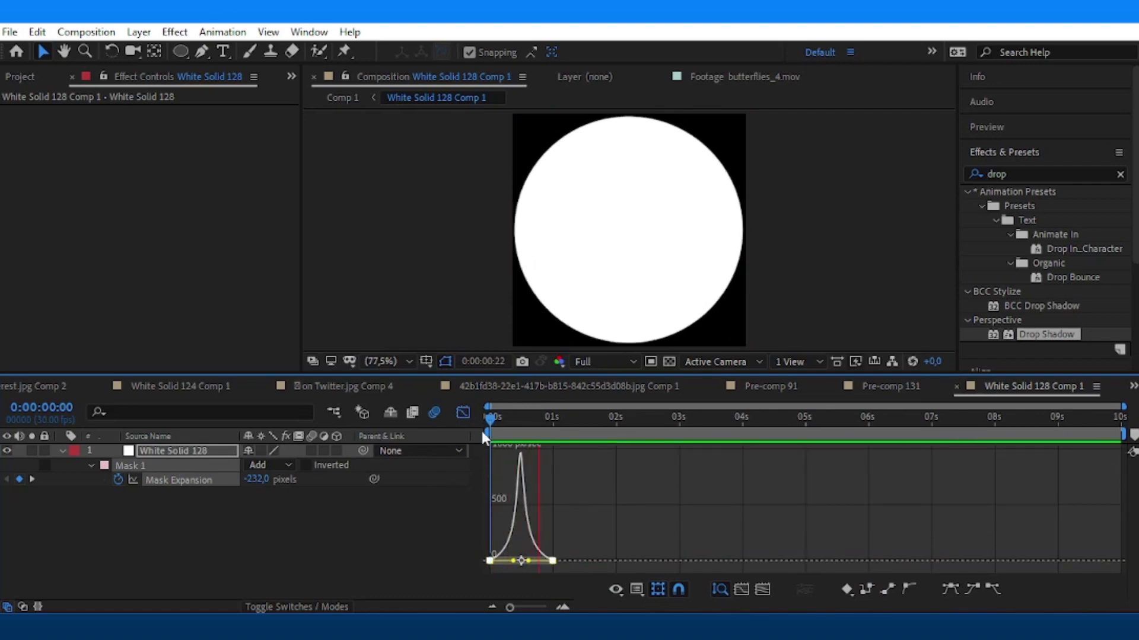
{"action": "left_click", "coordinate": [463, 412]}
{"action": "left_click_drag", "start_coordinate": [525, 418], "coordinate": [536, 447]}
{"action": "left_click", "coordinate": [536, 454]}
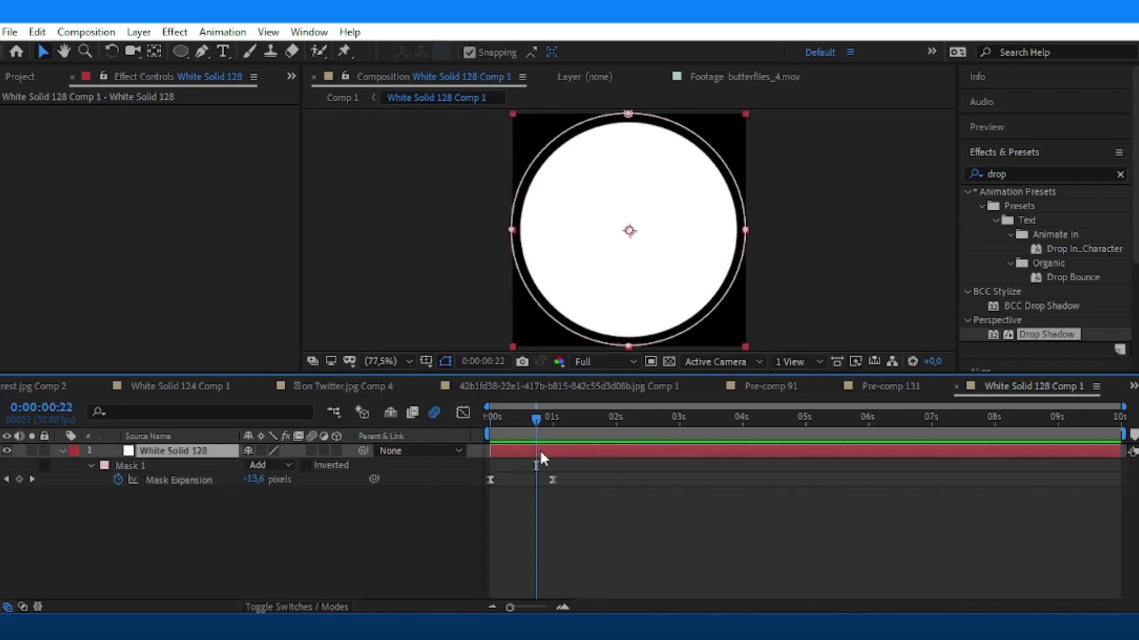
{"action": "key", "text": "ctrl+d"}
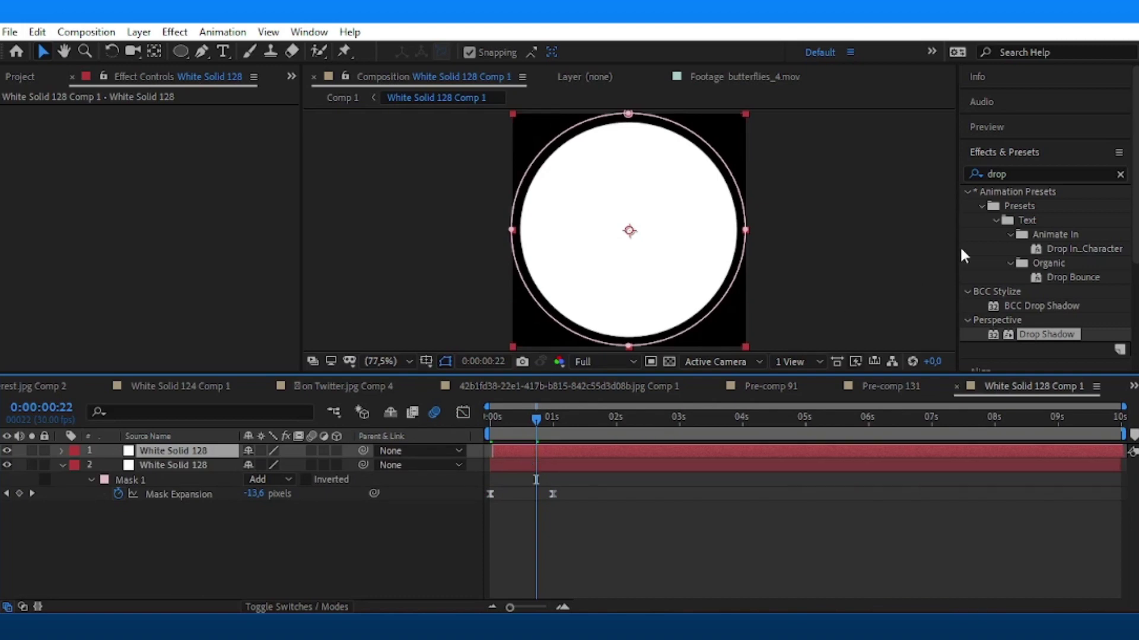
Apply Fill Alpha to the top circle copy with a pure bright green fill colour.
{"action": "key", "text": "ctrl+f"}
{"action": "type", "text": "fill"}
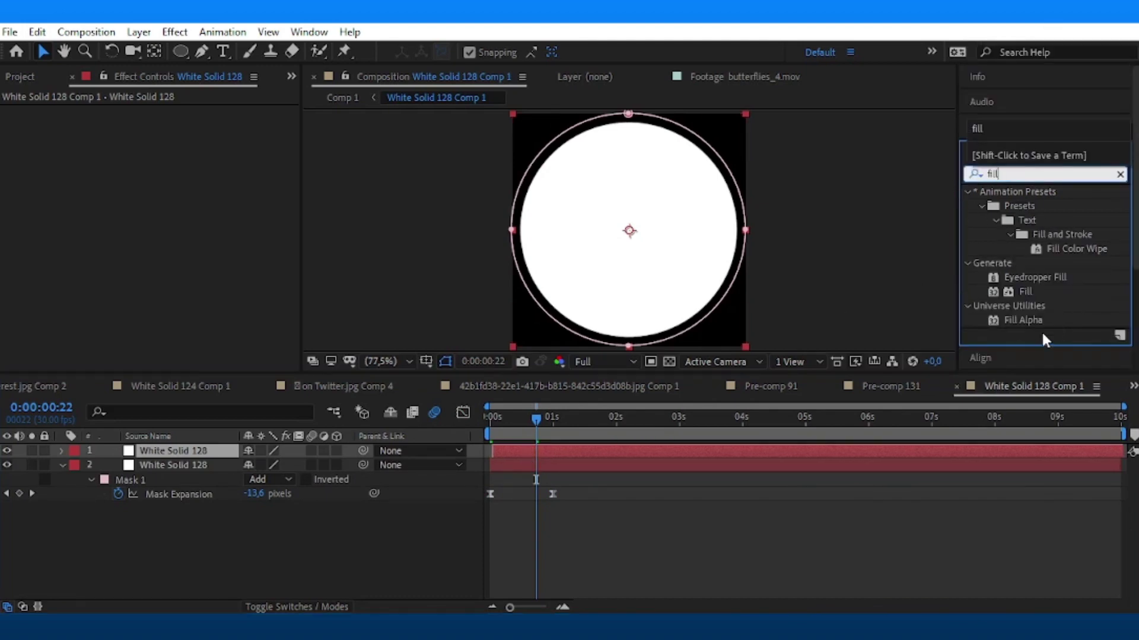
{"action": "left_click_drag", "start_coordinate": [1034, 319], "coordinate": [206, 138]}
{"action": "left_click", "coordinate": [178, 128]}
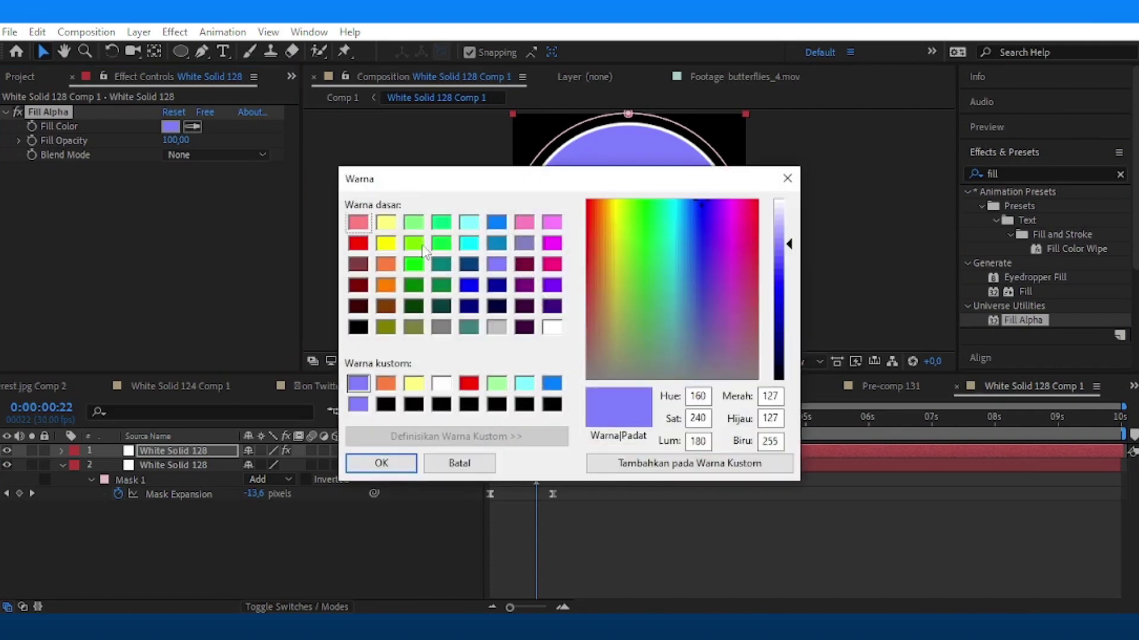
{"action": "left_click", "coordinate": [441, 222]}
{"action": "left_click", "coordinate": [392, 465]}
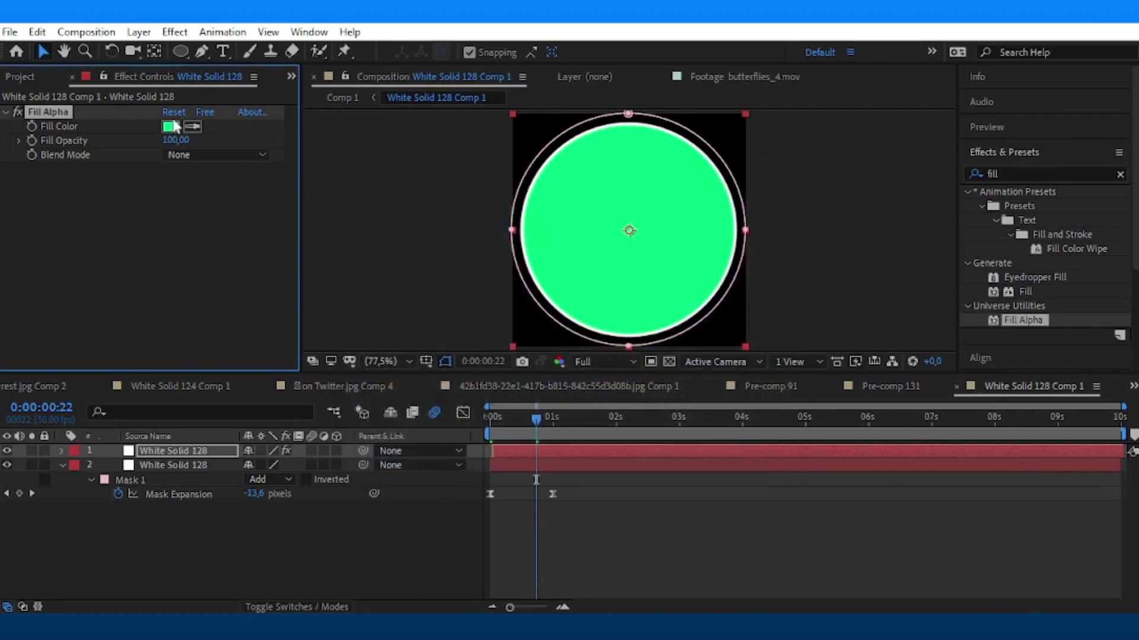
{"action": "left_click", "coordinate": [171, 127]}
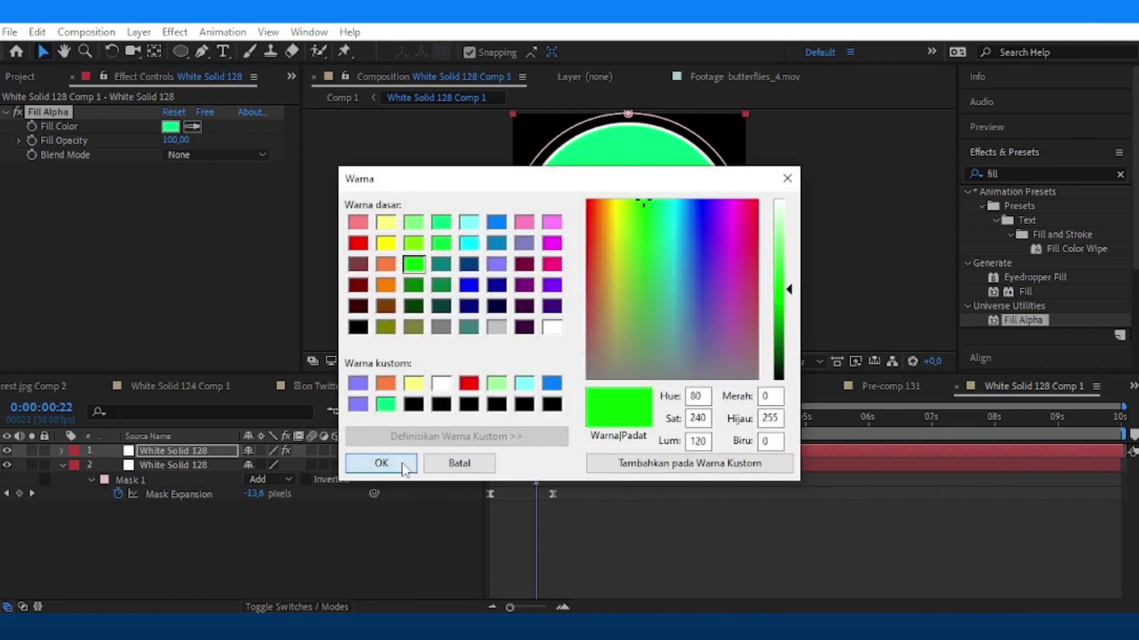
{"action": "left_click", "coordinate": [381, 463]}
Pre-compose both circle layers into Pre-comp 132.
{"action": "left_click", "coordinate": [201, 466], "text": "shift"}
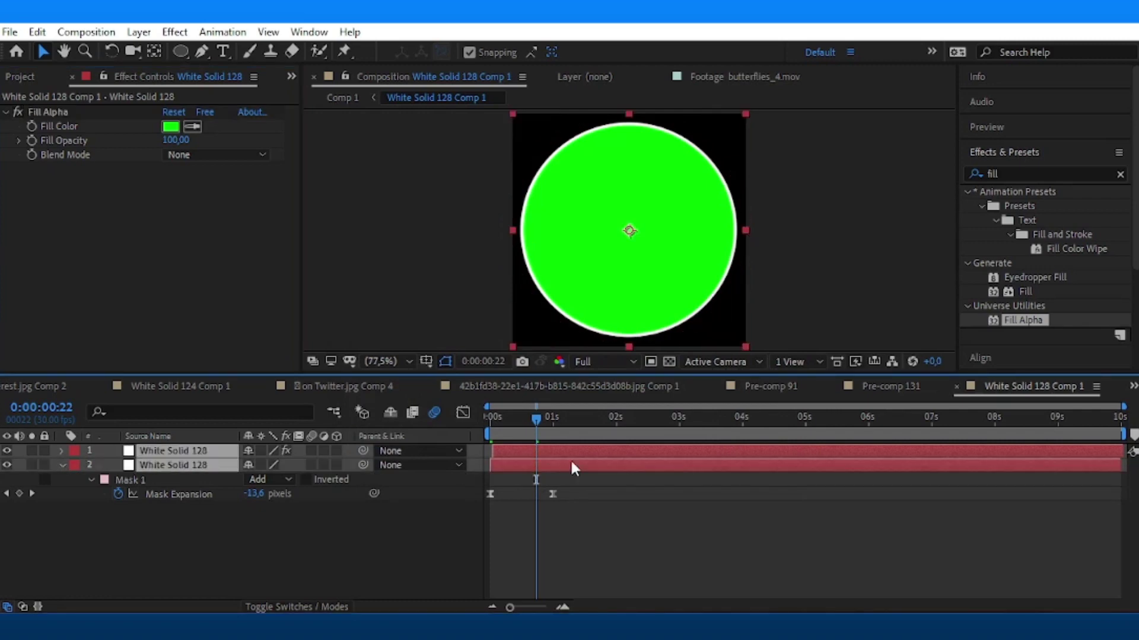
{"action": "right_click", "coordinate": [571, 458]}
{"action": "left_click", "coordinate": [628, 540]}
{"action": "left_click", "coordinate": [657, 413]}
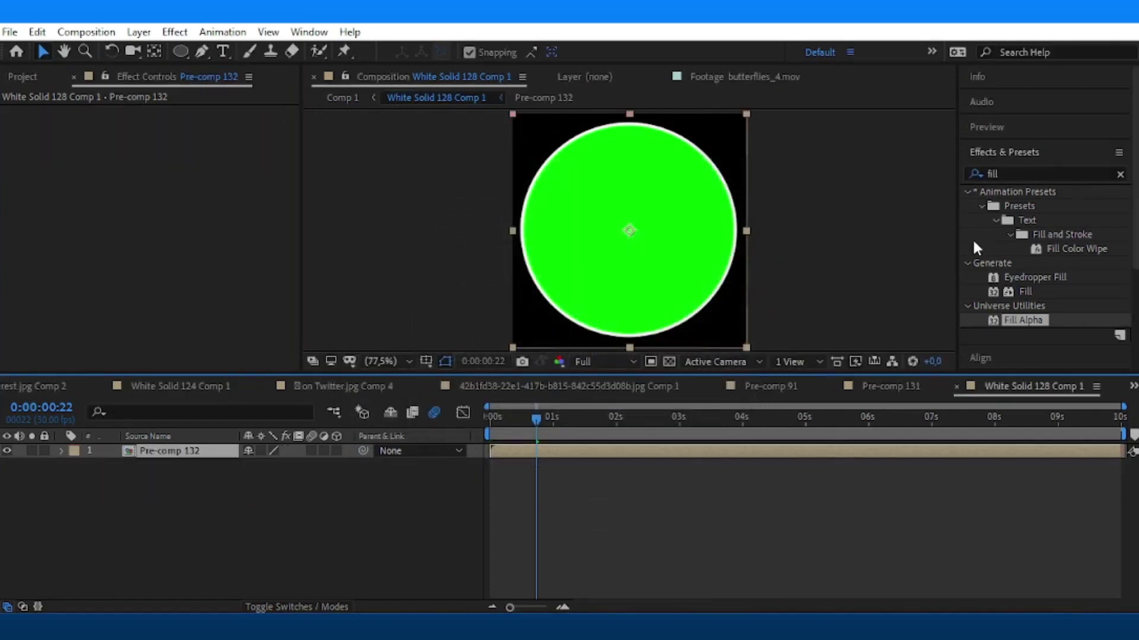
Apply Linear Color Key with green as the Key Color to leave a white ring.
{"action": "double_click", "coordinate": [1021, 170]}
{"action": "type", "text": "linear"}
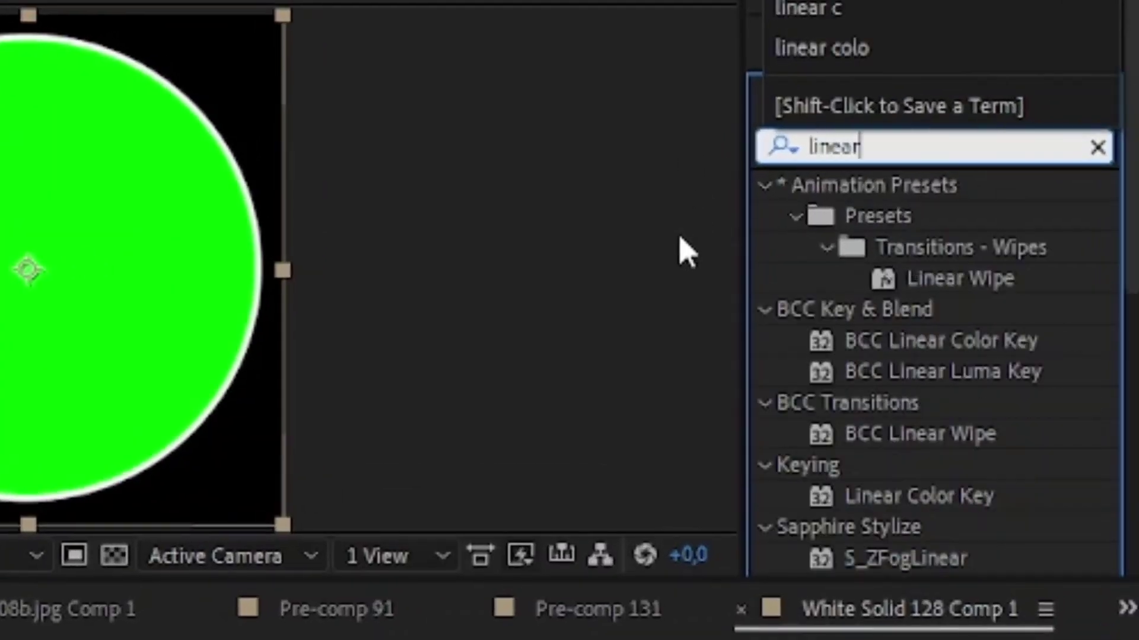
{"action": "type", "text": " c"}
{"action": "left_click_drag", "start_coordinate": [1038, 234], "coordinate": [150, 161]}
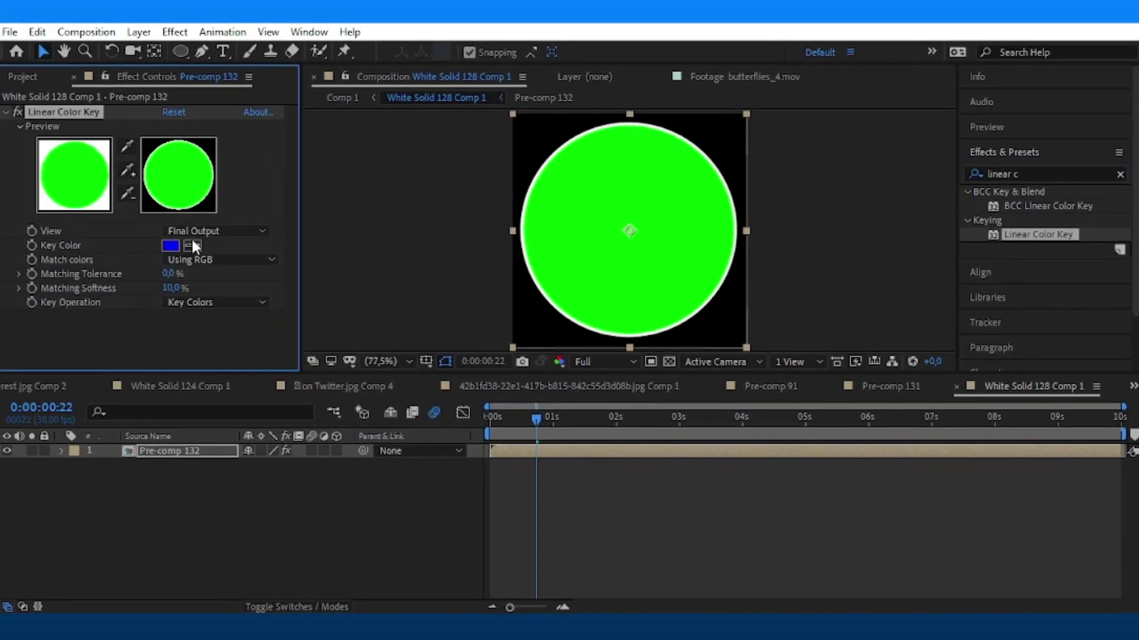
{"action": "left_click", "coordinate": [599, 241]}
{"action": "key", "text": "space"}
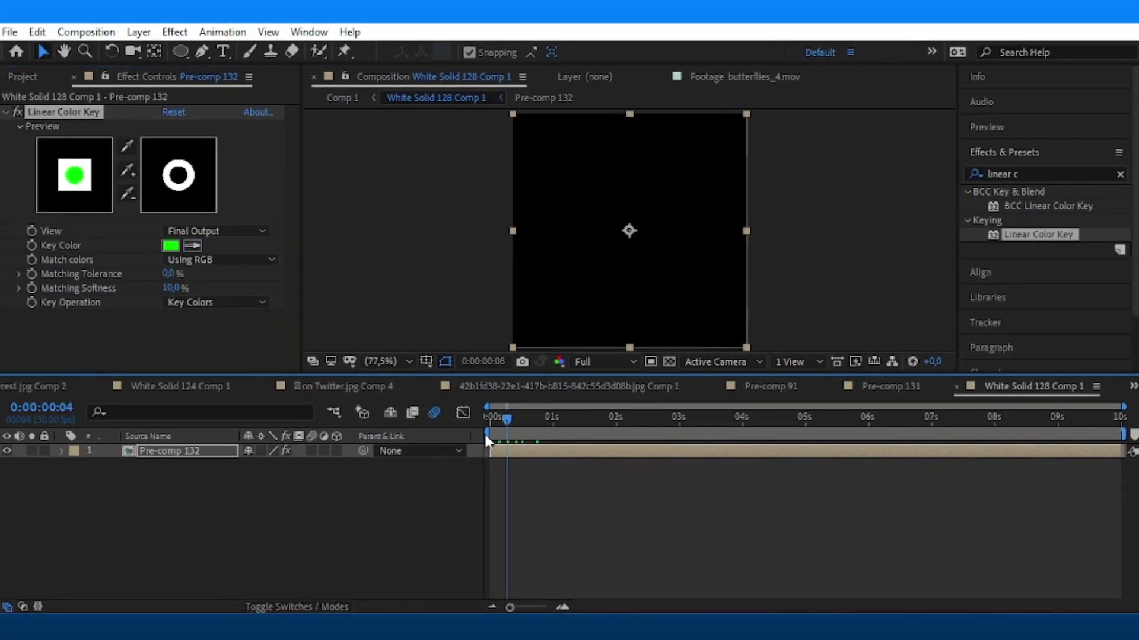
Add two smaller ring copies, placing one at the upper right and one at the lower left.
{"action": "key", "text": "ctrl+d"}
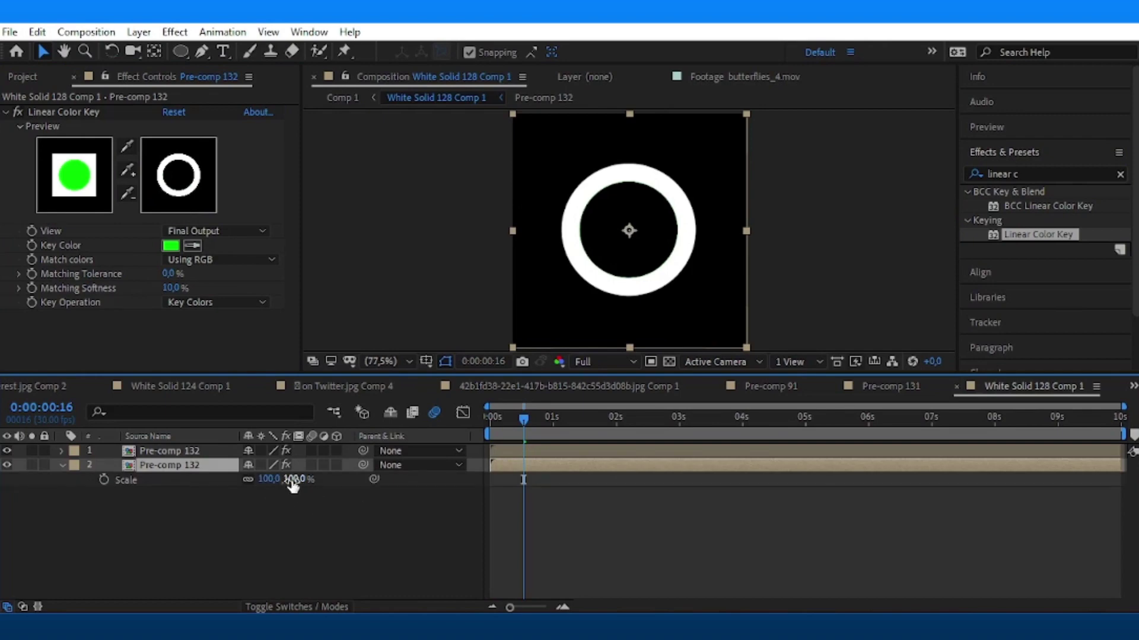
{"action": "left_click_drag", "start_coordinate": [292, 485], "coordinate": [262, 485]}
{"action": "mouse_move", "coordinate": [637, 261]}
{"action": "left_mouse_down"}
{"action": "mouse_move", "coordinate": [693, 203]}
{"action": "mouse_move", "coordinate": [689, 248]}
{"action": "left_mouse_up"}
{"action": "left_click", "coordinate": [215, 472]}
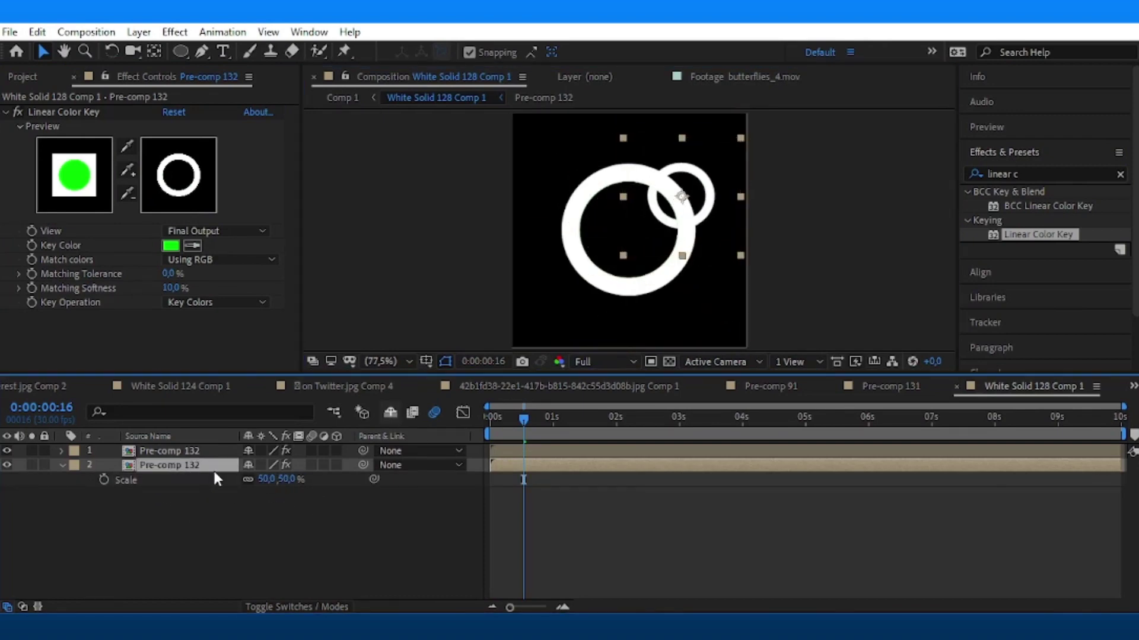
{"action": "key", "text": "ctrl+d"}
{"action": "left_click_drag", "start_coordinate": [682, 204], "coordinate": [584, 300]}
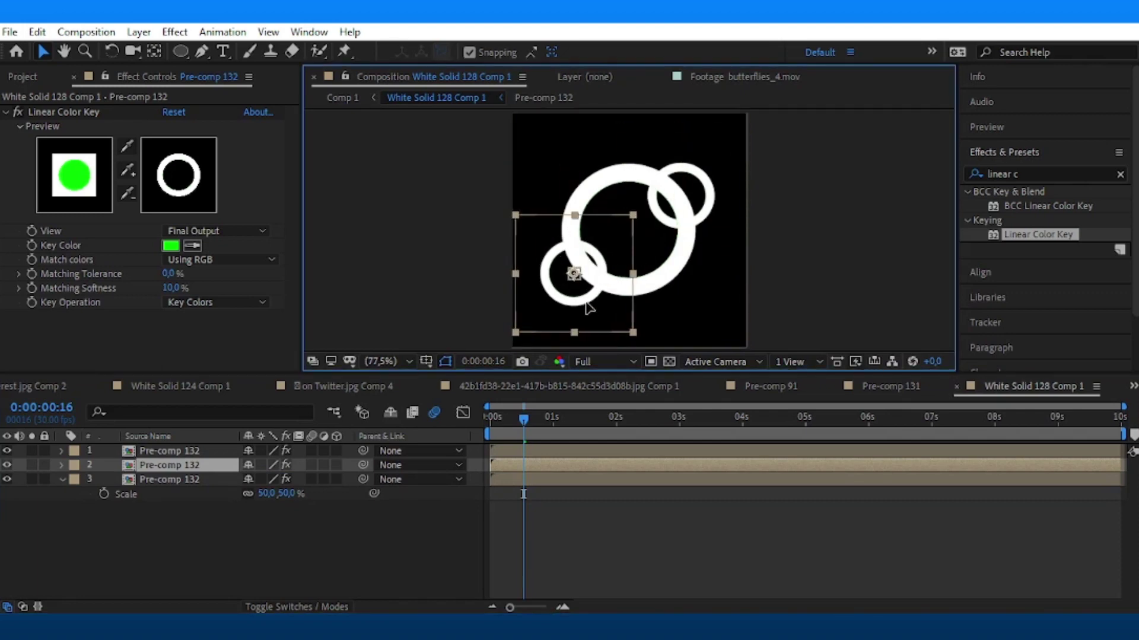
{"action": "left_click_drag", "start_coordinate": [553, 423], "coordinate": [498, 429]}
{"action": "key", "text": "space"}
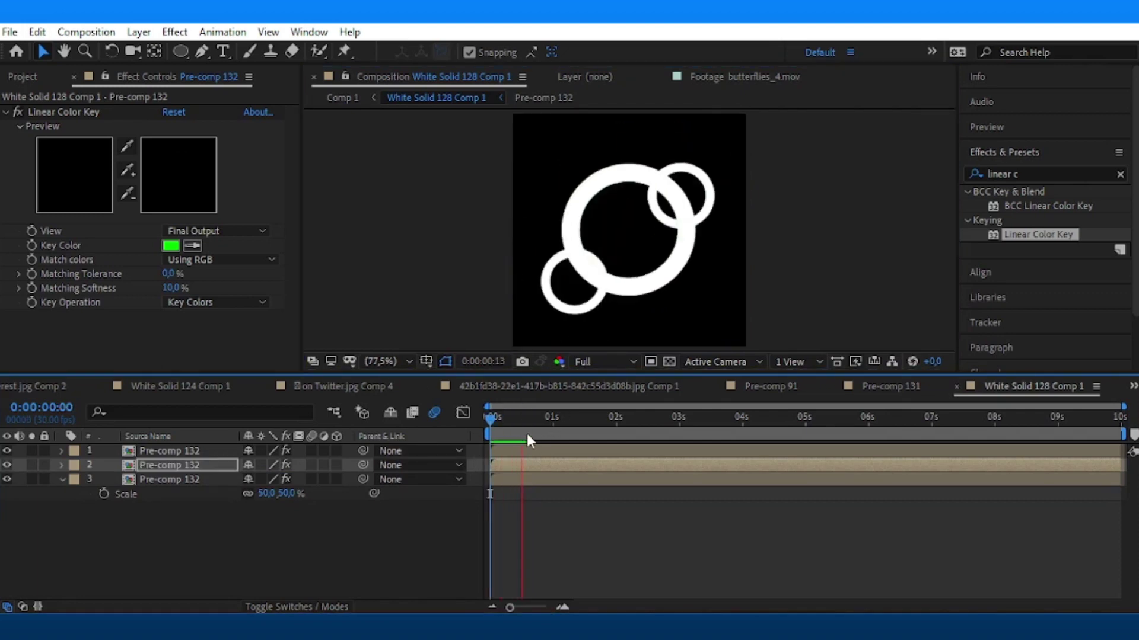
{"action": "left_click", "coordinate": [522, 453]}
Show the three rings' scales (72%, 33%, 33%) and return to Comp 1.
{"action": "key", "text": "s"}
{"action": "left_click", "coordinate": [1133, 386]}
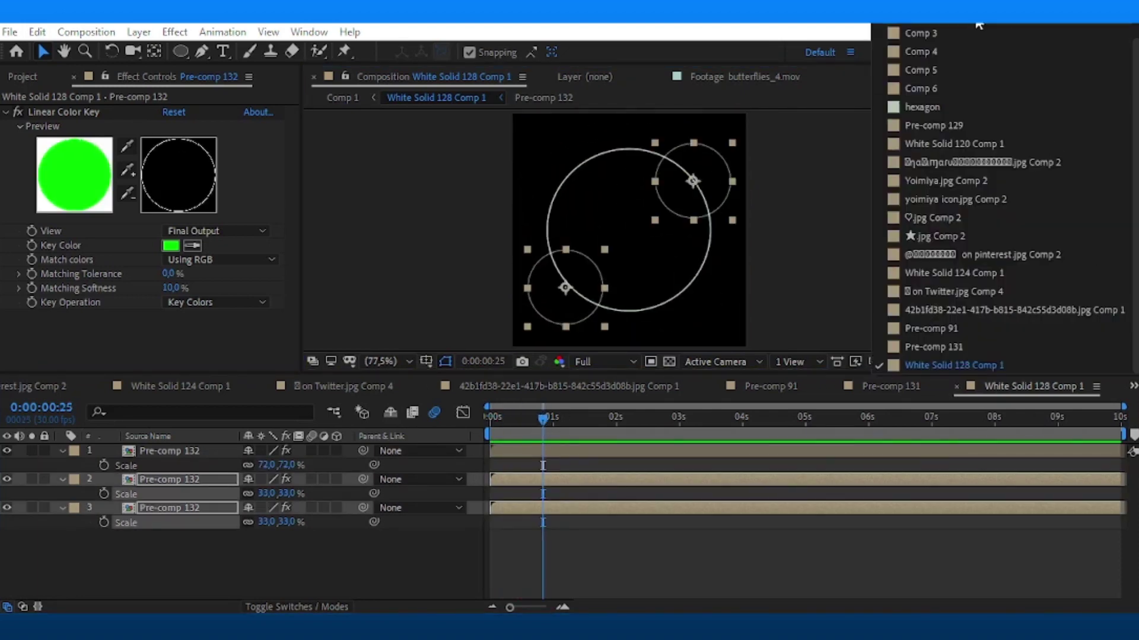
{"action": "left_click", "coordinate": [949, 32]}
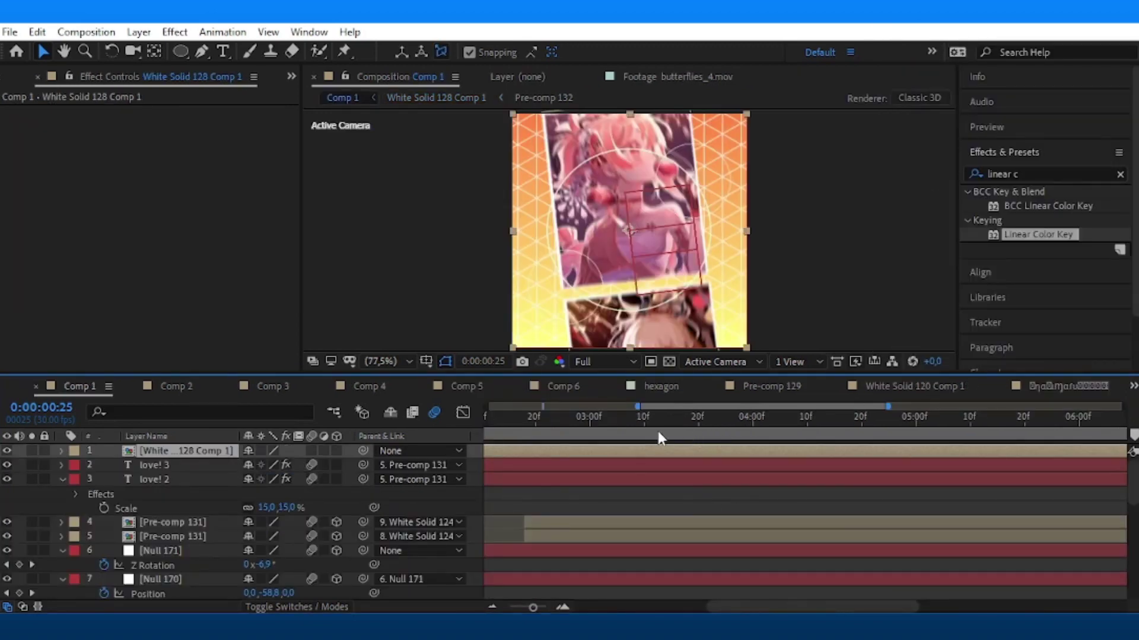
Make the White Solid 128 ring layer start later, around 0:00:02:21.
{"action": "left_click", "coordinate": [602, 418]}
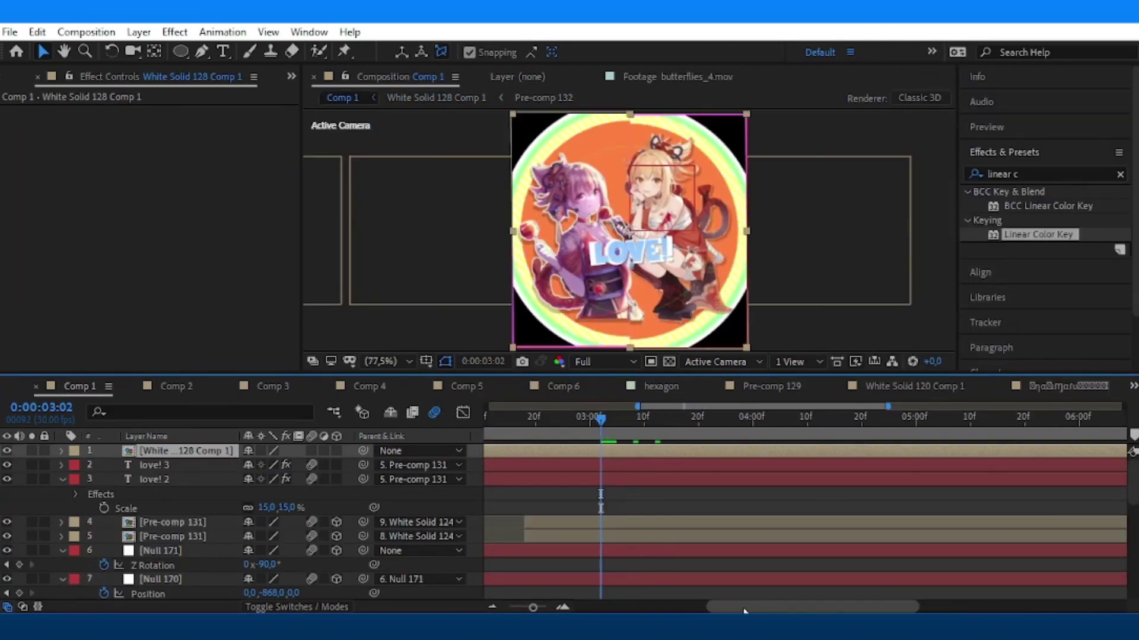
{"action": "left_click_drag", "start_coordinate": [744, 611], "coordinate": [703, 611]}
{"action": "left_click", "coordinate": [664, 418]}
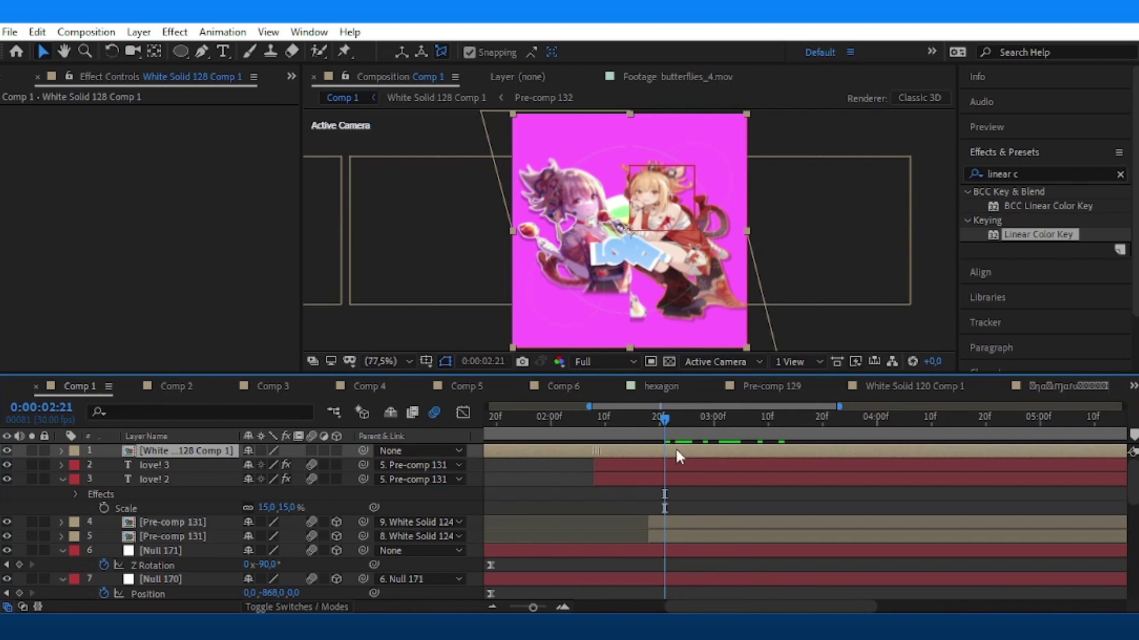
{"action": "left_click_drag", "start_coordinate": [676, 450], "coordinate": [654, 453]}
{"action": "key", "text": "space"}
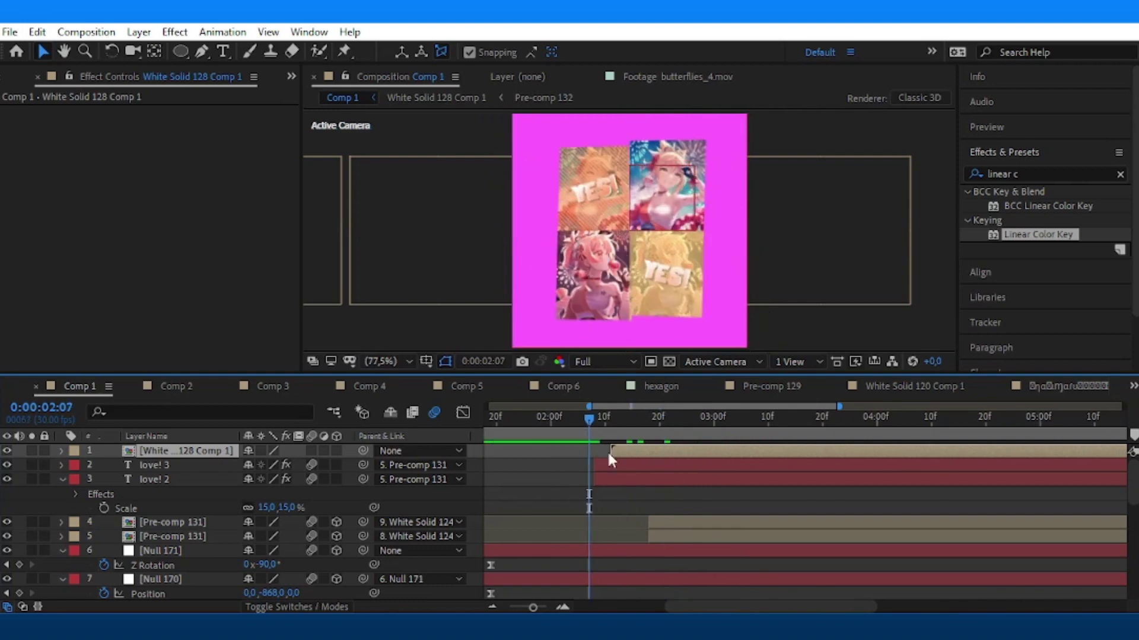
{"action": "key", "text": "space"}
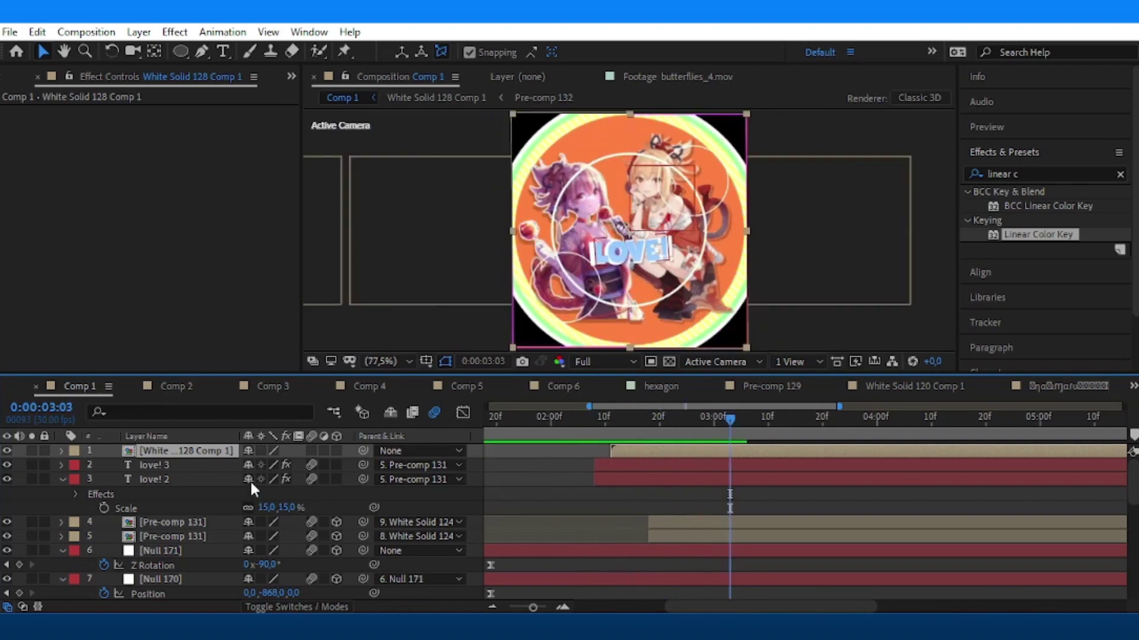
Nudge the ring layer slightly lower and move it below love! 2 in the layer stack.
{"action": "key", "text": "s"}
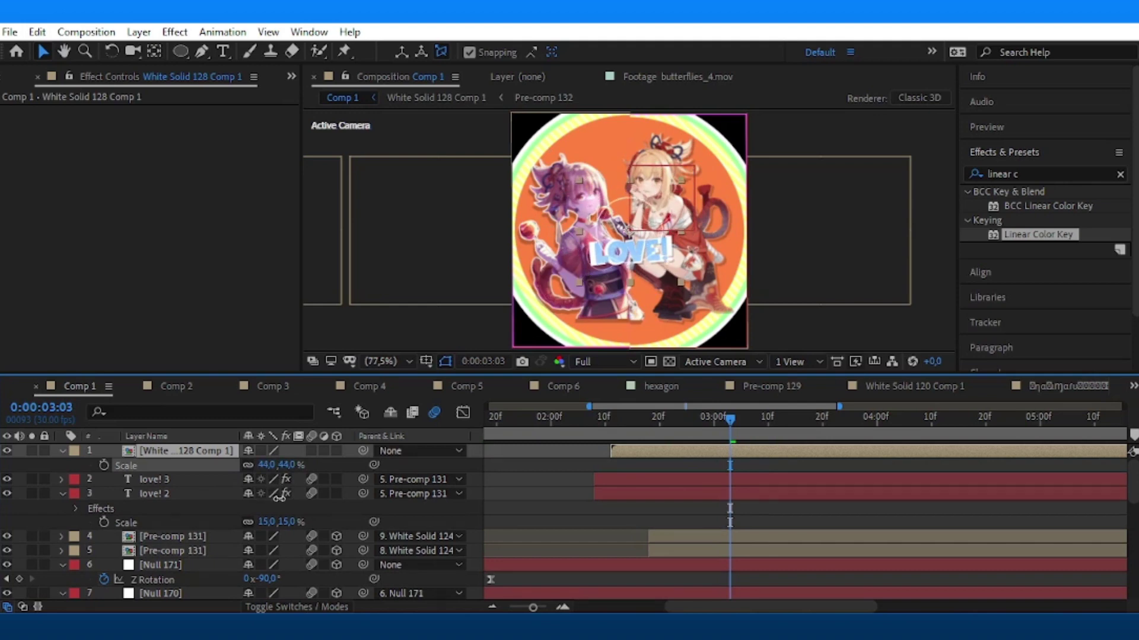
{"action": "left_click_drag", "start_coordinate": [282, 465], "coordinate": [301, 469]}
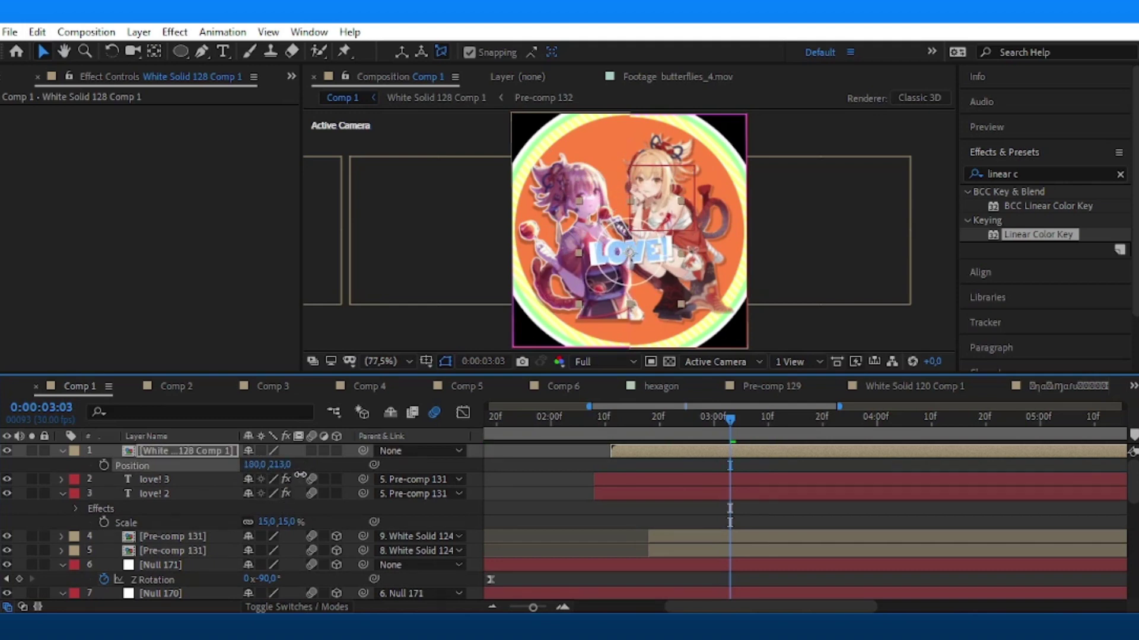
{"action": "left_click_drag", "start_coordinate": [184, 450], "coordinate": [190, 516]}
Parent the ring layer to 5. Pre-comp 131.
{"action": "left_click_drag", "start_coordinate": [730, 418], "coordinate": [567, 456]}
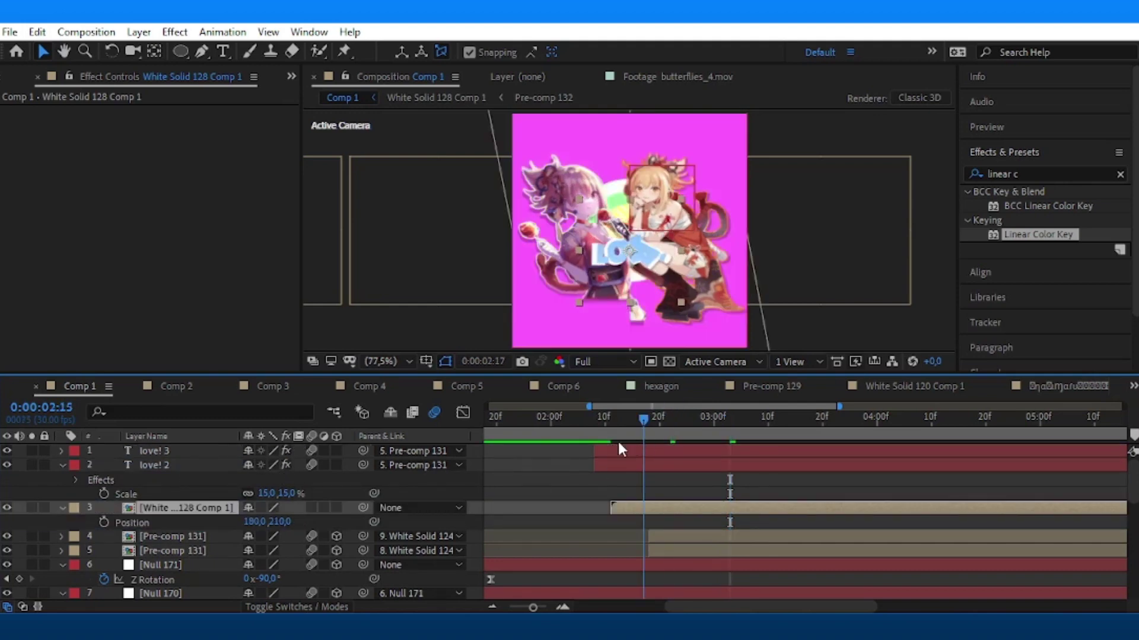
{"action": "key", "text": "space"}
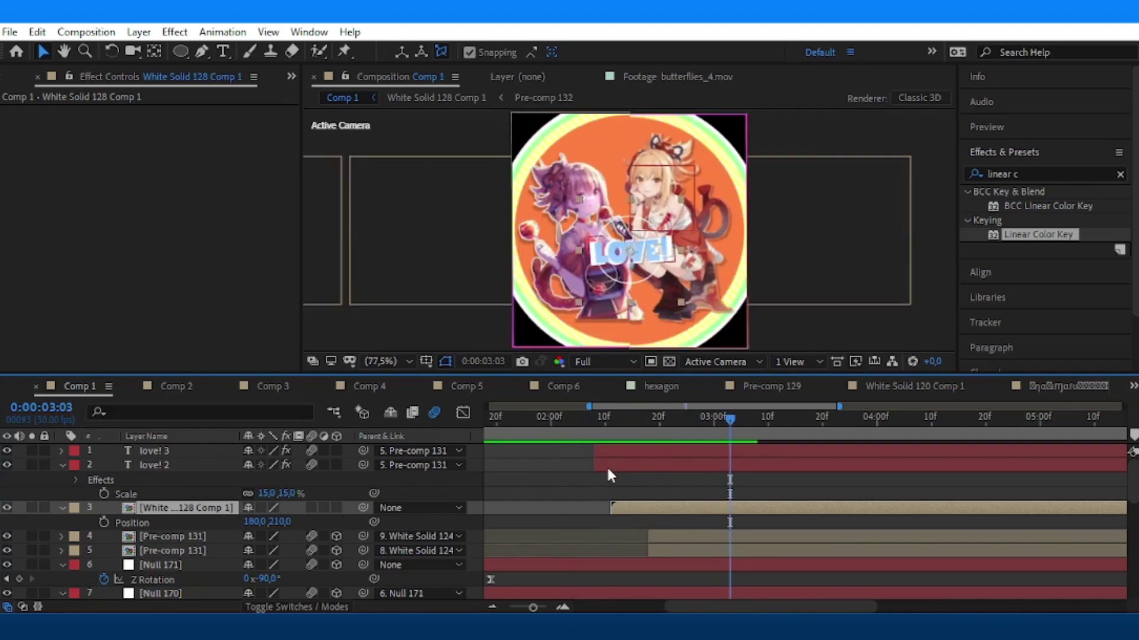
{"action": "left_click", "coordinate": [420, 509]}
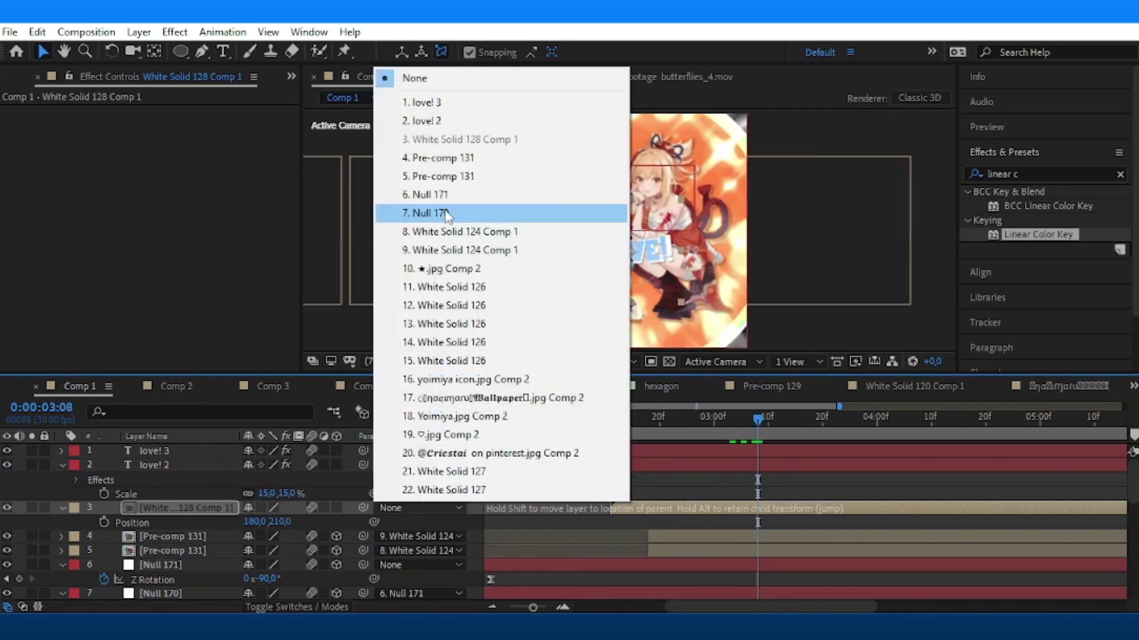
{"action": "left_click", "coordinate": [446, 177]}
Add a Drop Shadow at 25% opacity to the ring layer and save the project.
{"action": "left_click", "coordinate": [702, 417]}
{"action": "left_click", "coordinate": [1043, 174]}
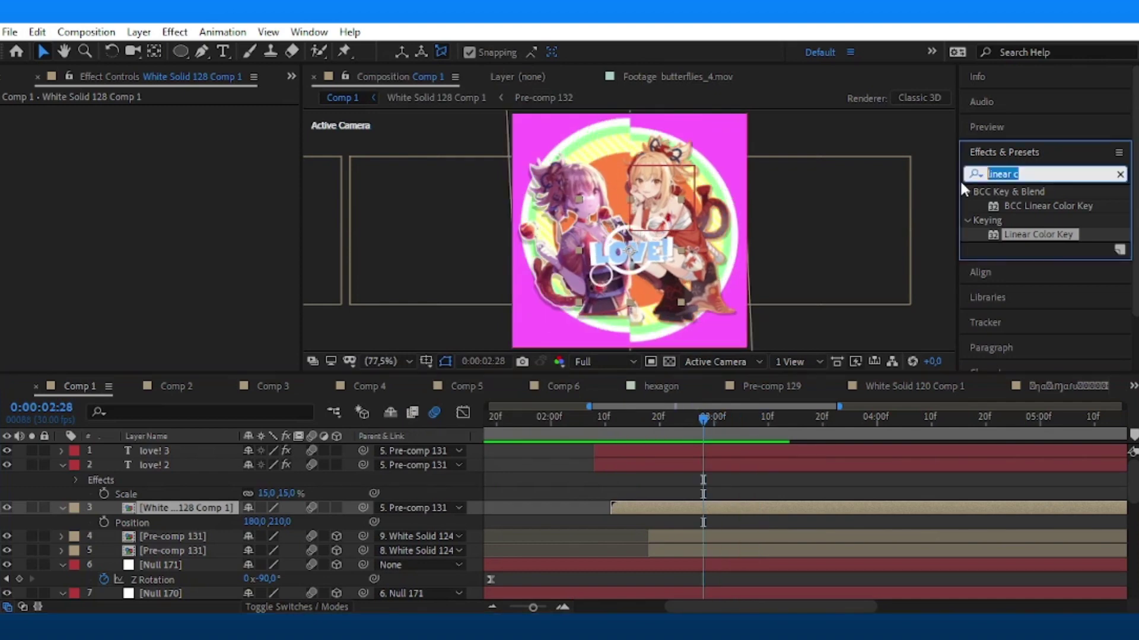
{"action": "type", "text": "drop"}
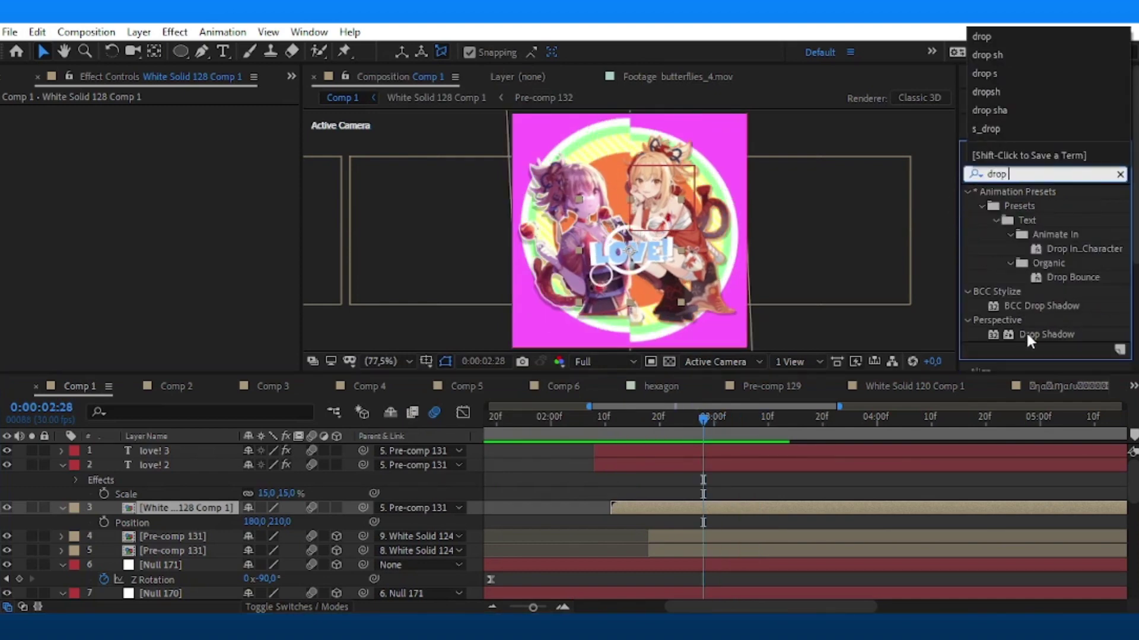
{"action": "double_click", "coordinate": [1021, 334]}
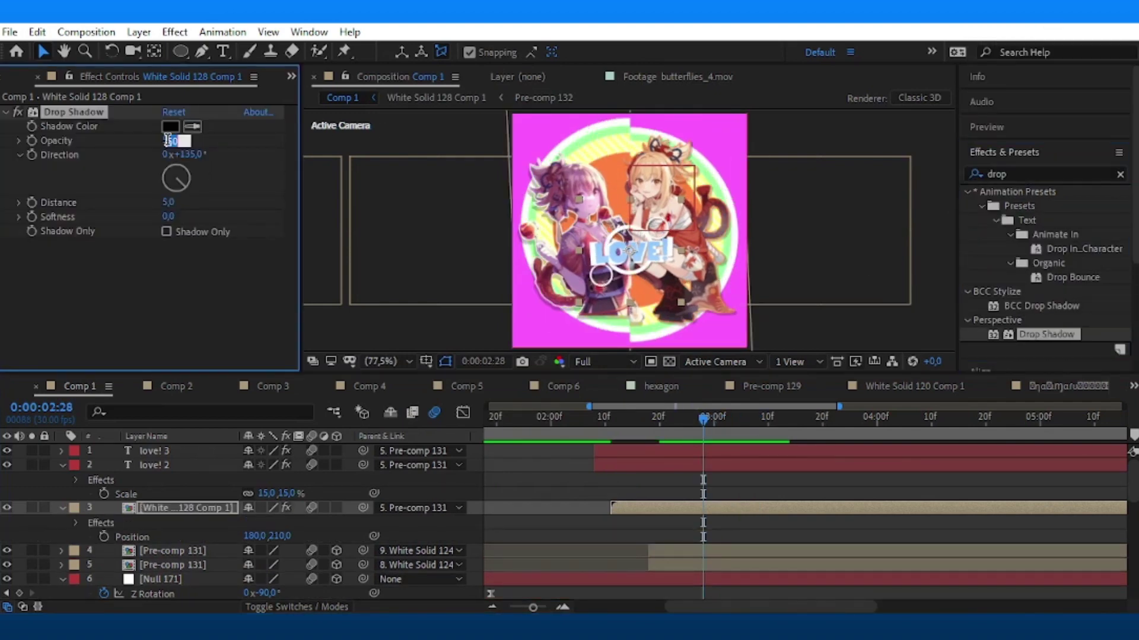
{"action": "type", "text": "25"}
{"action": "left_click", "coordinate": [275, 290]}
{"action": "key", "text": "ctrl+s"}
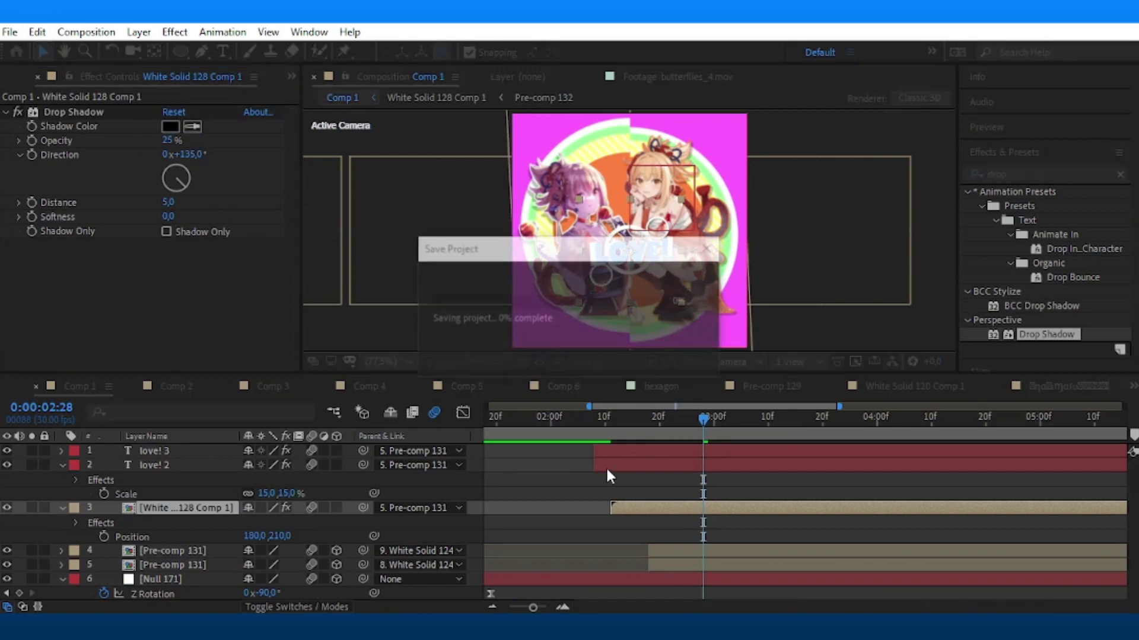
Add a Drop Shadow to the central image panel and increase its distance to 14.
{"action": "left_click_drag", "start_coordinate": [589, 406], "coordinate": [520, 406]}
{"action": "key", "text": "space"}
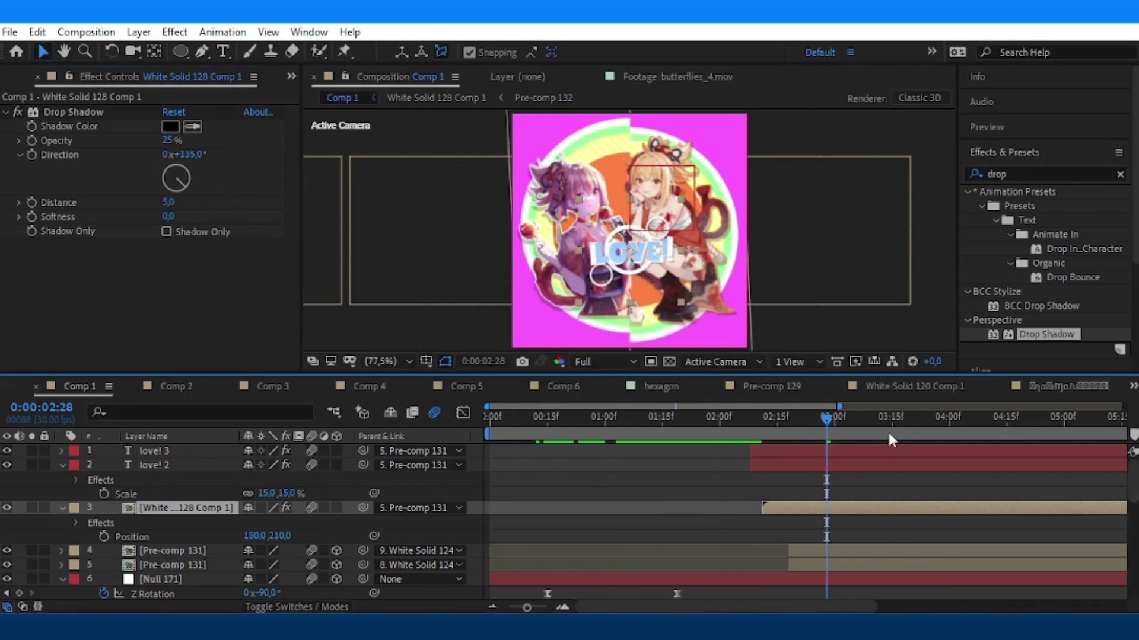
{"action": "scroll", "coordinate": [891, 467], "scroll_direction": "down", "scroll_amount": 5}
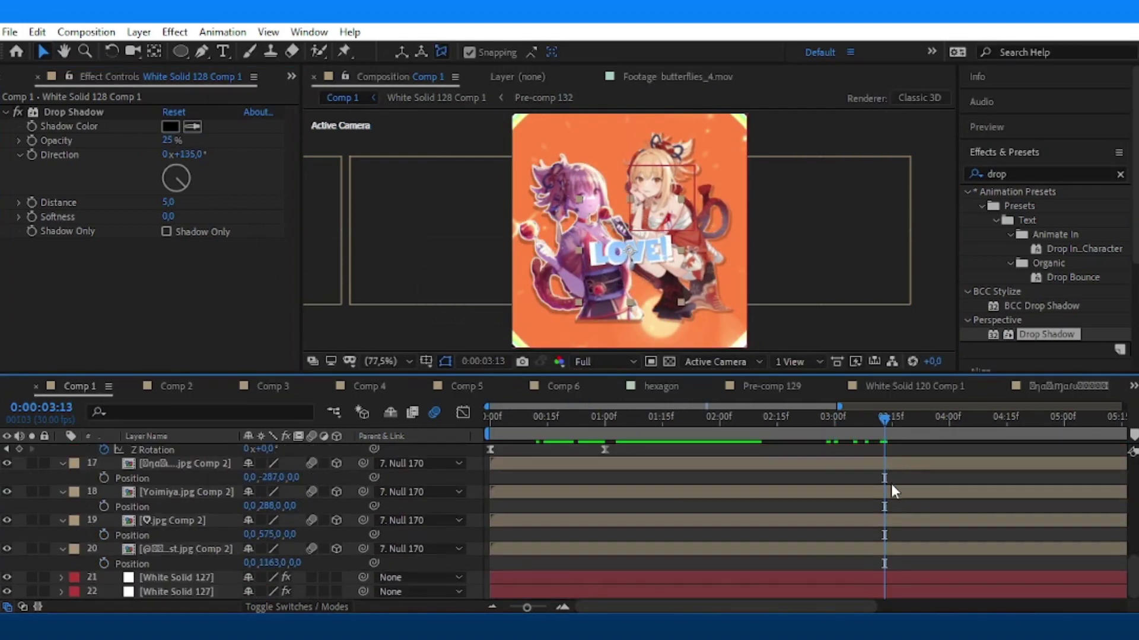
{"action": "left_click", "coordinate": [934, 297]}
{"action": "left_click", "coordinate": [1041, 333]}
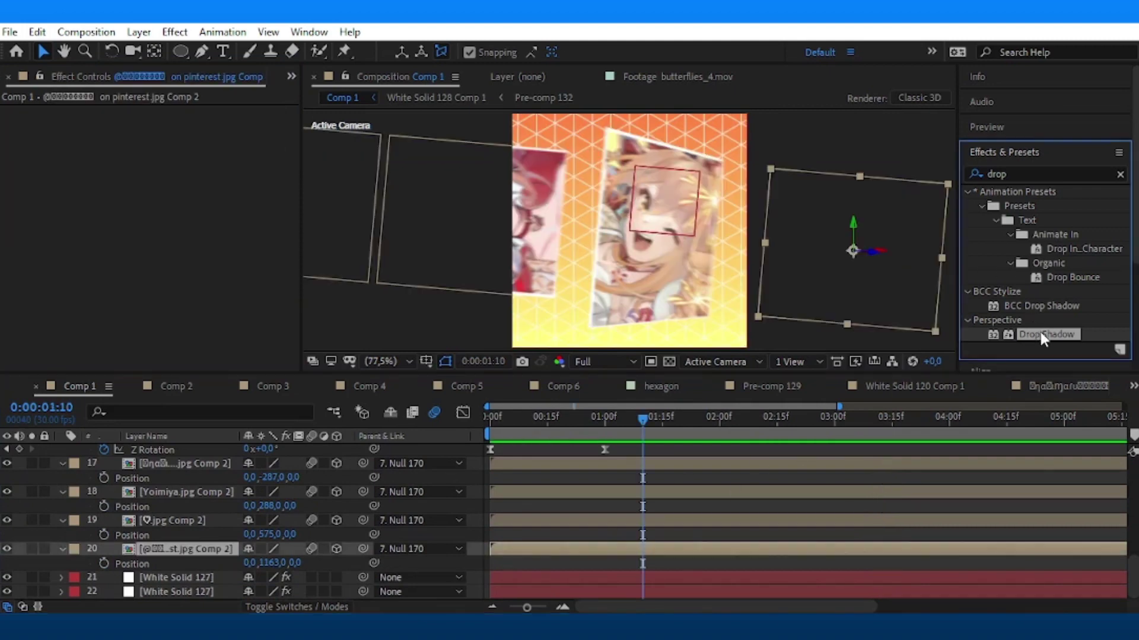
{"action": "left_click", "coordinate": [662, 313]}
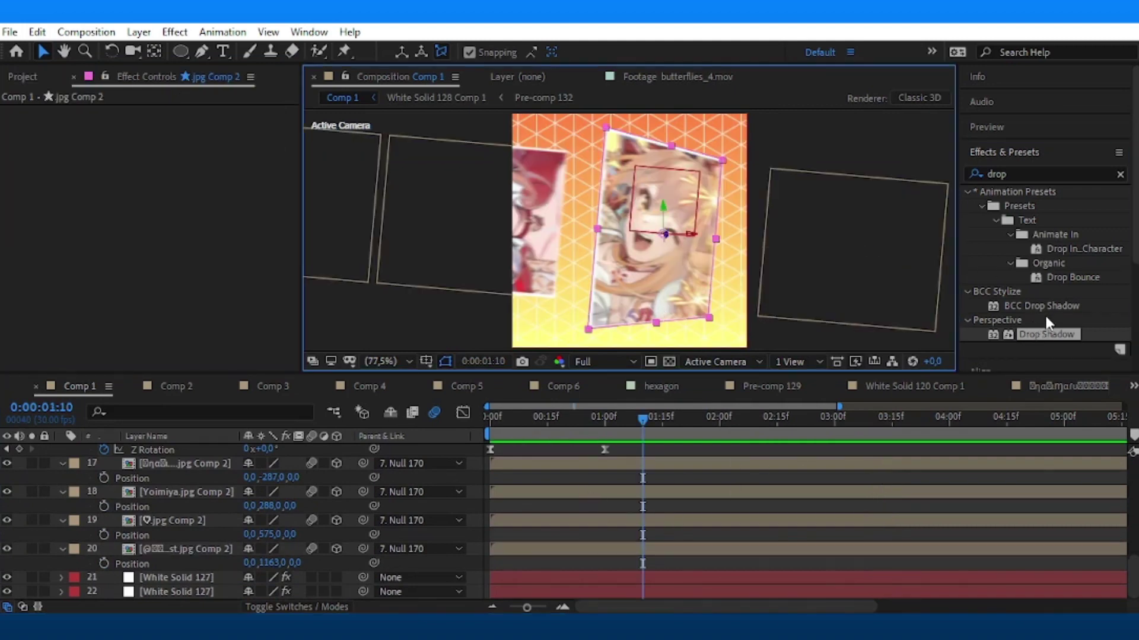
{"action": "double_click", "coordinate": [1046, 335]}
{"action": "left_click_drag", "start_coordinate": [627, 427], "coordinate": [659, 433]}
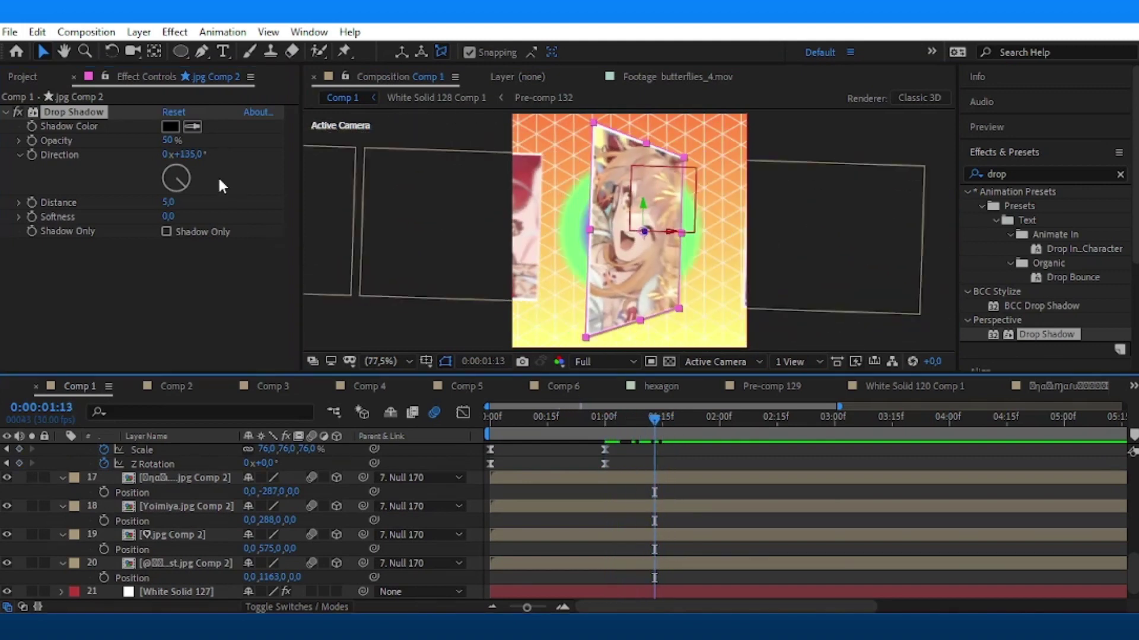
{"action": "left_click_drag", "start_coordinate": [171, 203], "coordinate": [183, 204]}
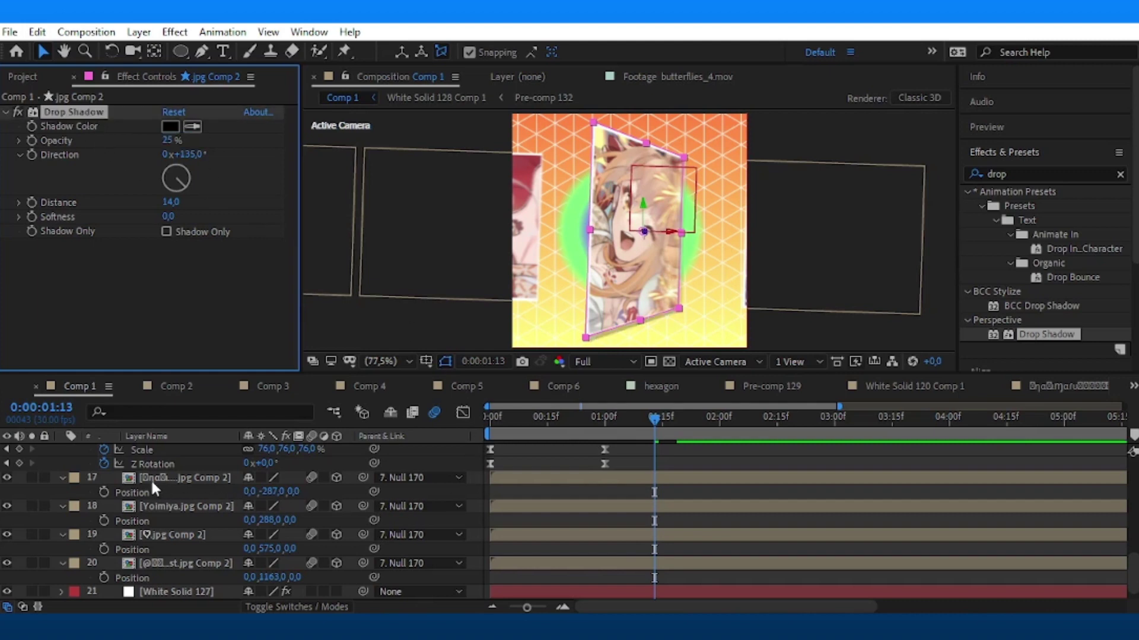
Paste the drop shadow onto the collage image layers 17–20.
{"action": "scroll", "coordinate": [239, 468], "scroll_direction": "down", "scroll_amount": 5}
{"action": "scroll", "coordinate": [239, 469], "scroll_direction": "up", "scroll_amount": 5}
{"action": "scroll", "coordinate": [150, 488], "scroll_direction": "down", "scroll_amount": 5}
{"action": "scroll", "coordinate": [110, 475], "scroll_direction": "up", "scroll_amount": 6}
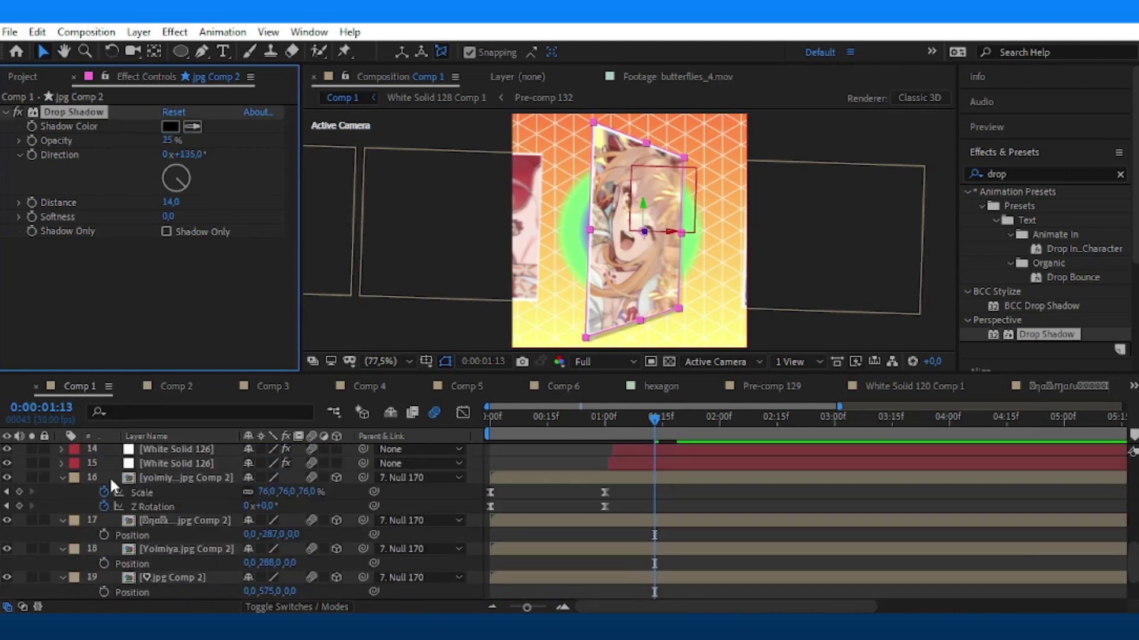
{"action": "left_click", "coordinate": [178, 520]}
{"action": "scroll", "coordinate": [225, 534], "scroll_direction": "down", "scroll_amount": 2}
{"action": "left_click", "coordinate": [230, 555], "text": "shift"}
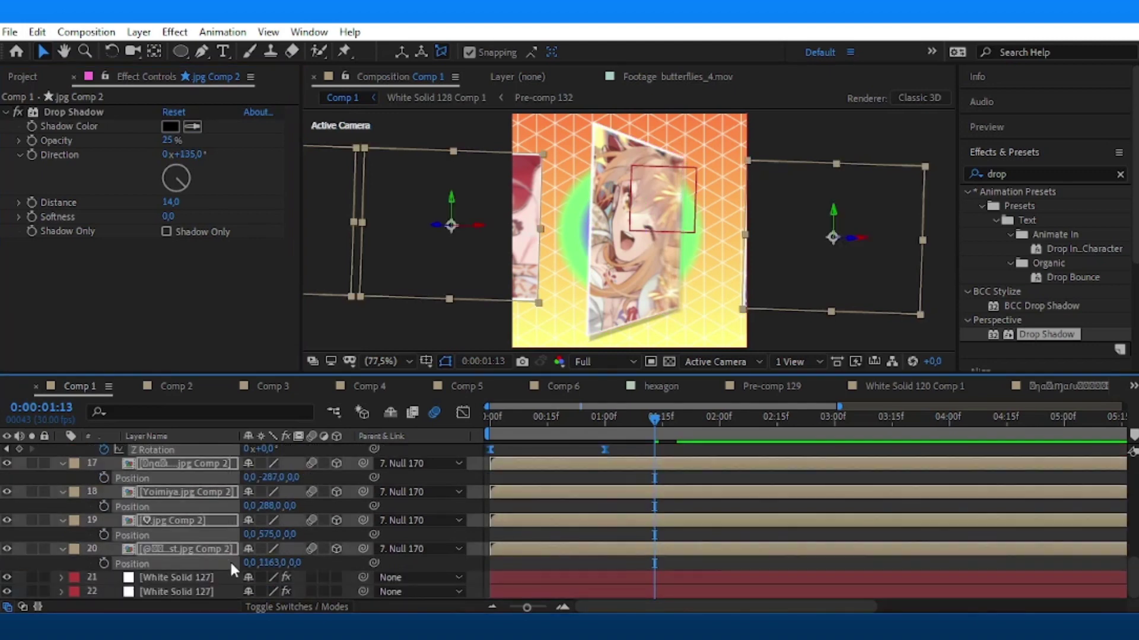
{"action": "key", "text": "ctrl+v"}
{"action": "left_click_drag", "start_coordinate": [658, 440], "coordinate": [702, 432]}
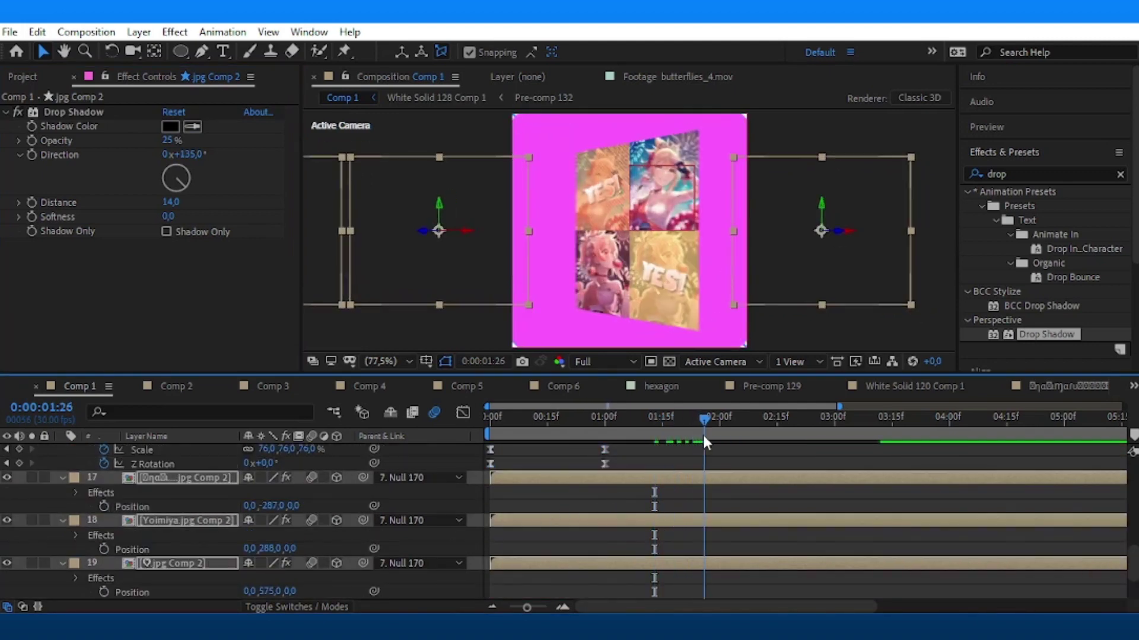
Paste the drop shadow onto both White Solid 124 layers.
{"action": "scroll", "coordinate": [714, 474], "scroll_direction": "up", "scroll_amount": 5}
{"action": "left_click", "coordinate": [673, 289]}
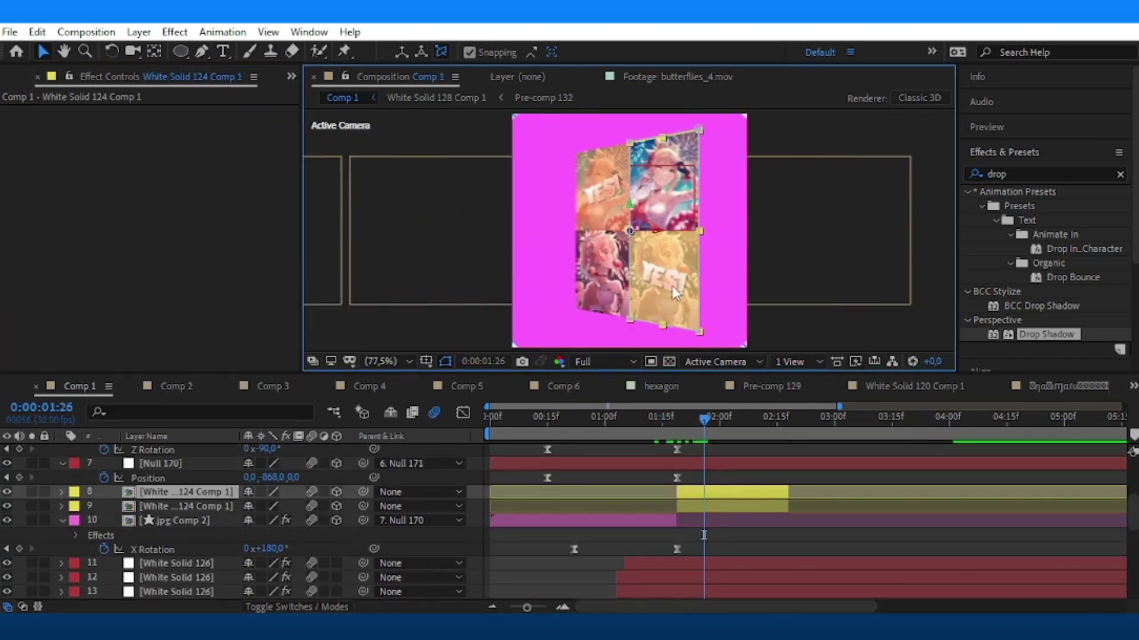
{"action": "key", "text": "ctrl+v"}
{"action": "left_click", "coordinate": [717, 508]}
{"action": "key", "text": "ctrl+v"}
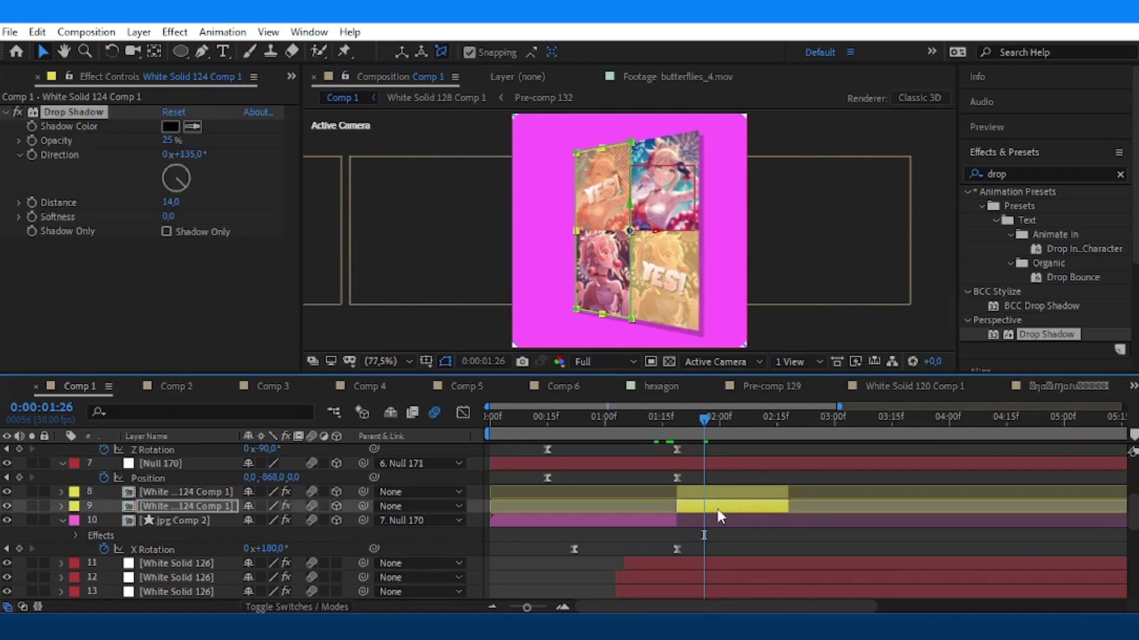
{"action": "left_click_drag", "start_coordinate": [709, 429], "coordinate": [869, 472]}
{"action": "scroll", "coordinate": [854, 447], "scroll_direction": "up", "scroll_amount": 5}
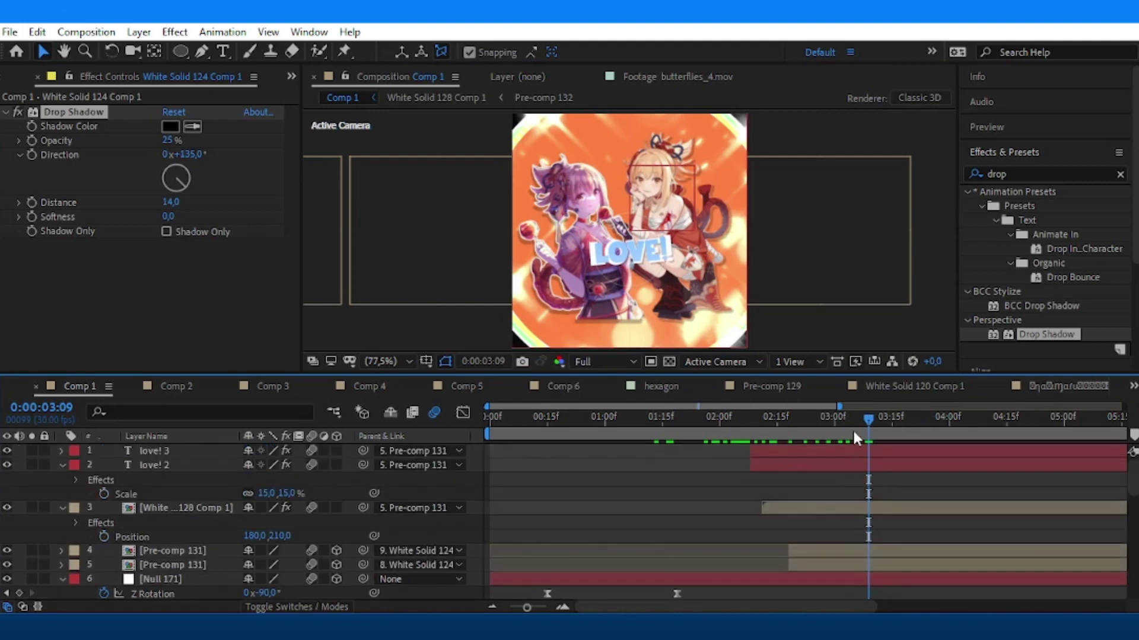